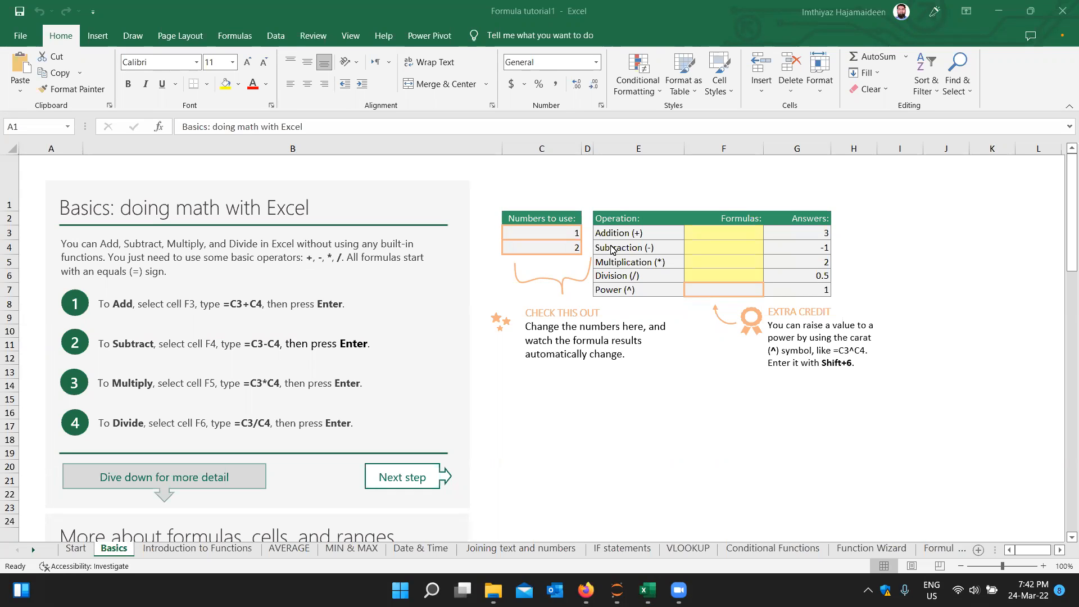
Review the operator labels in column E and the numbers in C3 and C4
left_click(746, 234)
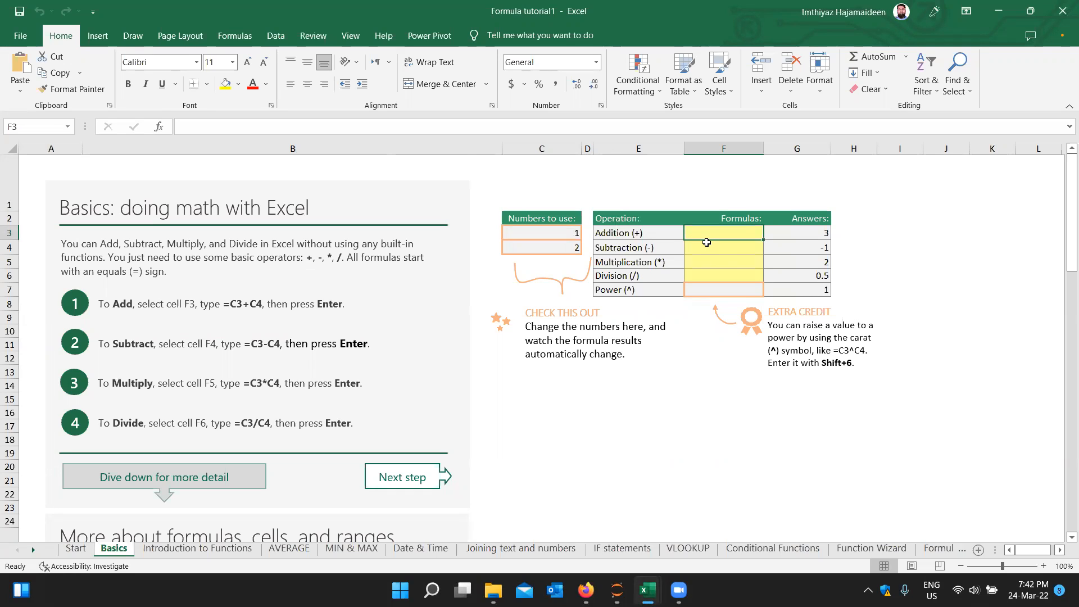
left_click(658, 248)
left_click(661, 265)
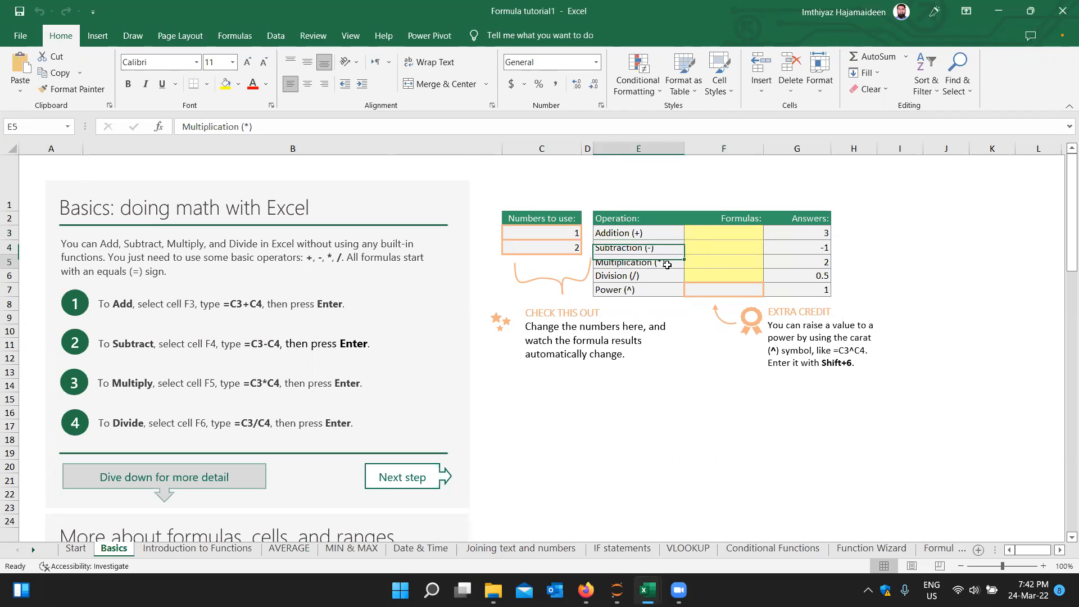
left_click(653, 277)
left_click(653, 292)
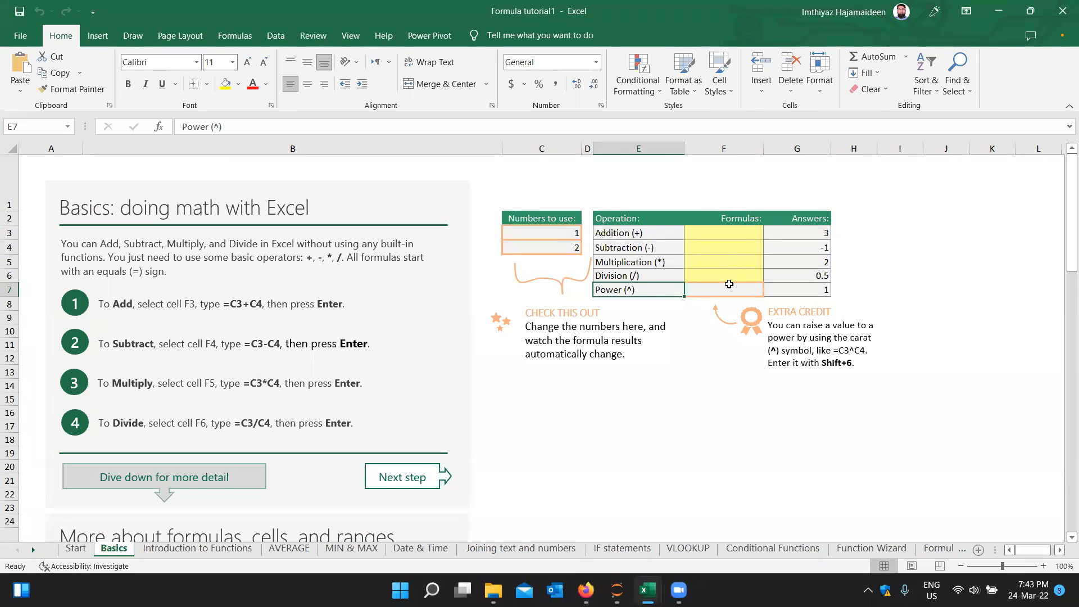
left_click(562, 248)
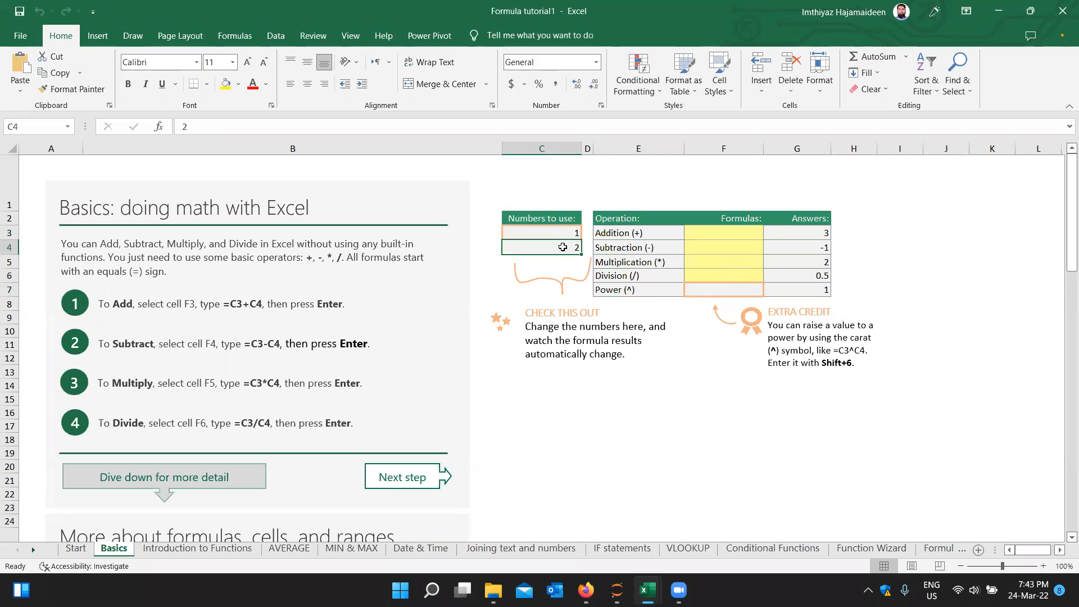
left_click(731, 236)
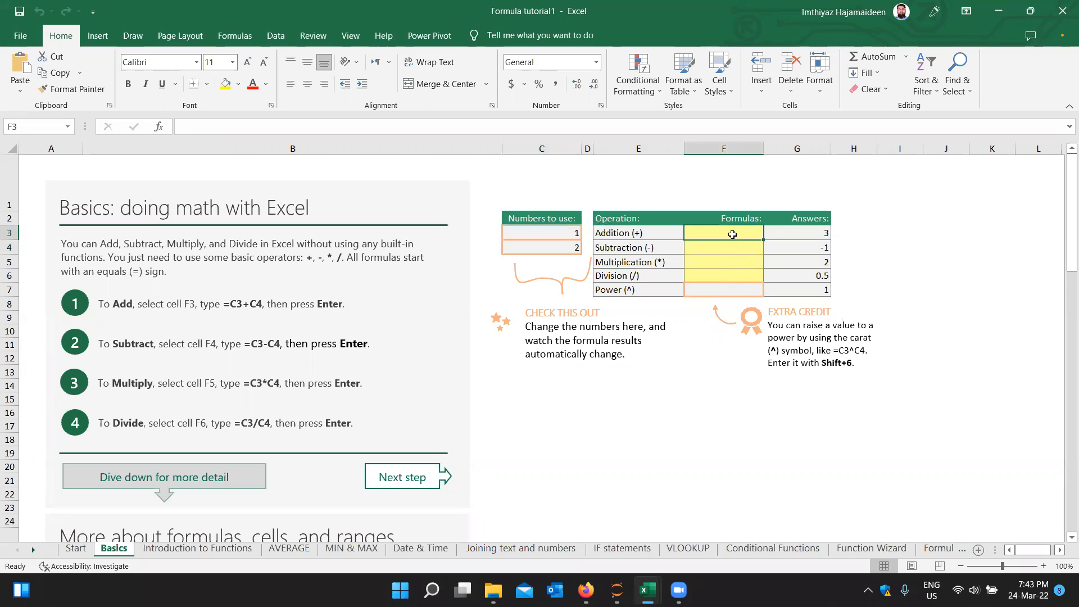
left_click(733, 244)
left_click(734, 258)
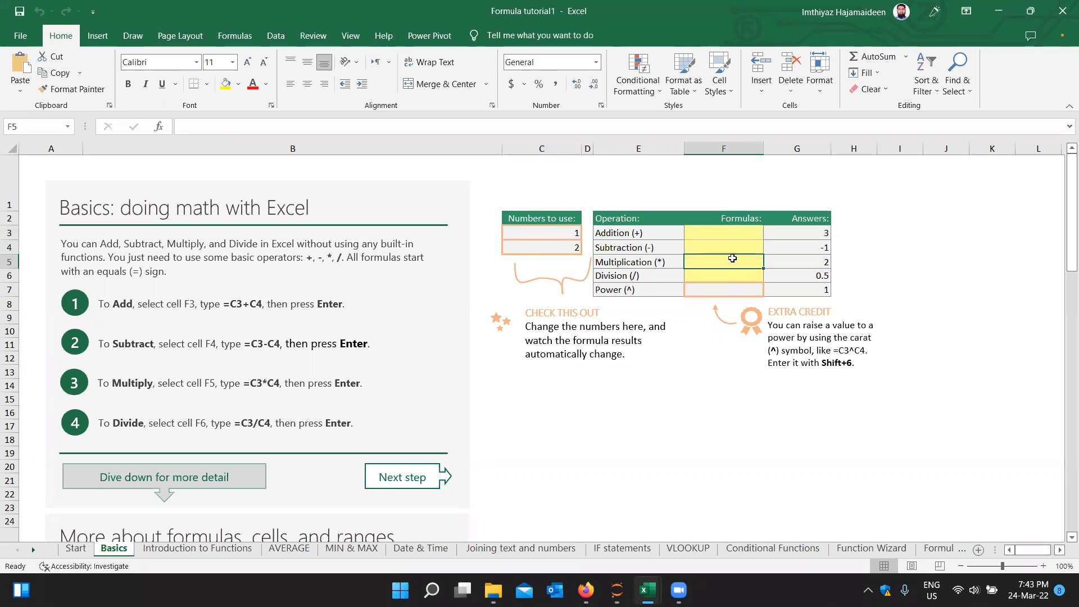
left_click(644, 233)
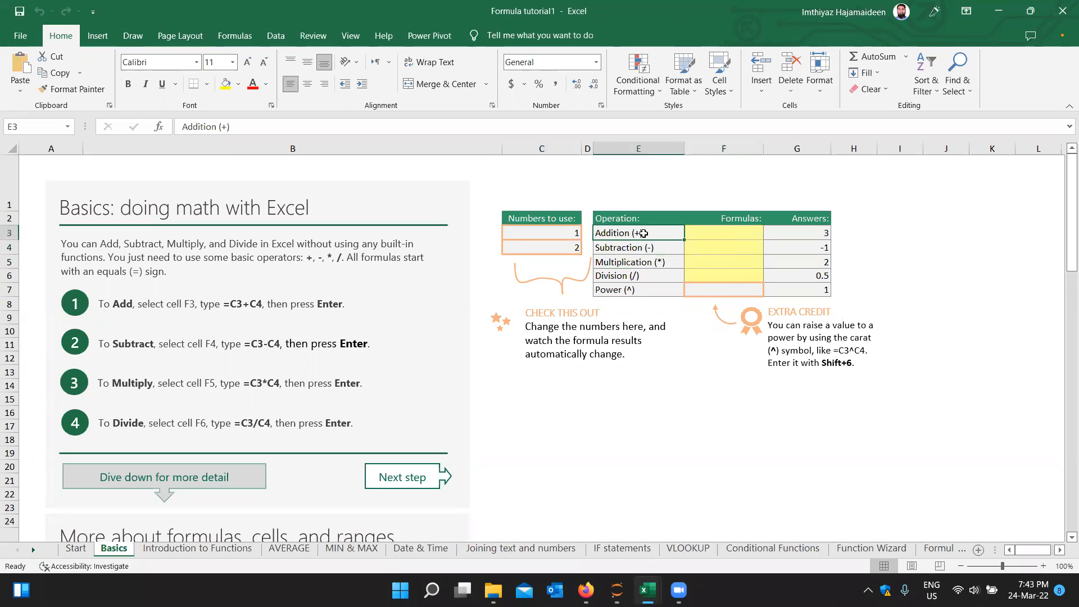
left_click(726, 235)
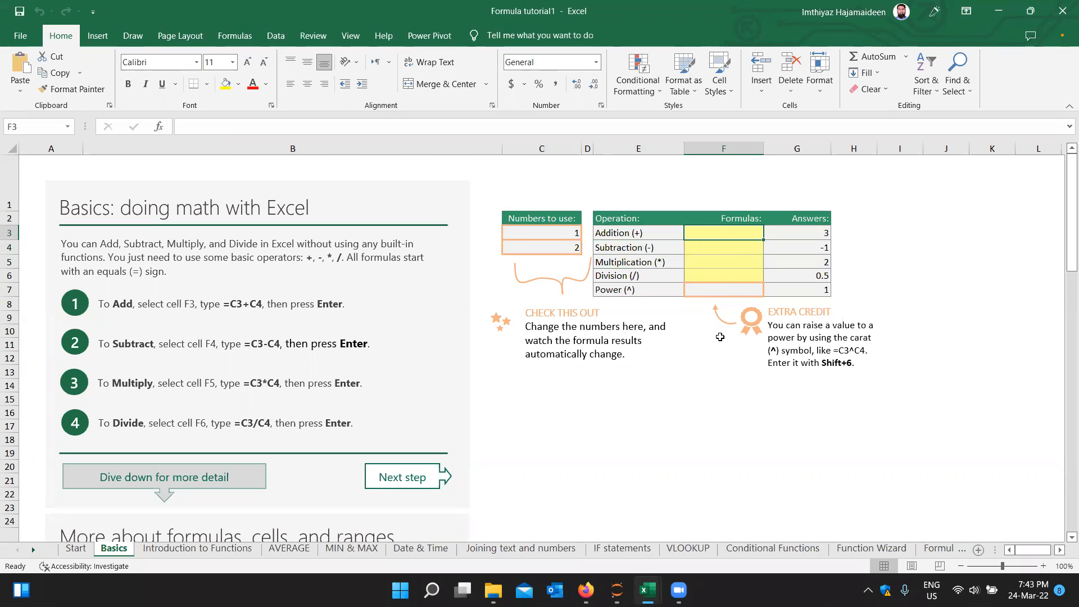
Enter the formula =C3+C4 in the Addition cell F3
type("=")
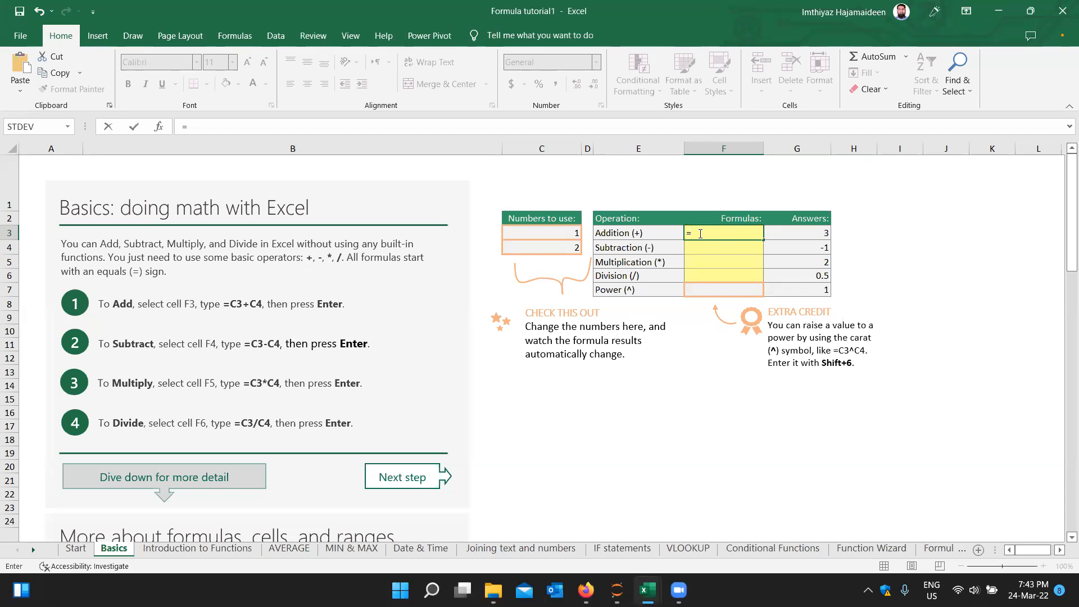
left_click(555, 235)
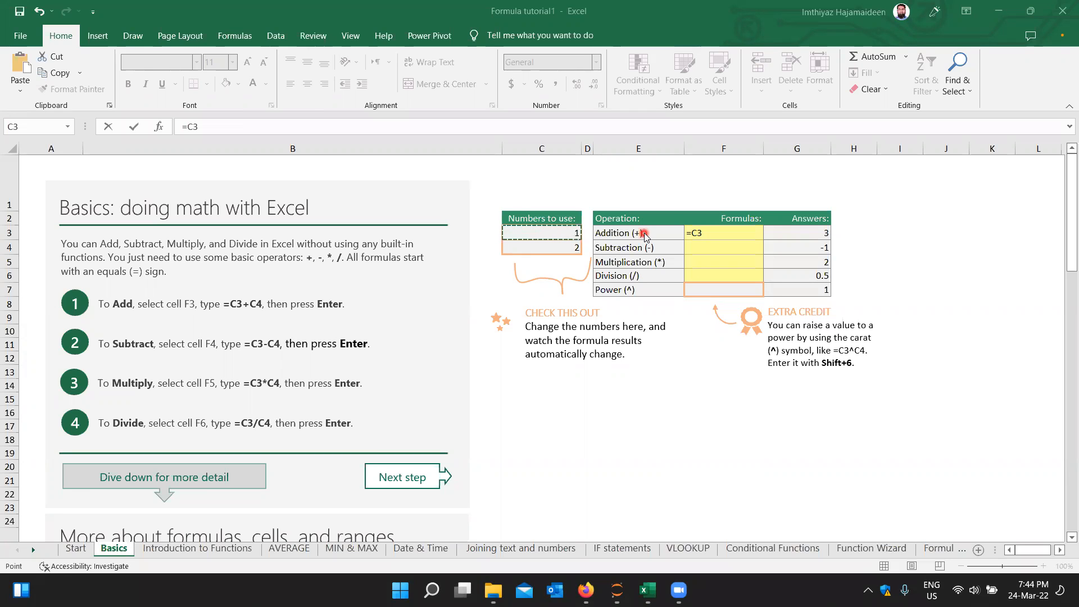
left_click(733, 234)
type("+")
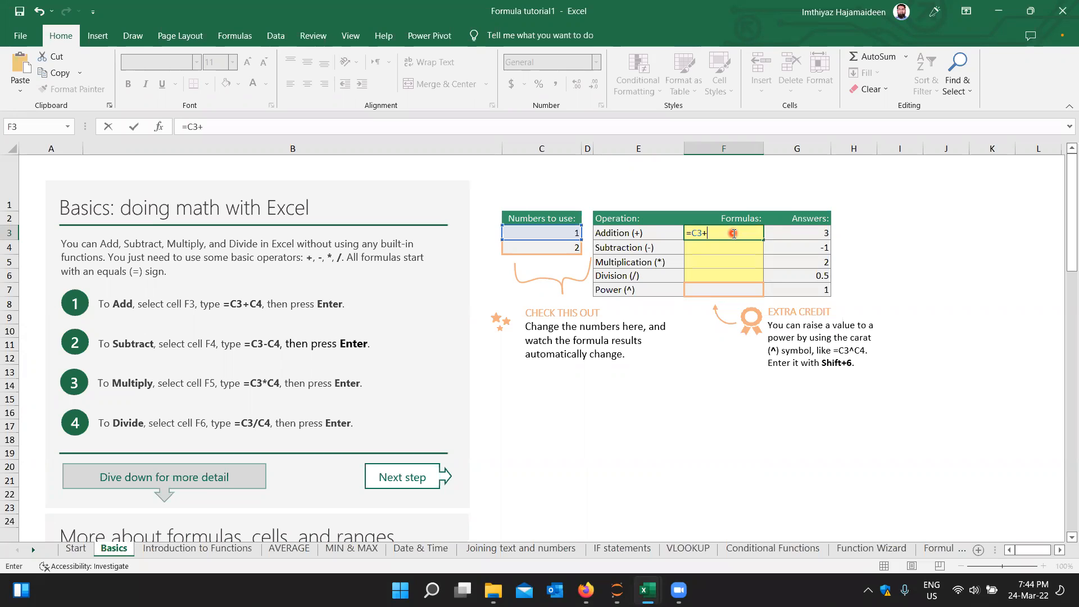
left_click(565, 248)
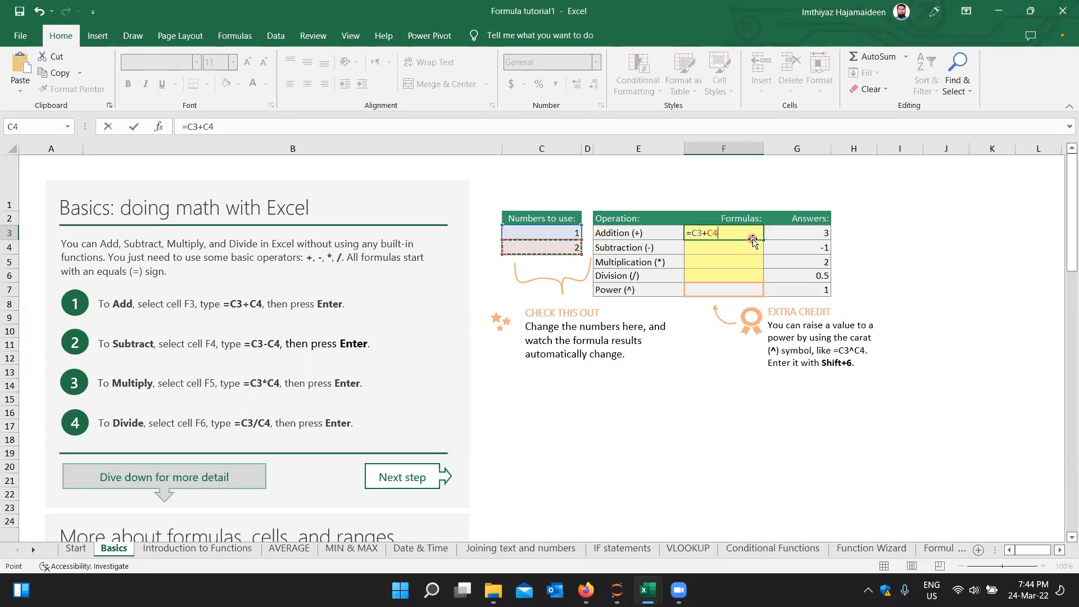
key("Return")
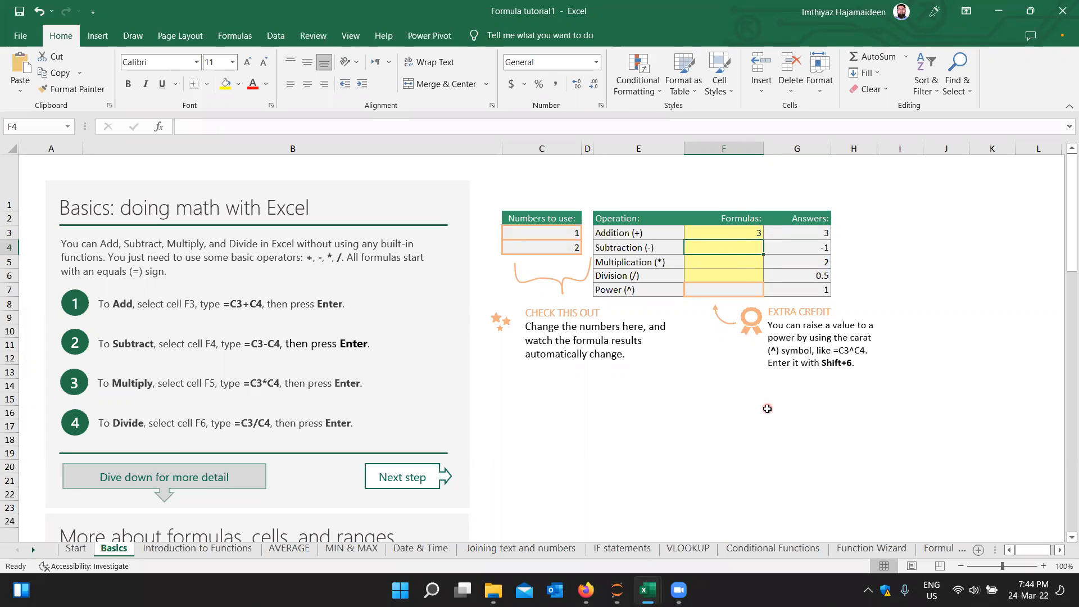
Enter =C3-C4 in F4, then reopen it to confirm the references, showing -1
type("=")
key("Left")
key("Left")
key("Left")
key("Up")
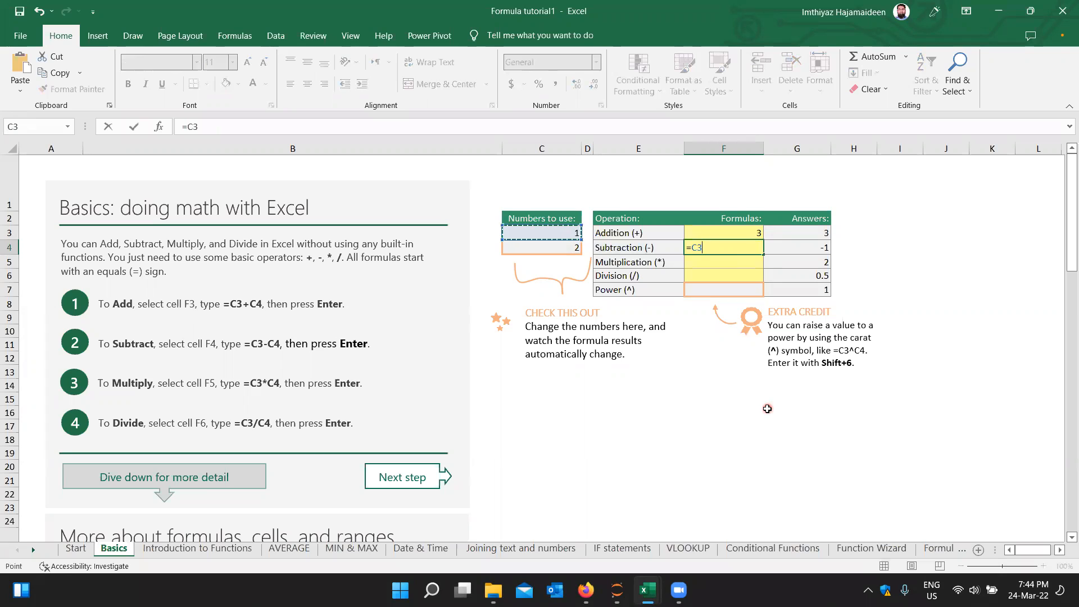
type("-")
key("Left")
key("Left")
key("Left")
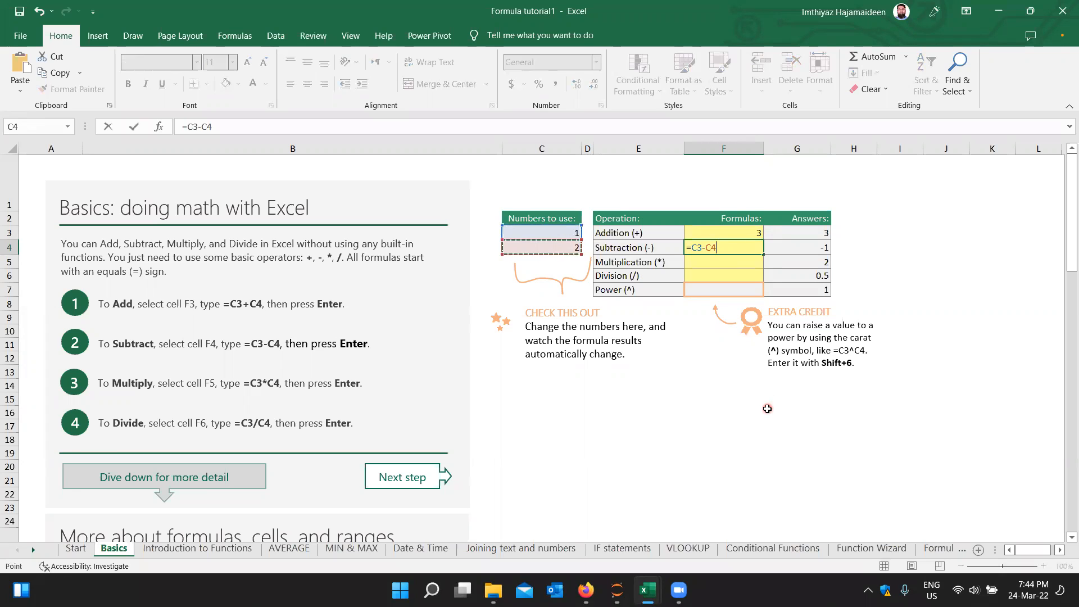
key("Return")
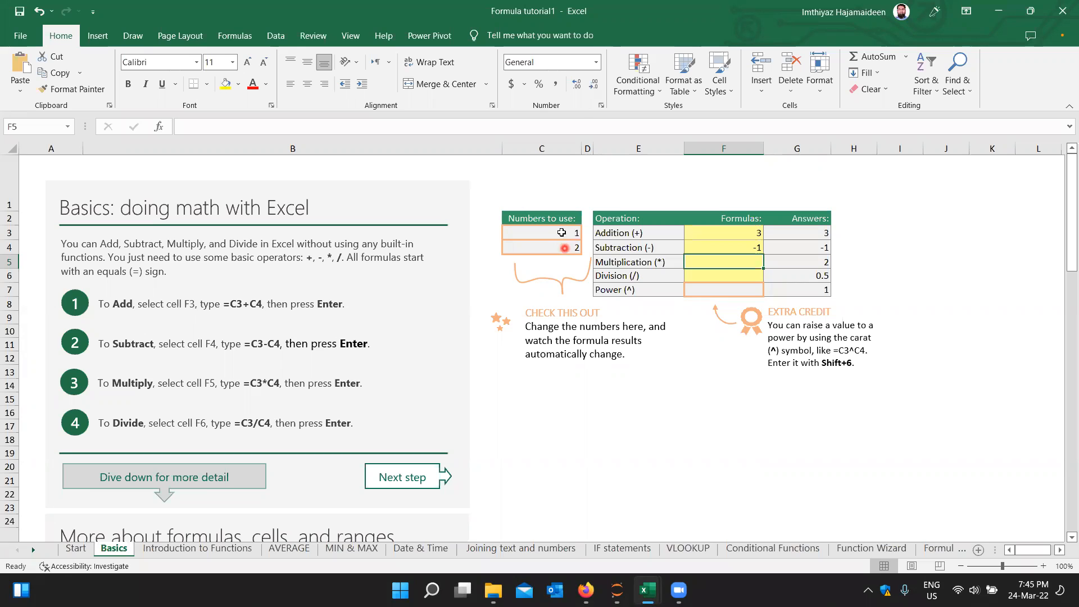
double_click(706, 243)
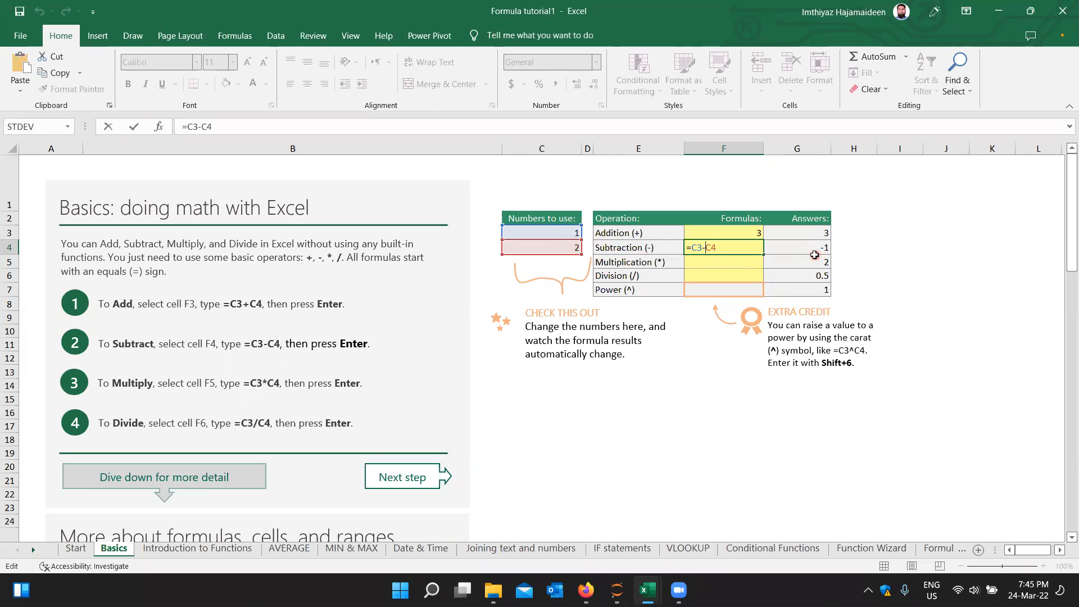
key("Return")
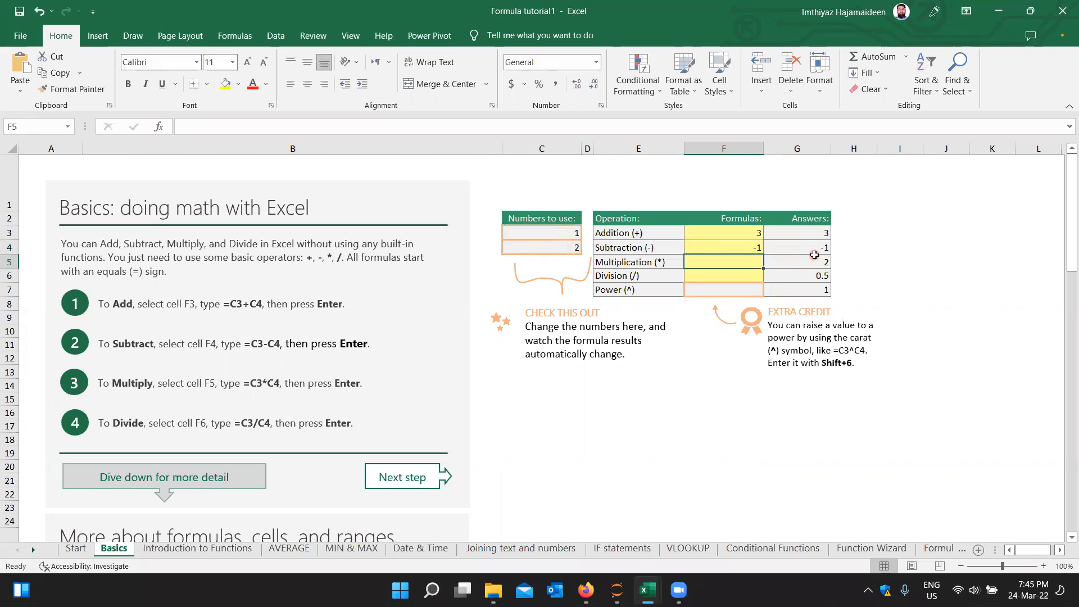
Enter =C3*C4 in the Multiplication cell F5, showing 2
type("=")
key("Left")
key("Left")
key("Up")
key("Up")
key("Left")
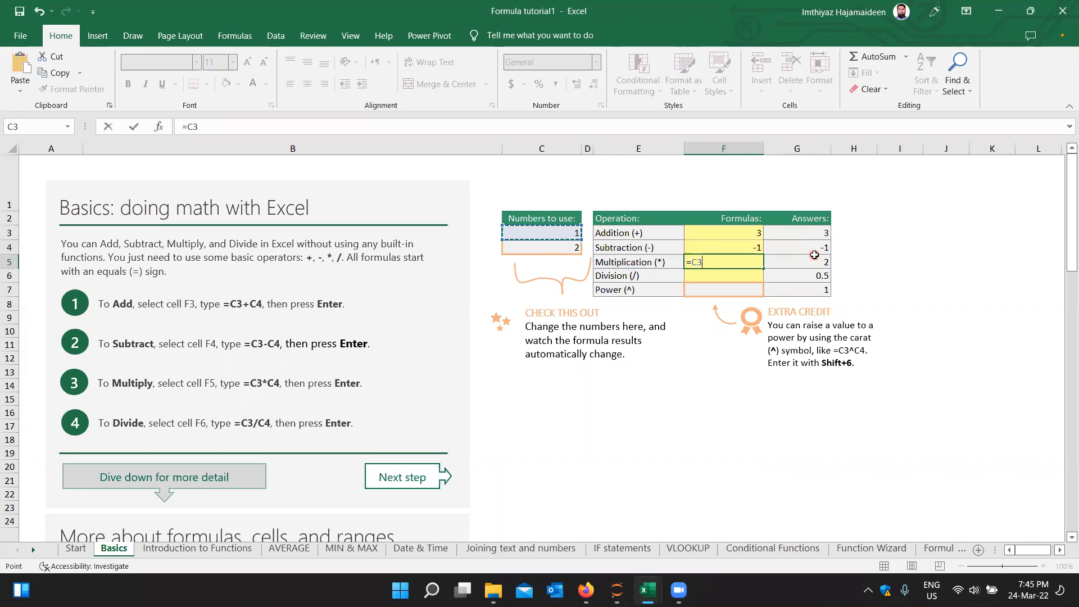
type("*")
key("Left")
key("Left")
key("Up")
key("Left")
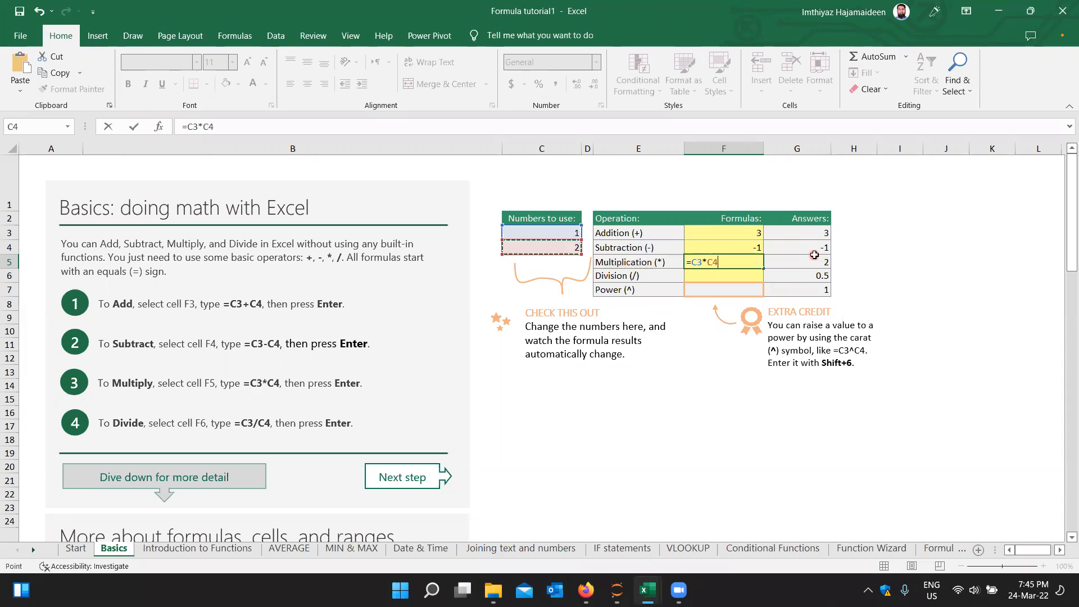
key("Return")
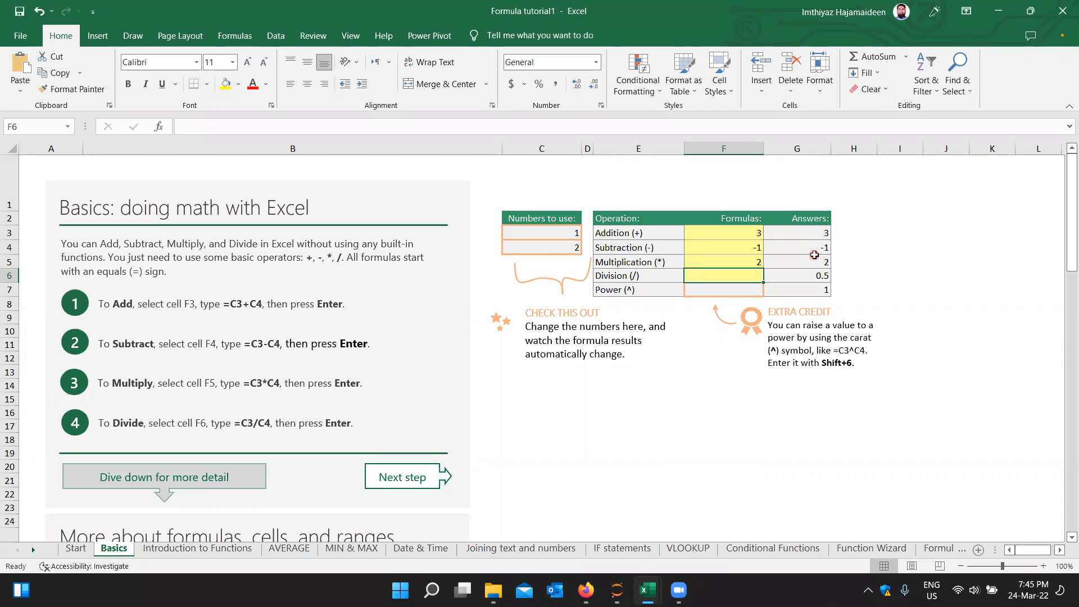
Enter =C3/C4 in the Division cell F6, showing 0.5
type("=")
key("Left")
key("Left")
key("Up")
key("Up")
key("Up")
key("Left")
type("/")
key("Left")
key("Left")
key("Up")
key("Left")
key("Up")
key("Return")
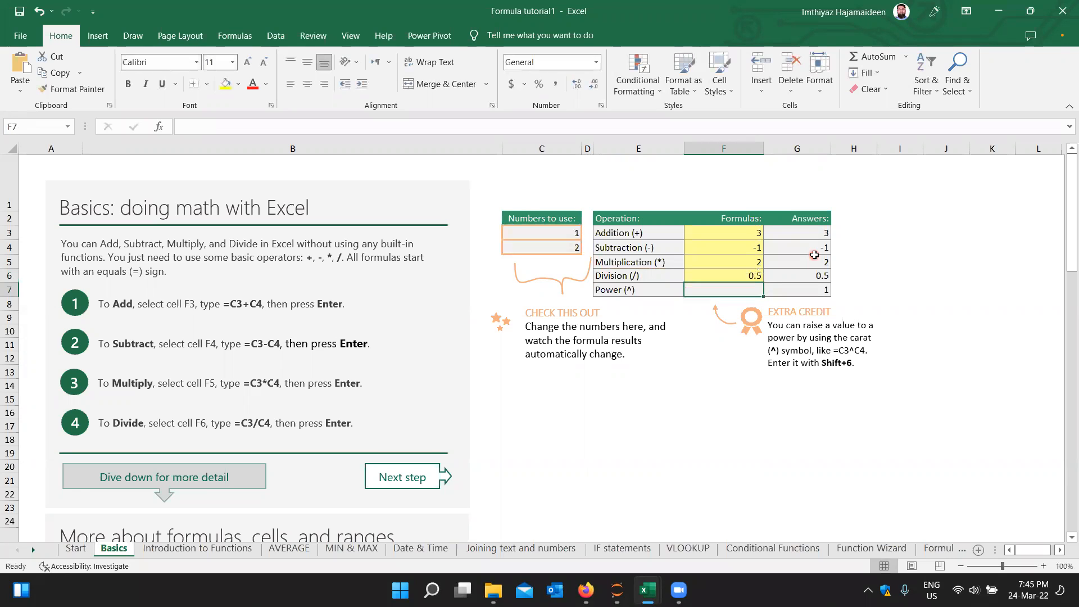
key("Up")
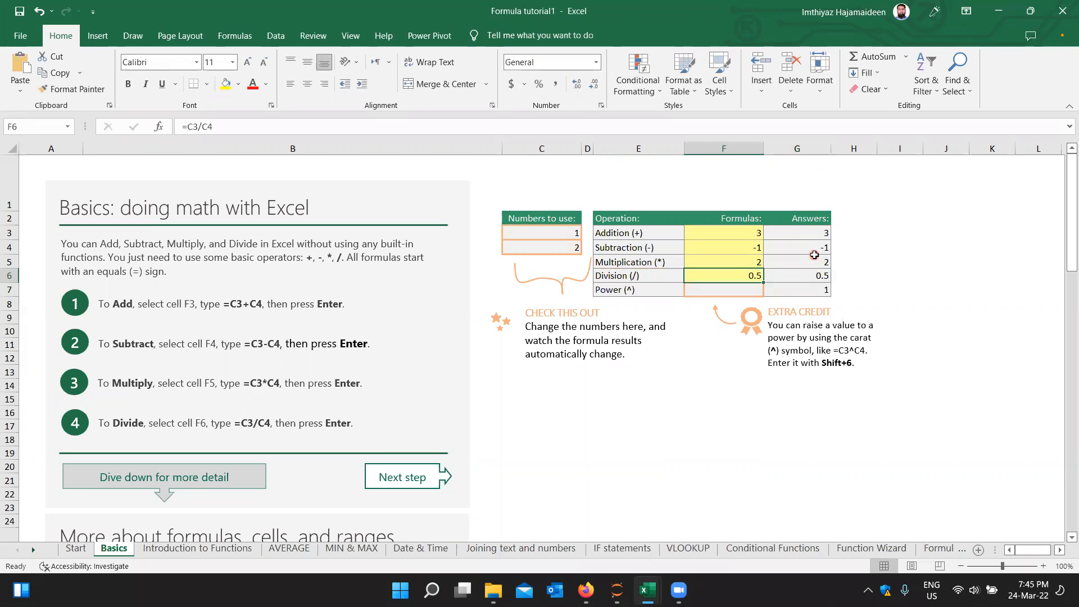
key("Down")
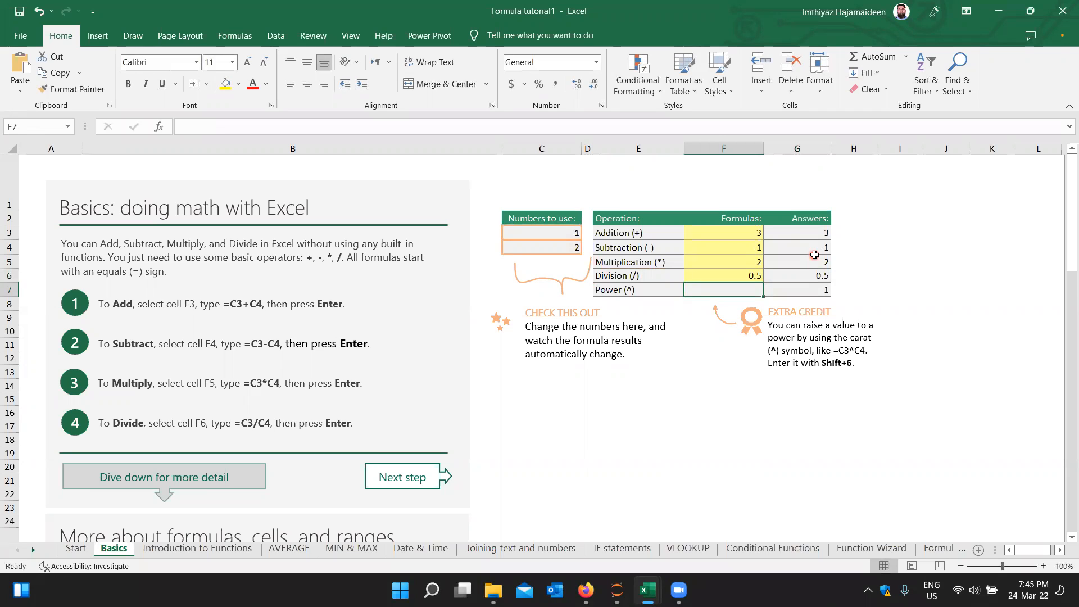
Enter =C3^C4 in the Power cell F7, showing 1, and review the formula column
type("=")
key("Left")
key("Left")
key("Up")
key("Up")
key("Up")
key("Up")
key("Left")
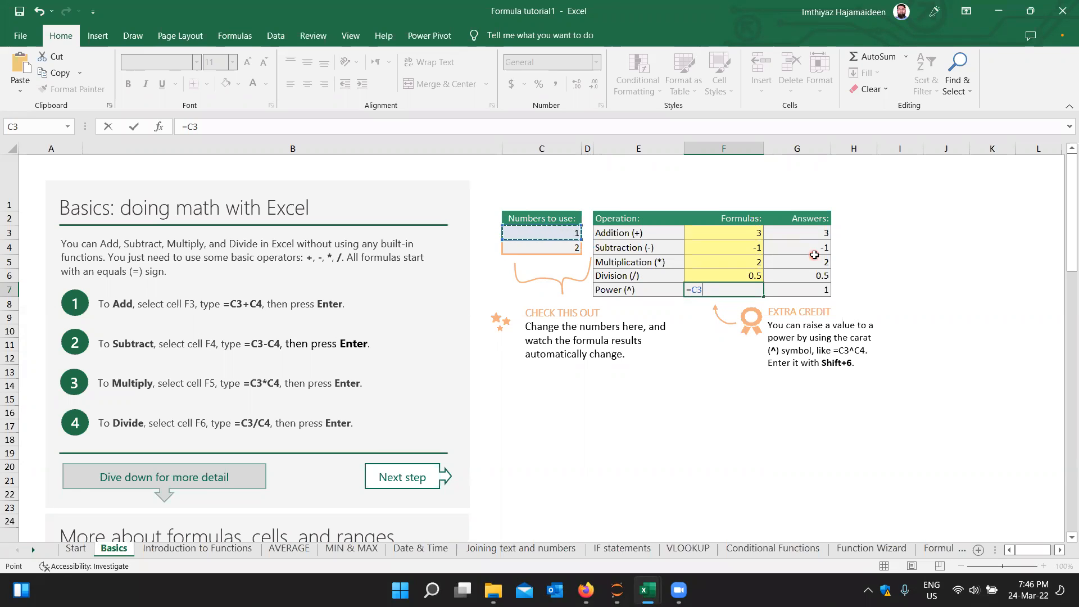
type("^")
left_click(557, 248)
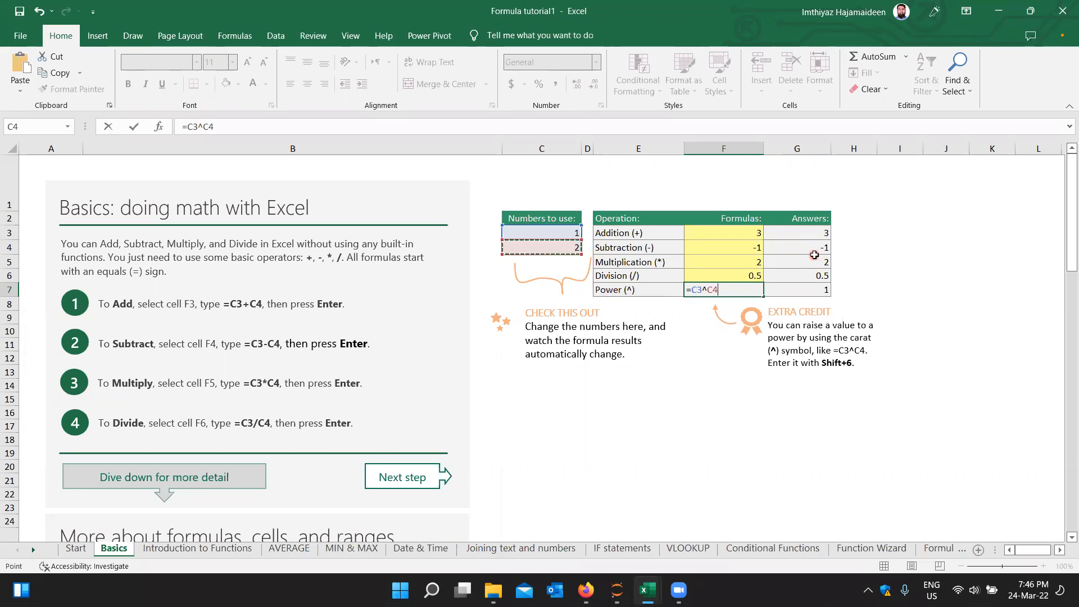
key("Return")
key("Up")
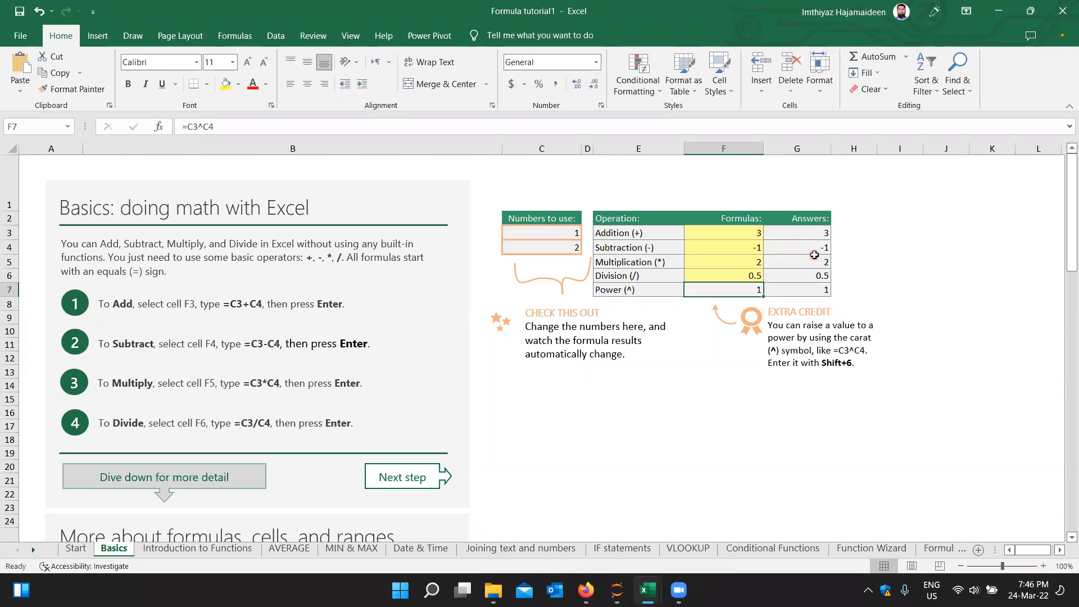
key("Up")
key("Up")
key("Up")
key("Up")
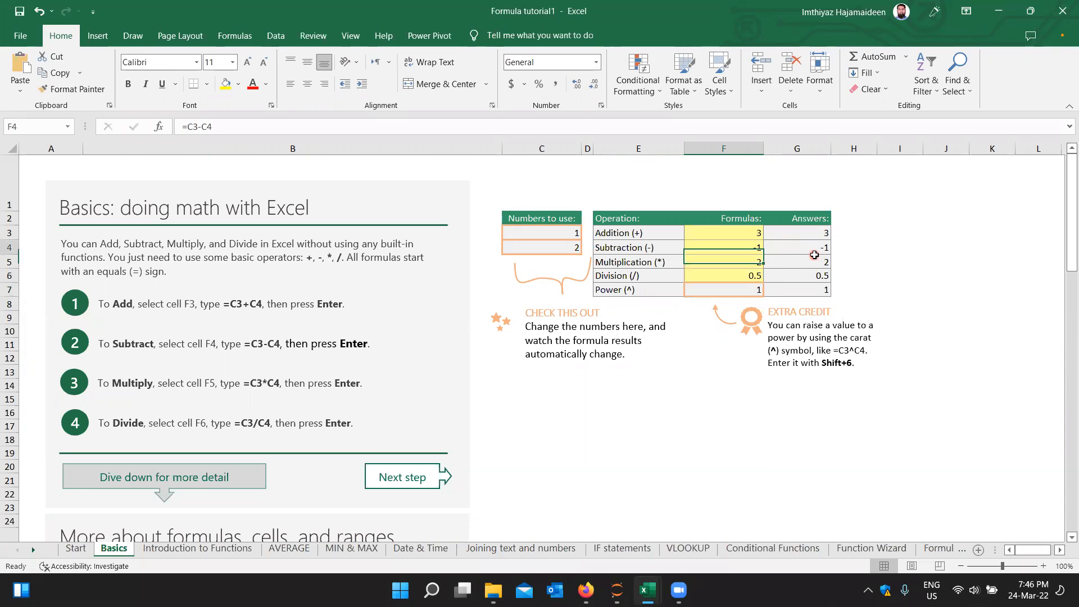
key("Down")
key("Down")
key("Down")
key("Down")
key("Down")
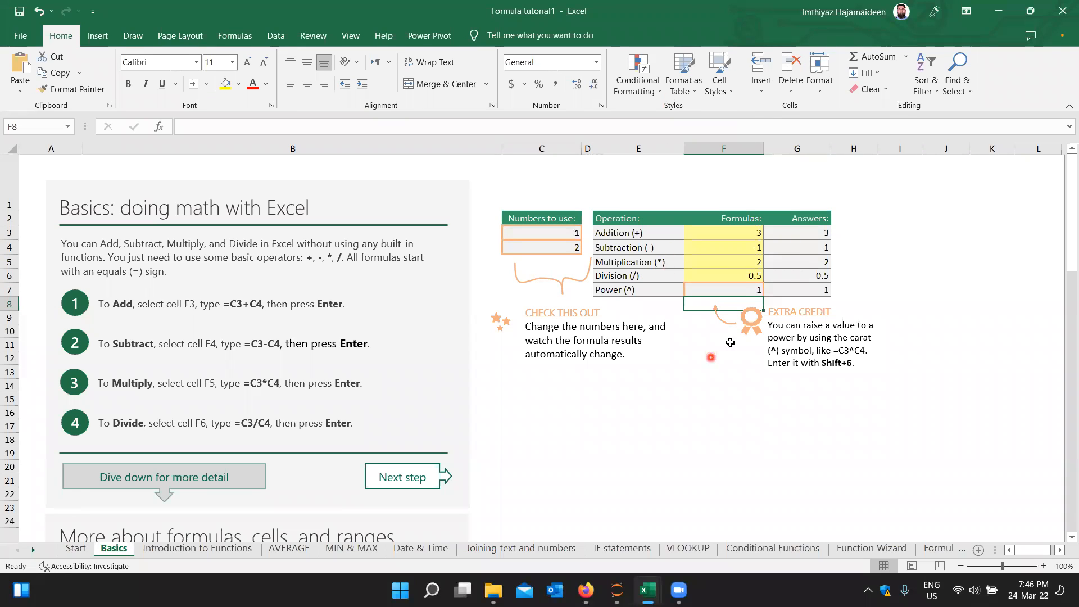
Type 2 into each of cells F15, G15, H15 and I15
left_click(742, 289)
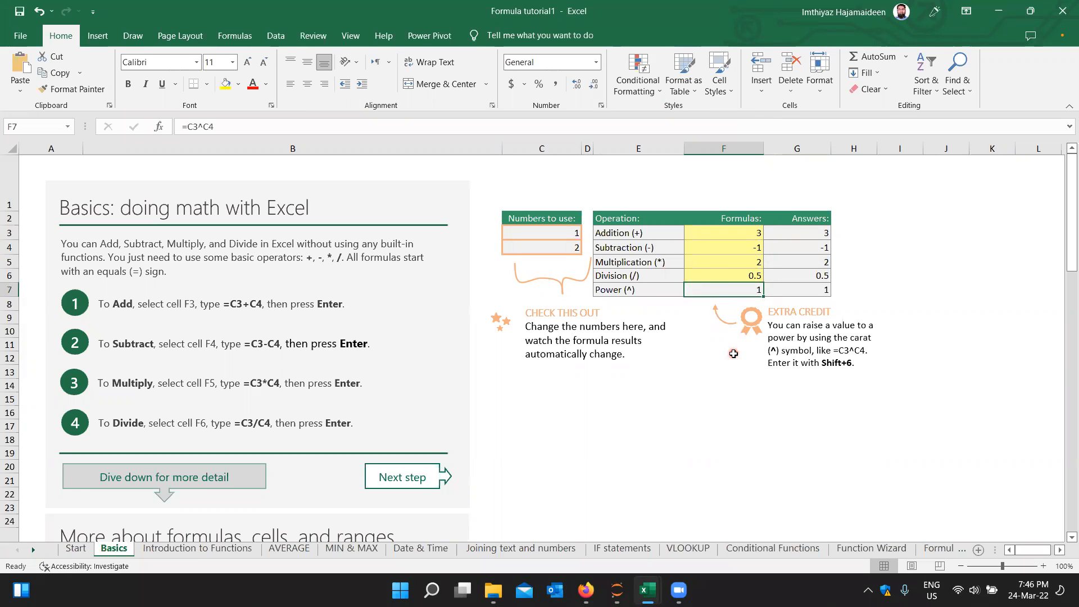
key("Down")
key("Down")
key("Down")
key("Down")
key("Down")
key("Down")
key("Down")
key("Down")
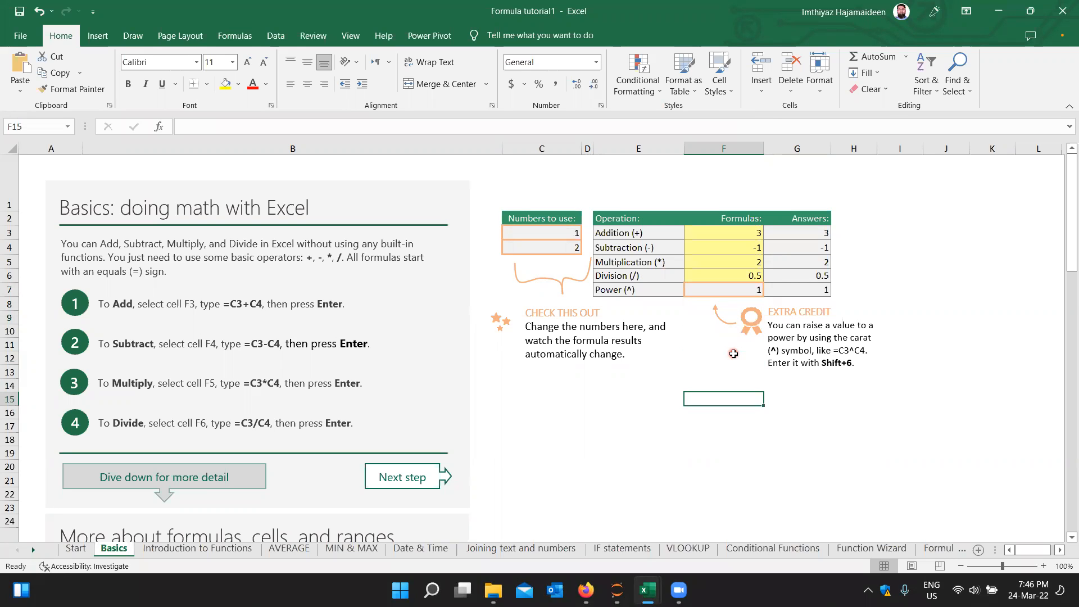
type("2")
key("Tab")
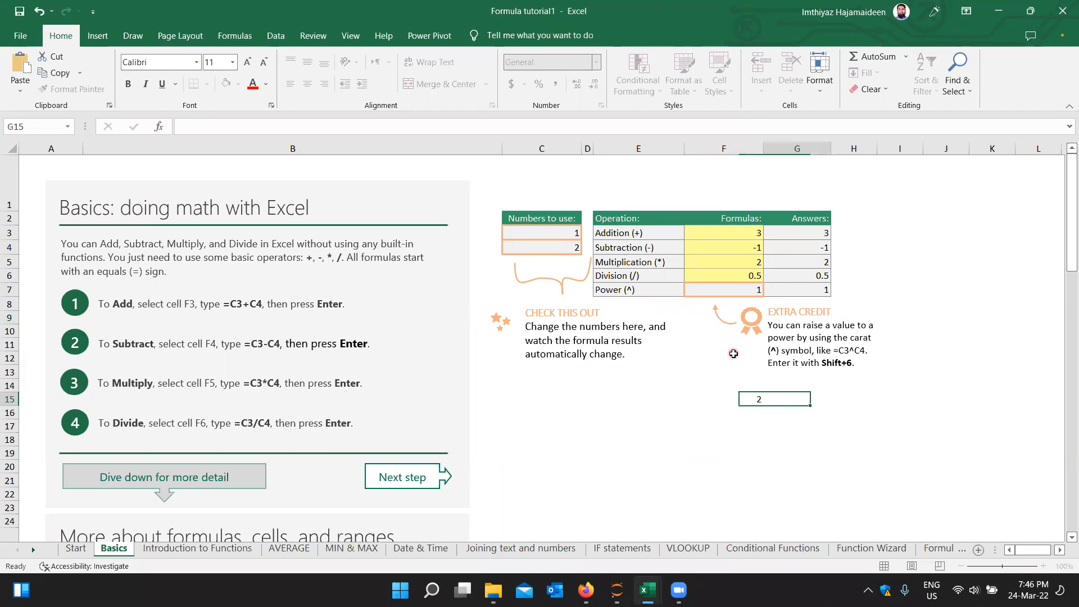
type("2")
key("Tab")
type("2")
key("Tab")
type("2")
key("Tab")
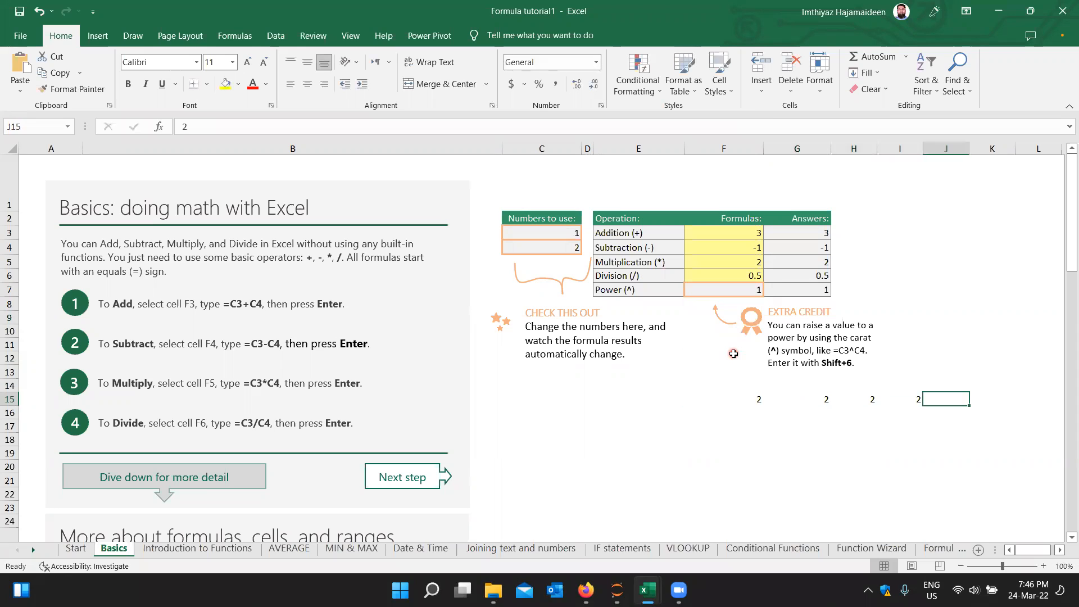
key("Left")
key("Left")
key("Left")
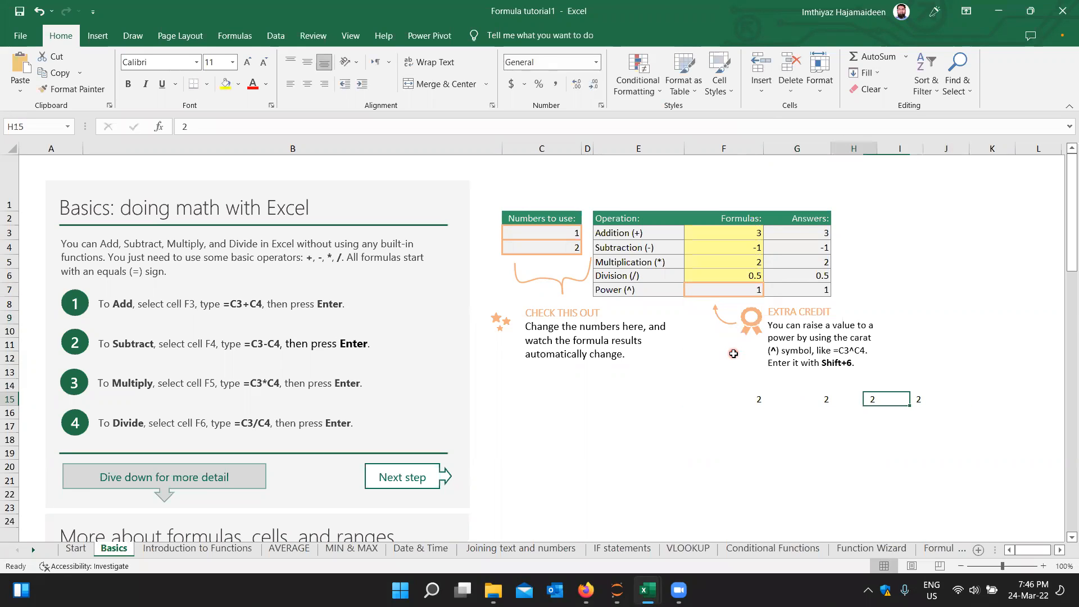
key("Right")
key("Right")
key("Right")
key("Right")
key("Left")
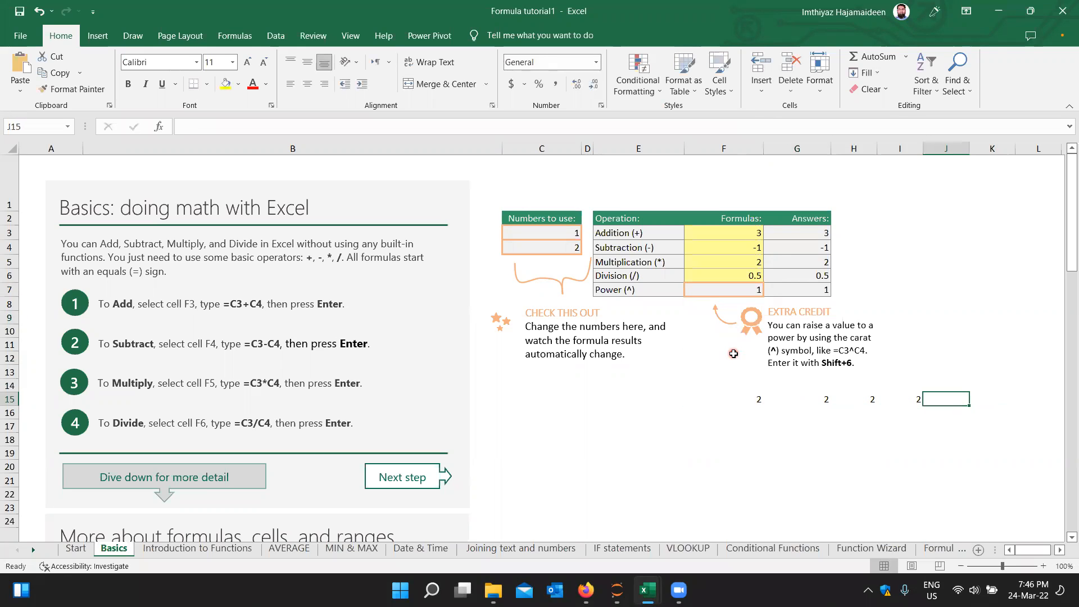
Enter =I15*H15*G15*F15 in J15 so it shows the product 16
type("=")
key("Left")
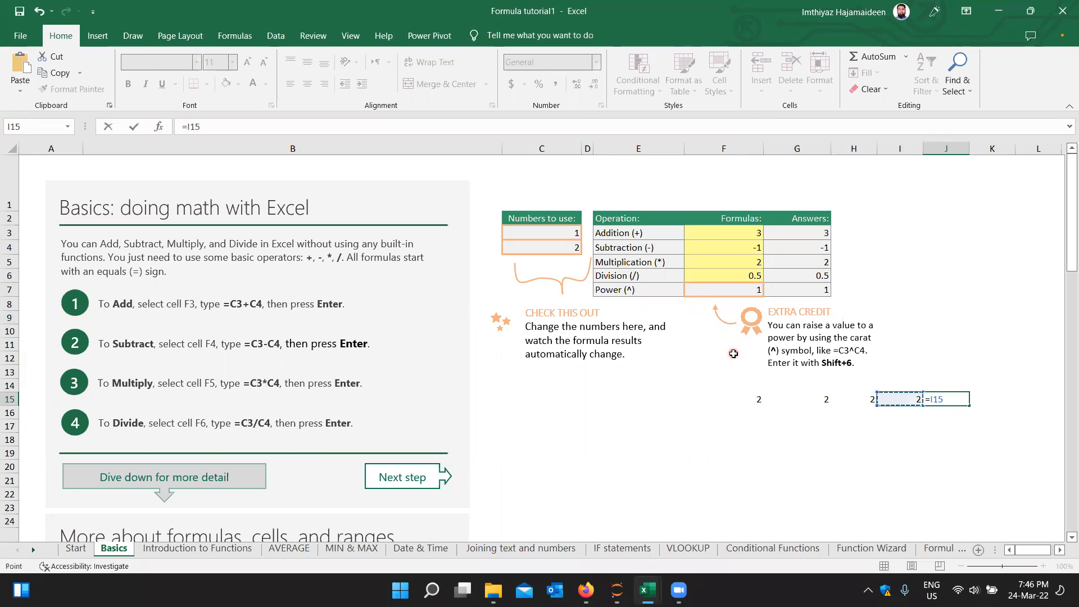
type("*")
key("Left")
key("Left")
type("*")
key("Left")
key("Left")
key("Left")
type("*")
key("Left")
key("Left")
key("Left")
key("Left")
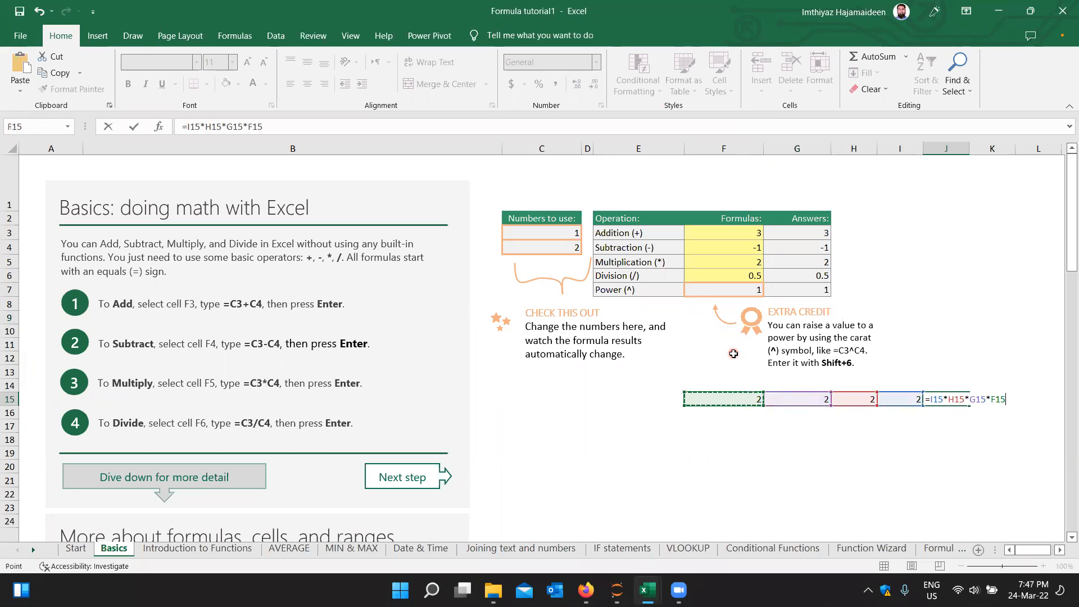
key("Return")
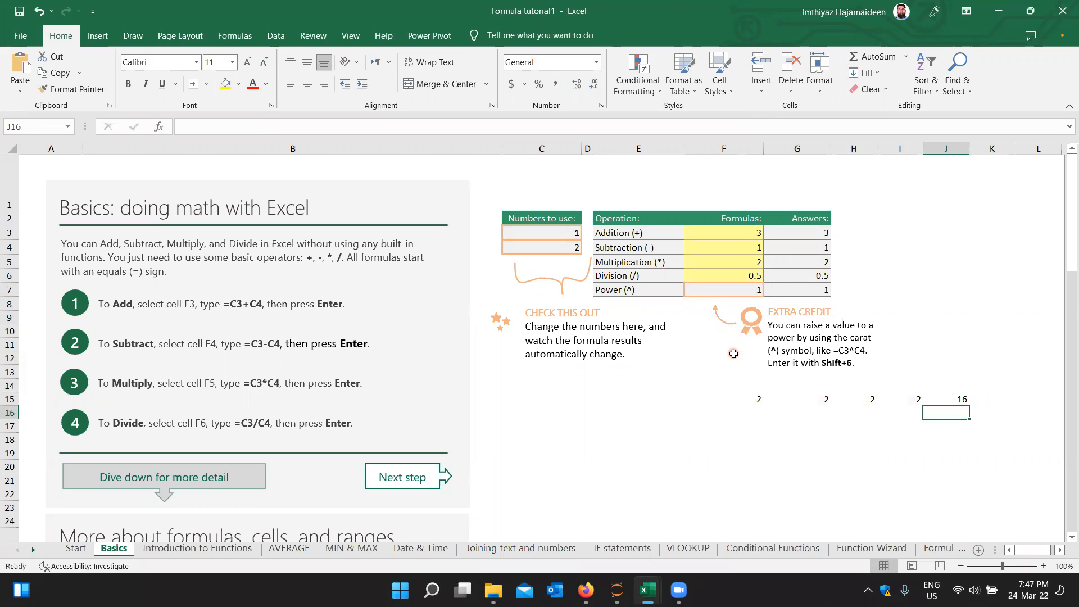
key("Up")
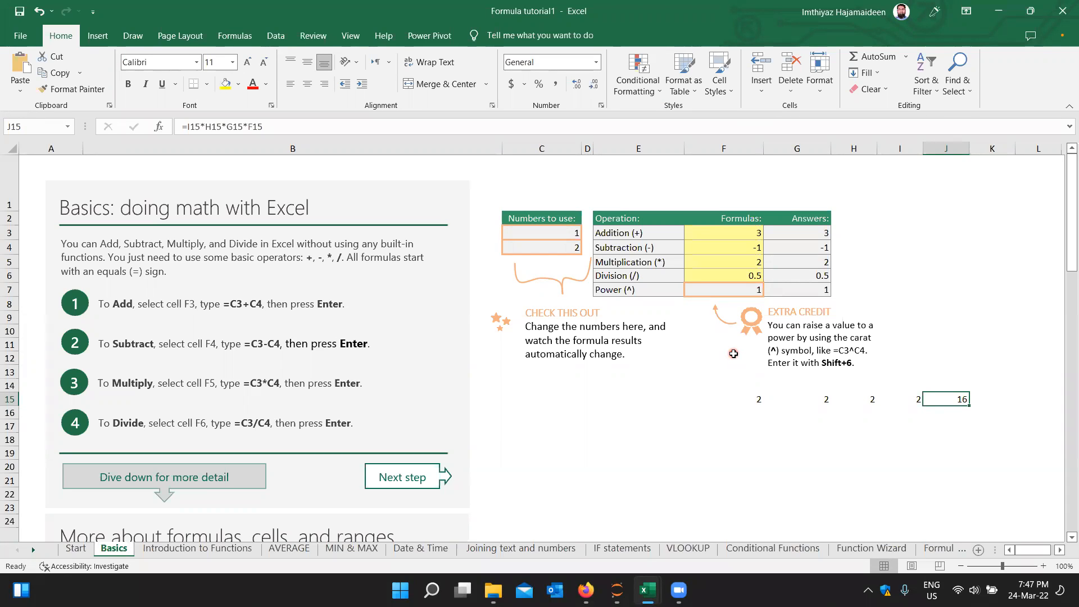
key("Left")
key("Left")
key("Left")
key("Left")
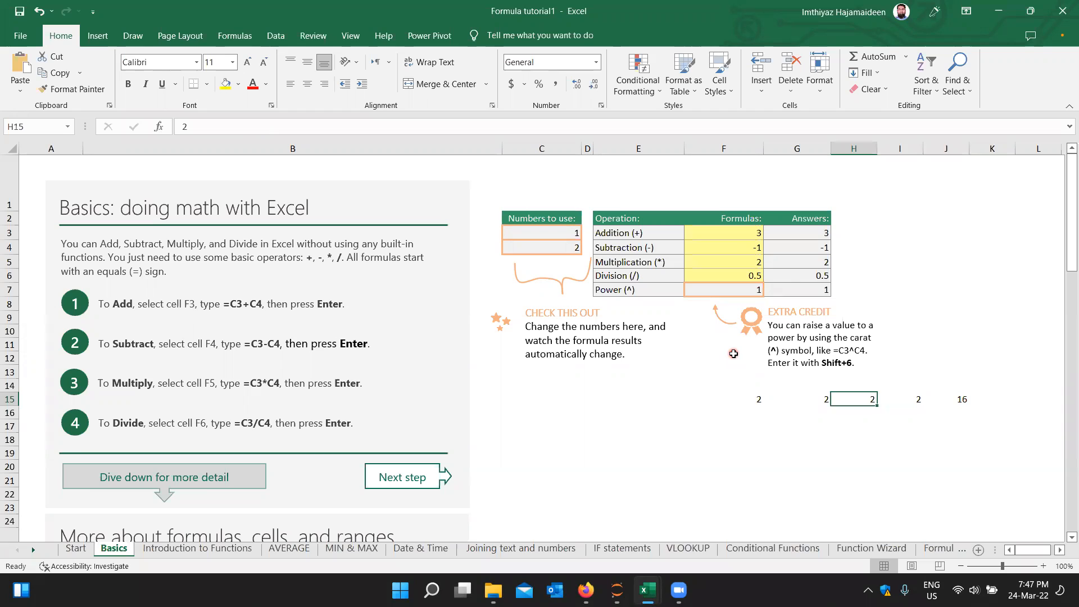
key("Right")
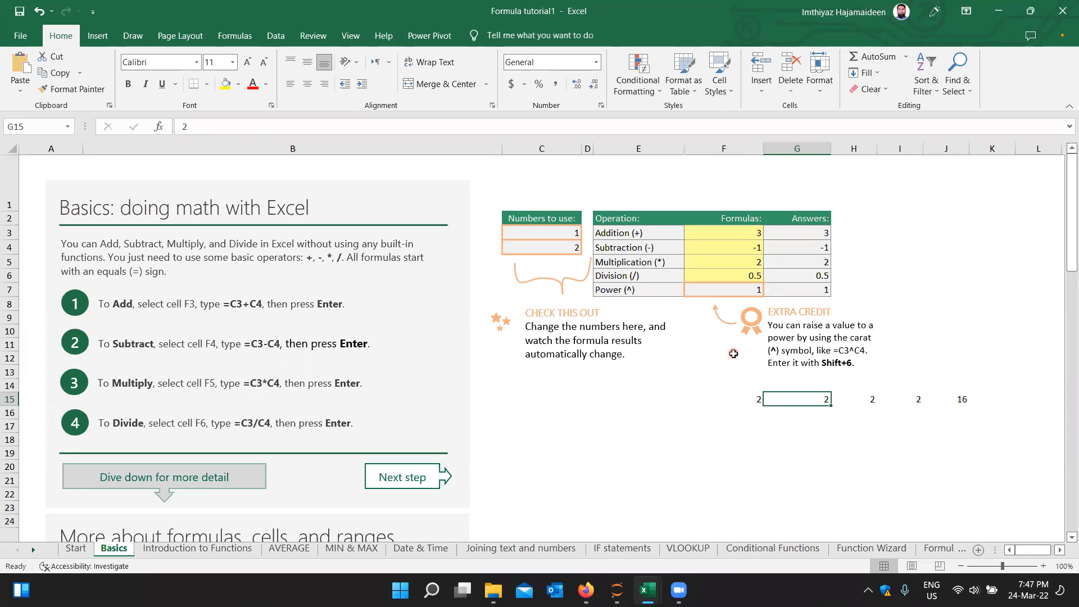
key("Right")
key("Right")
key("Right")
key("Left")
key("Left")
key("Left")
key("Left")
key("Right")
key("Right")
key("Right")
key("Right")
Put =2^4 in J16, replacing an initial =2*4
key("Down")
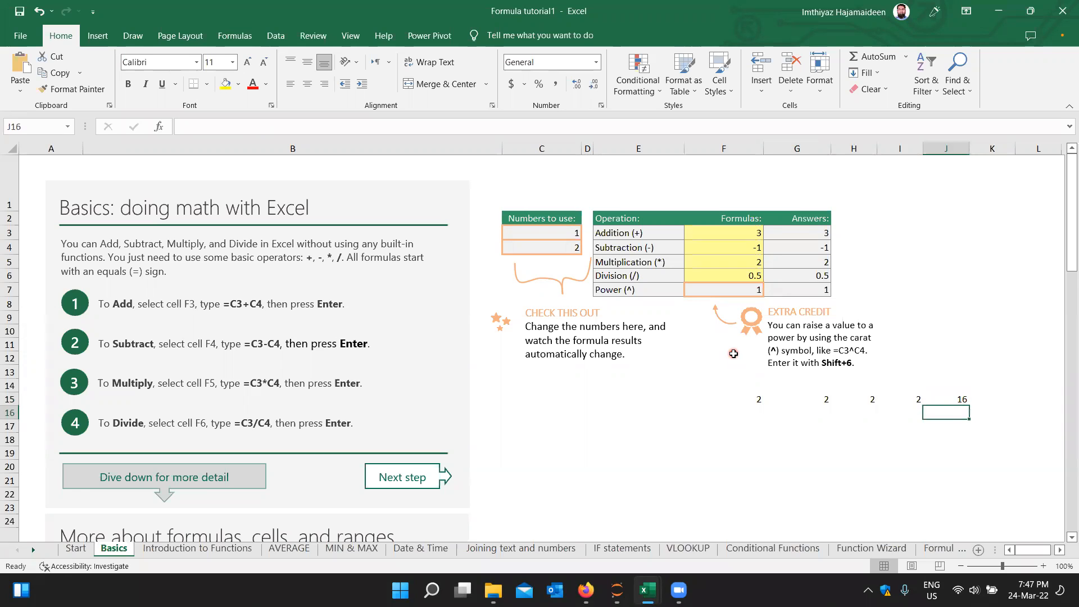
type("=")
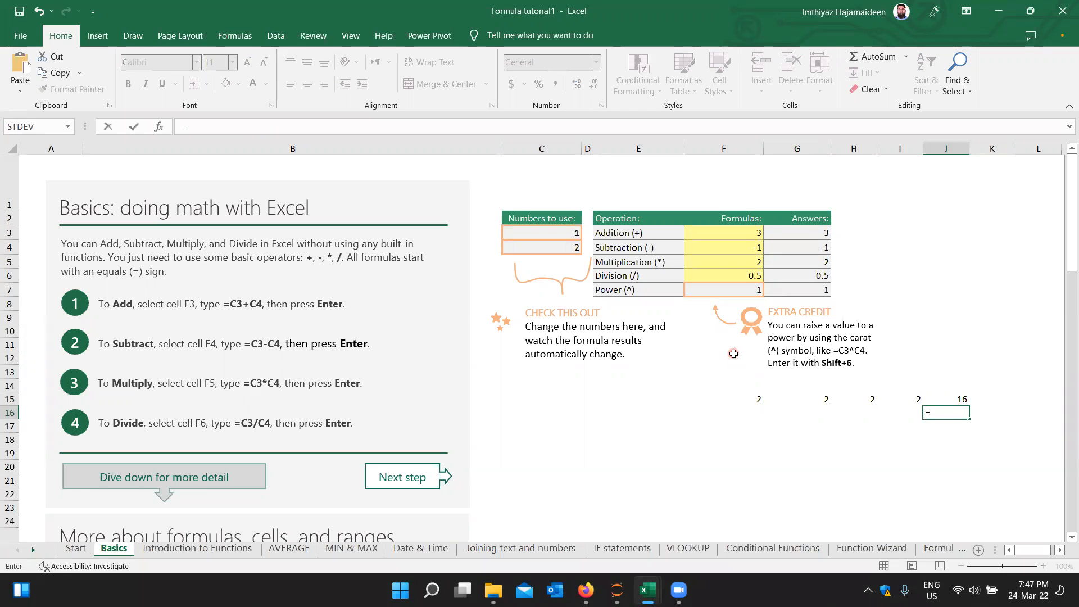
type("2*4")
key("Return")
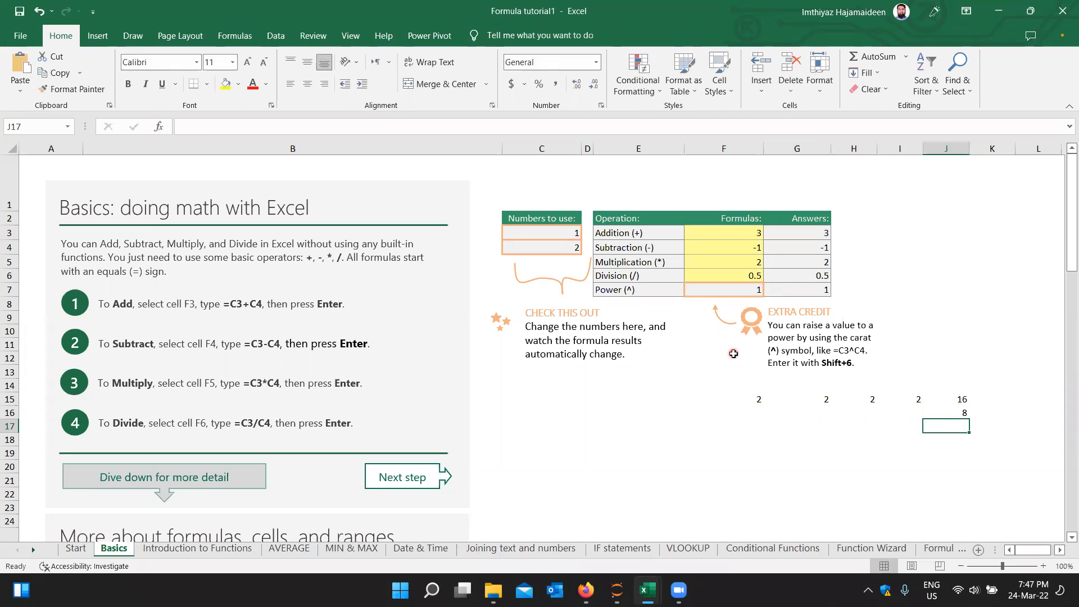
key("Up")
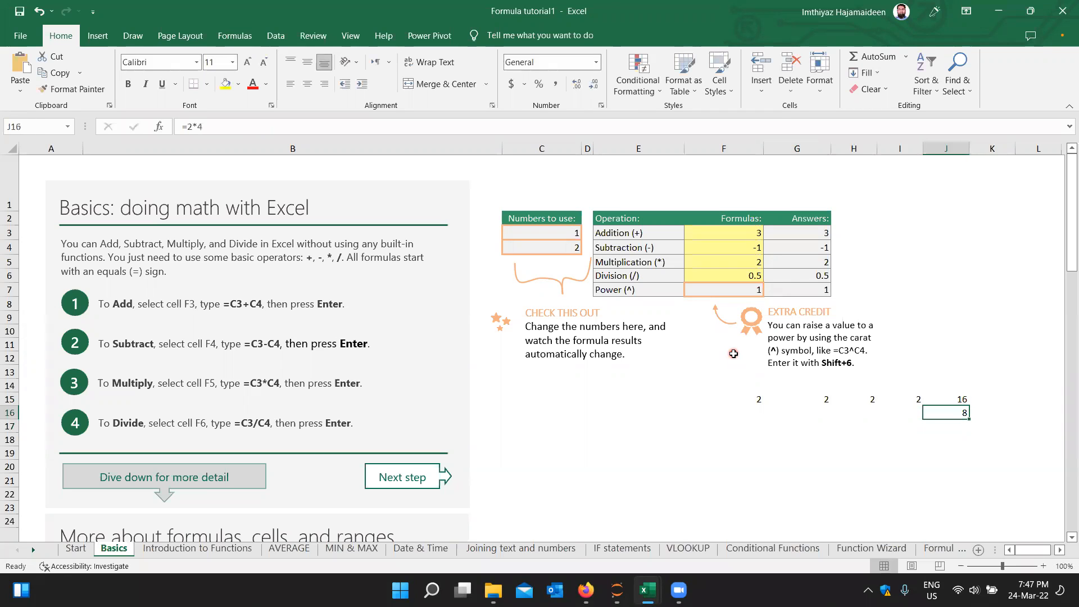
type("=2^4")
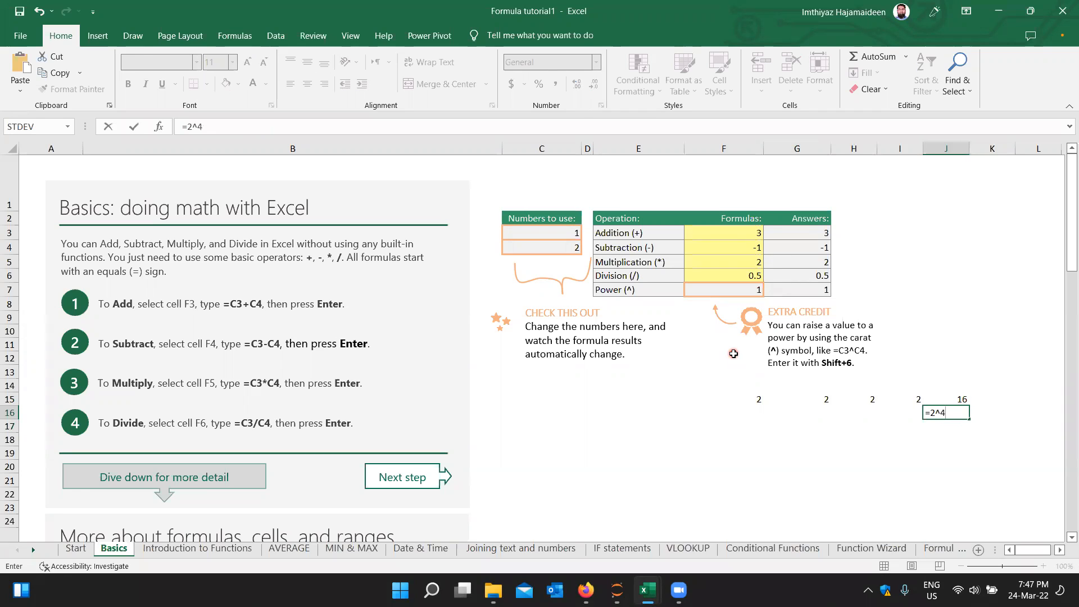
key("Return")
key("Up")
key("Up")
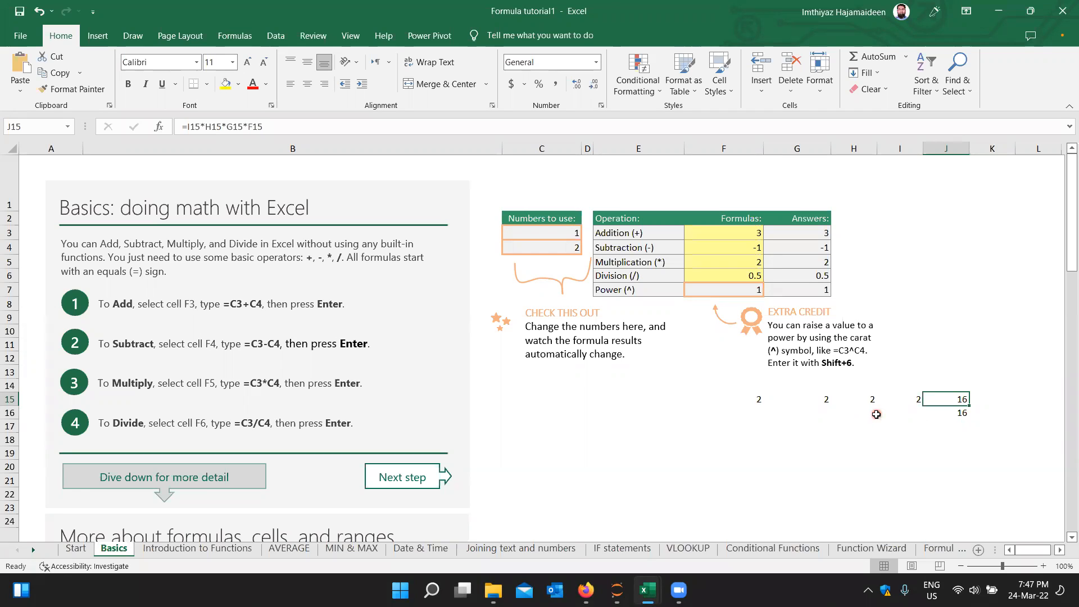
Move on to the Introduction to Functions sheet
left_click(937, 426)
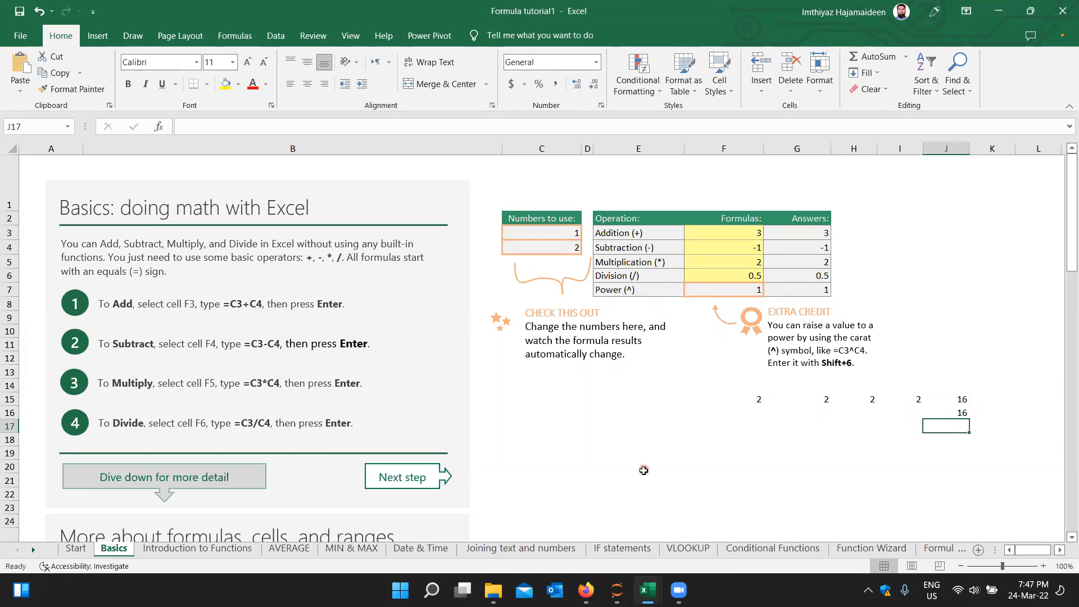
key("Down")
key("Down")
key("Down")
key("Down")
key("Down")
key("Down")
key("Down")
key("Down")
key("Down")
key("Down")
key("Down")
key("Down")
key("Down")
key("Down")
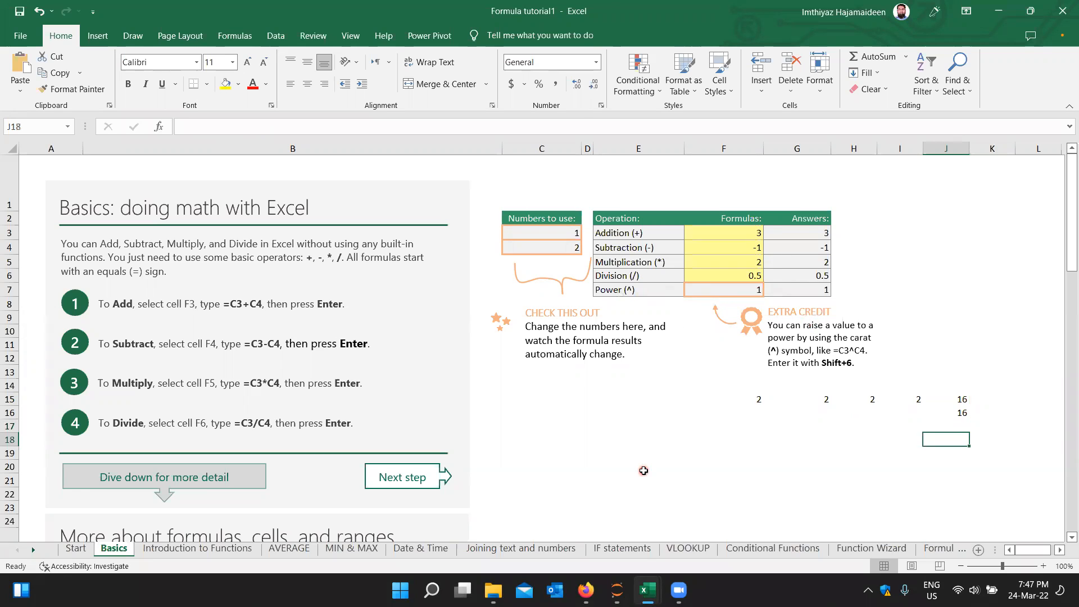
key("Down")
key("Down")
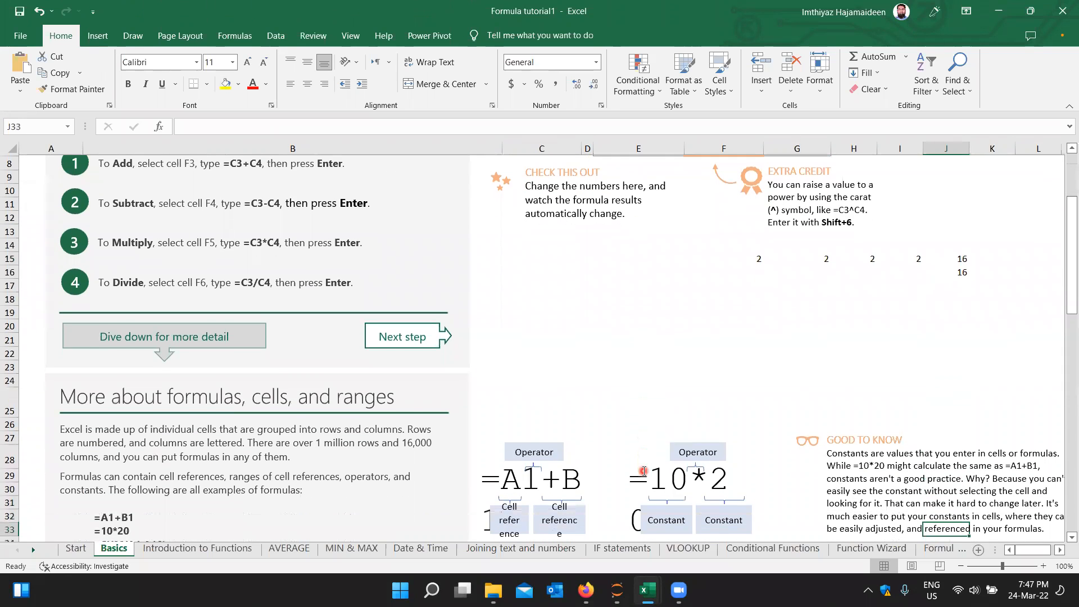
left_click(406, 339)
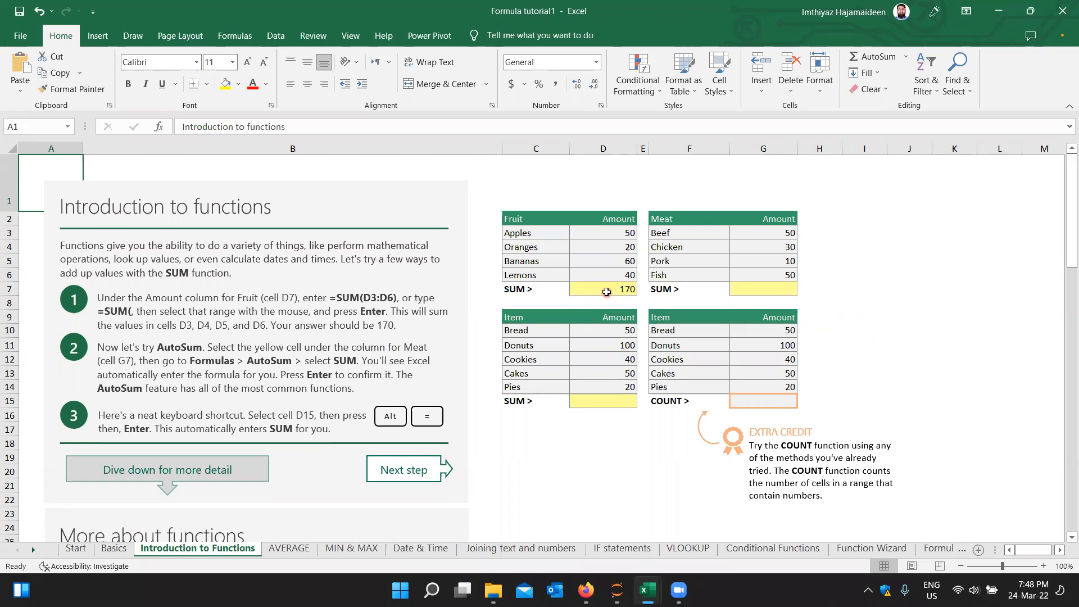
Enter =SUM(G3:G6) in the Meat total cell G7, giving 140
left_click(606, 292)
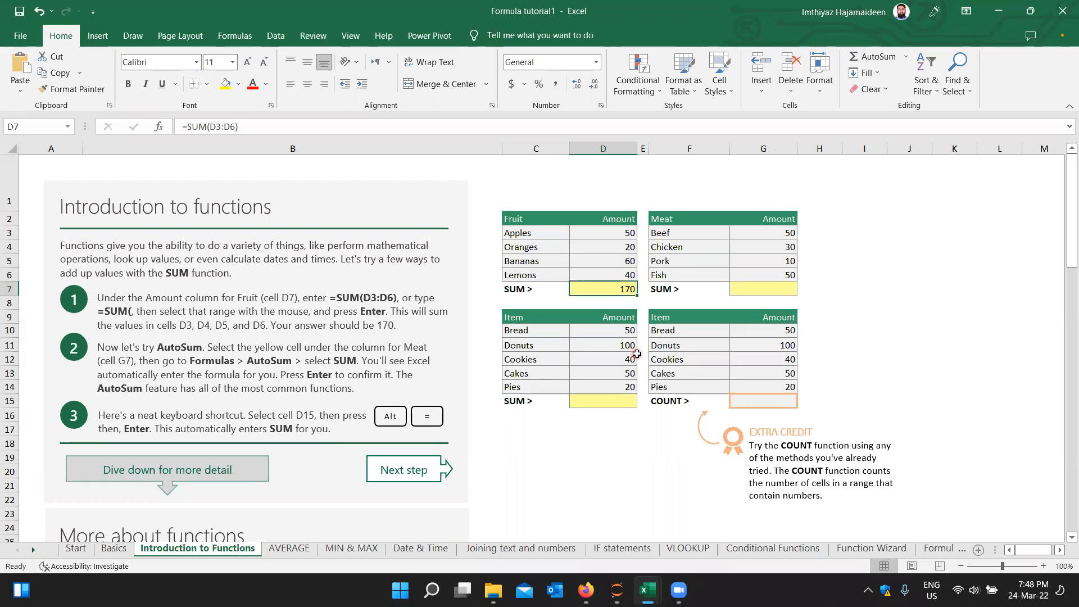
key("Right")
key("Right")
key("Right")
type("=sum(")
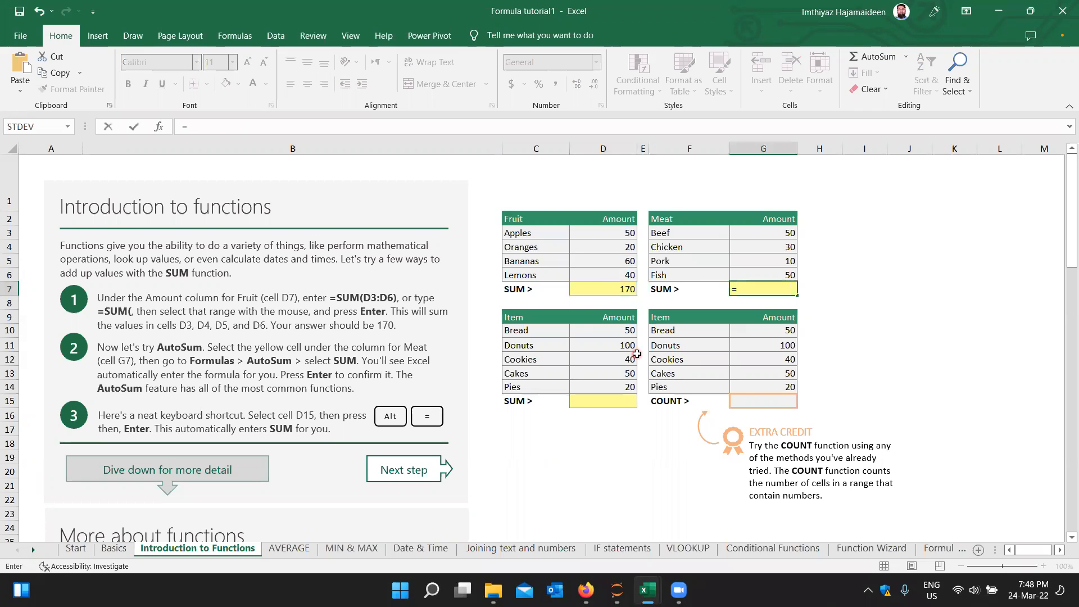
key("Up")
key("Up")
key("Up")
key("Up")
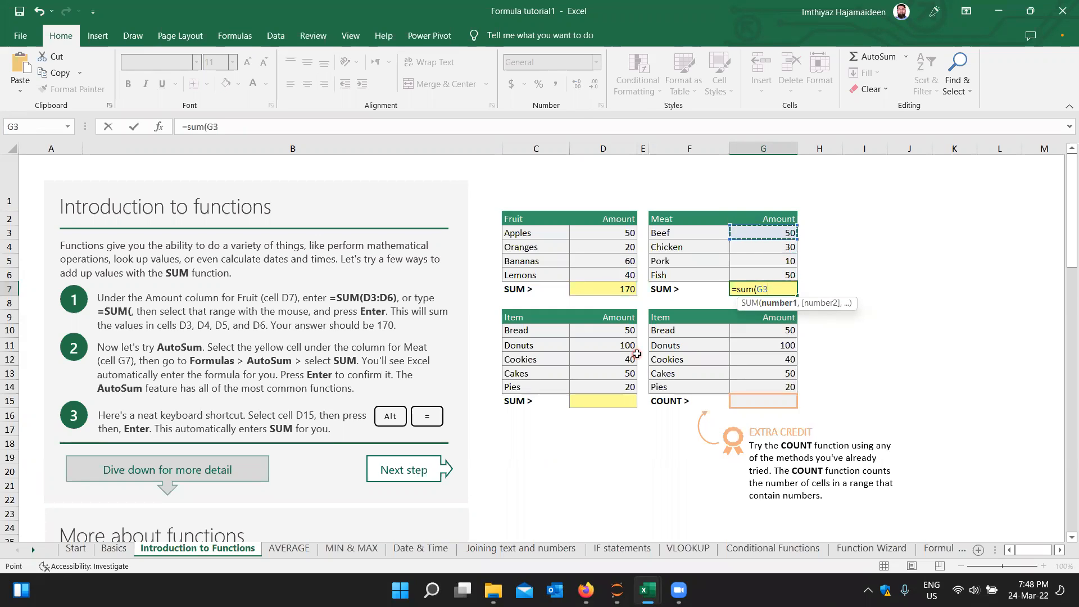
key("shift+Down")
key("shift+Down")
key("shift+Down")
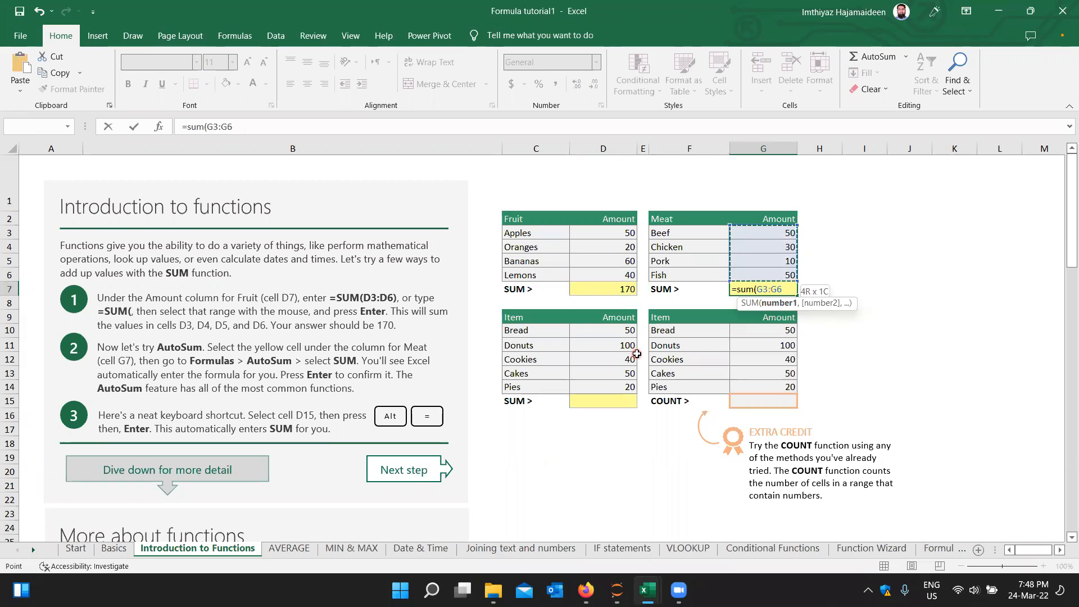
key("BackSpace")
key("BackSpace")
key("BackSpace")
key("BackSpace")
key("BackSpace")
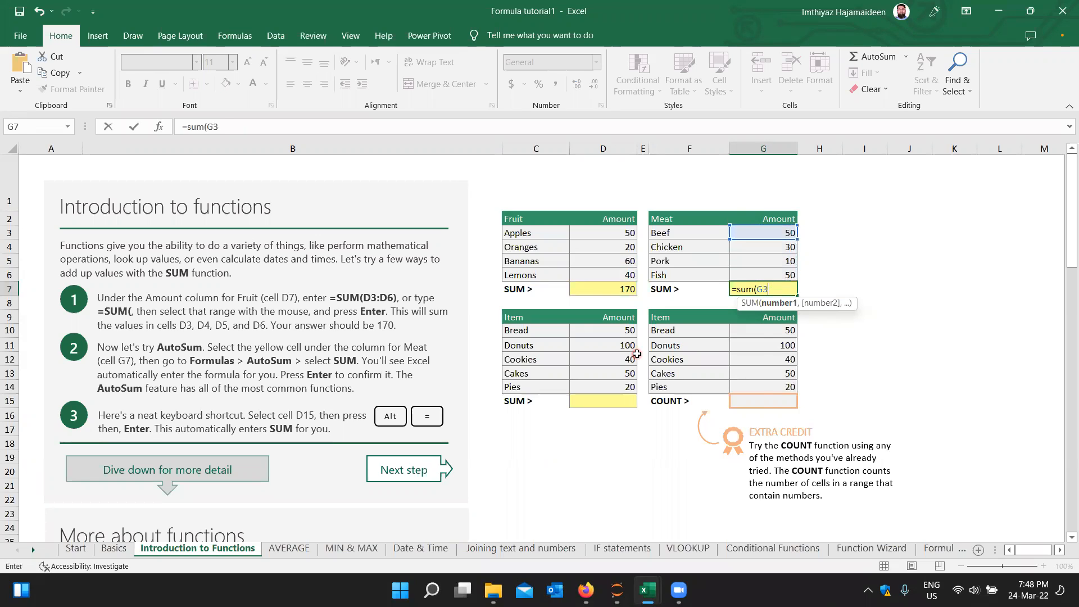
type("G3:G")
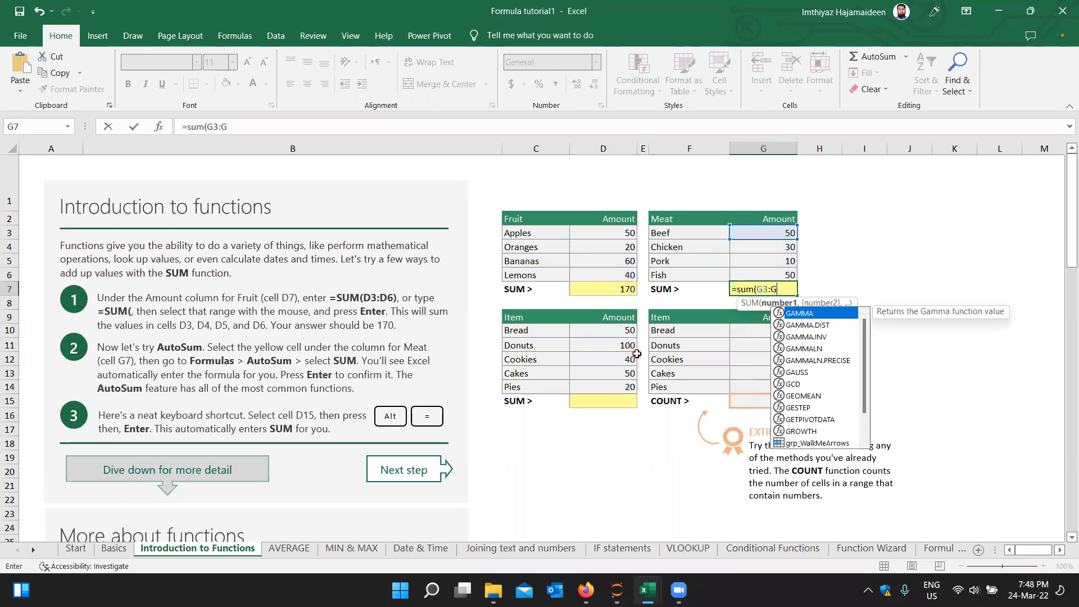
type("6")
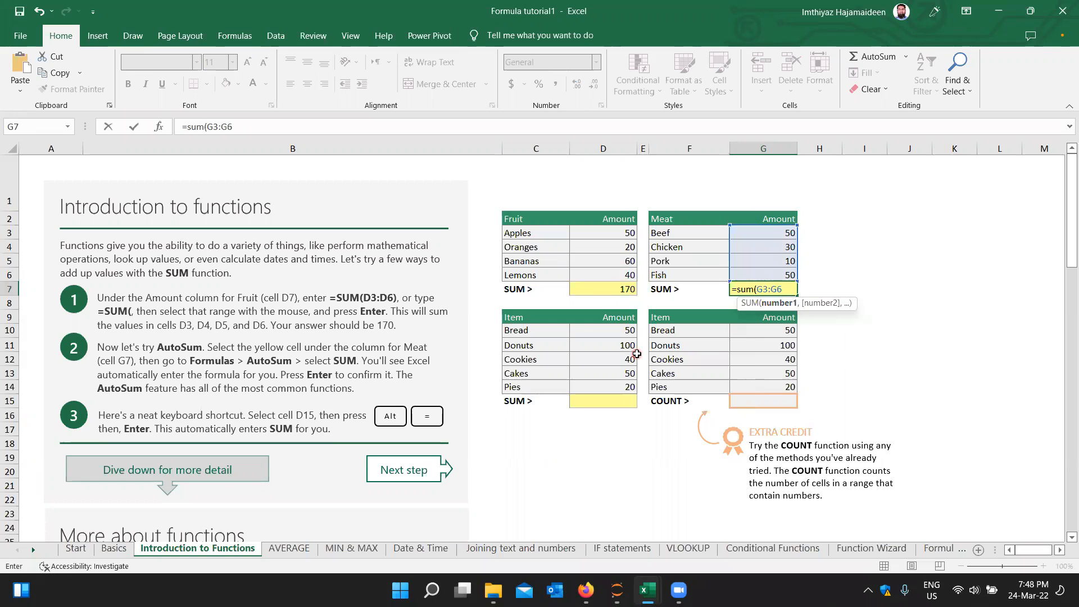
key("ctrl+Return")
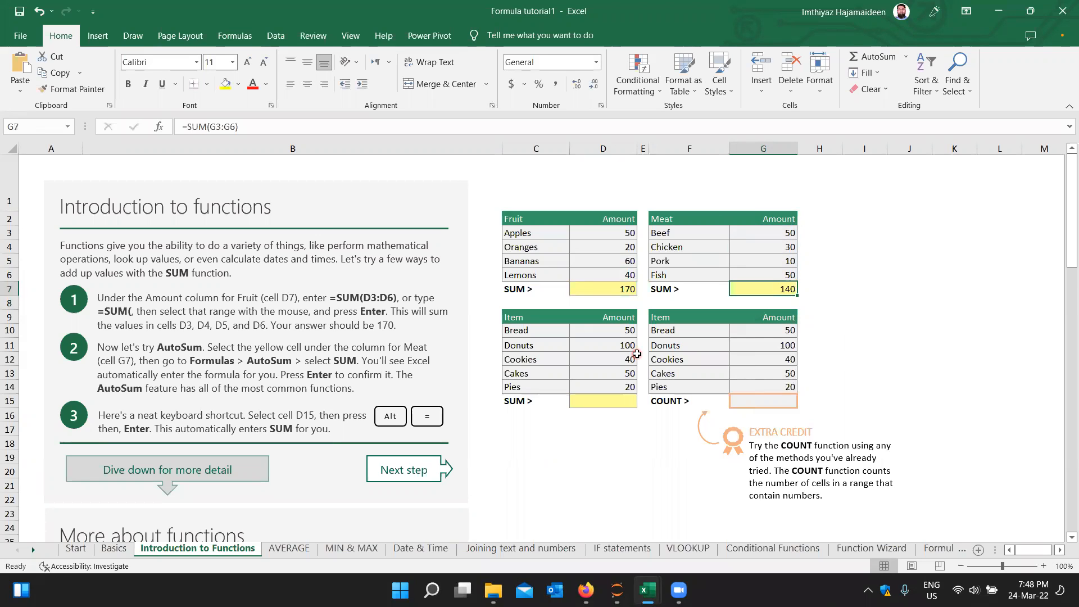
left_click(638, 349)
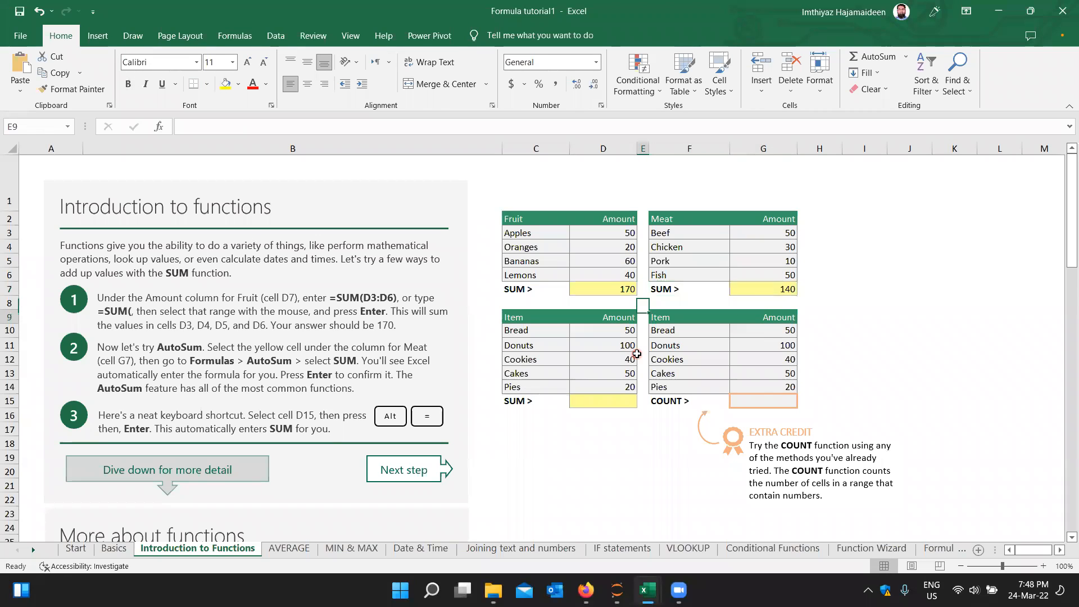
AutoSum the Item amounts into D15 with Alt+=, giving 260
key("Left")
key("Down")
key("Down")
key("Down")
key("Down")
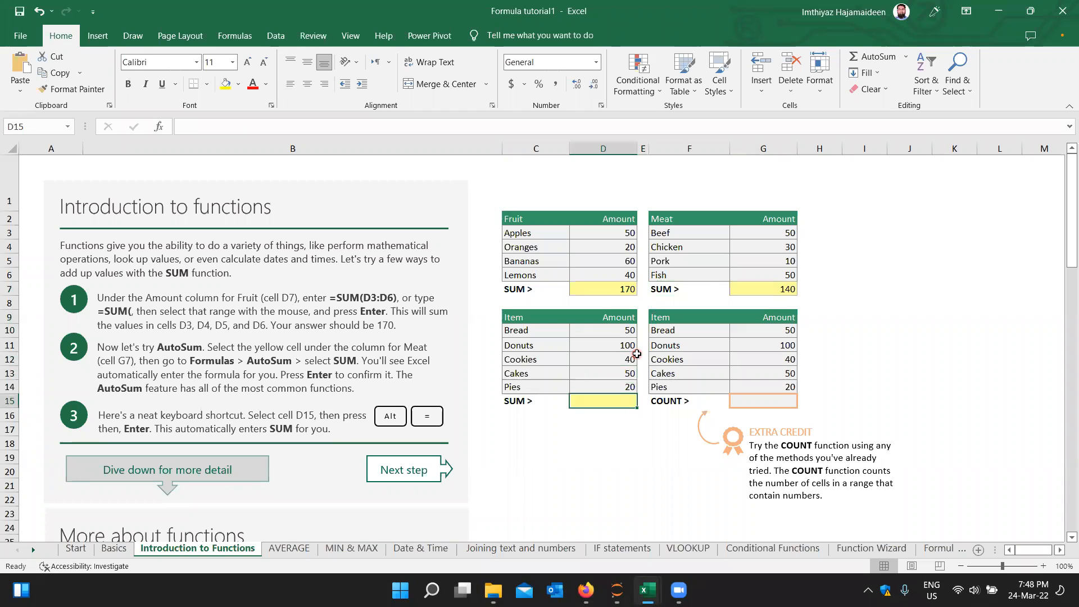
key("alt+equal")
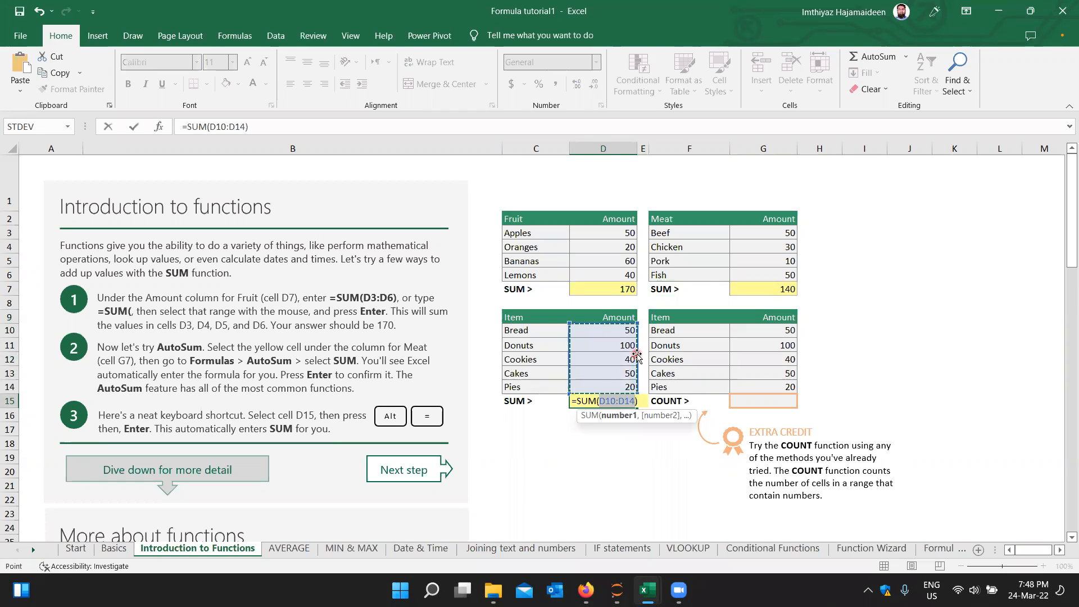
key("Return")
key("Up")
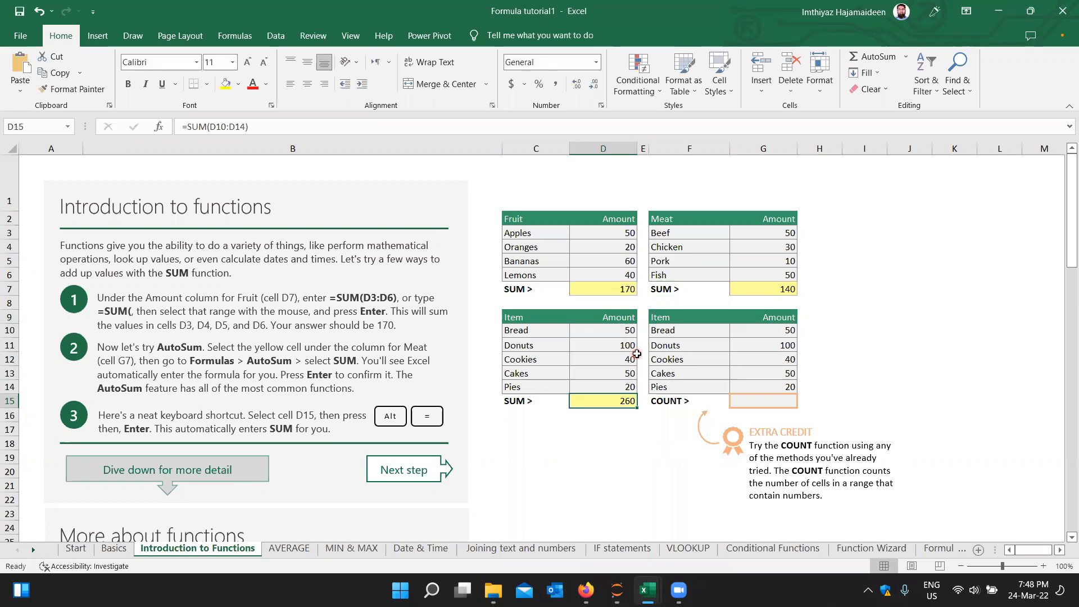
key("Up")
key("Up")
key("Up")
key("Up")
key("Up")
key("Down")
key("Down")
key("Down")
key("Down")
key("Down")
key("Right")
key("Right")
key("Right")
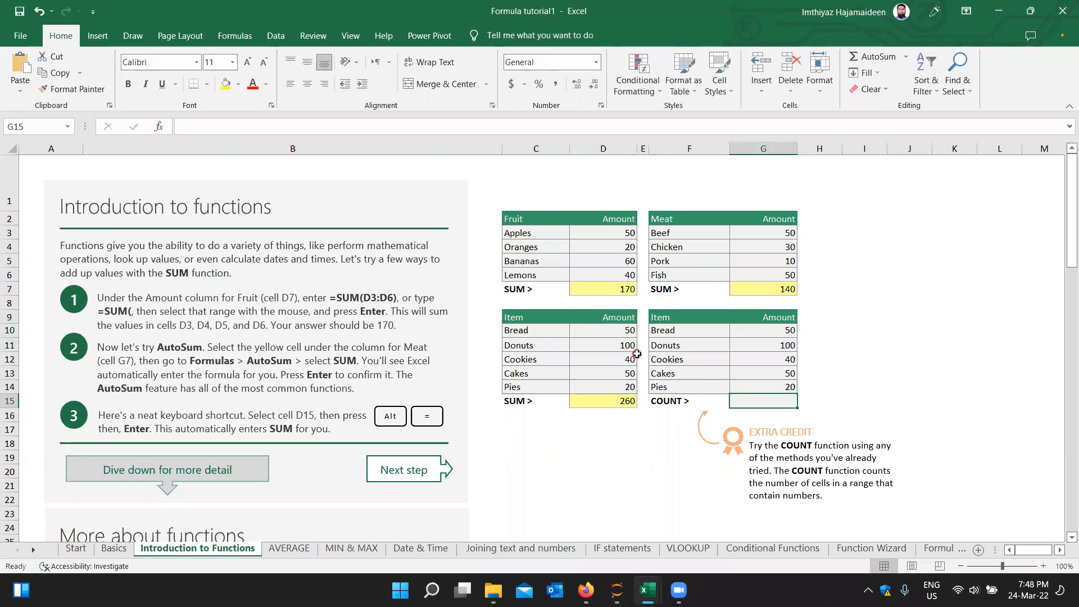
key("Left")
key("Left")
key("Right")
key("Right")
left_click(610, 32)
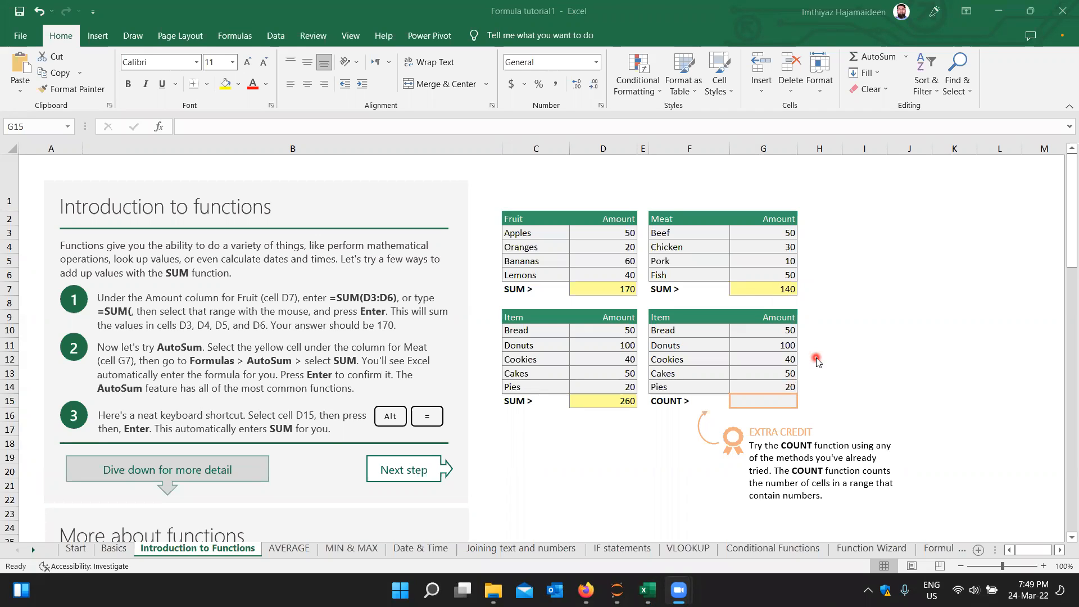
Enter =COUNT(G10:G14) in G15 so it counts 5 amounts
left_click(773, 401)
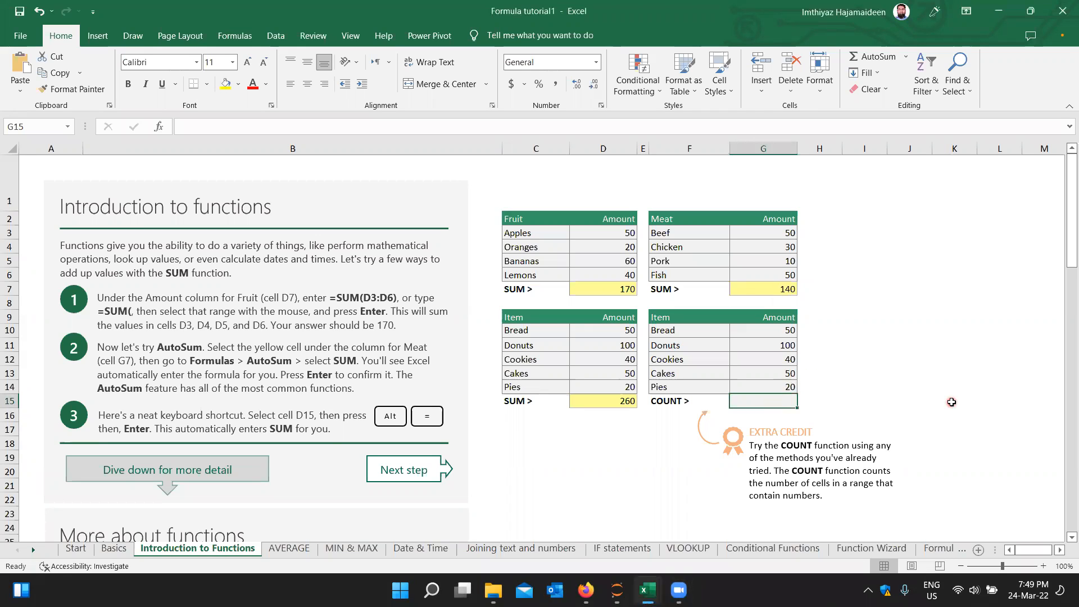
type("=")
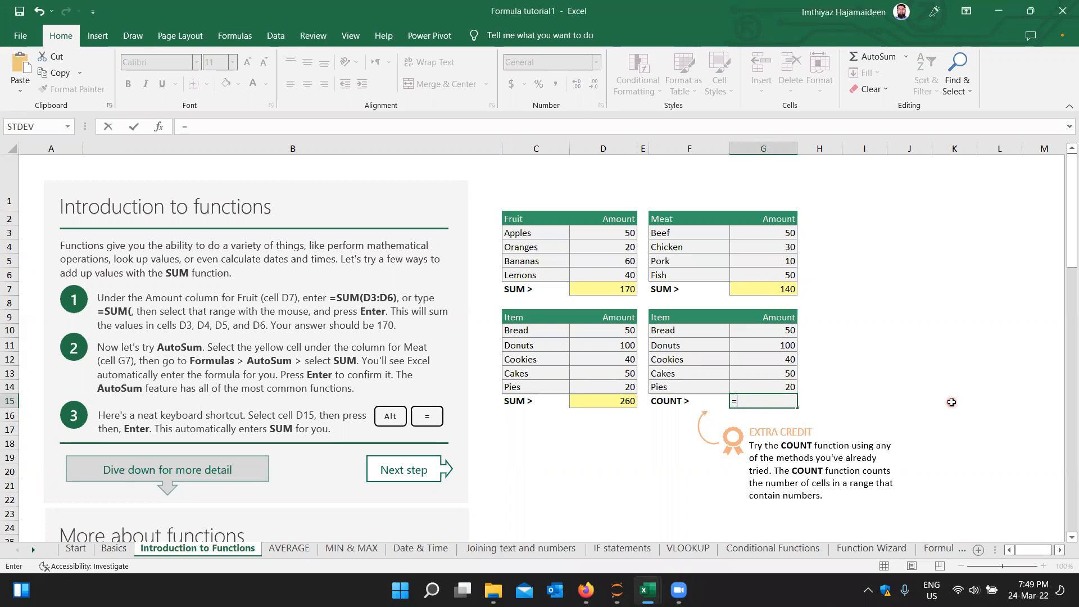
type("count")
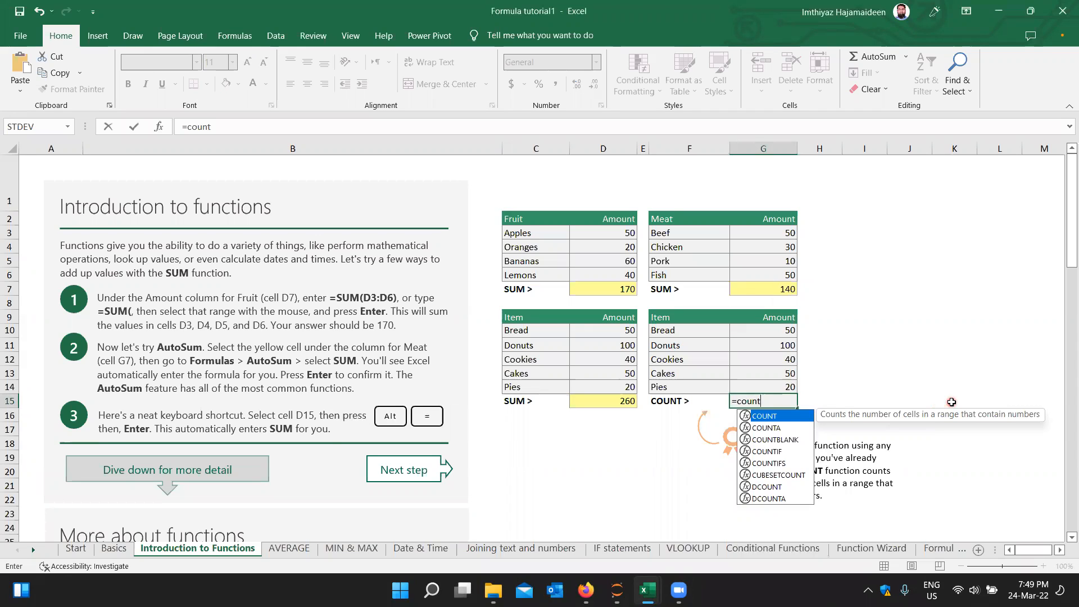
type("(")
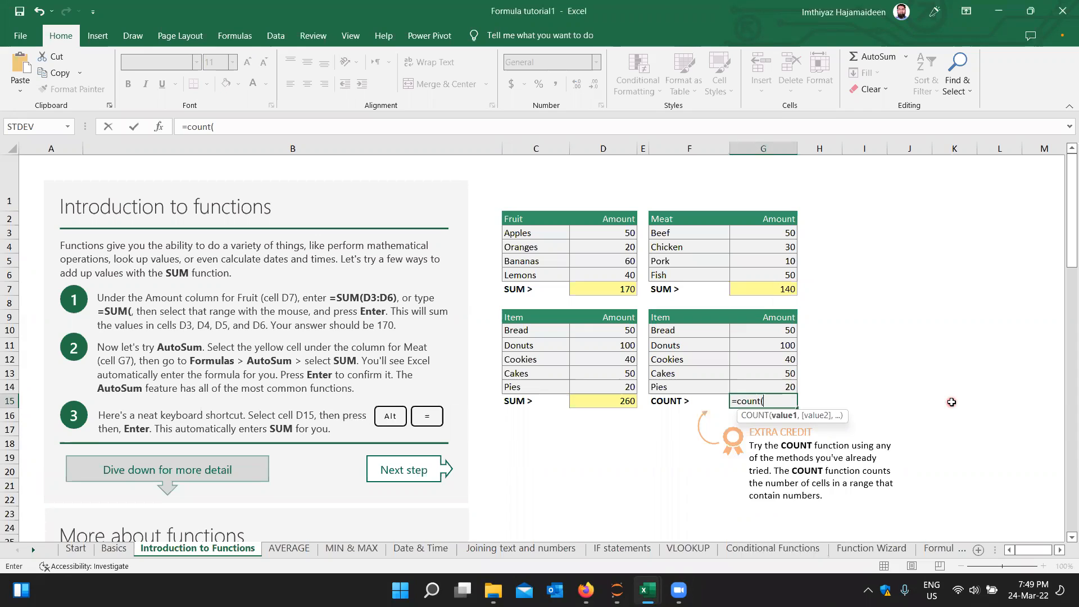
key("Up")
key("shift+Up")
key("shift+Up")
key("shift+Up")
key("shift+Up")
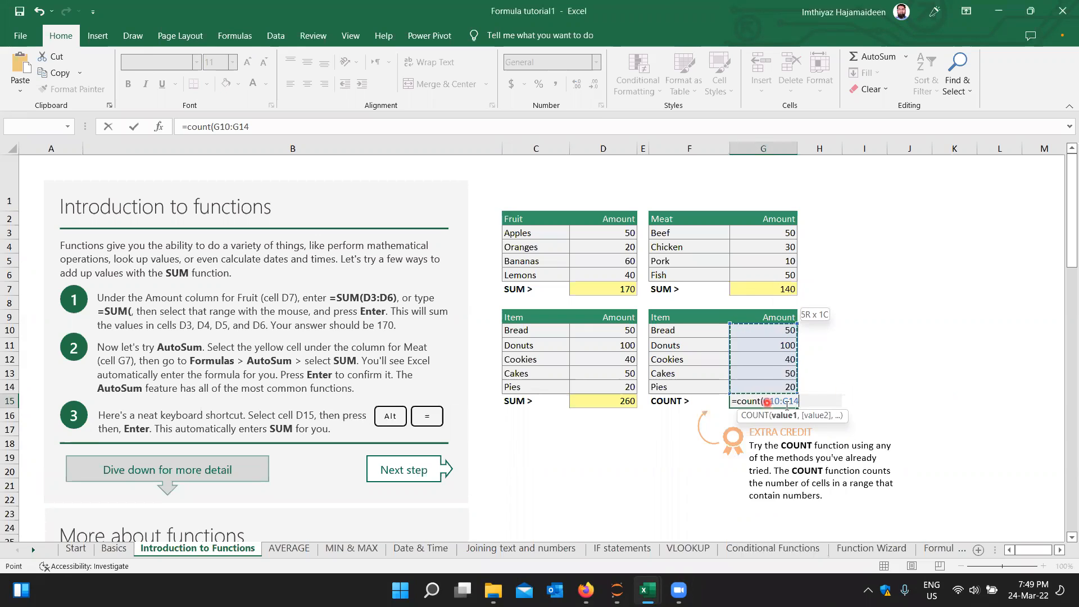
key("ctrl+Return")
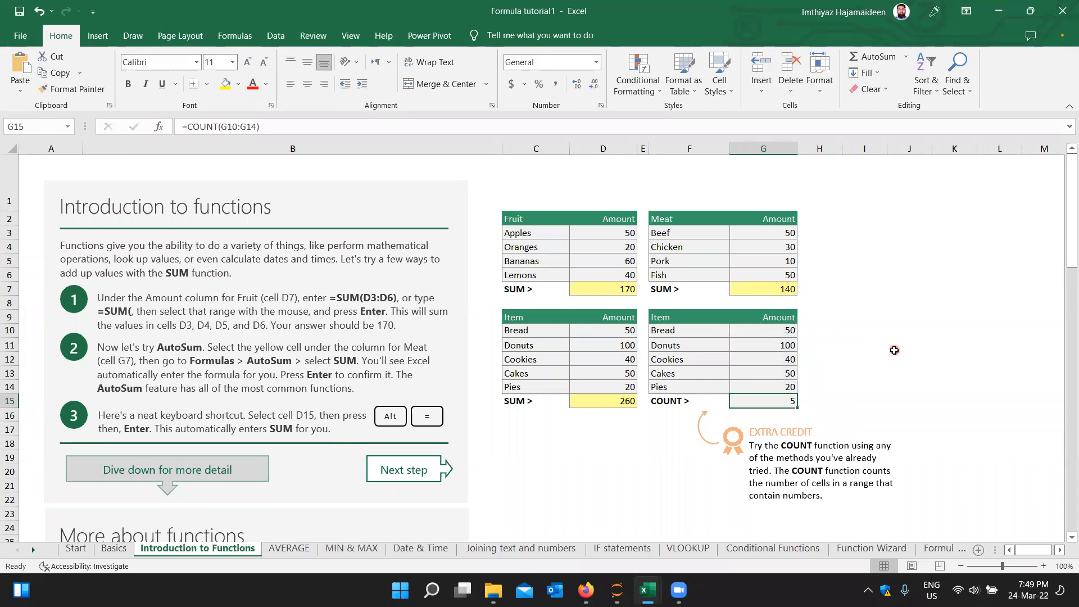
Clear the Donuts amount in G11 so the count drops to 4
key("Up")
key("Up")
key("Up")
key("Up")
key("Up")
key("Down")
key("Down")
key("Down")
key("Down")
key("Down")
left_click(783, 344)
key("Delete")
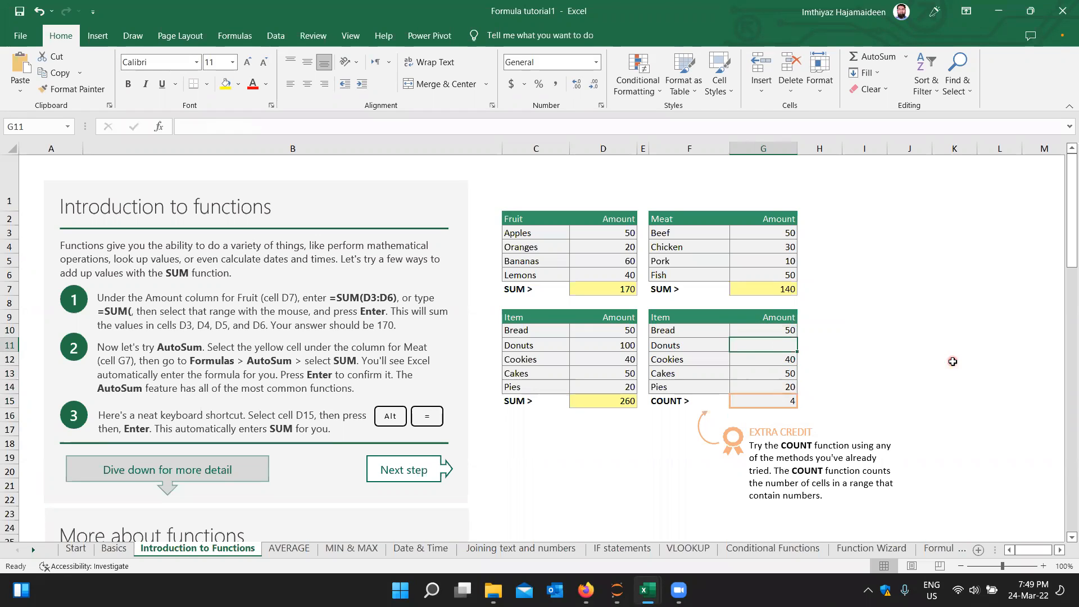
Undo the deletion so Donuts is back at 100 and COUNT shows 5 again
key("ctrl+z")
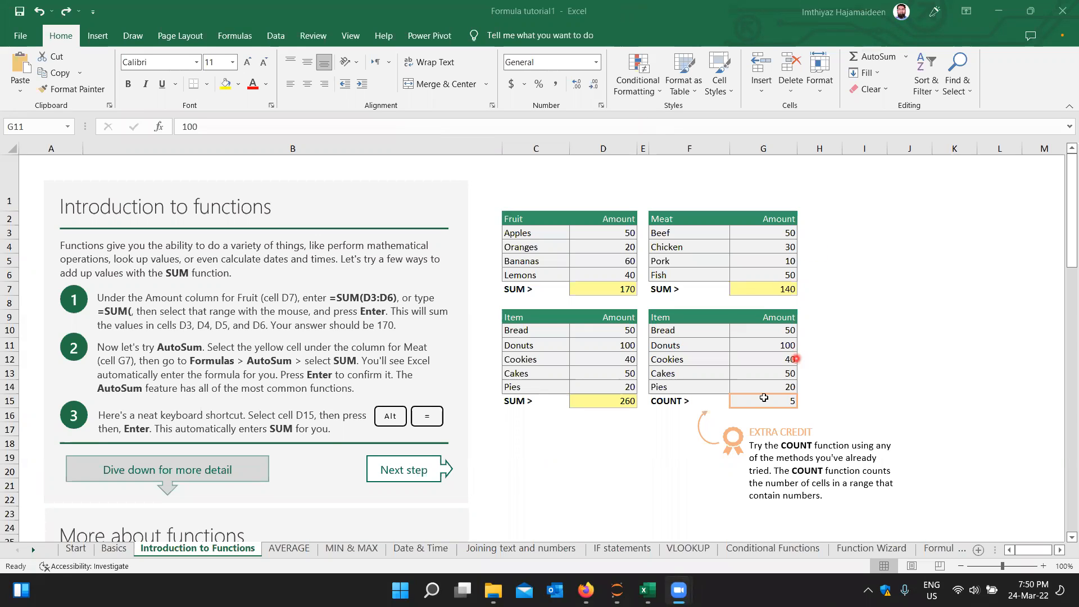
key("Right")
key("Left")
key("Down")
key("Down")
key("Down")
key("Down")
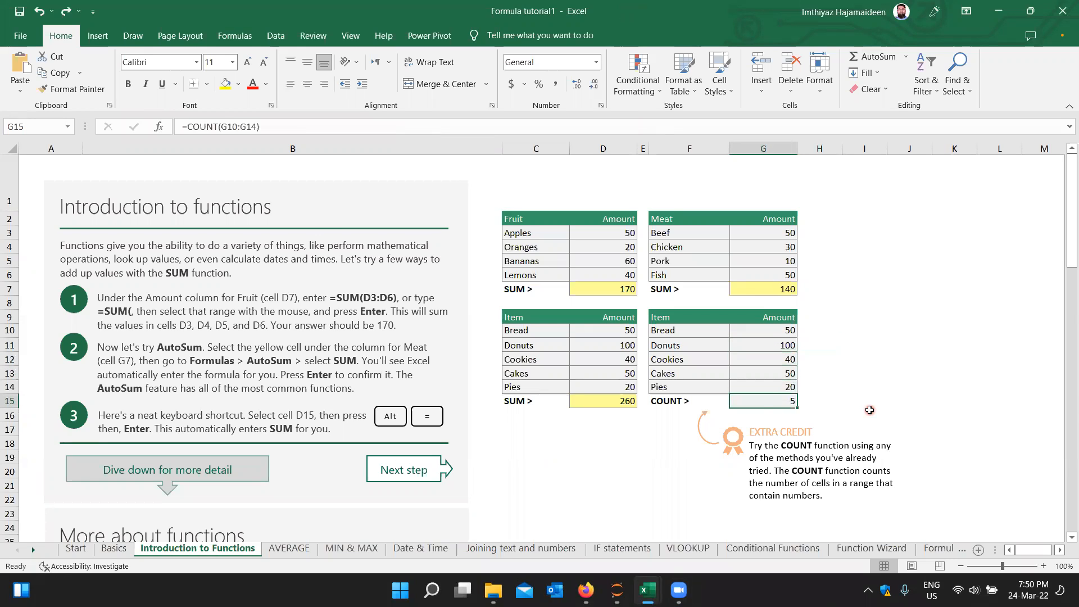
Type the demo numbers 1, 2 and 3 into I8:K8
key("Right")
key("Right")
key("Left")
key("Left")
key("Right")
key("Right")
key("Up")
key("Up")
key("Up")
key("Up")
key("Right")
key("Right")
key("Right")
key("Left")
key("Left")
key("Left")
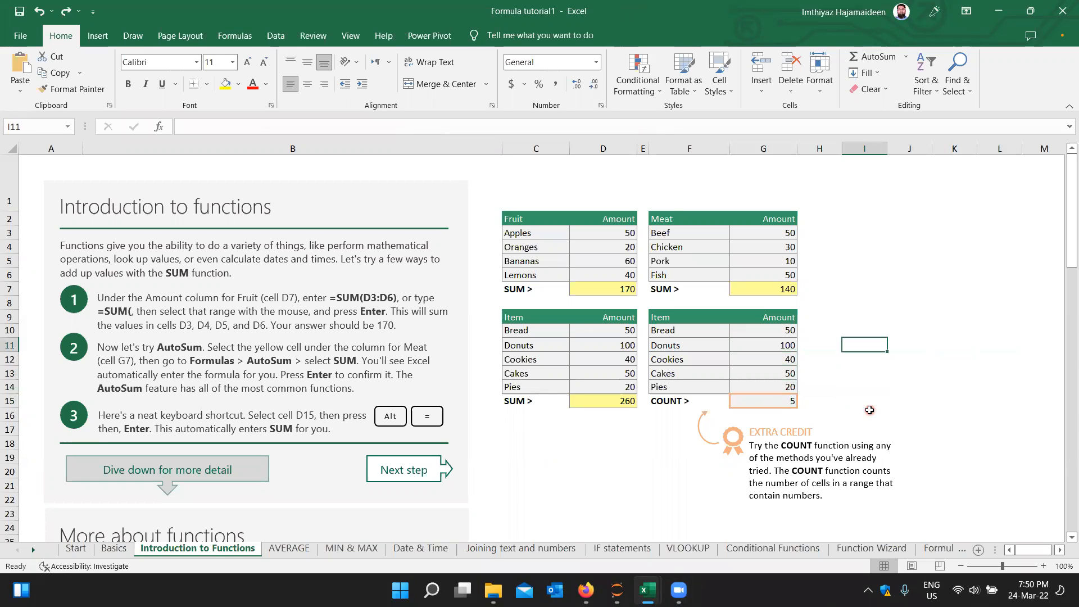
key("Up")
key("Up")
key("Up")
type("1")
key("Right")
type("2")
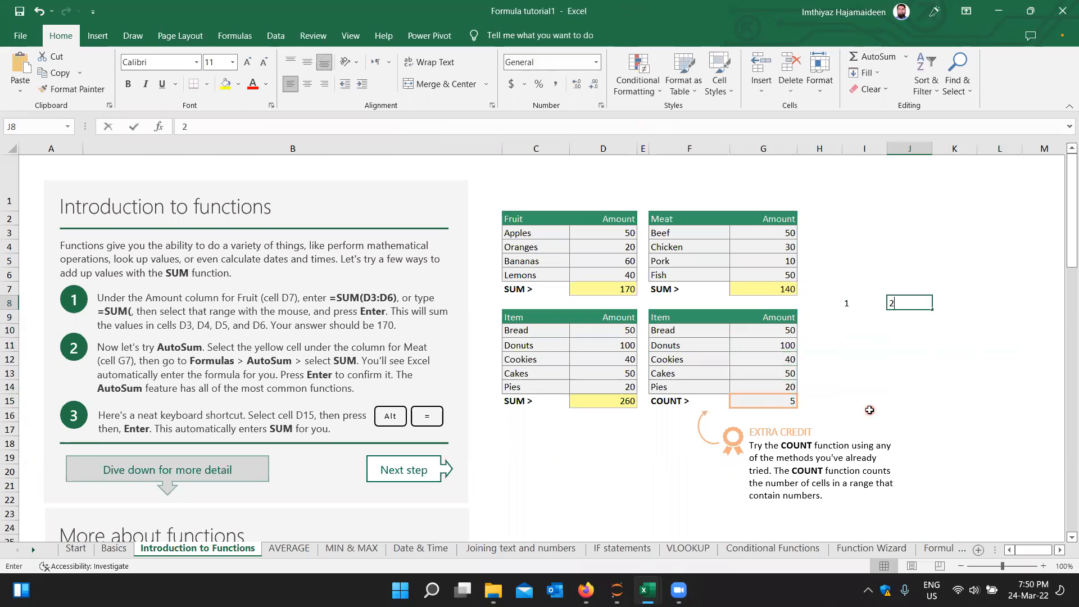
key("Right")
type("3")
key("Left")
key("Left")
Undo the demo numbers and bring up the Windows Run prompt
key("shift+Right")
key("shift+Right")
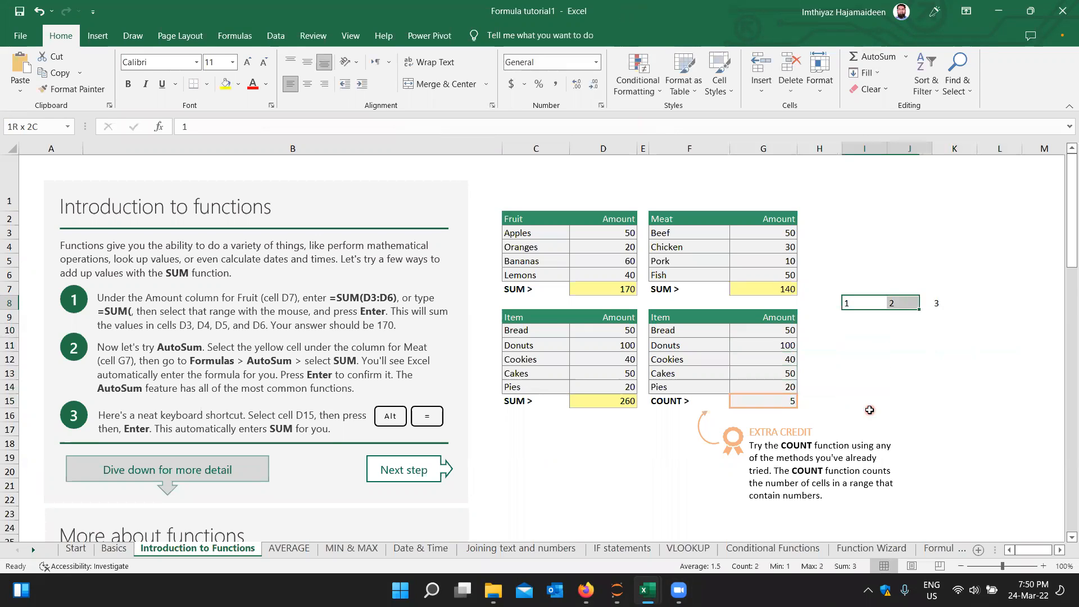
key("ctrl+z")
key("ctrl+z")
key("ctrl+z")
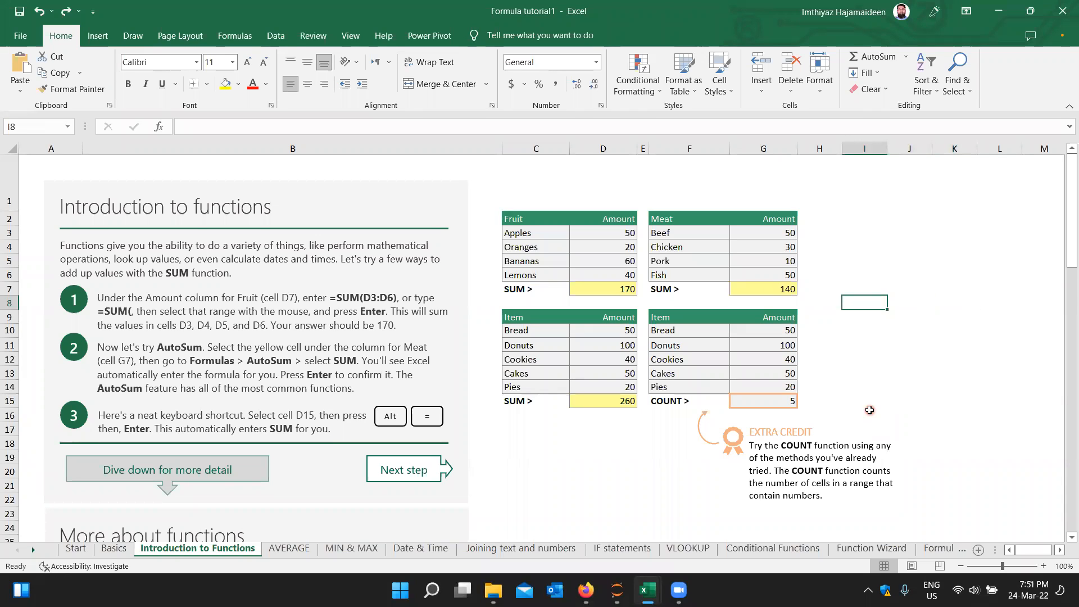
key("super+r")
Launch Excel with a blank workbook and enter 'Name' in A1
type("Exce")
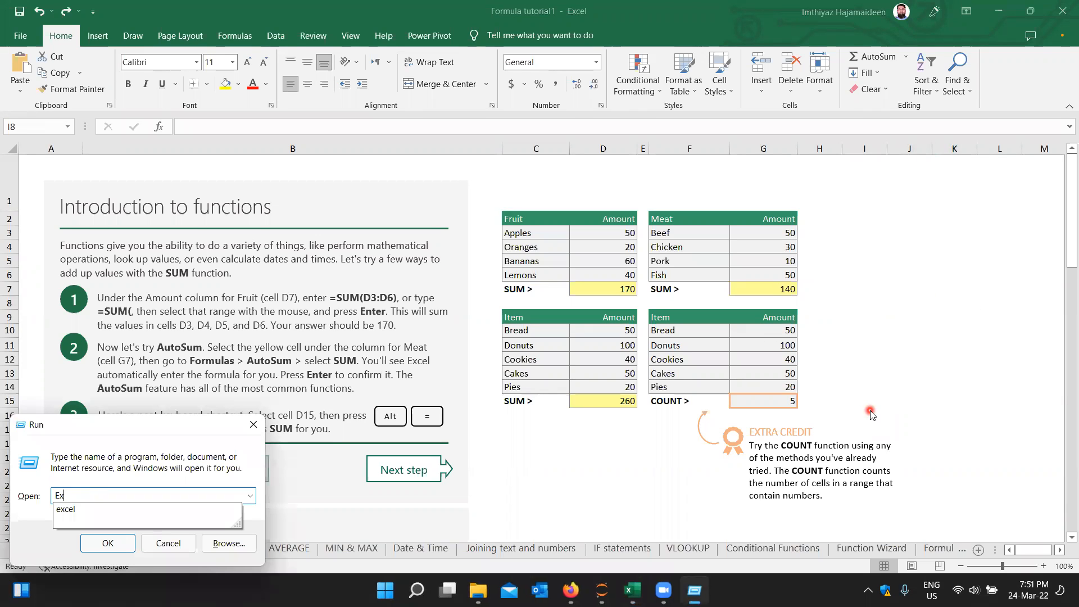
type("l")
key("Return")
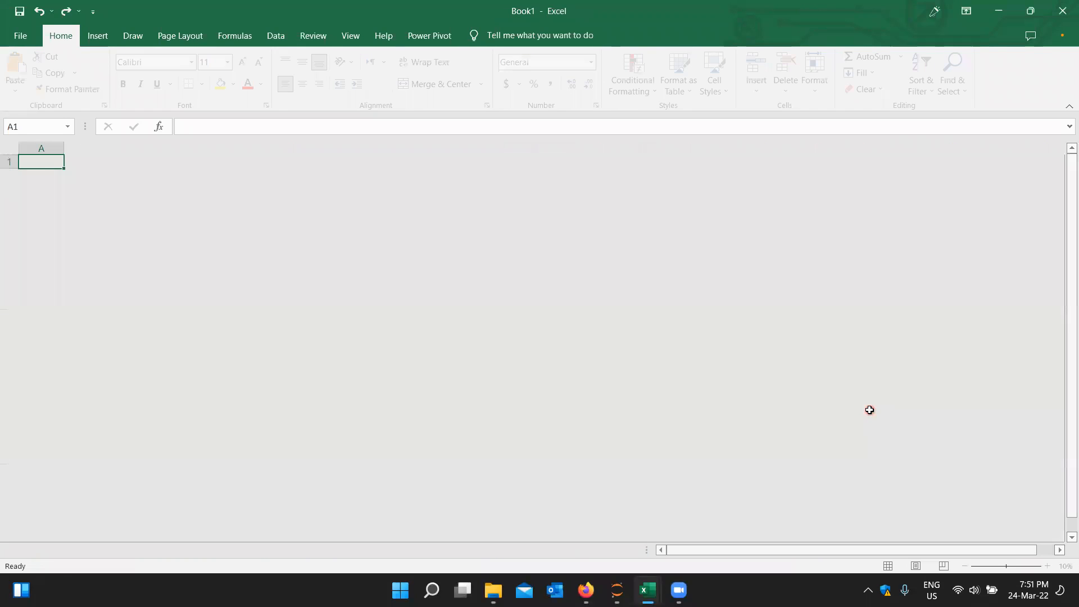
type("Name")
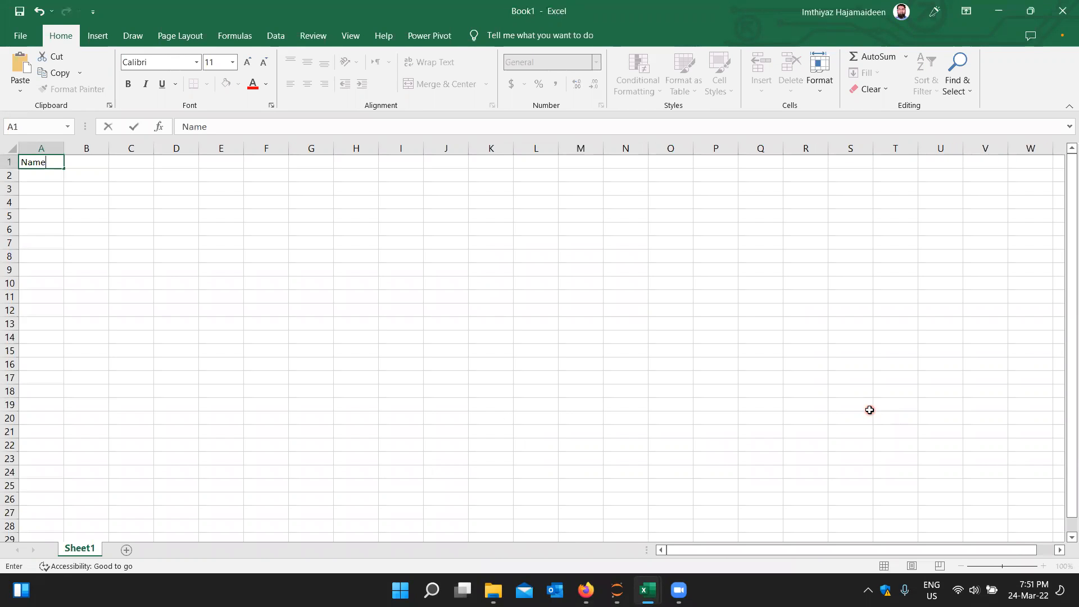
key("Return")
Start 1, 2, 3 in B1:D1 and drag the series out to 30 in AE1
key("Up")
key("Right")
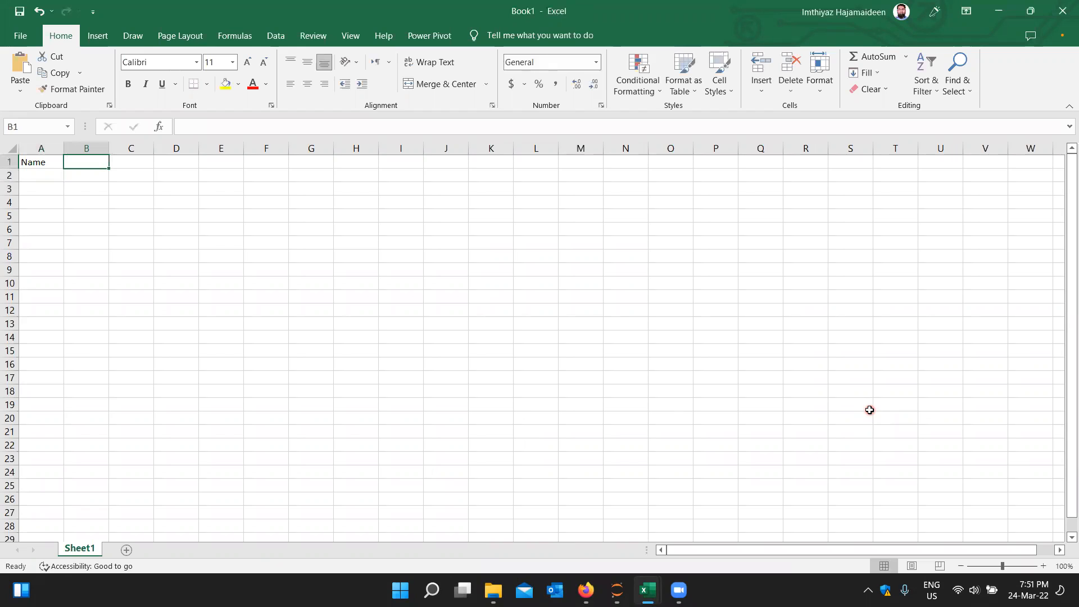
type("1")
key("Tab")
type("2")
key("Tab")
type("3")
key("Tab")
key("Left")
key("Left")
key("Left")
key("shift+Right")
key("shift+Right")
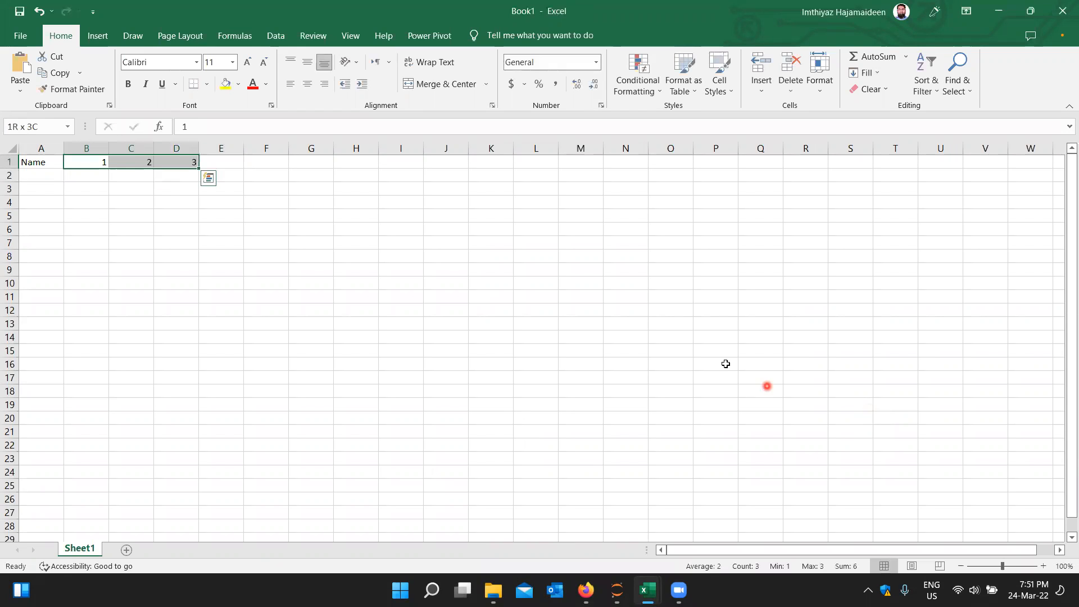
left_click_drag(200, 168, 111, 145)
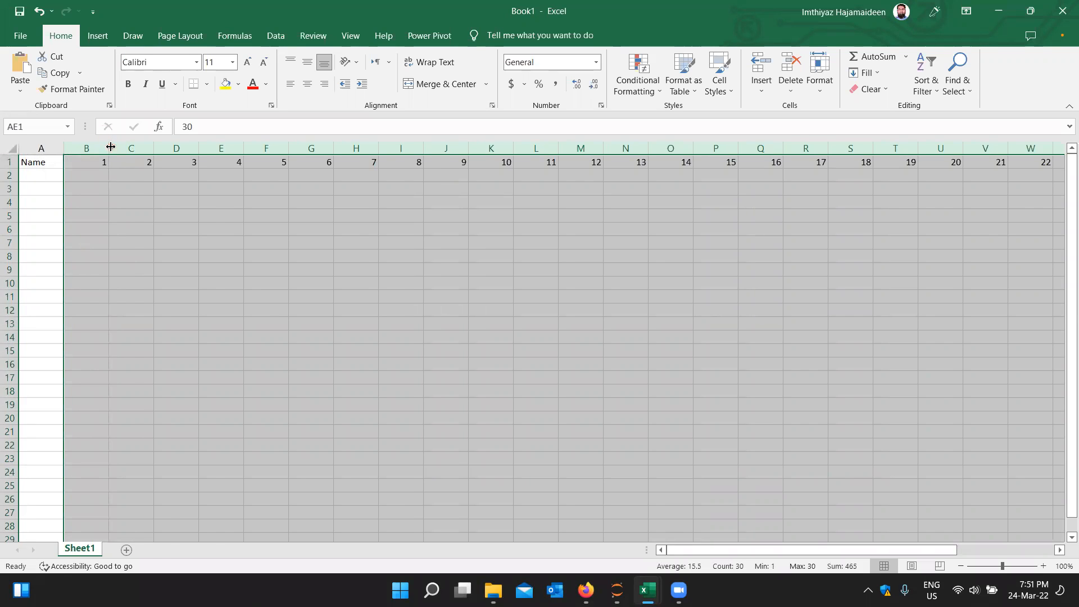
Narrow the day-number columns and enter the four people's names in A2:A5
double_click(110, 145)
left_click(51, 175)
type("Imthiyaz")
key("Return")
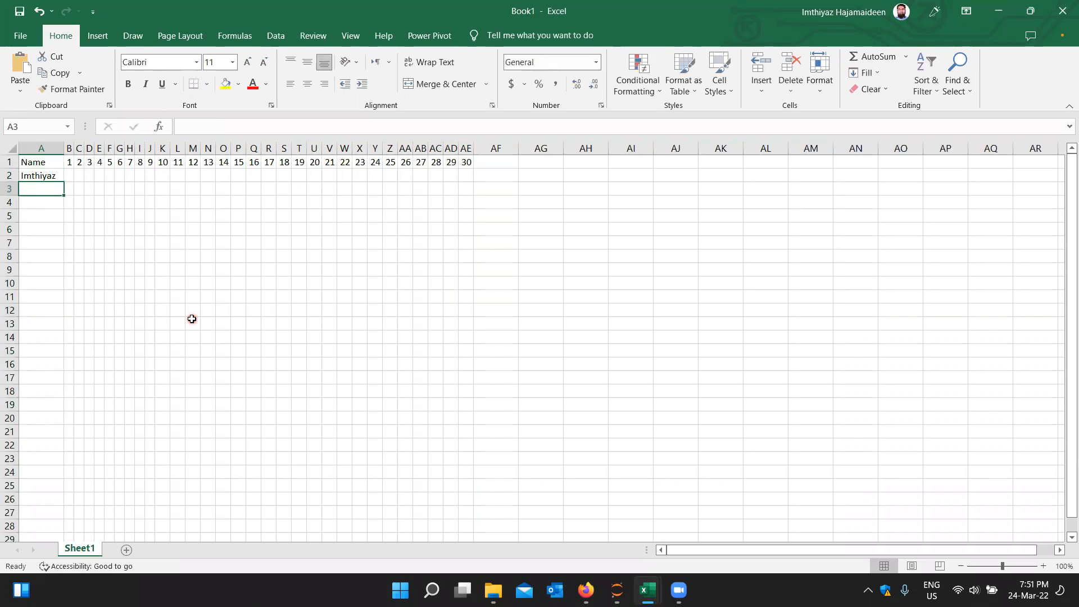
type("Sara")
key("Return")
type("NAb")
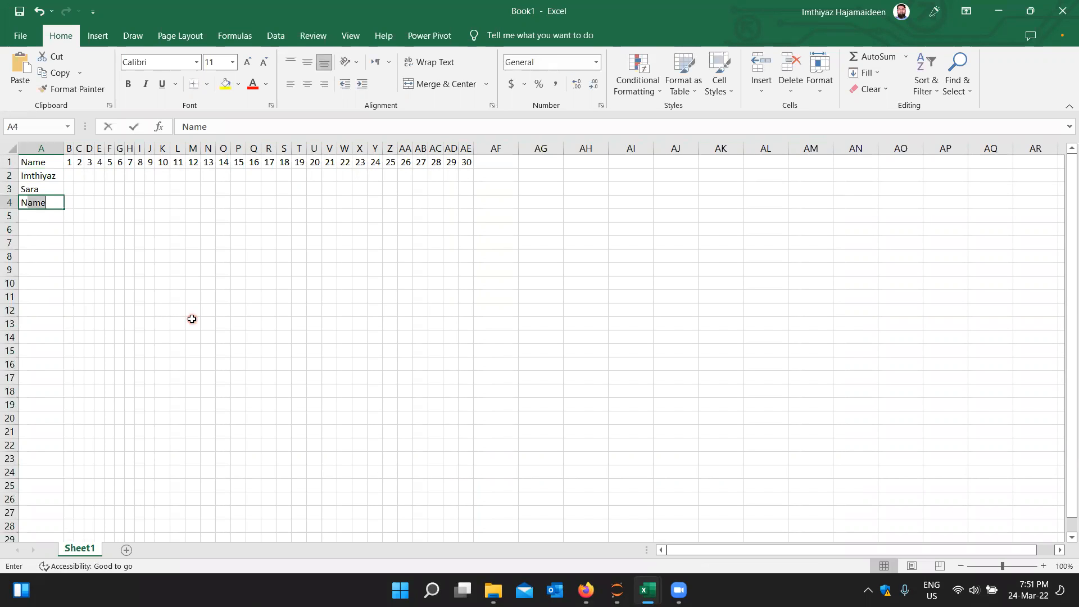
type("il")
key("Return")
type("Jameel")
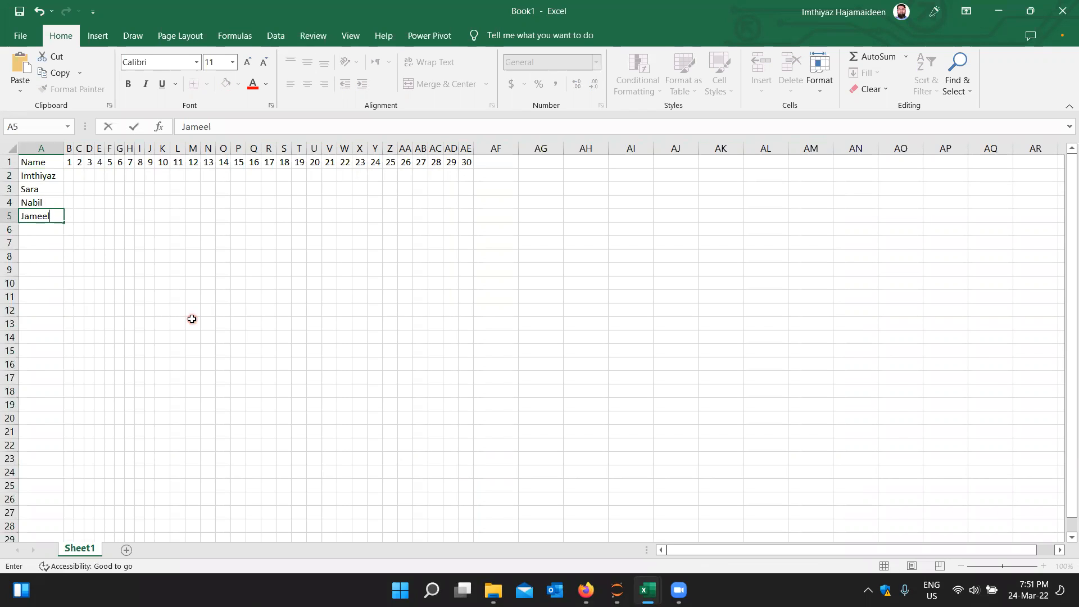
type("a")
key("Return")
Enter P for day 1 for all four people in B2:B5
key("Right")
key("Up")
key("Up")
key("Up")
key("Up")
key("Up")
key("Down")
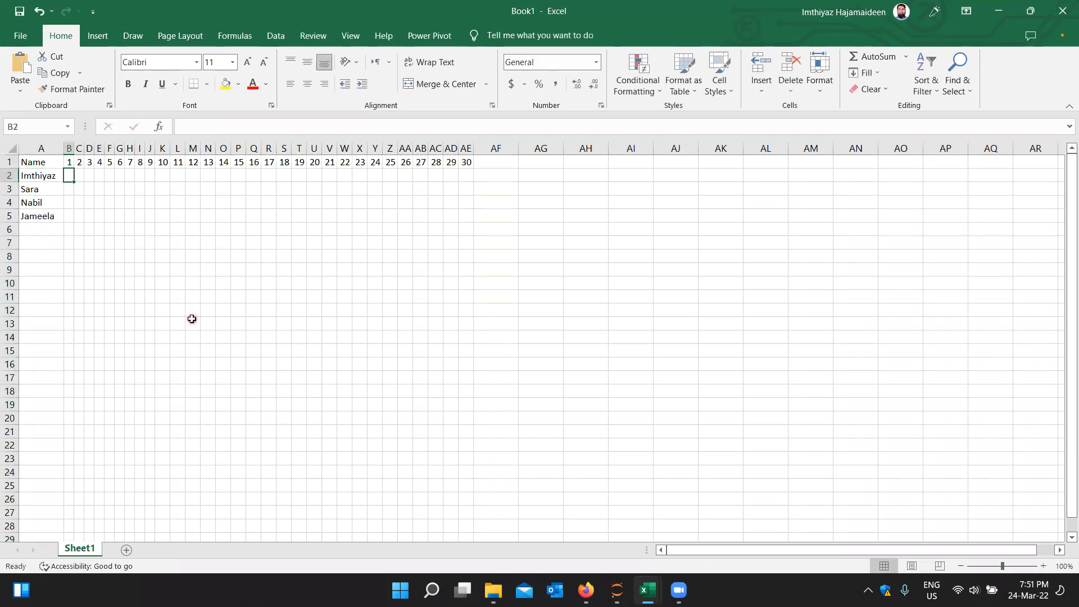
type("P")
key("Return")
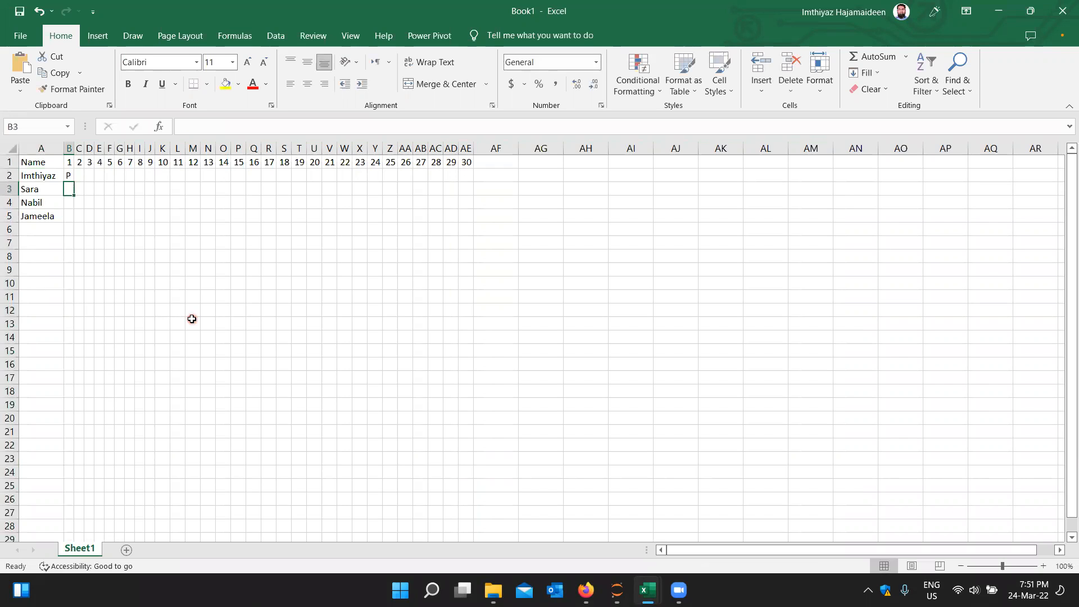
type("P")
key("Return")
type("P")
key("Return")
type("P")
key("ctrl+Return")
Copy the day 1 P marks across so everyone has P for days 1–30
key("Up")
key("Up")
key("Up")
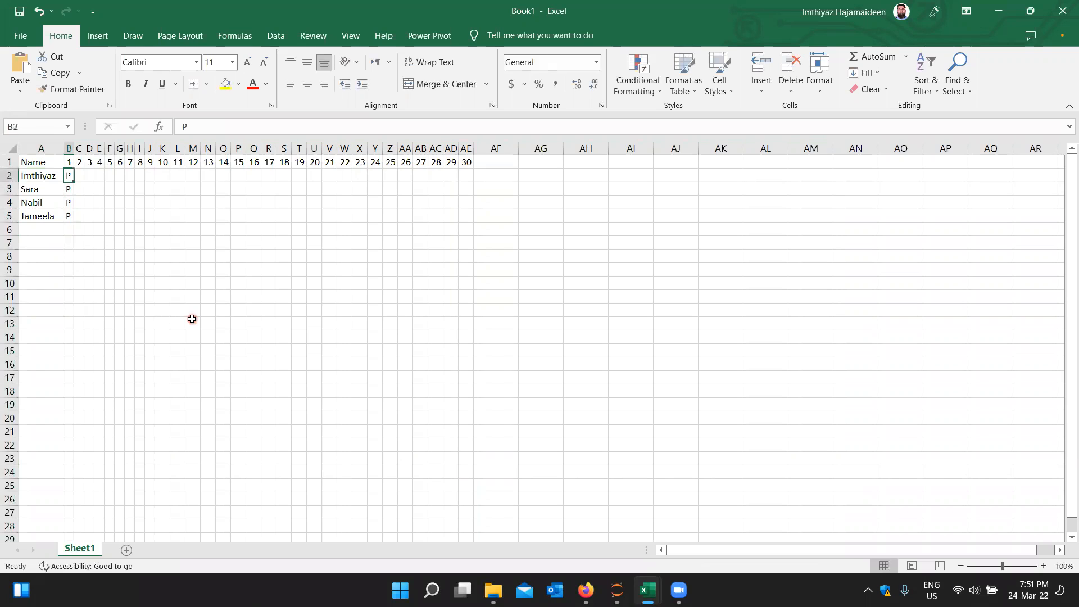
key("shift+Down")
key("shift+Down")
key("shift+Down")
key("ctrl+c")
key("shift+Right")
key("shift+Right")
key("shift+Right")
key("shift+Right")
key("shift+Right")
key("shift+Right")
key("shift+Right")
key("shift+Right")
key("shift+Right")
key("shift+Right")
key("shift+Right")
key("shift+Right")
key("shift+Right")
key("shift+Right")
key("shift+Right")
key("shift+Right")
key("shift+Right")
key("shift+Right")
key("shift+Right")
key("shift+Right")
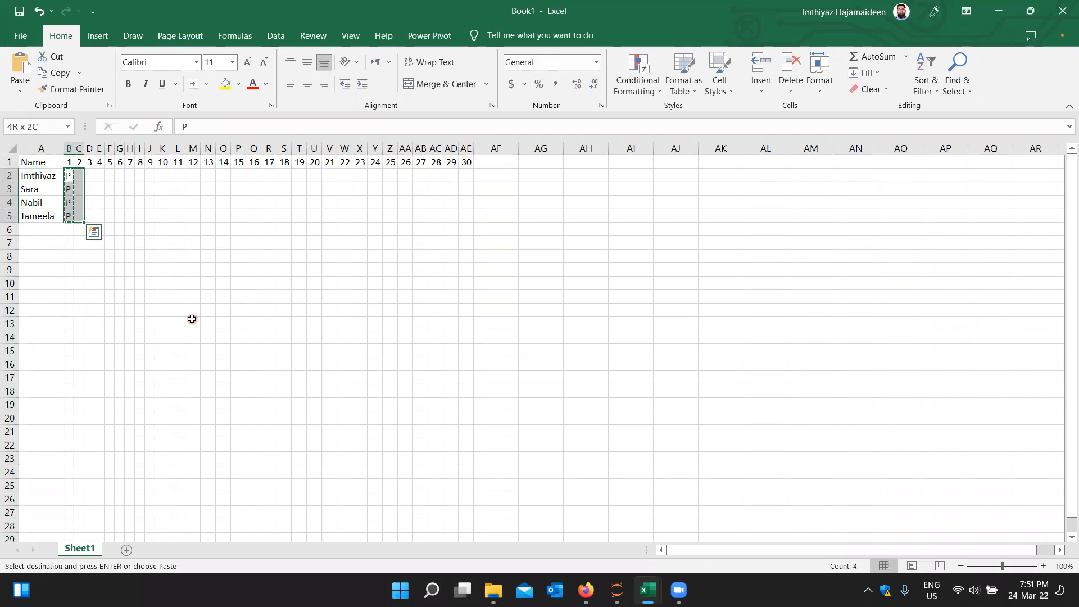
key("shift+Right")
key("Return")
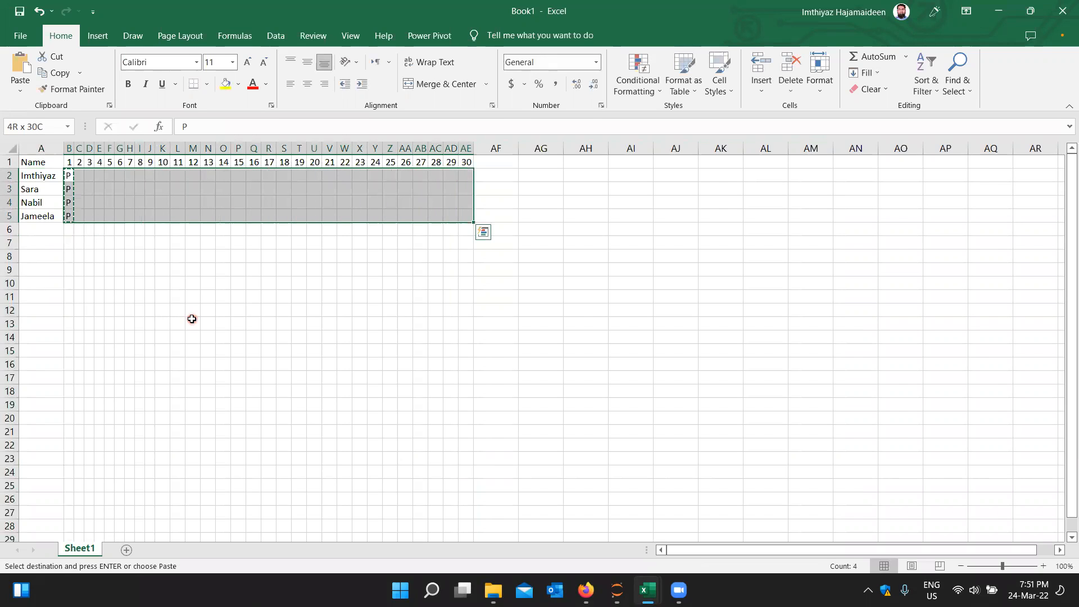
Overwrite scattered days with S (days 5, 10) and A (days 7, 8, 11)
key("Right")
key("Right")
key("Right")
key("Right")
type("S")
key("Return")
key("Right")
key("Right")
type("A")
key("Return")
key("Right")
type("A")
key("Right")
key("Right")
type("S")
key("Right")
key("Down")
type("A")
key("Up")
Change the first person's day 6 entry to O
key("Right")
key("Right")
key("Up")
key("Right")
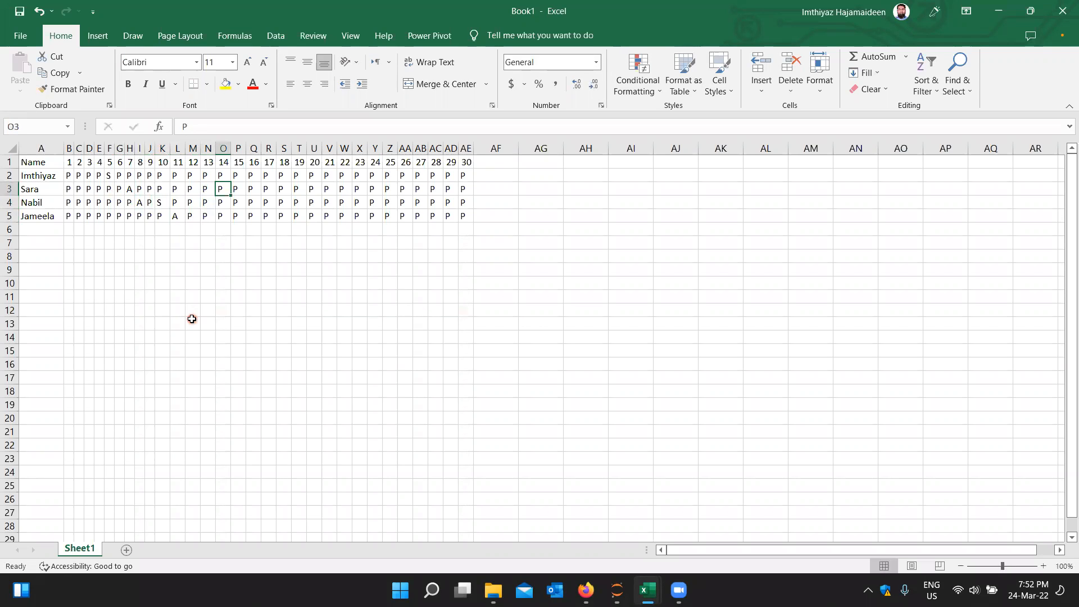
key("Left")
key("Left")
key("Left")
key("Left")
key("Up")
key("Left")
key("Left")
key("Left")
key("Left")
type("p")
key("Down")
key("Up")
type("O")
key("Down")
key("Up")
Copy the O down so day 6 is O for all four people
key("ctrl+c")
key("shift+Down")
key("shift+Down")
key("shift+Down")
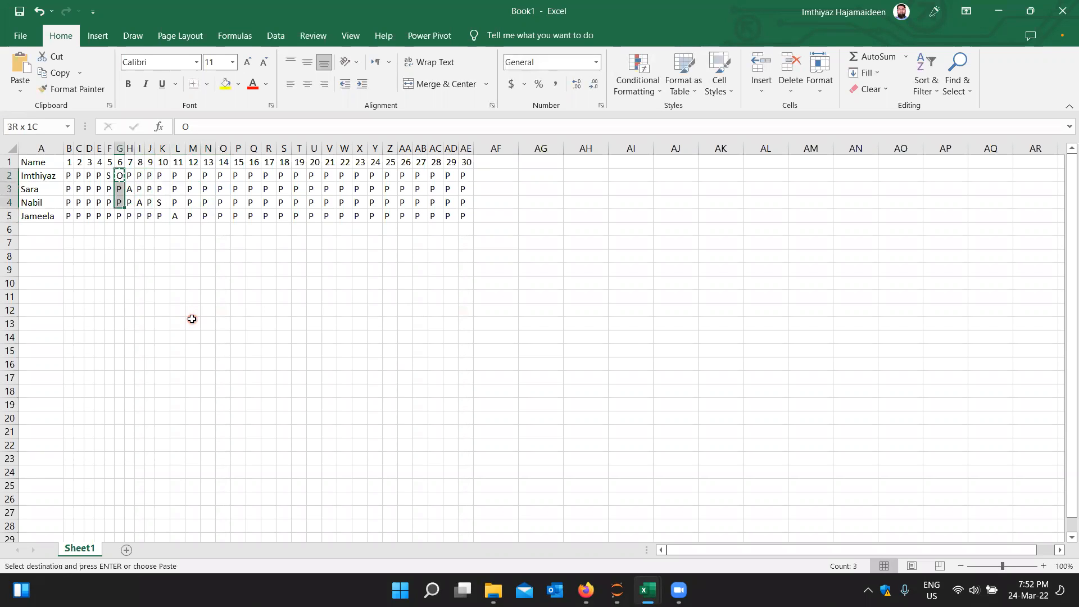
key("ctrl+v")
key("Escape")
key("ctrl+c")
Paste O into the day 14, 20 and 27 columns for all four people
key("Right")
key("Right")
key("Right")
key("Right")
key("Right")
key("Right")
key("Right")
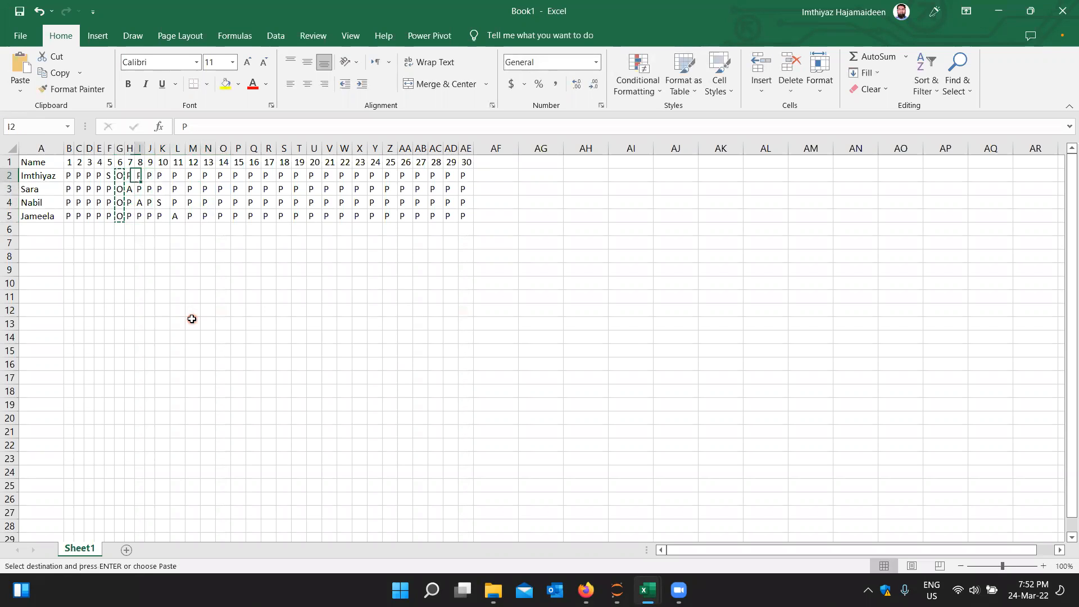
key("Right")
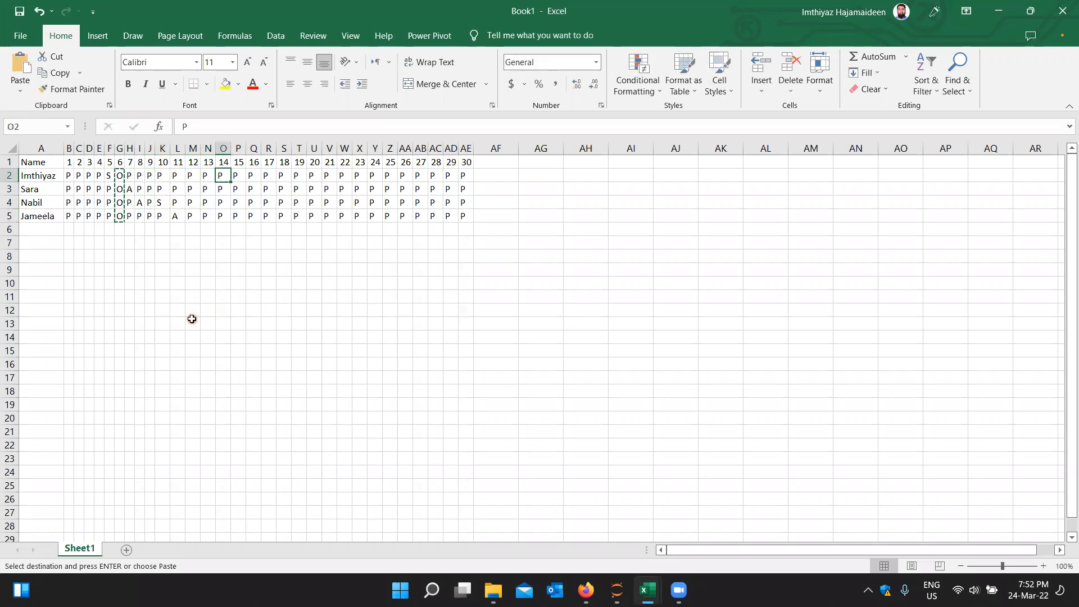
key("shift+Down")
key("shift+Down")
key("shift+Down")
key("Return")
key("ctrl+c")
key("Right")
key("Right")
key("Right")
key("Right")
key("Right")
key("Right")
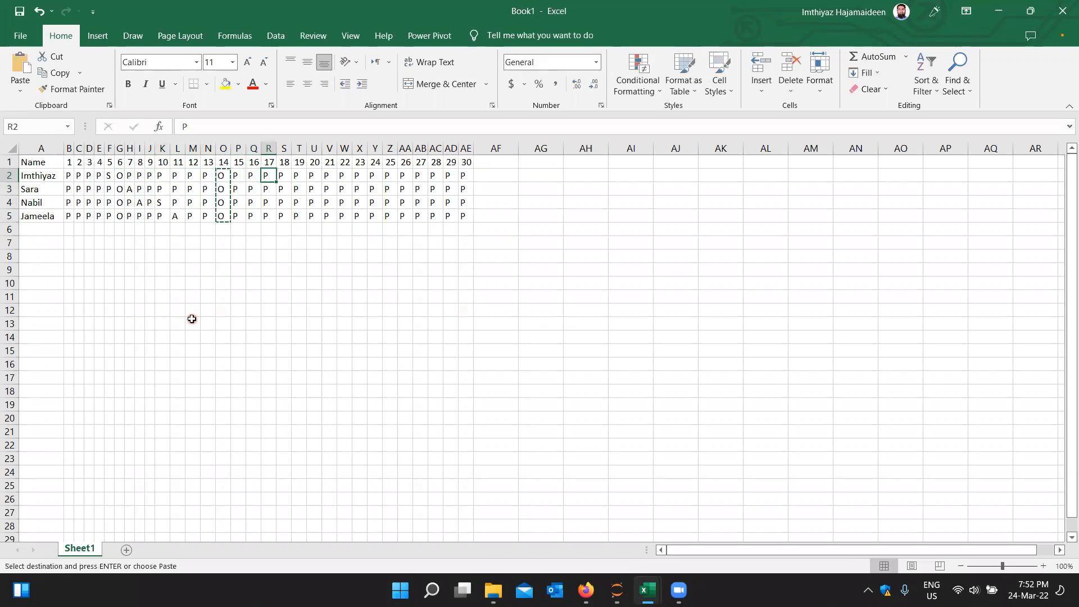
key("shift+Down")
key("shift+Down")
key("shift+Down")
key("Return")
key("ctrl+c")
key("Right")
key("Right")
key("Right")
key("Right")
key("Right")
key("Right")
key("Right")
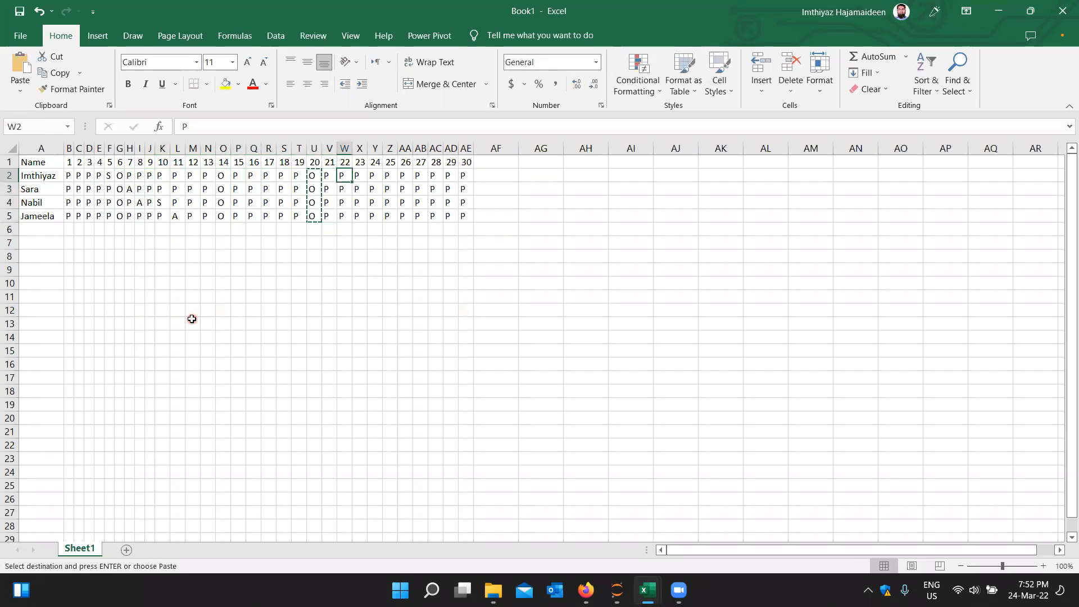
key("shift+Down")
key("shift+Down")
key("shift+Down")
key("Return")
key("Right")
key("Right")
key("Up")
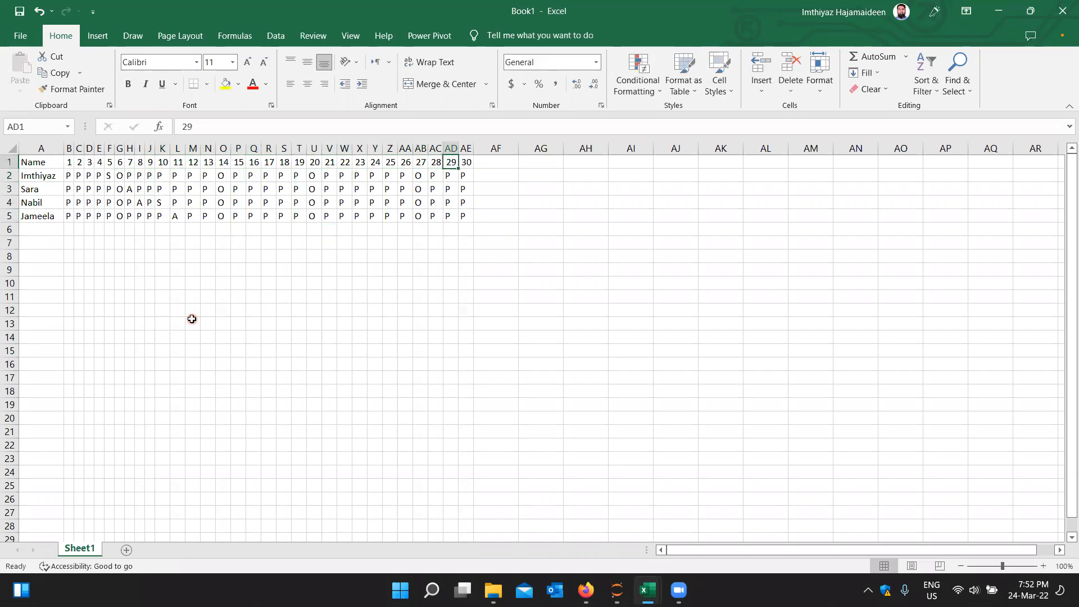
key("Right")
key("Right")
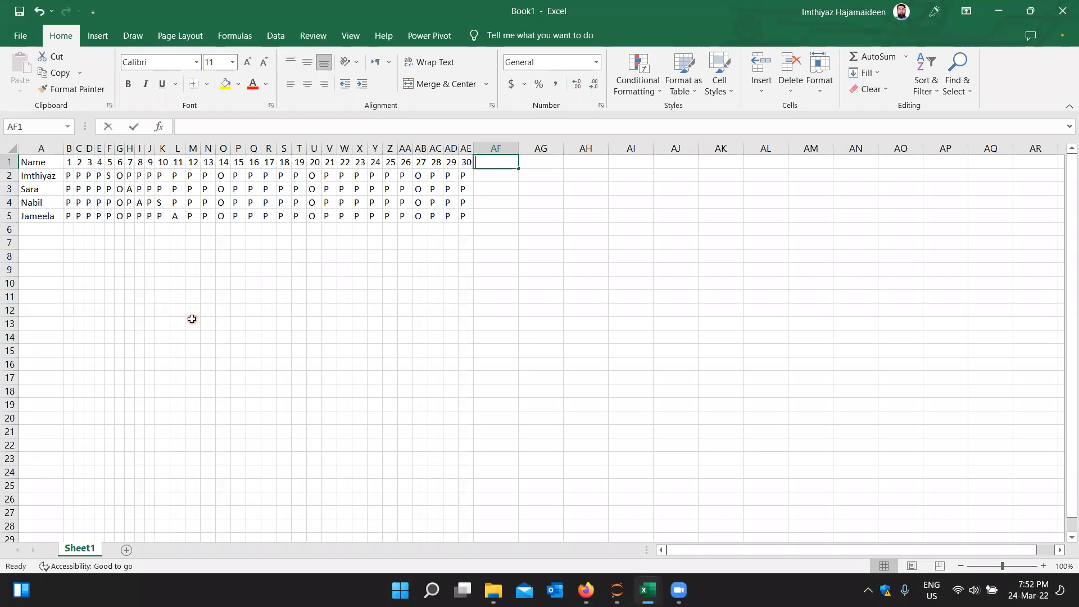
Add the headings Days Present, Days Absent and Days Sick in AF1:AH1
type("Days Present")
key("Return")
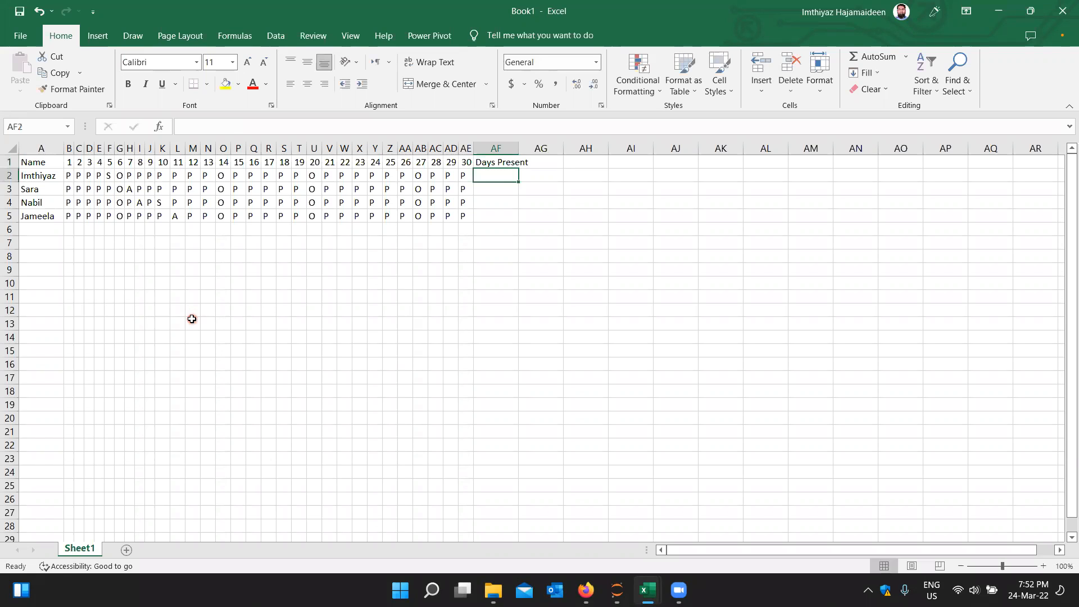
key("Up")
key("Right")
type("Days ")
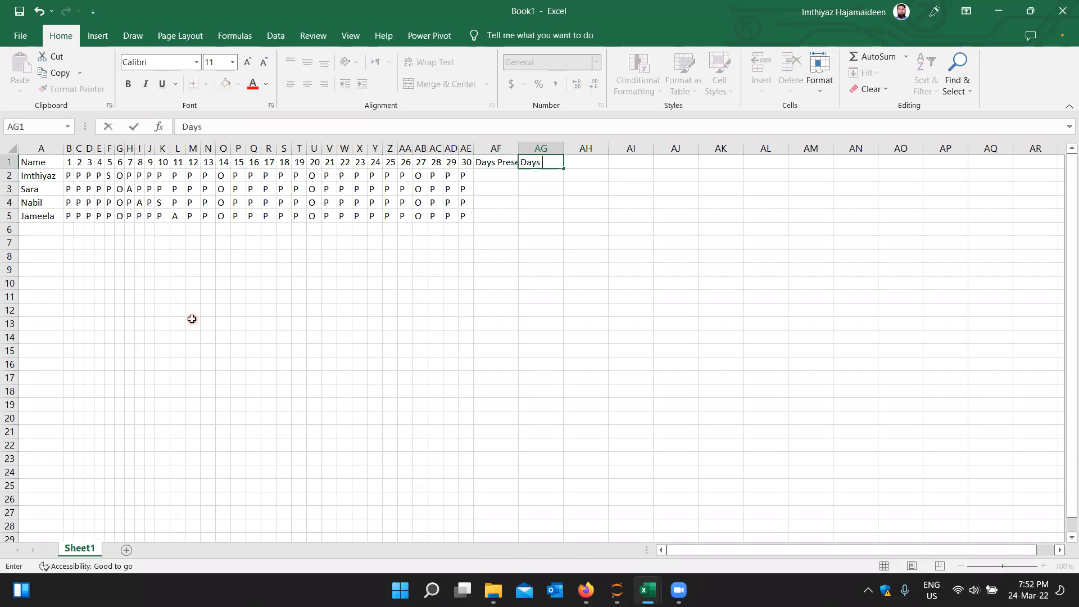
type("Absent")
key("Return")
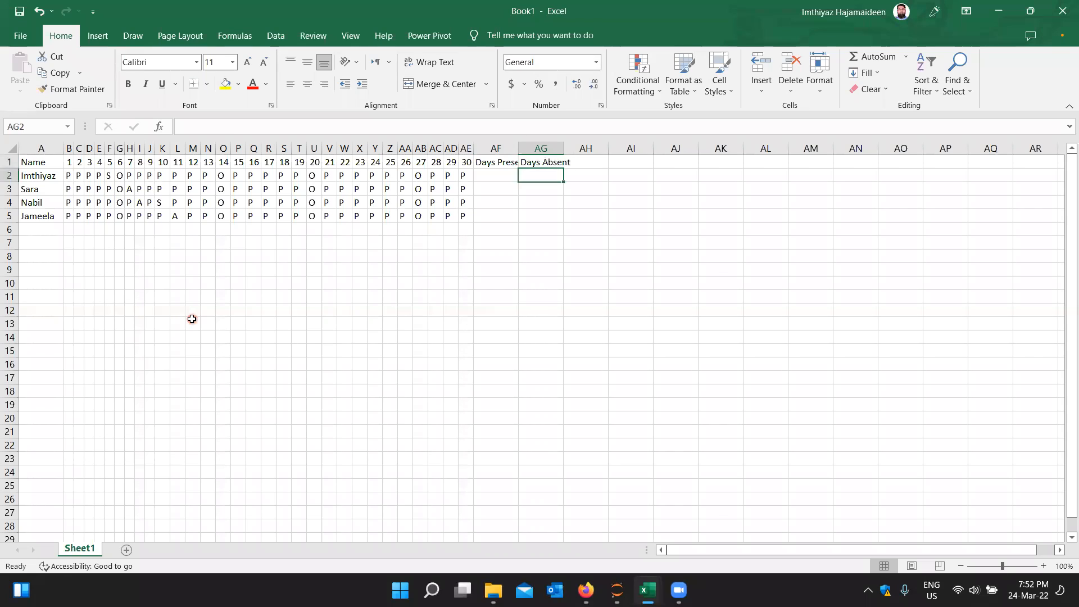
key("Up")
key("Right")
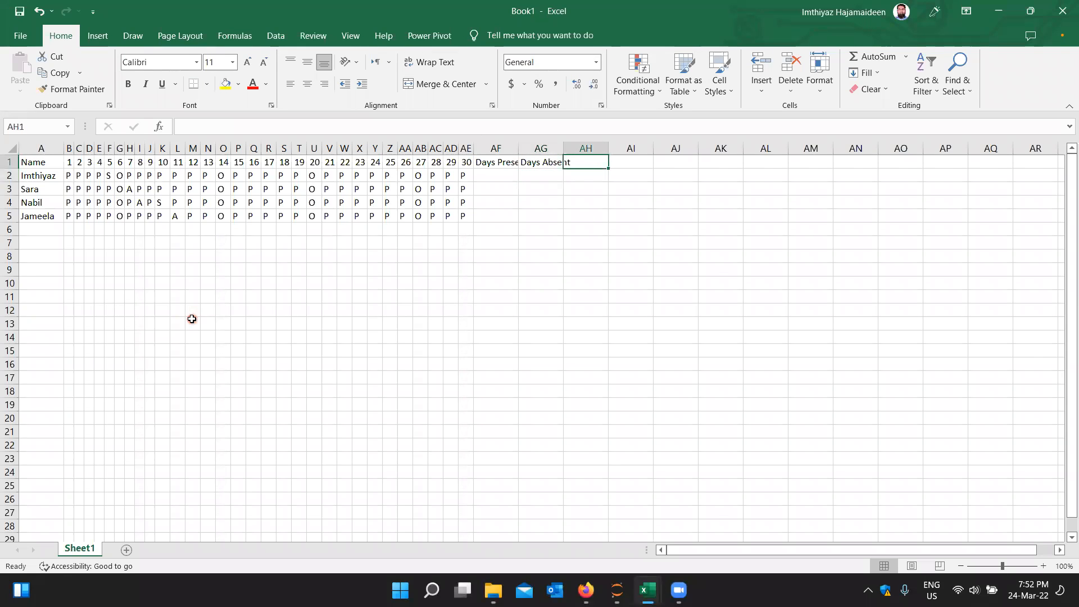
type("Days Sick")
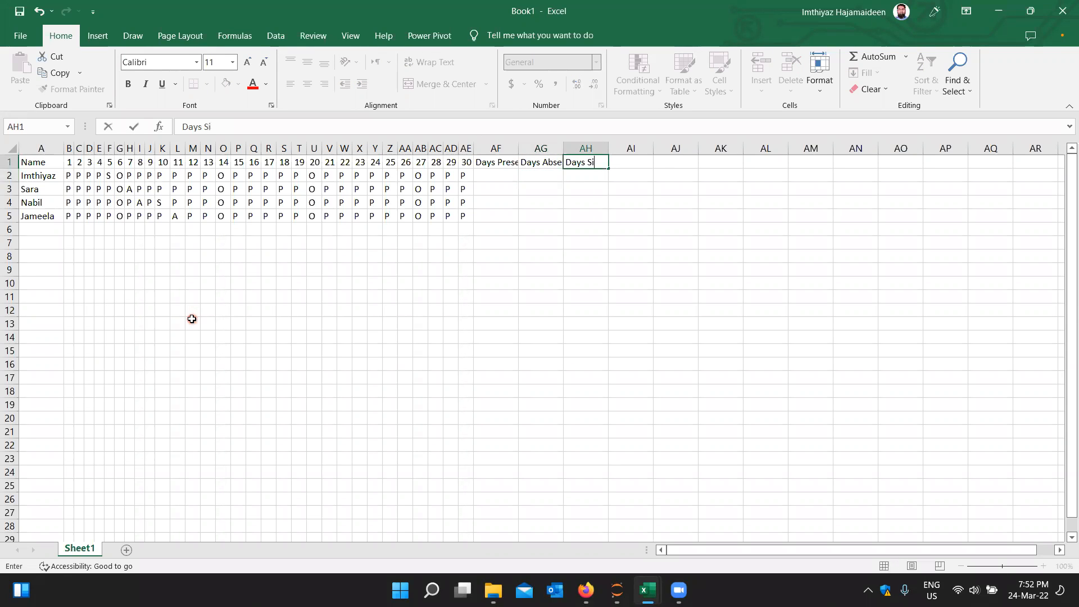
key("Return")
Enter =COUNTIF(B2:AE2,"P") in AF2 to count the first person's P days
key("Left")
key("Left")
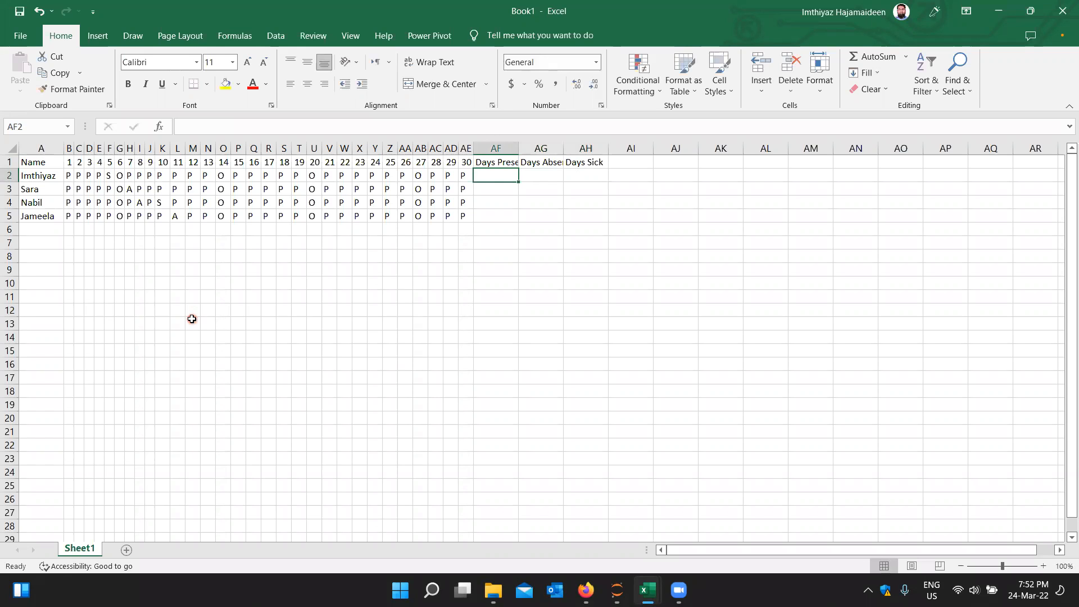
type("=c")
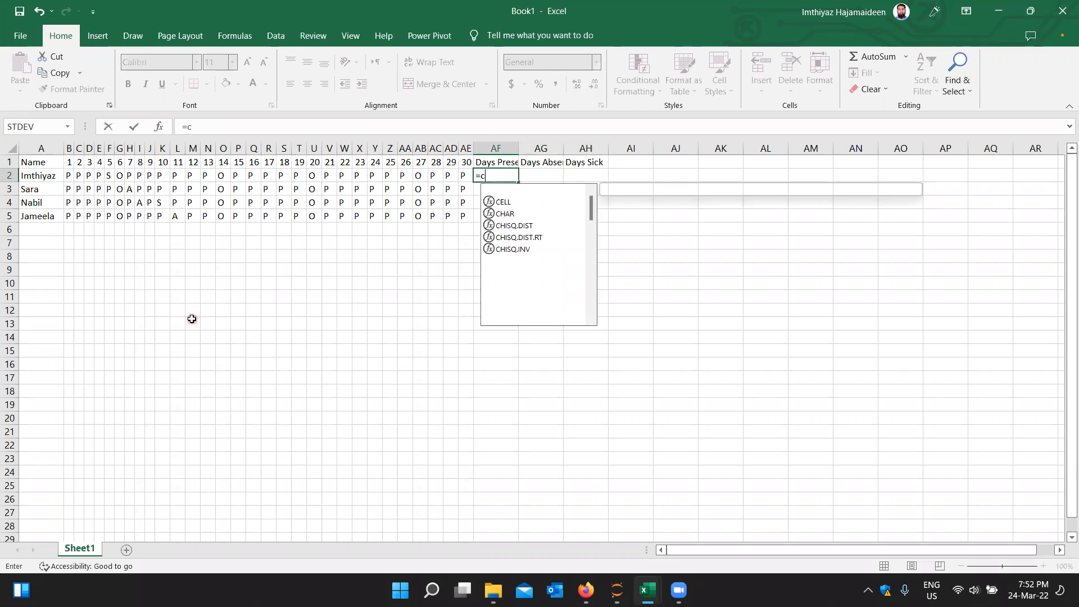
type("ountif(")
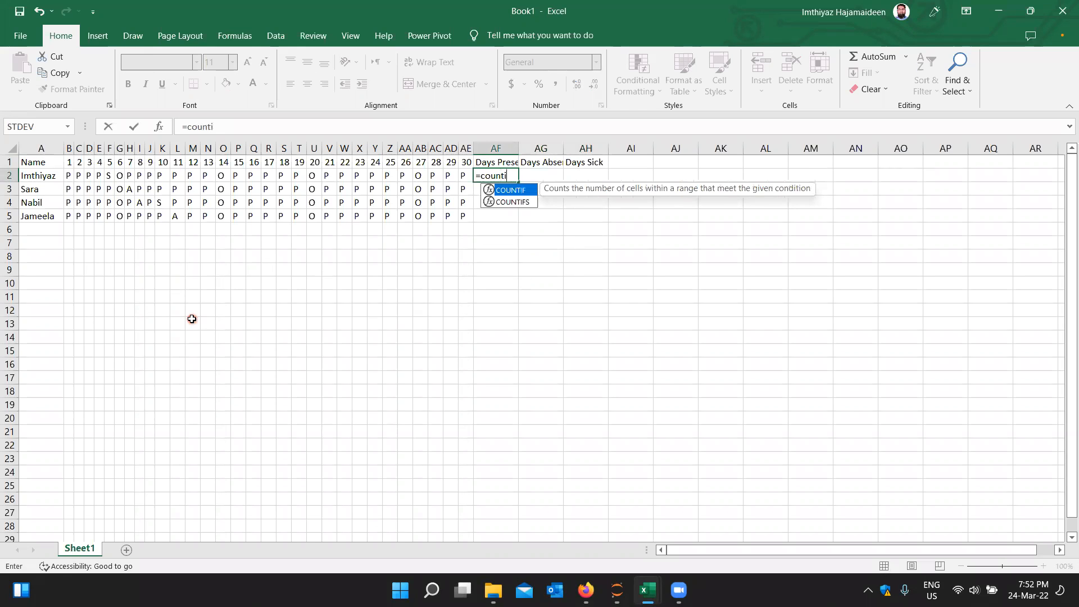
key("Left")
key("shift+Left")
key("shift+Left")
key("shift+Left")
key("shift+Left")
key("shift+Left")
key("shift+Left")
key("shift+Left")
key("shift+Left")
key("shift+Left")
key("shift+Left")
key("shift+Left")
key("shift+Left")
key("shift+Left")
key("shift+Left")
key("shift+Left")
key("shift+Left")
key("shift+Left")
key("shift+Left")
key("shift+Left")
key("shift+Left")
key("shift+Left")
key("shift+Left")
key("shift+Left")
key("shift+Left")
key("shift+Left")
key("shift+Left")
key("shift+Left")
key("shift+Left")
key("shift+Left")
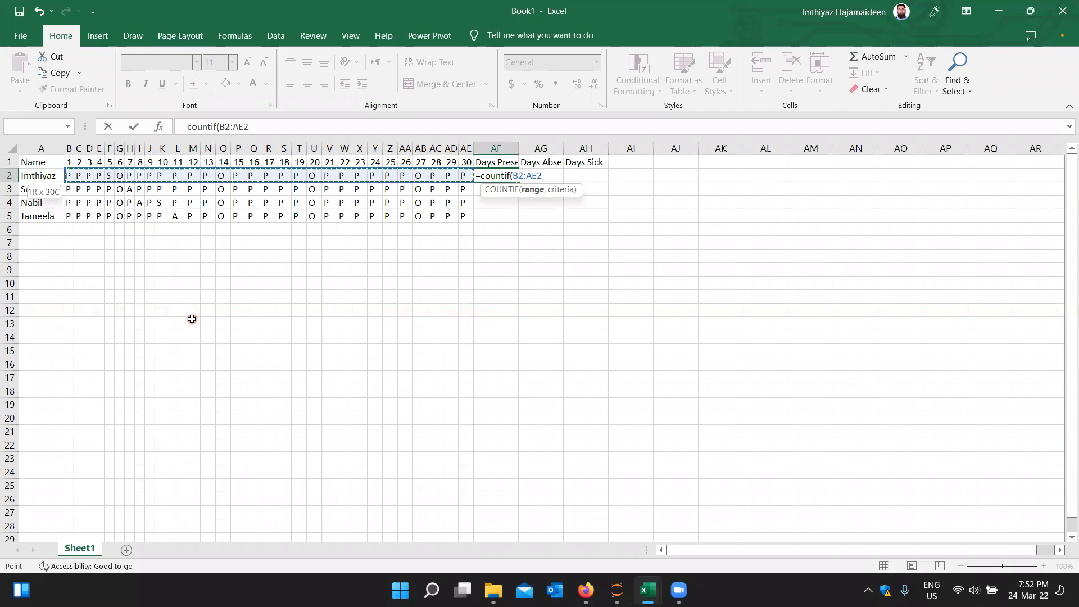
type(",")
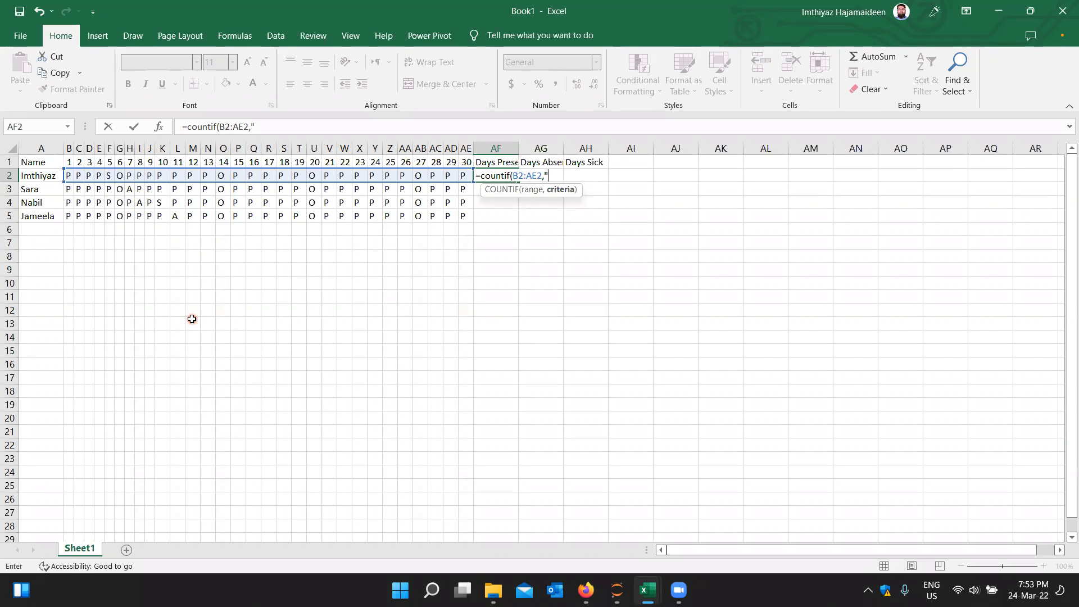
type("\"P\"")
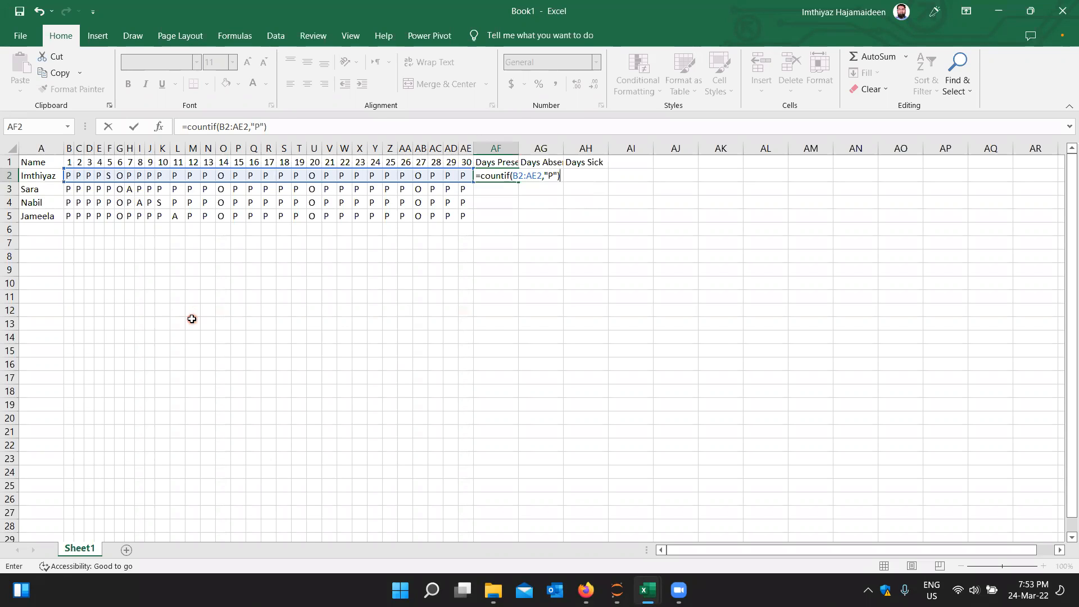
key("Return")
Copy the COUNTIF formula down to AF5, giving 25, 25, 24 and 25
key("Up")
key("ctrl+c")
key("shift+Down")
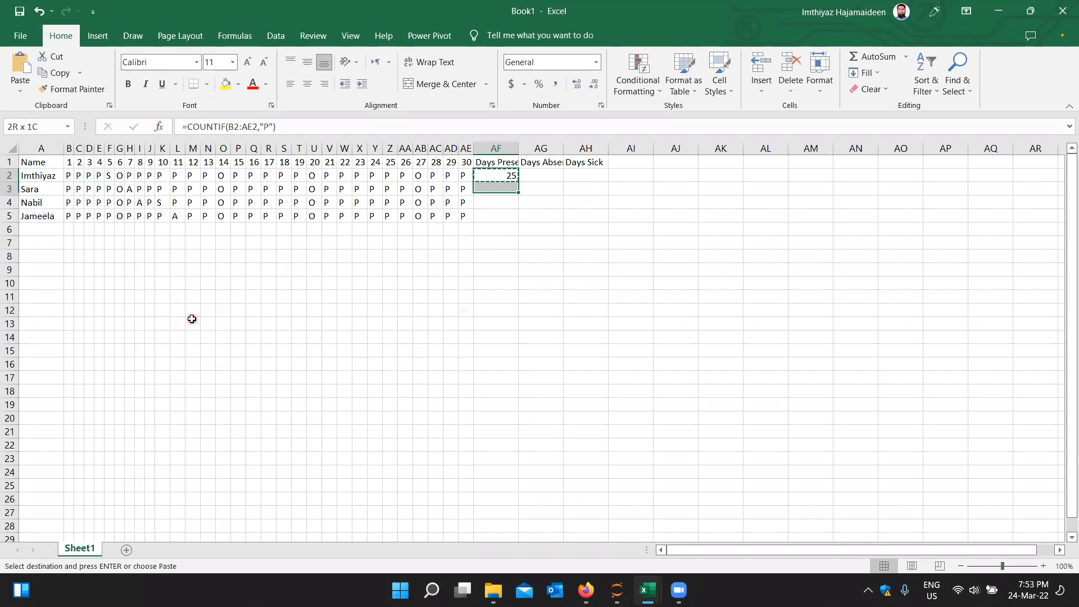
key("shift+Down")
key("shift+Down")
key("shift+Down")
key("shift+Up")
key("Return")
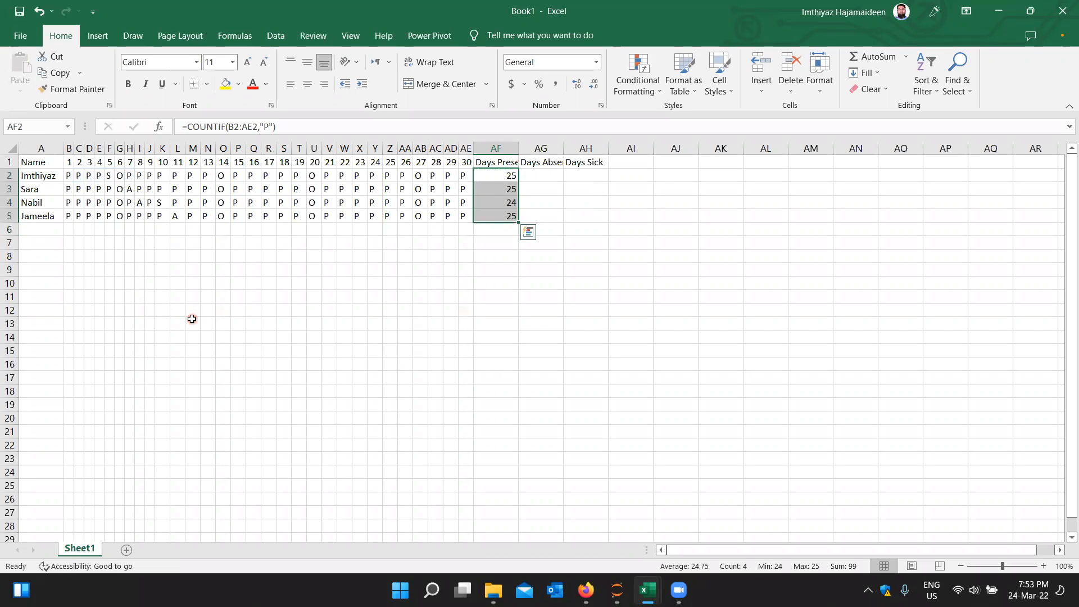
key("Down")
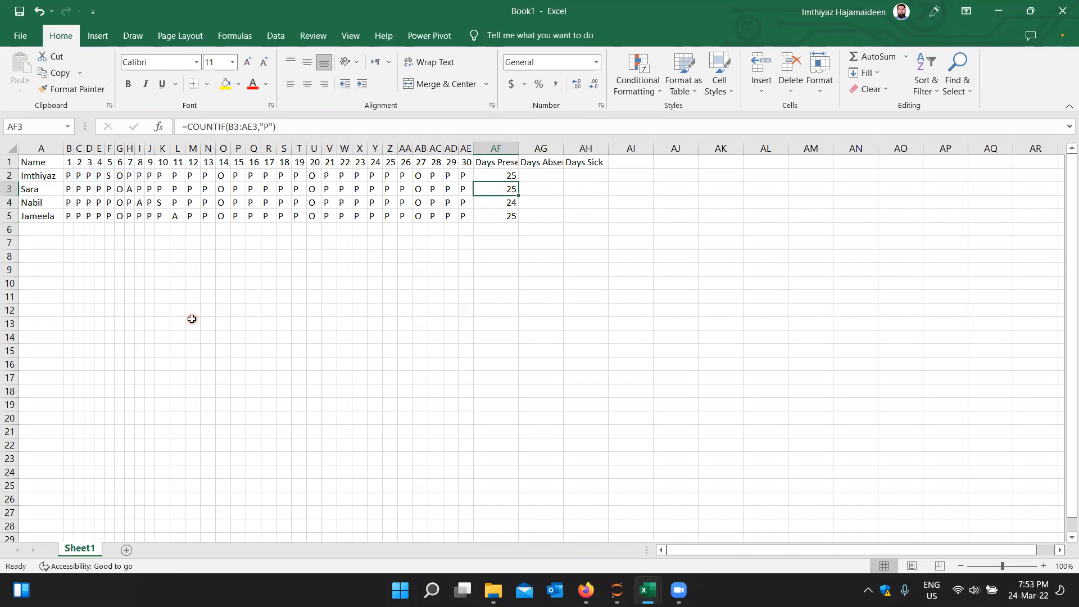
key("Down")
key("Down")
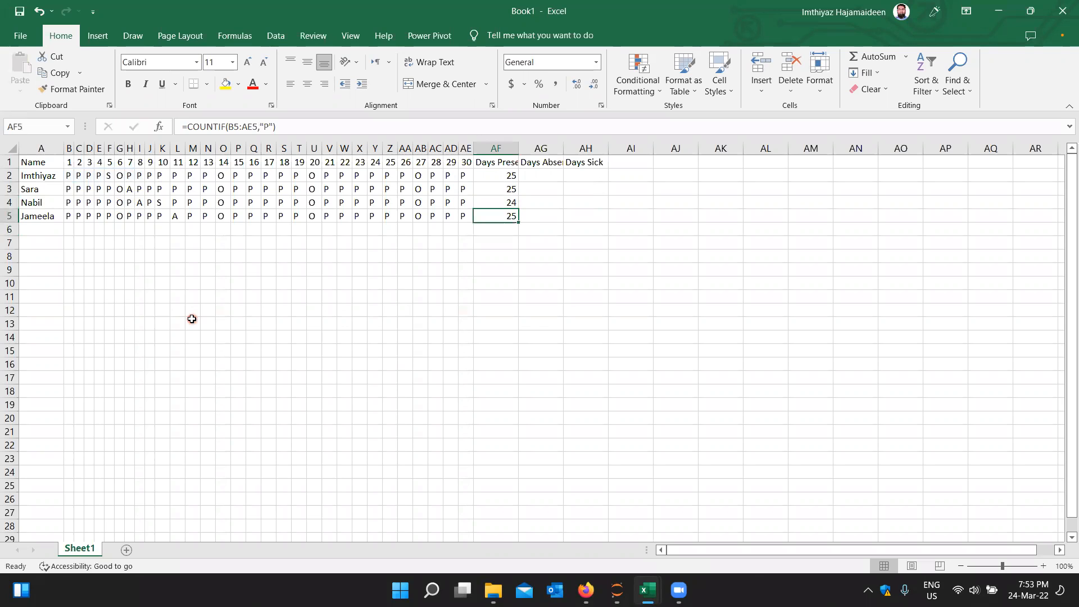
key("Up")
key("Up")
key("Up")
key("Up")
Enter =COUNTIF(B2:AE2,"A") in AG2 to count the first person's absent days
key("Right")
key("Down")
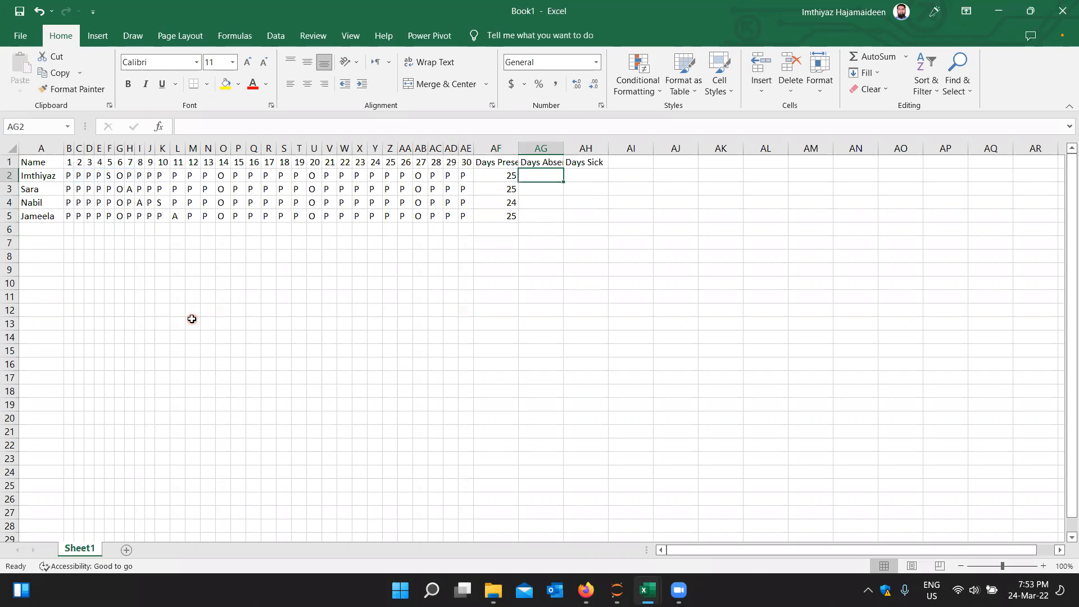
type("=")
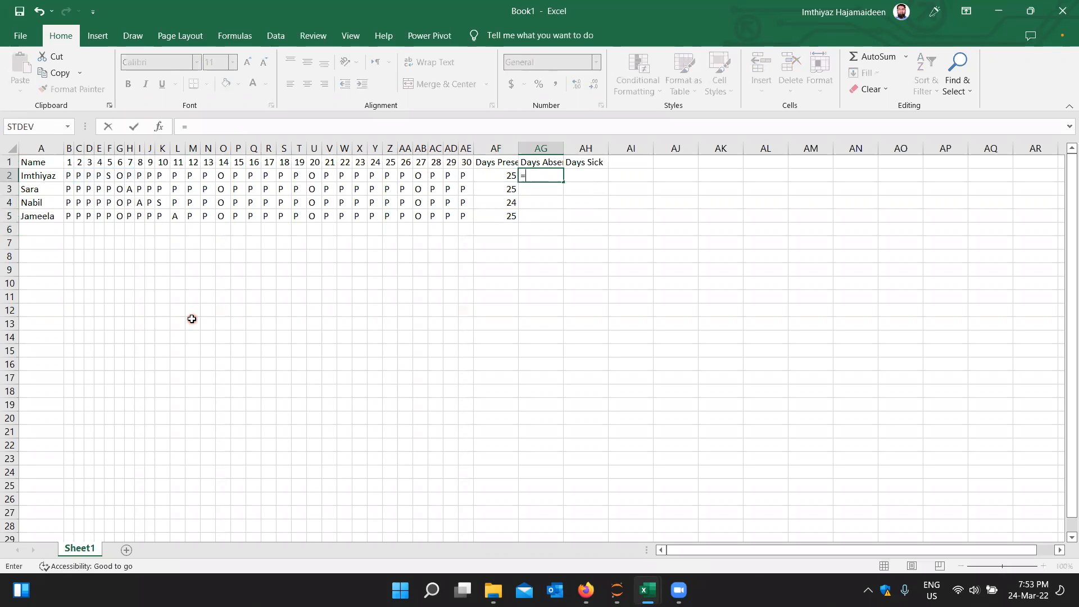
type("count")
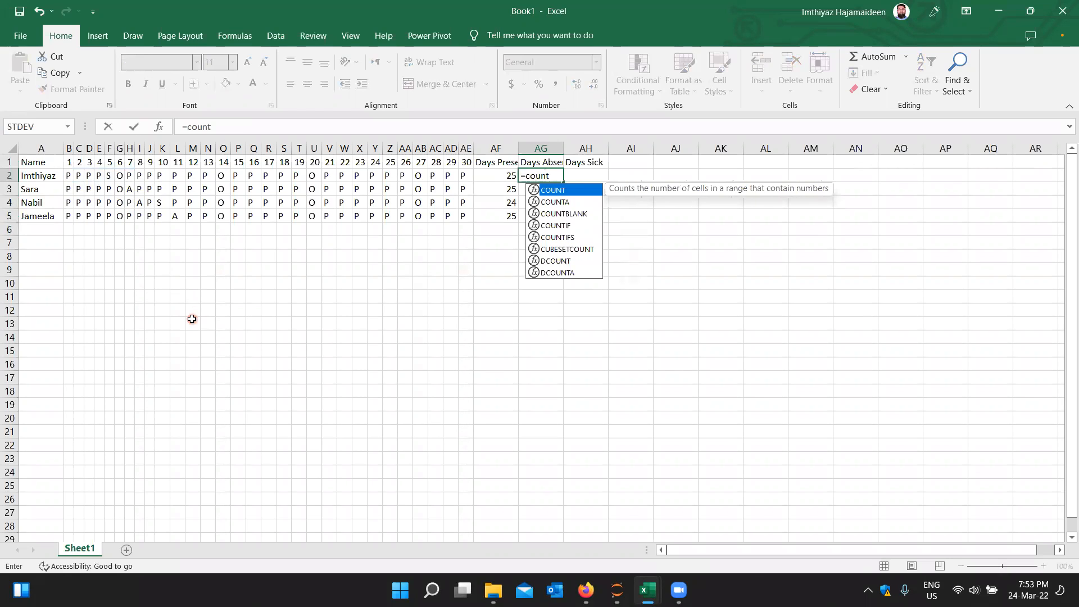
type("if(")
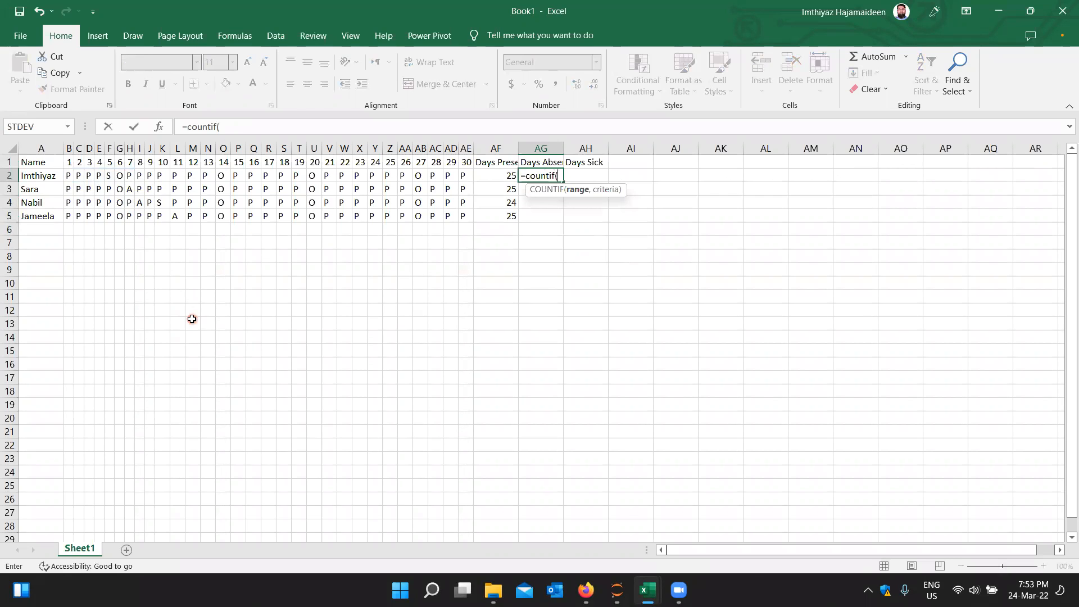
key("Left")
key("shift+Left")
key("shift+Left")
key("shift+Left")
key("shift+Left")
key("shift+Left")
key("shift+Left")
key("shift+Left")
key("shift+Left")
key("shift+Left")
key("shift+Left")
key("shift+Left")
key("shift+Left")
key("shift+Left")
key("shift+Left")
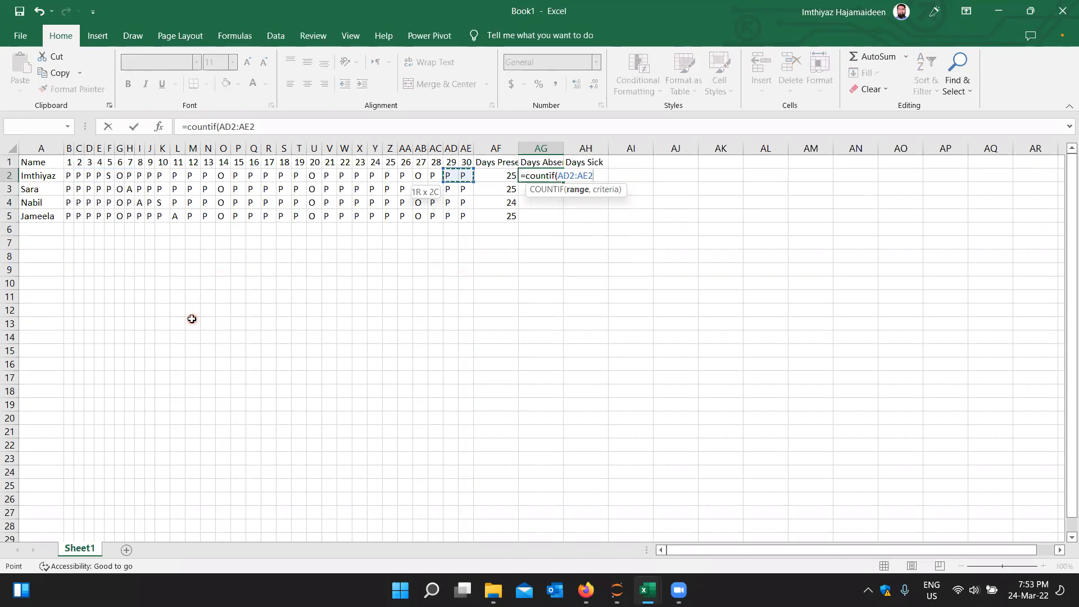
key("shift+Left")
key("shift+Left")
key("shift+Left")
key("shift+Left")
key("shift+Left")
key("shift+Left")
key("shift+Left")
key("shift+Left")
key("shift+Left")
key("shift+Left")
key("shift+Left")
key("shift+Left")
key("shift+Left")
key("shift+Left")
key("shift+Left")
type(",\"")
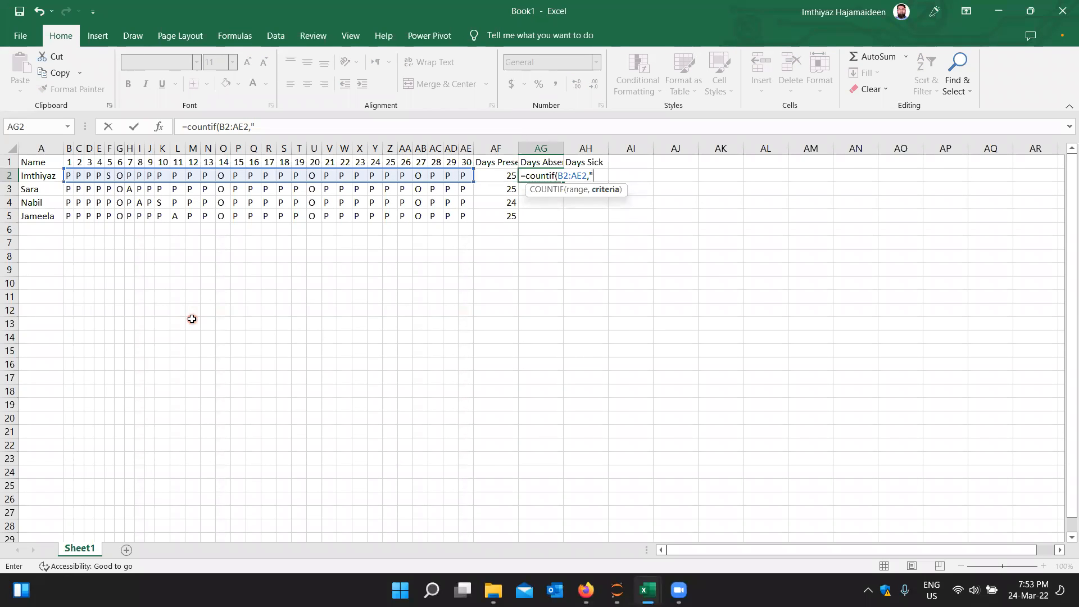
type("A\")")
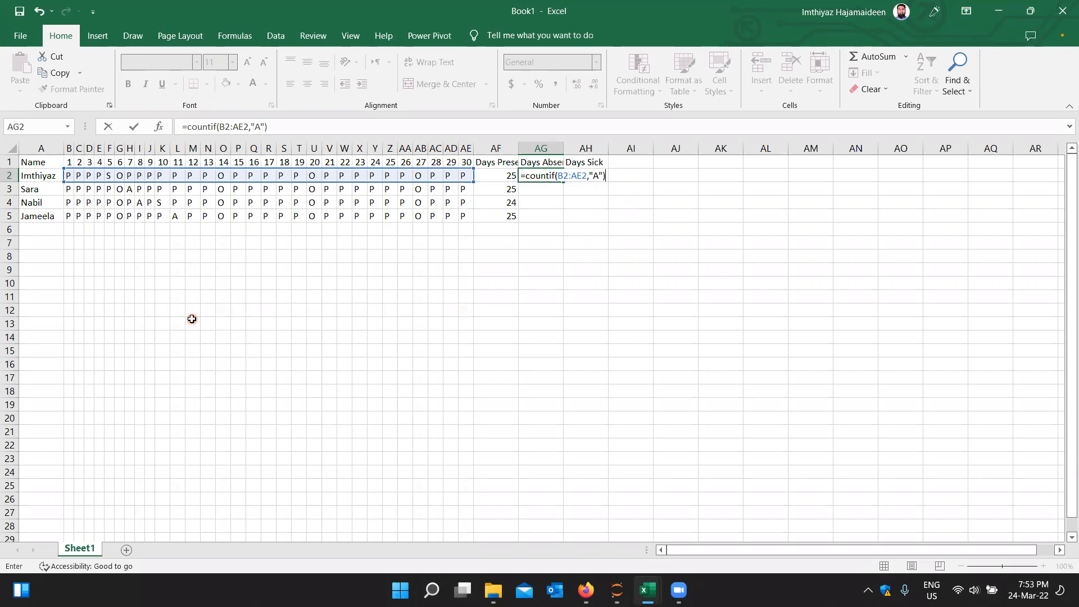
key("Return")
Copy the absent-count formula down to AG3:AG5 for the other three people
key("Up")
key("ctrl+c")
key("shift+Down")
key("shift+Down")
key("shift+Down")
key("ctrl+v")
key("Escape")
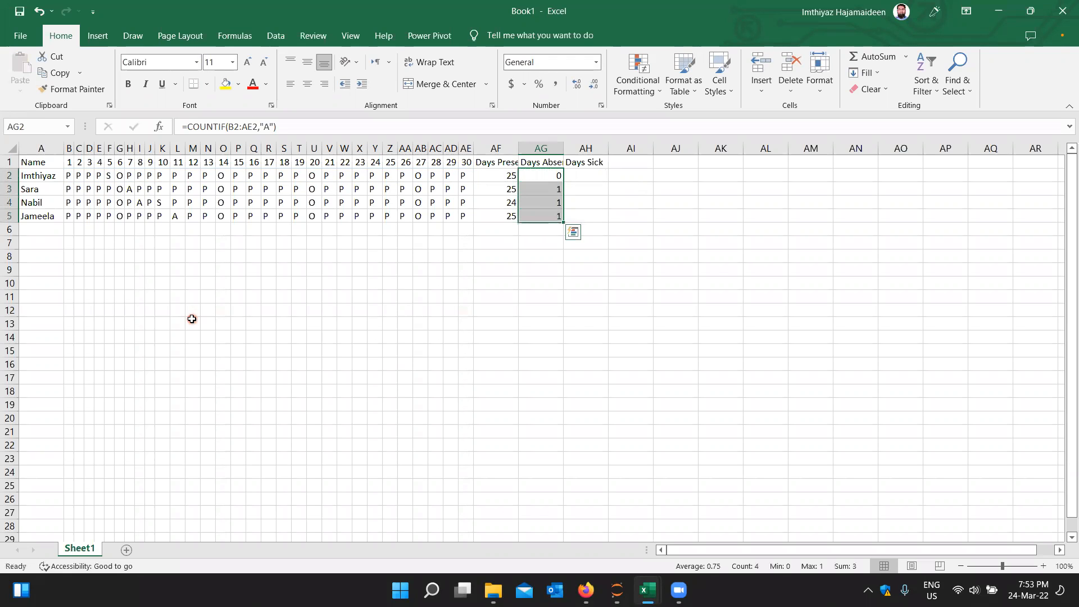
key("Down")
key("Down")
key("Down")
key("Up")
key("Up")
key("Up")
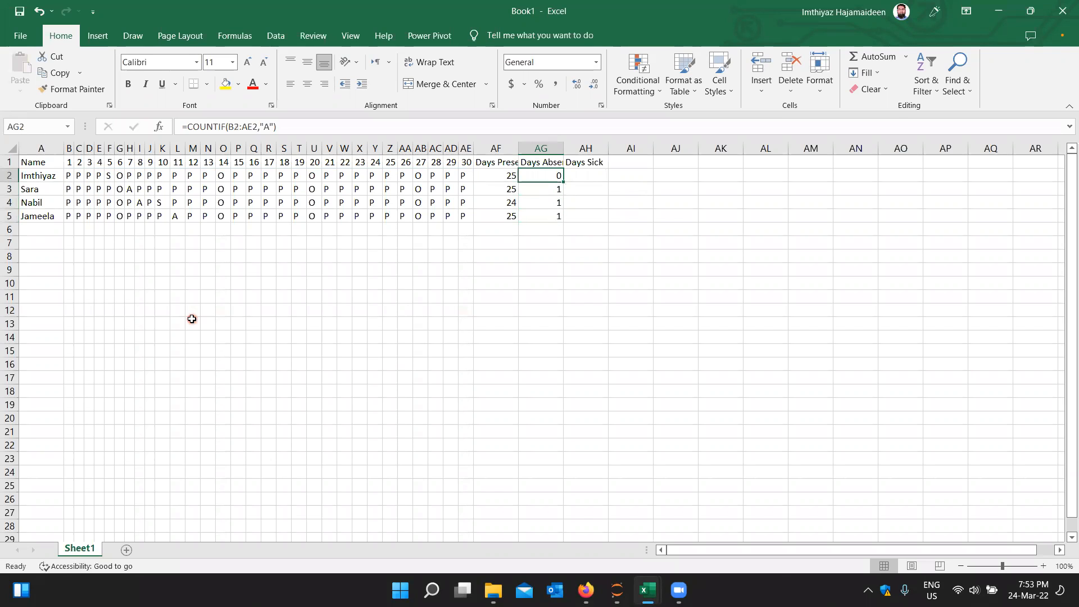
Enter =COUNTIF(B2:AE2,"S") in AH2 to count the first person's sick days
key("Right")
type("=")
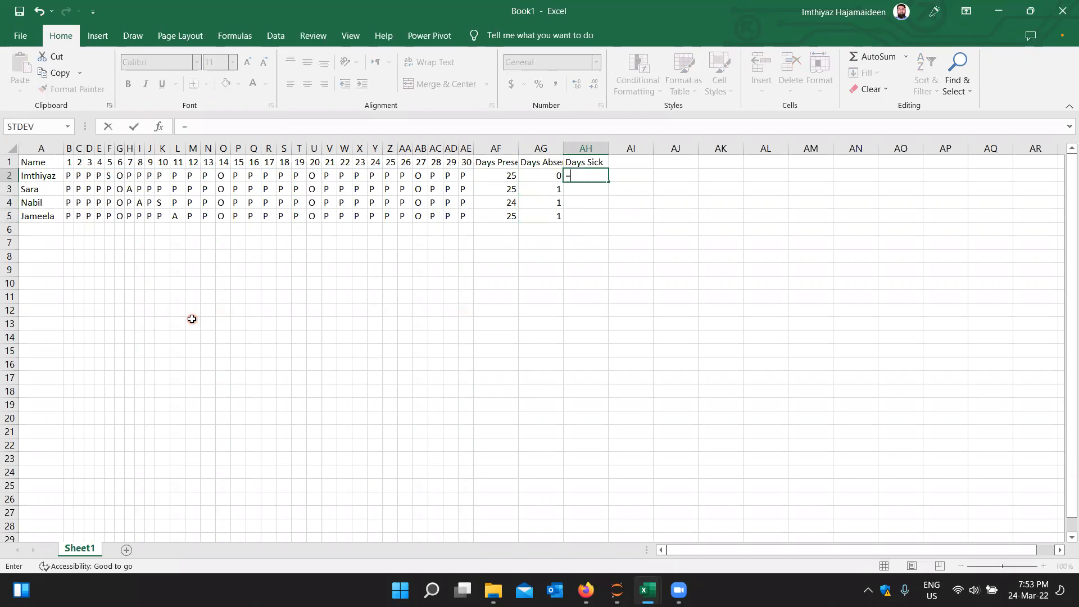
type("countif(")
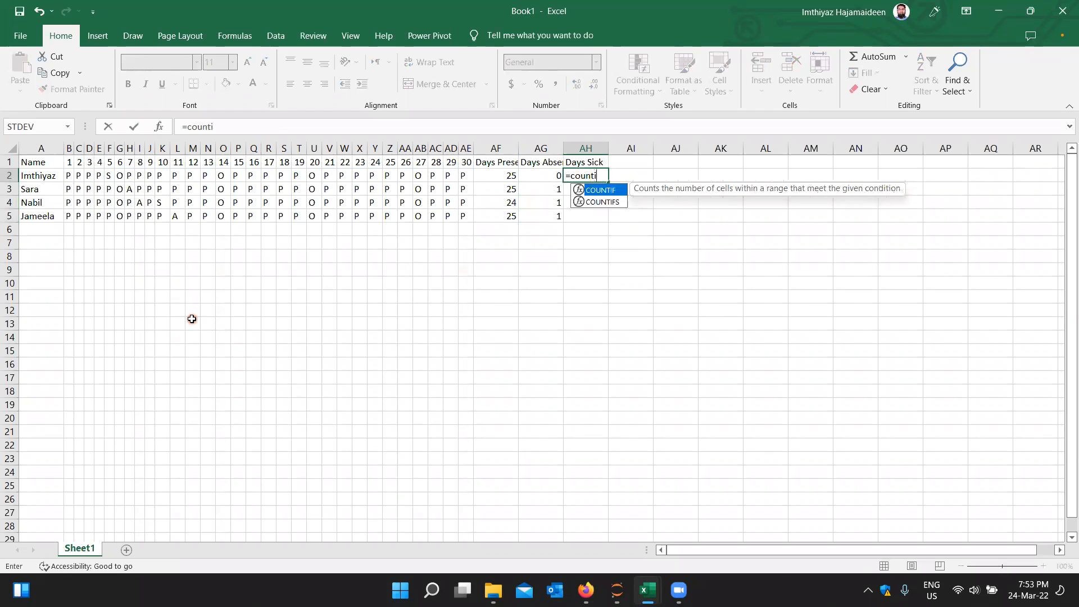
key("Left")
key("Left")
key("Left")
key("shift+Left")
key("shift+Left")
key("shift+Left")
key("shift+Left")
key("shift+Left")
key("shift+Left")
key("shift+Left")
key("shift+Left")
key("shift+Left")
key("shift+Left")
key("shift+Left")
key("shift+Left")
key("shift+Left")
key("shift+Left")
key("shift+Left")
key("shift+Left")
key("shift+Left")
key("shift+Left")
key("shift+Left")
key("shift+Left")
key("shift+Left")
key("shift+Left")
key("shift+Left")
key("shift+Left")
key("shift+Left")
key("shift+Left")
key("shift+Left")
key("shift+Left")
key("shift+Left")
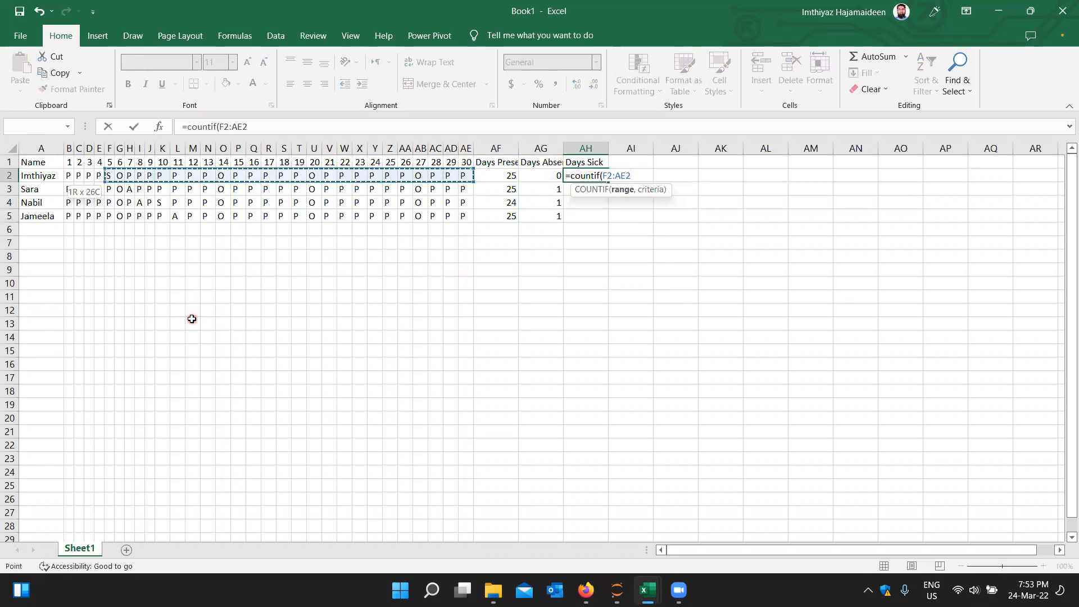
type(",")
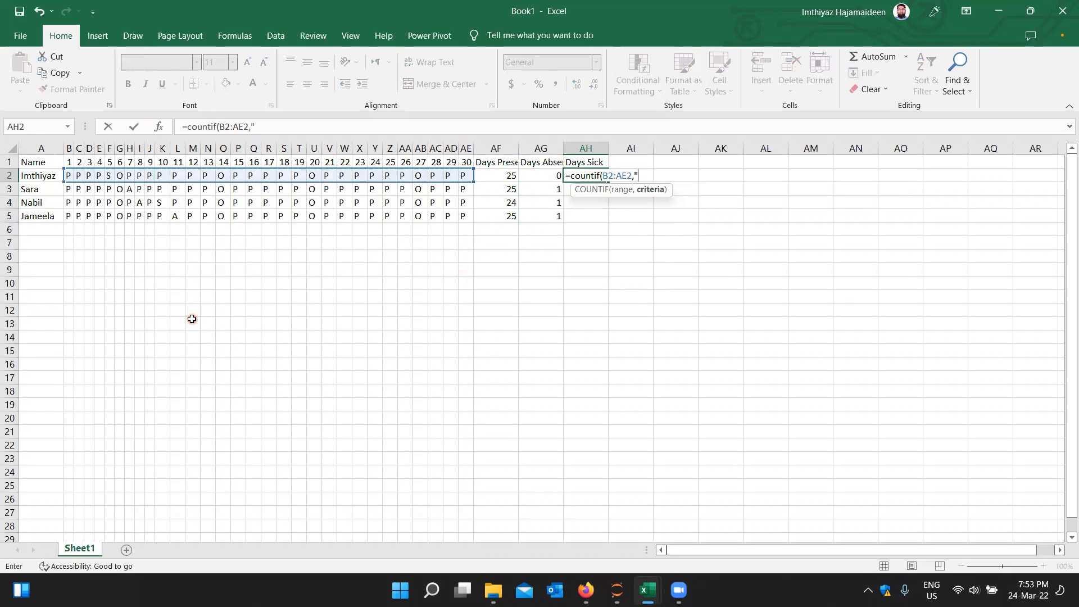
type("\"S\")")
key("Return")
Copy the sick-count formula down to AH3:AH5 and check the row formulas
key("Up")
key("ctrl+c")
key("shift+Down")
key("shift+Down")
key("shift+Down")
key("Return")
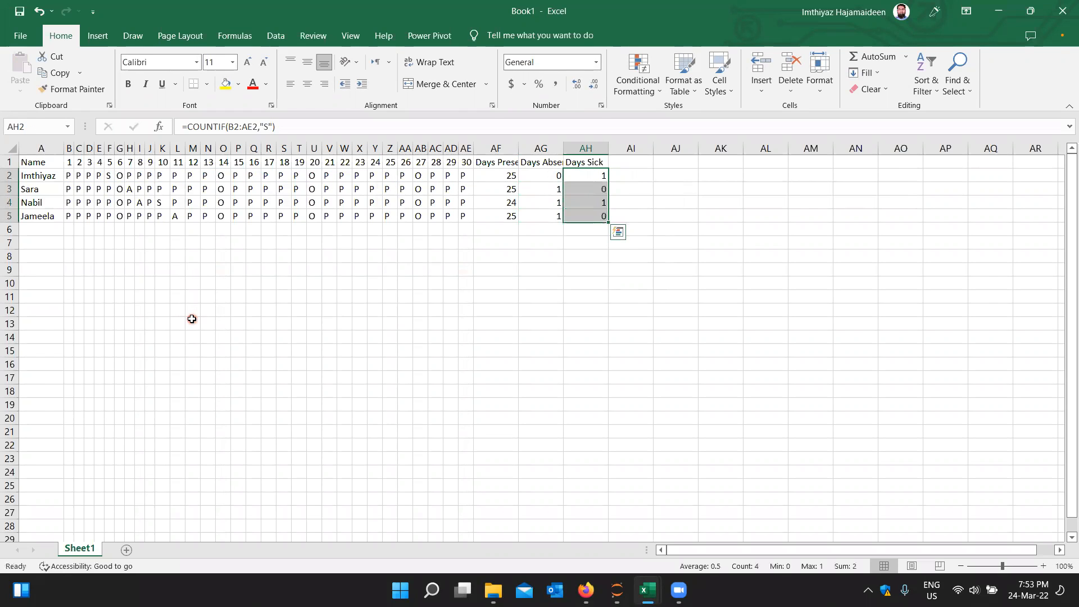
key("shift+Up")
key("shift+Up")
key("shift+Up")
key("Down")
key("Down")
key("Up")
key("Up")
key("Down")
key("Left")
key("Left")
key("Right")
key("Up")
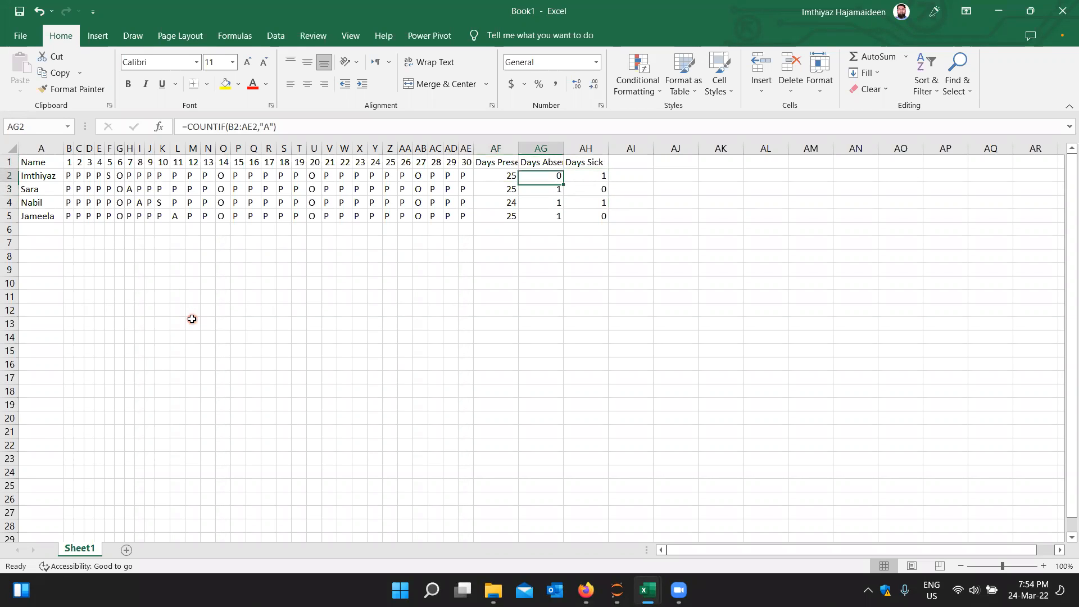
key("Left")
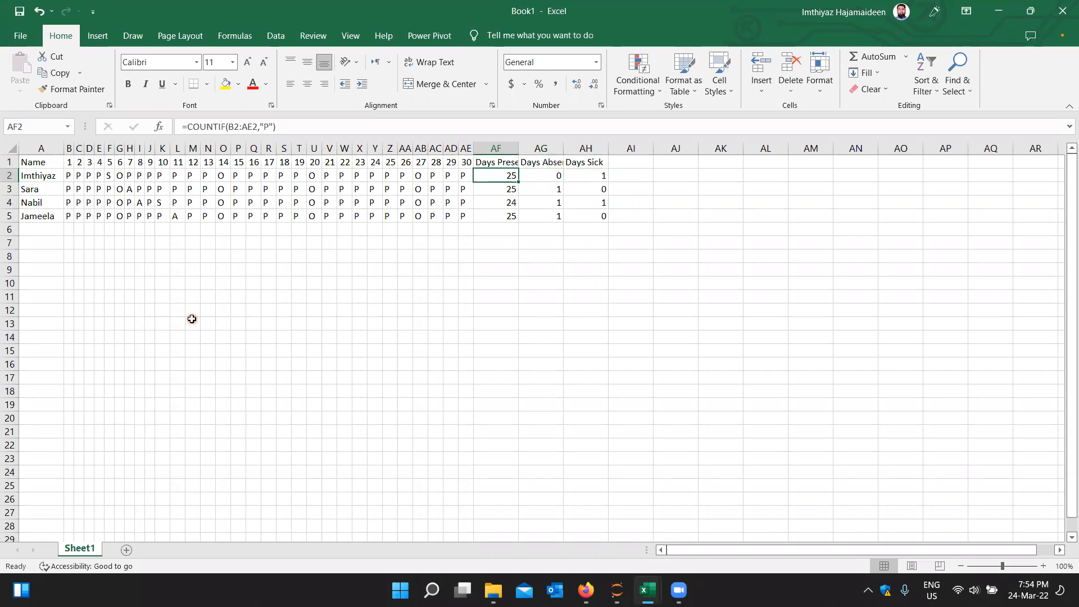
key("Right")
key("Right")
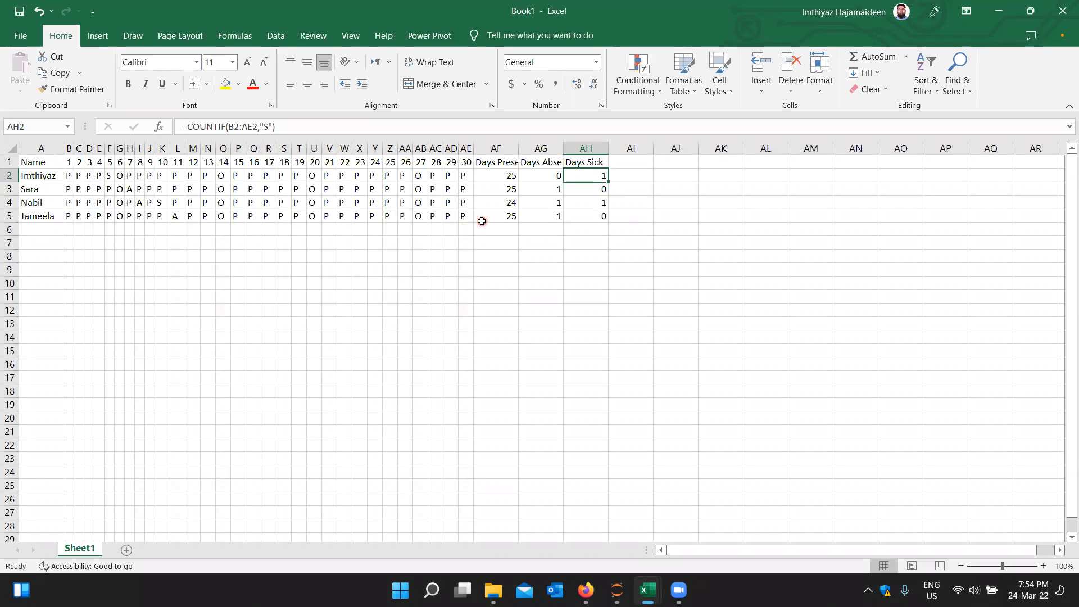
Enter =COUNT(B2:AE2) in AI2 to count the numeric day cells
key("Right")
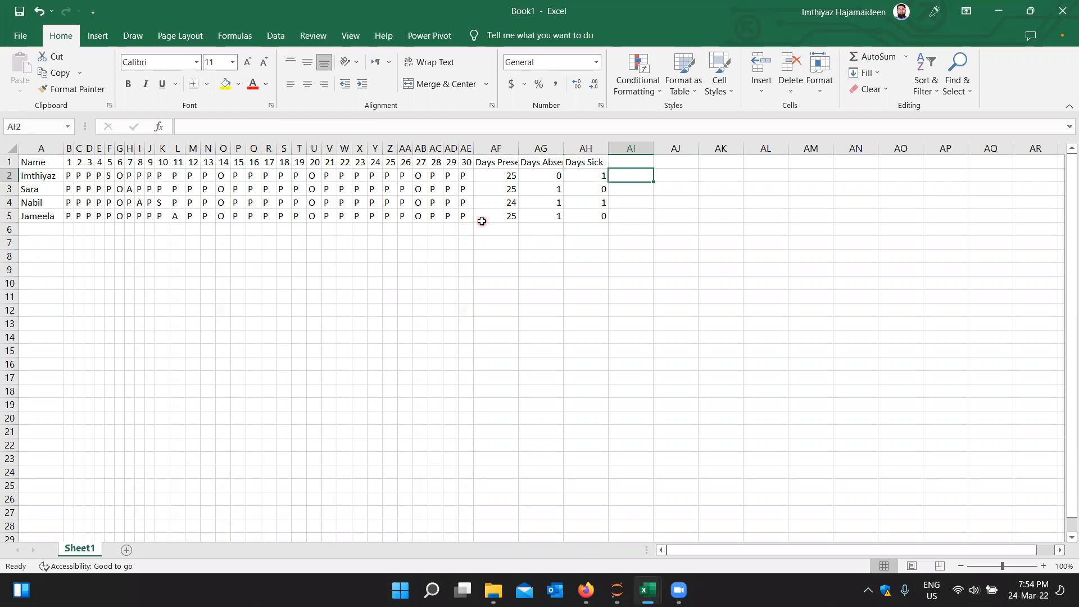
type("=count")
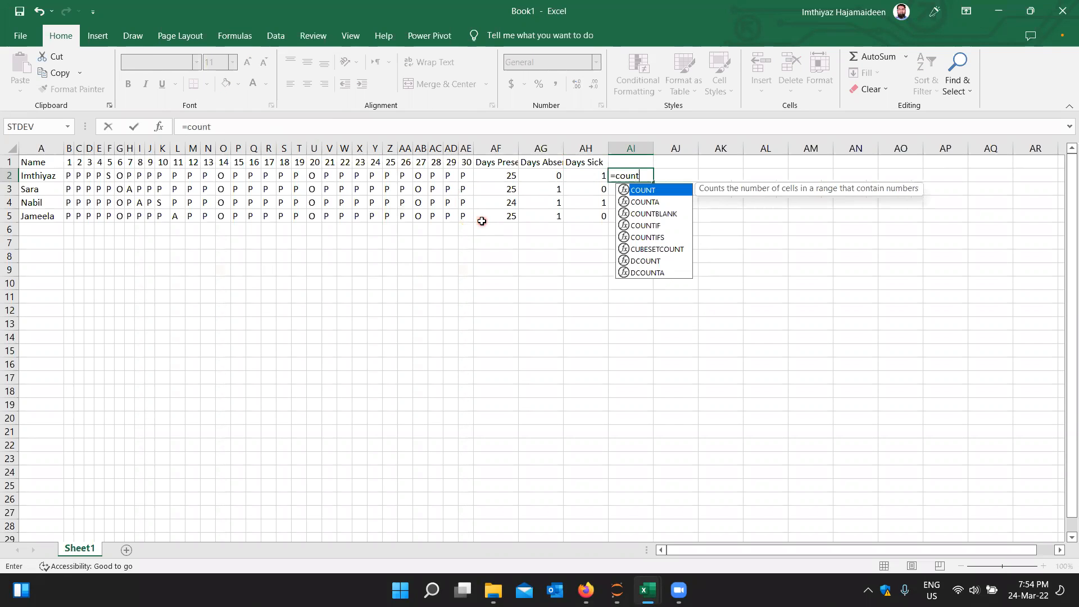
type("(")
key("Left")
key("Left")
key("Left")
key("Left")
key("shift+Left")
key("shift+Left")
key("shift+Left")
key("shift+Left")
key("shift+Left")
key("shift+Left")
key("shift+Left")
key("shift+Left")
key("shift+Left")
key("shift+Left")
key("shift+Left")
key("shift+Left")
key("shift+Left")
key("shift+Left")
key("shift+Left")
key("shift+Left")
key("shift+Left")
key("shift+Left")
key("shift+Left")
key("shift+Left")
key("shift+Left")
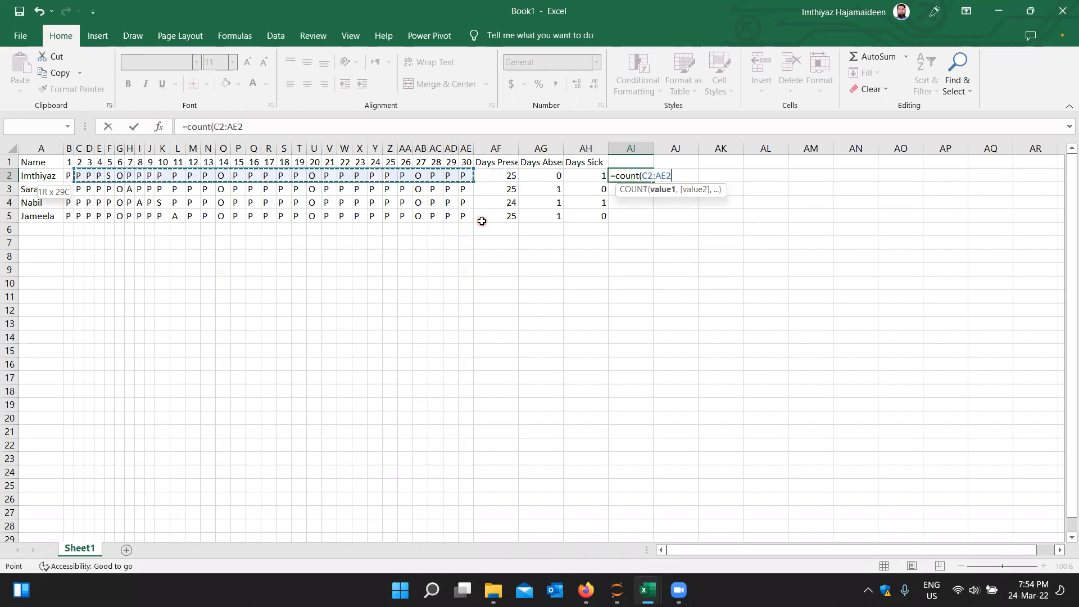
key("Return")
key("Up")
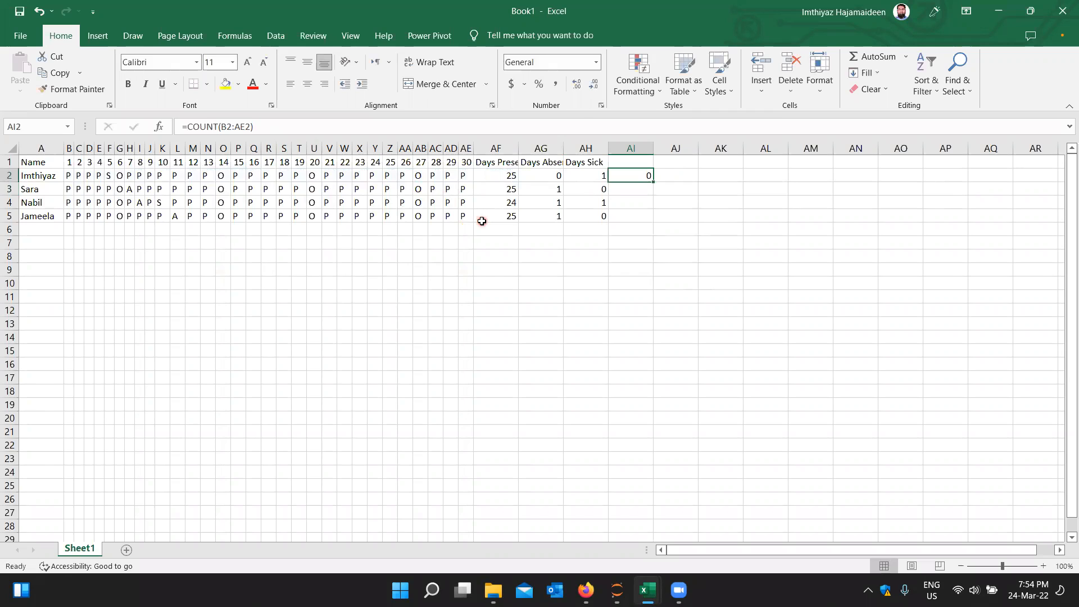
key("Left")
key("Left")
key("Left")
key("Left")
key("Right")
key("Right")
key("Right")
key("Right")
Widen the COUNT range in the formula bar to B2:AH2
left_click(466, 126)
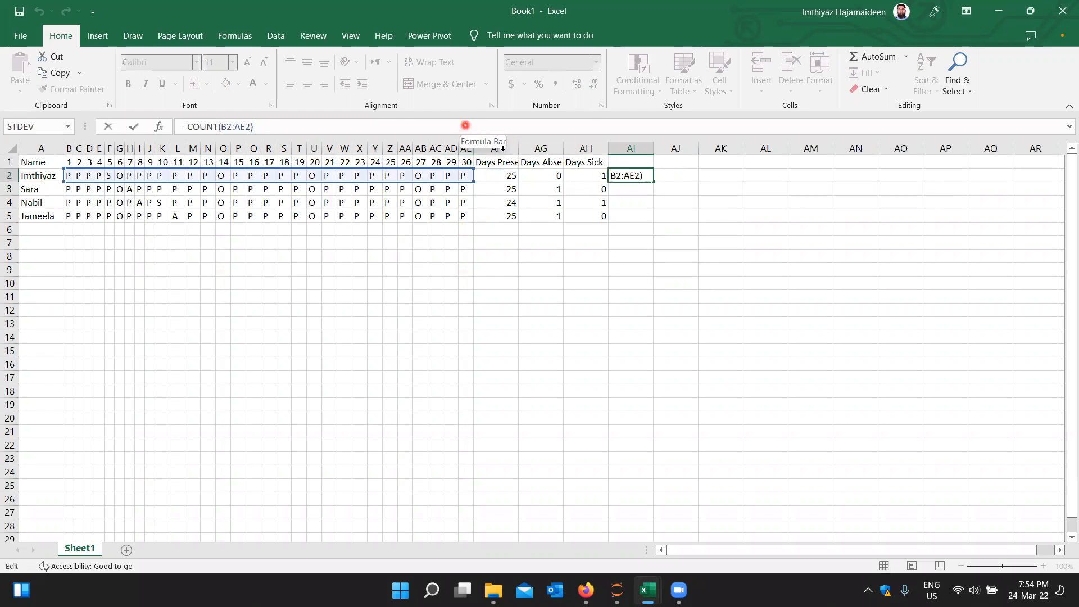
left_click_drag(490, 175, 597, 177)
left_click_drag(659, 193, 644, 176)
left_click(644, 176)
left_click(358, 130)
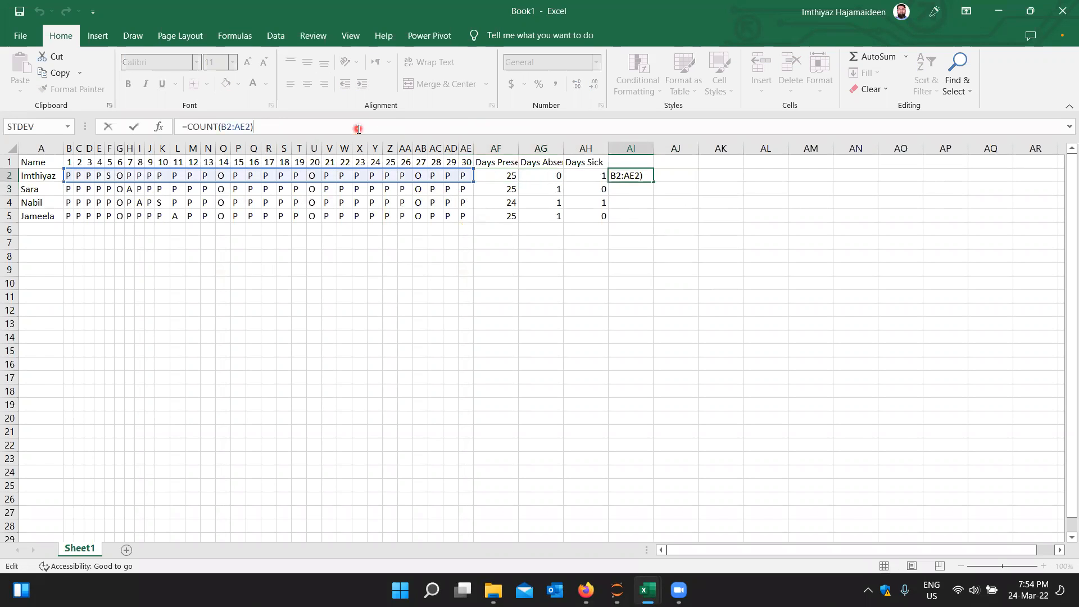
key("Left")
key("Left")
key("Left")
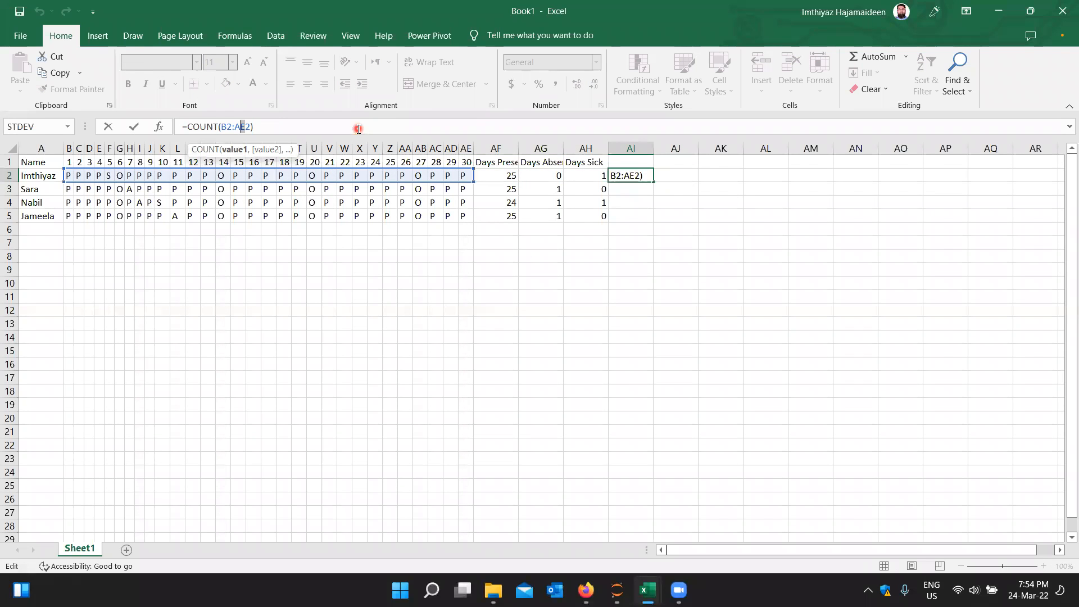
key("Delete")
type("H")
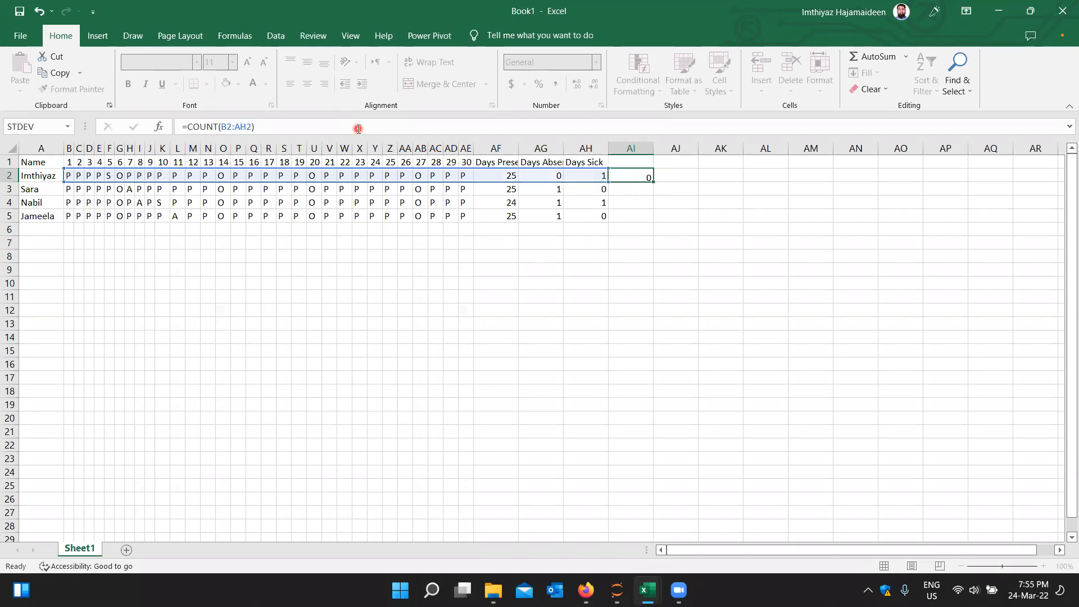
key("Return")
key("Up")
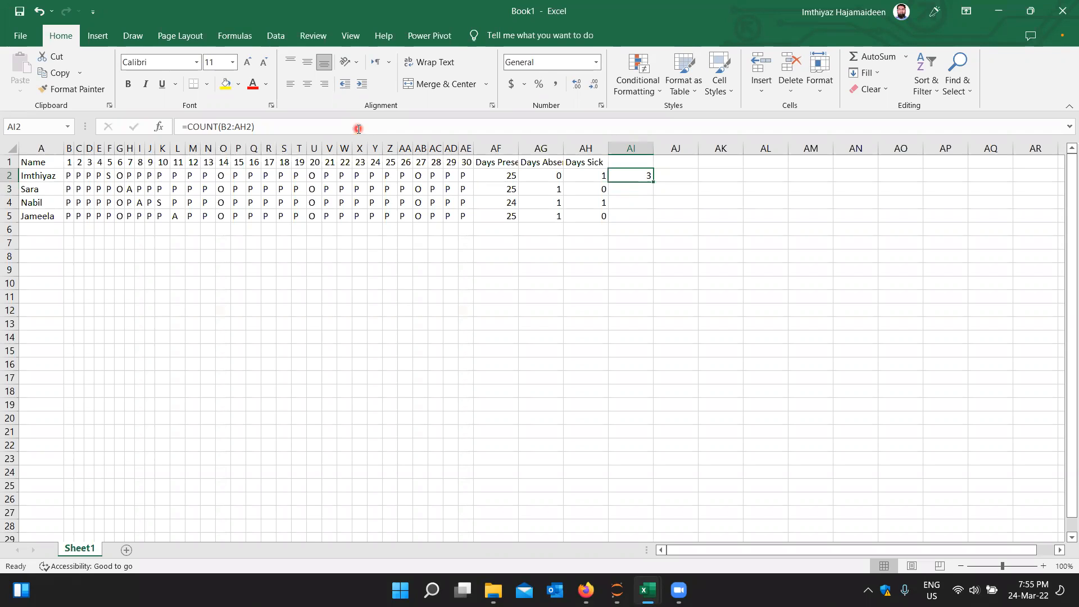
Replace AG2 with the letter A and AH2 with S so COUNT reads 1
key("Left")
key("Left")
type("A")
key("Return")
key("Up")
key("Right")
type("S")
key("Return")
key("Up")
key("Right")
key("Left")
key("Left")
key("Left")
key("Right")
key("Right")
key("Left")
key("Left")
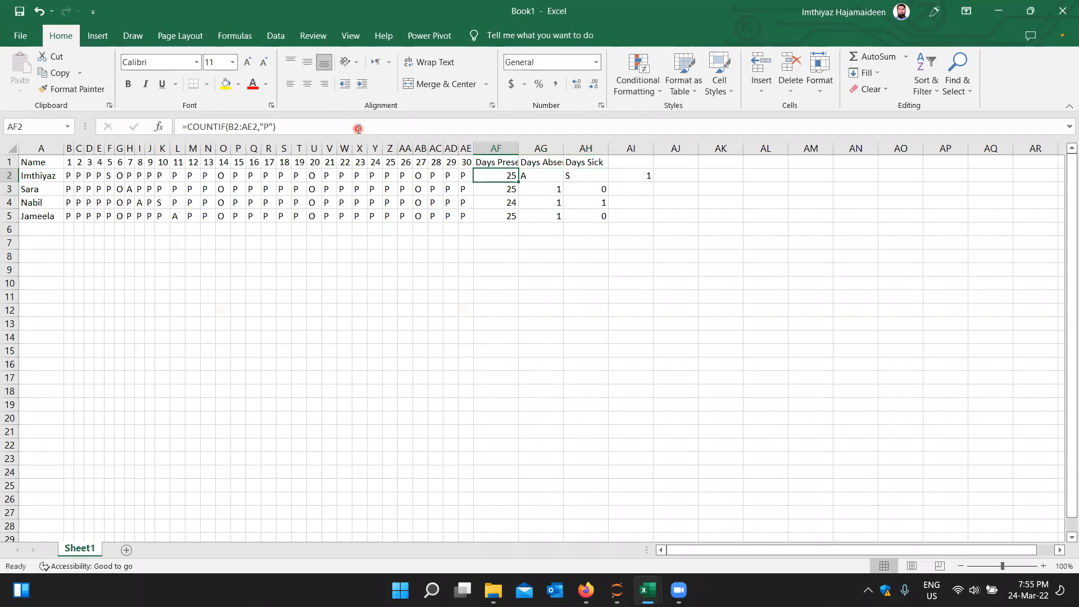
key("alt+Tab")
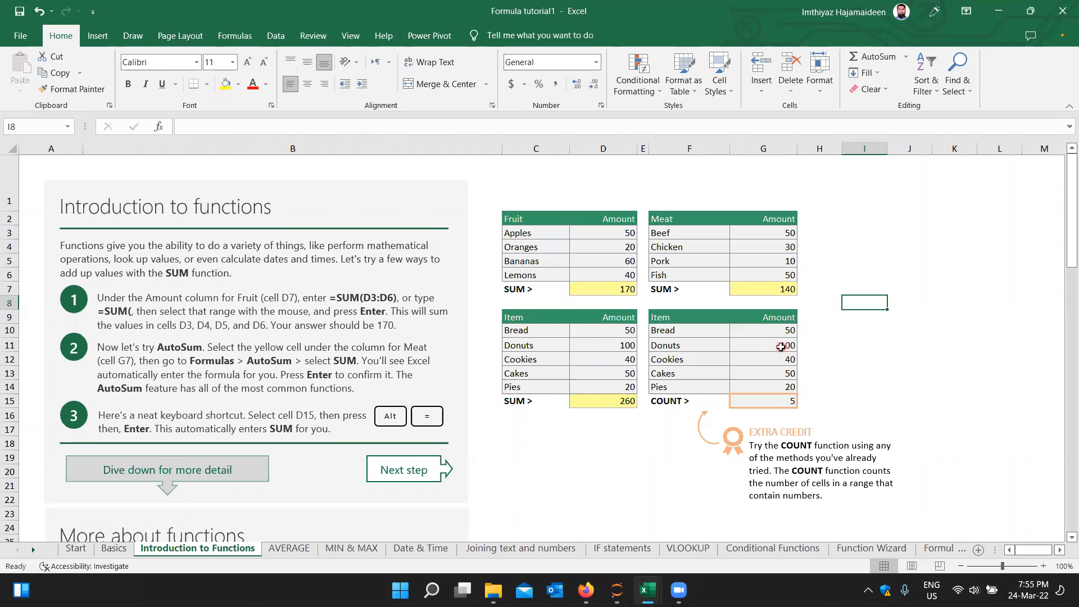
Test COUNT by replacing the Donuts amount with A, then undo it back to 100
left_click(780, 346)
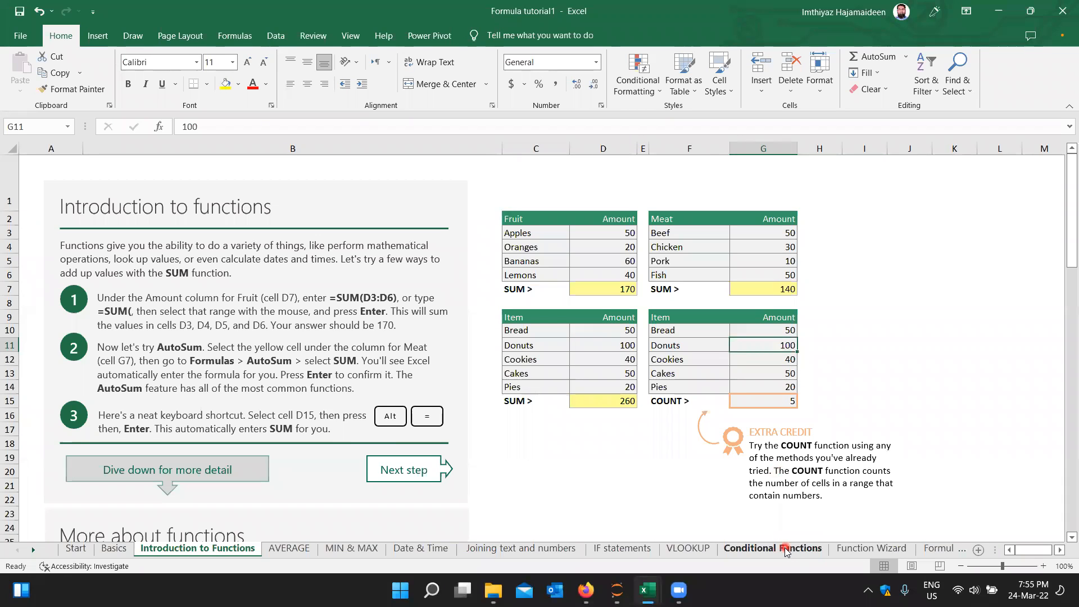
key("Delete")
type("A")
key("ctrl+z")
key("ctrl+z")
key("Down")
key("Down")
key("Down")
key("Down")
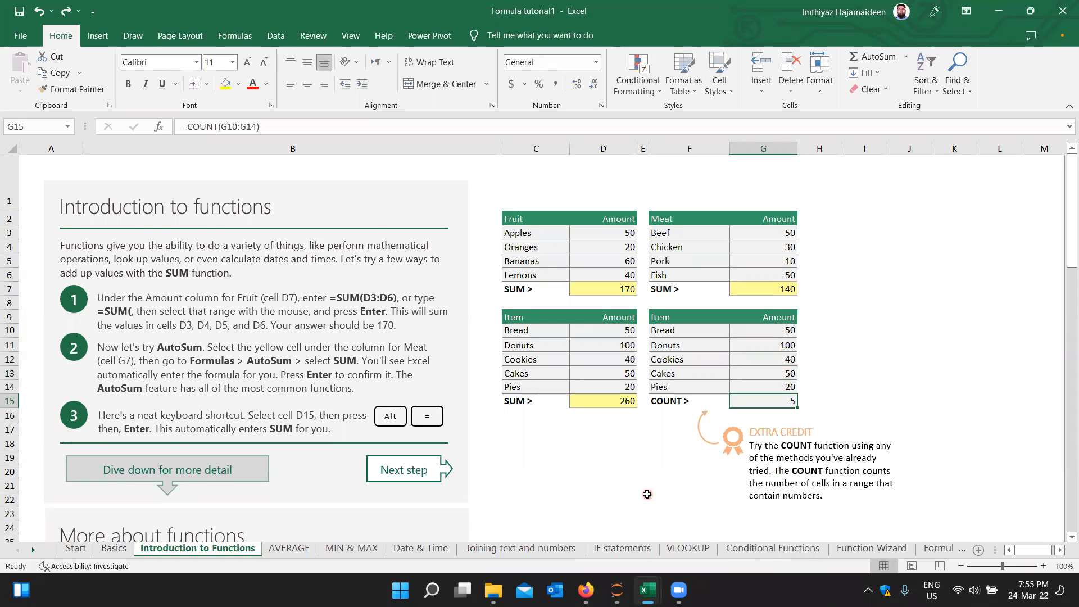
Select the Fruit amounts D35:D38 and read Sum 170, Min 20 and Max 60 in the status bar
scroll(647, 494, "down", 1)
scroll(647, 494, "down", 5)
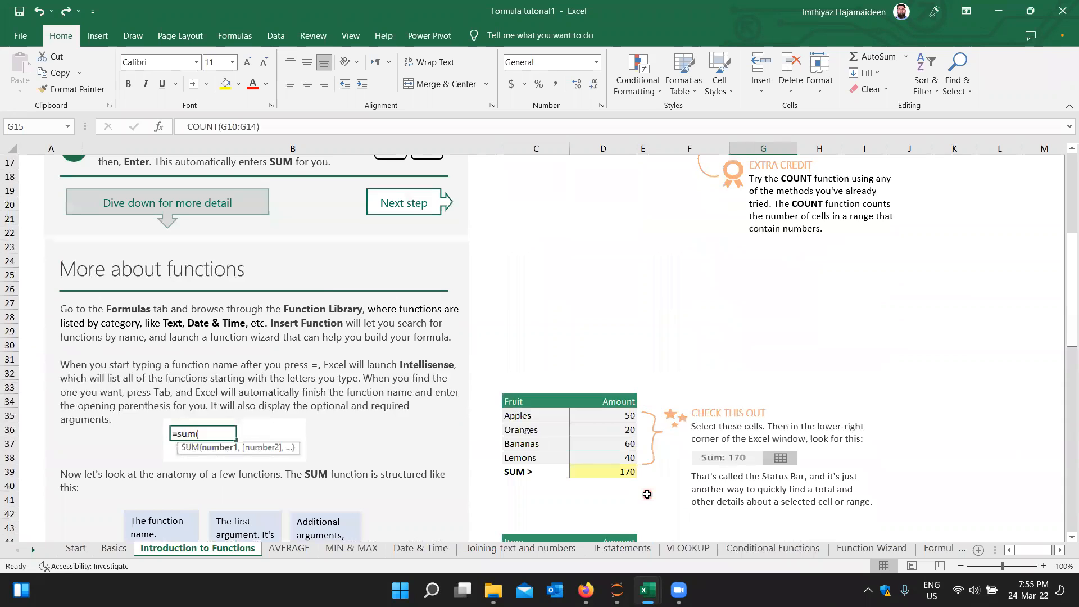
scroll(648, 495, "down", 2)
scroll(627, 315, "down", 3)
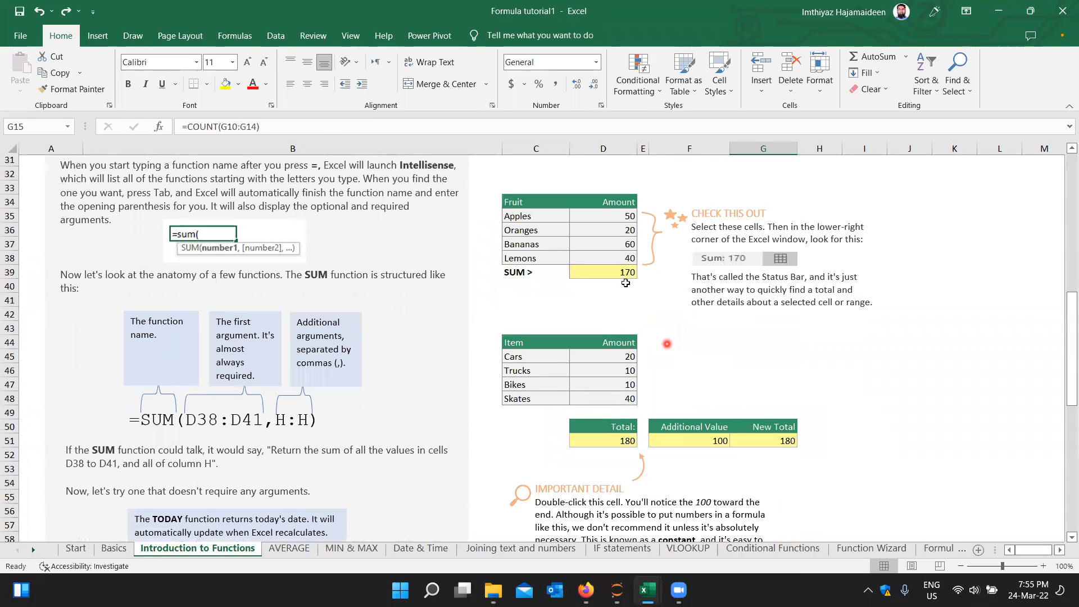
left_click(611, 217)
left_click_drag(611, 217, 611, 258)
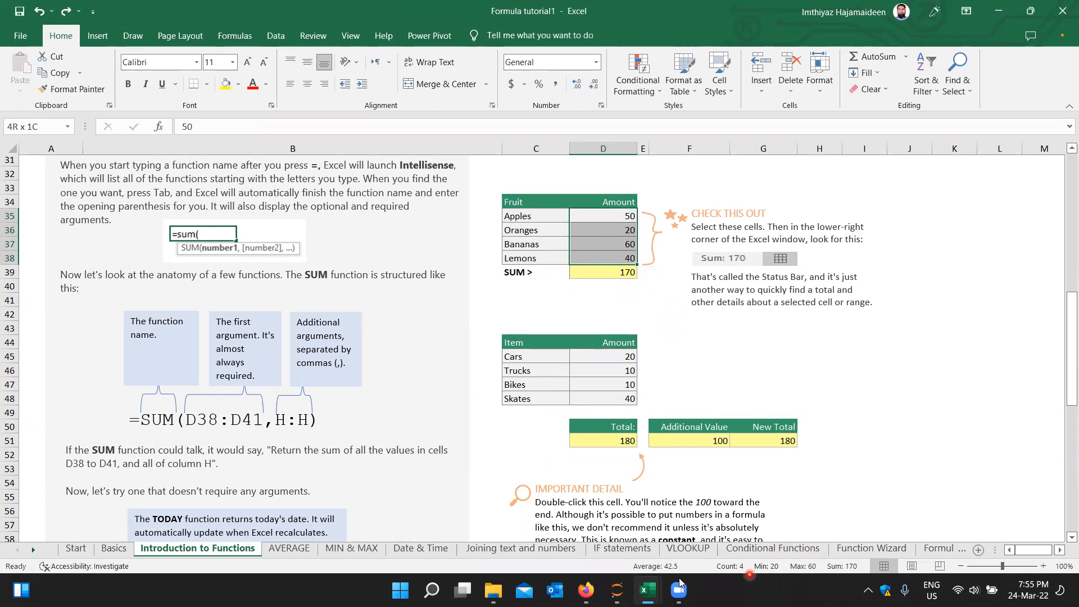
right_click(851, 569)
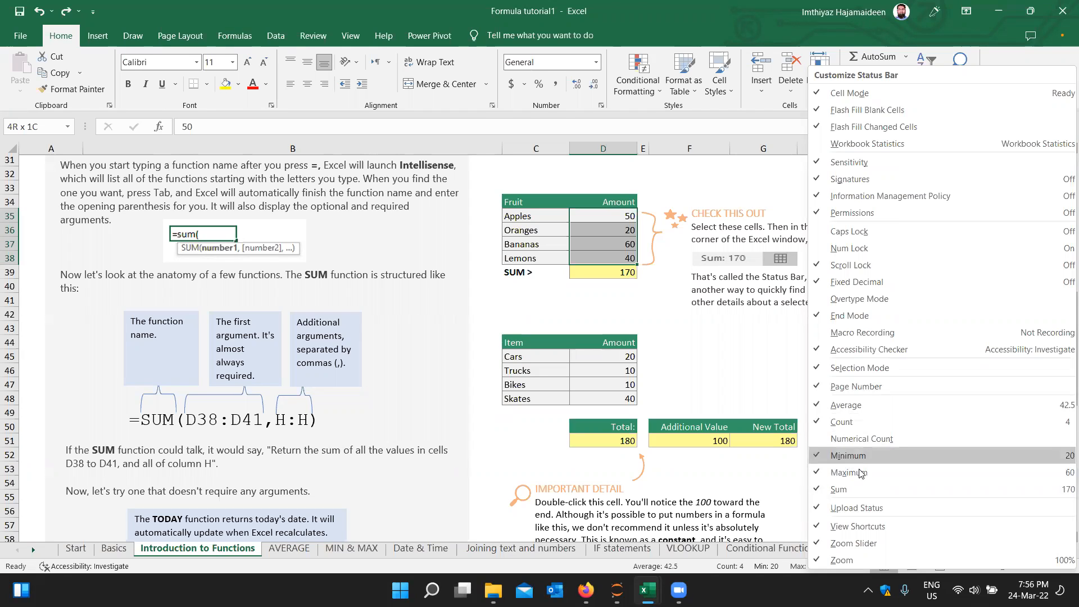
left_click(769, 469)
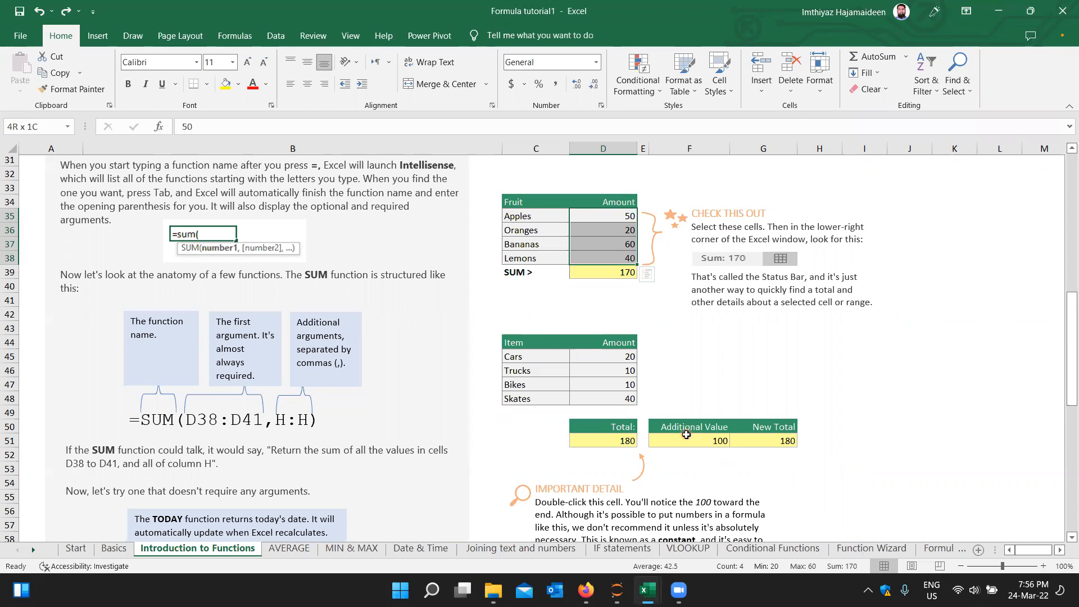
scroll(686, 434, "down", 6)
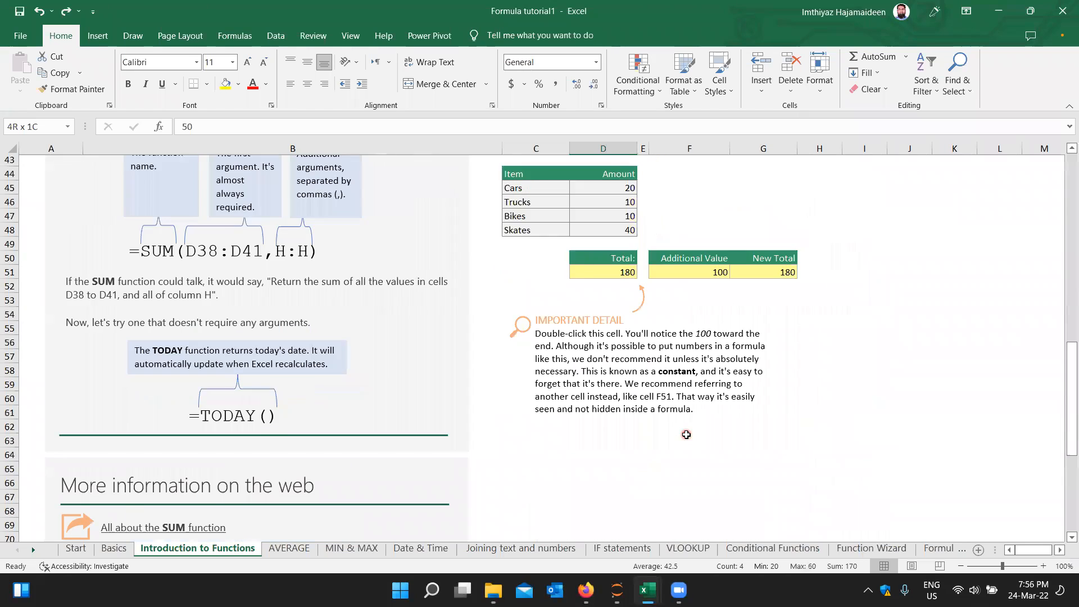
scroll(686, 435, "down", 5)
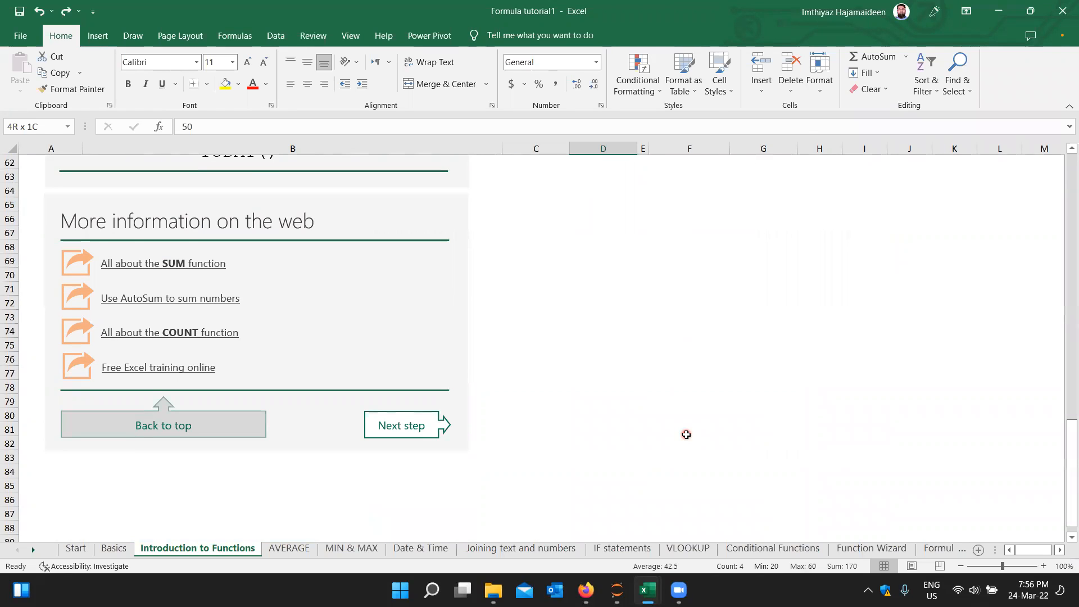
scroll(687, 435, "up", 1)
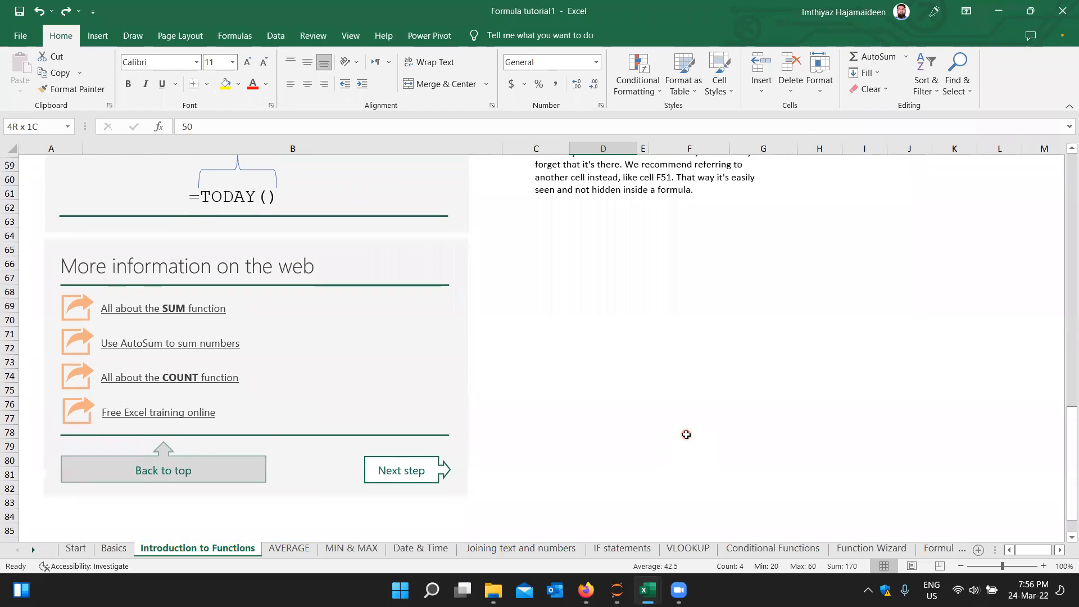
On the AVERAGE sheet, enter =AVERAGE(D3:D6) in D7 for a Fruit average of 42.5
left_click(413, 470)
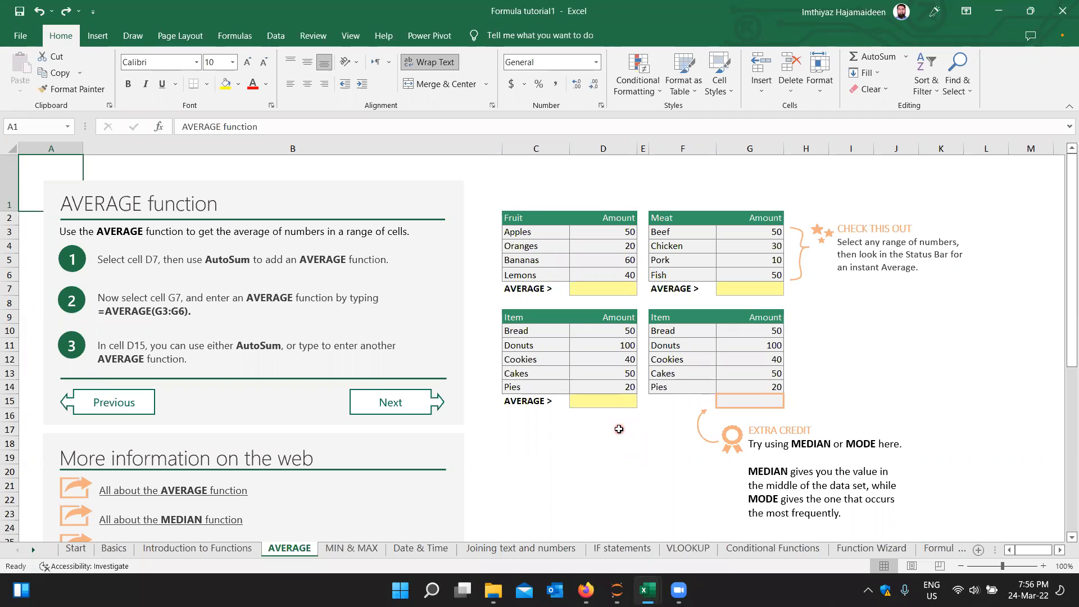
left_click(615, 289)
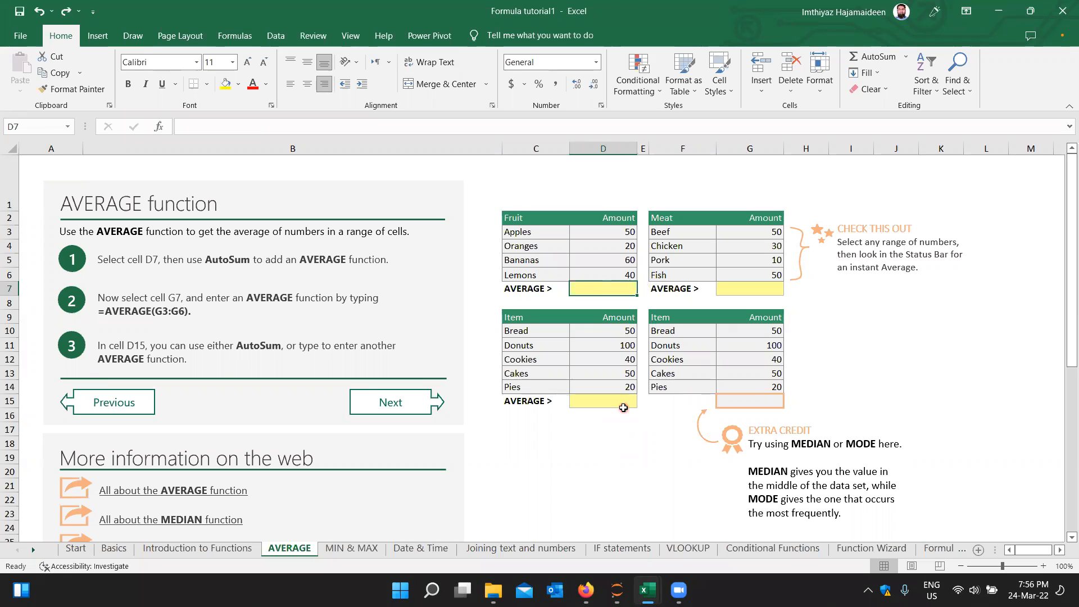
type("=a")
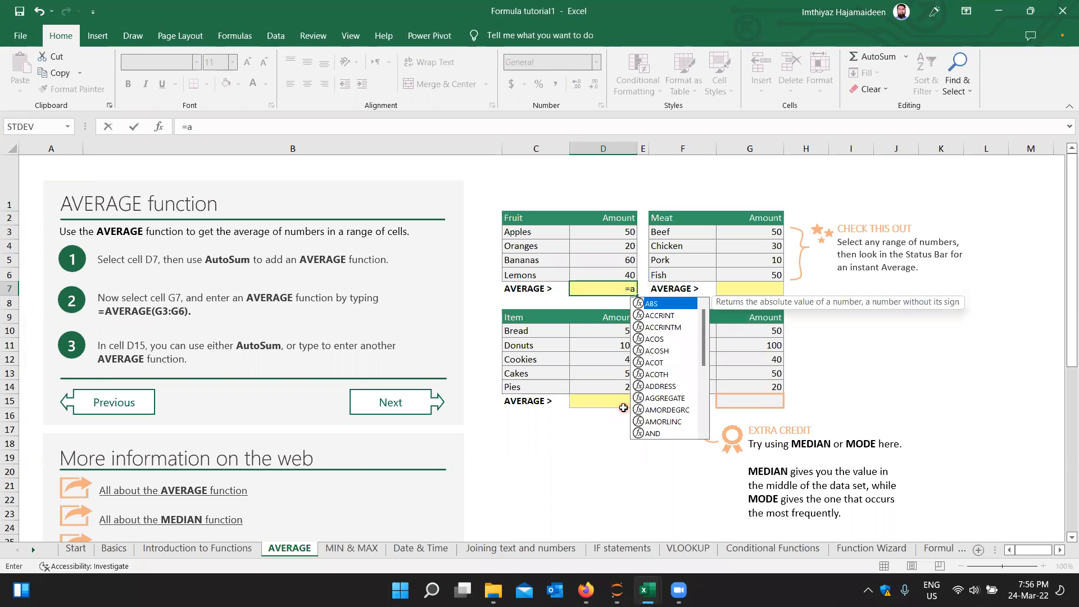
type("v")
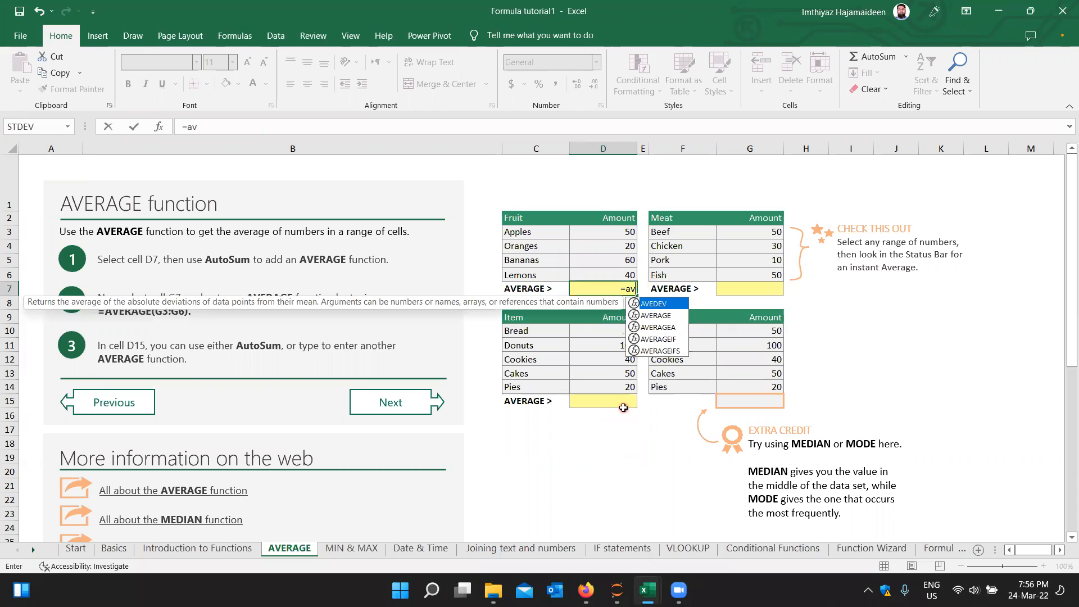
type("e")
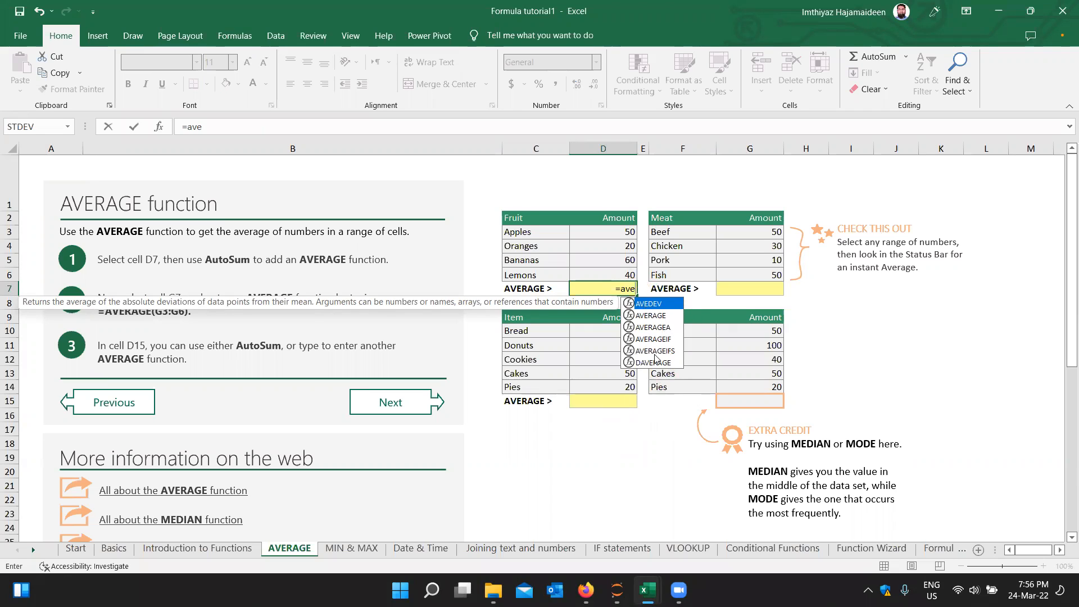
double_click(657, 316)
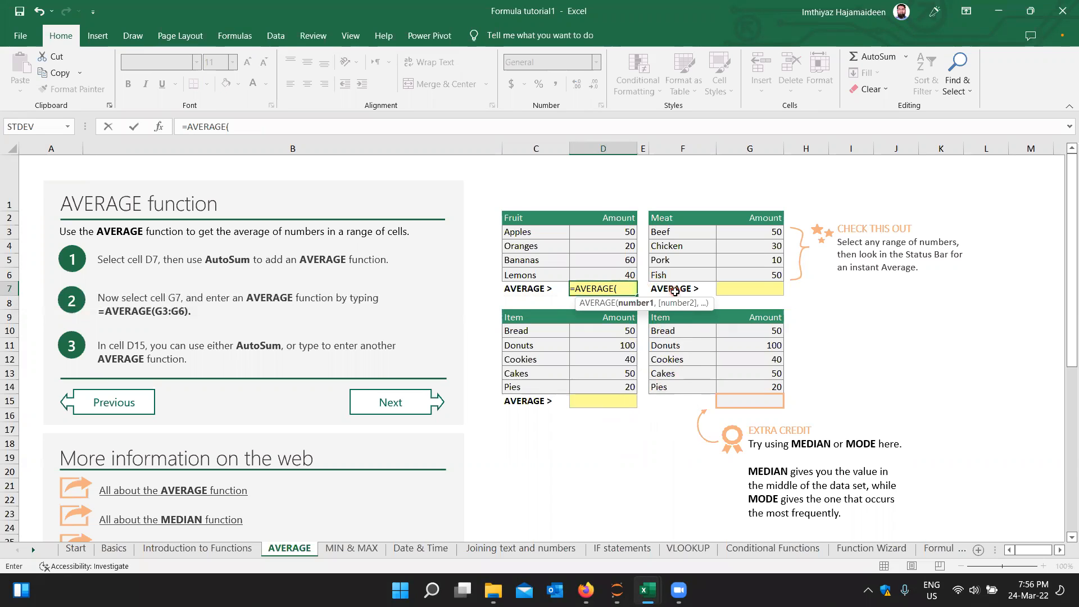
key("Up")
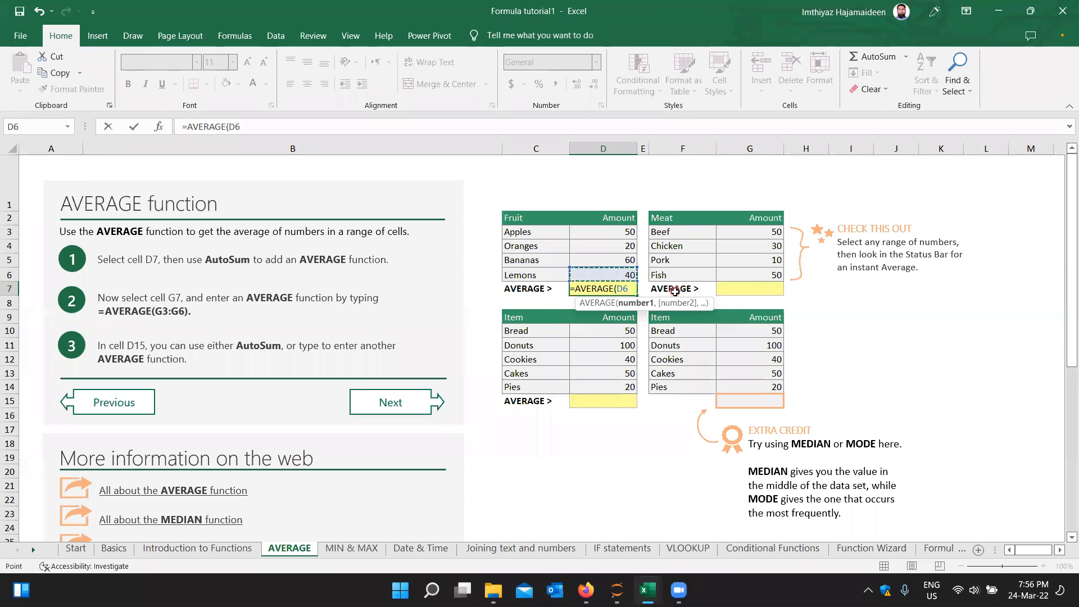
key("shift+Up")
key("shift+Up")
key("shift+Up")
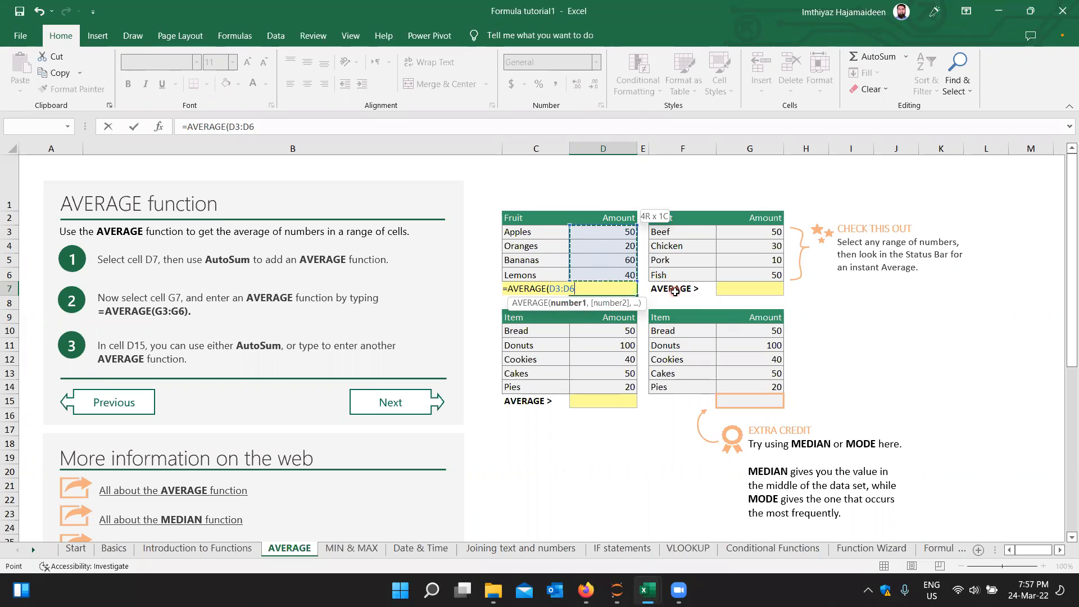
key("ctrl+Return")
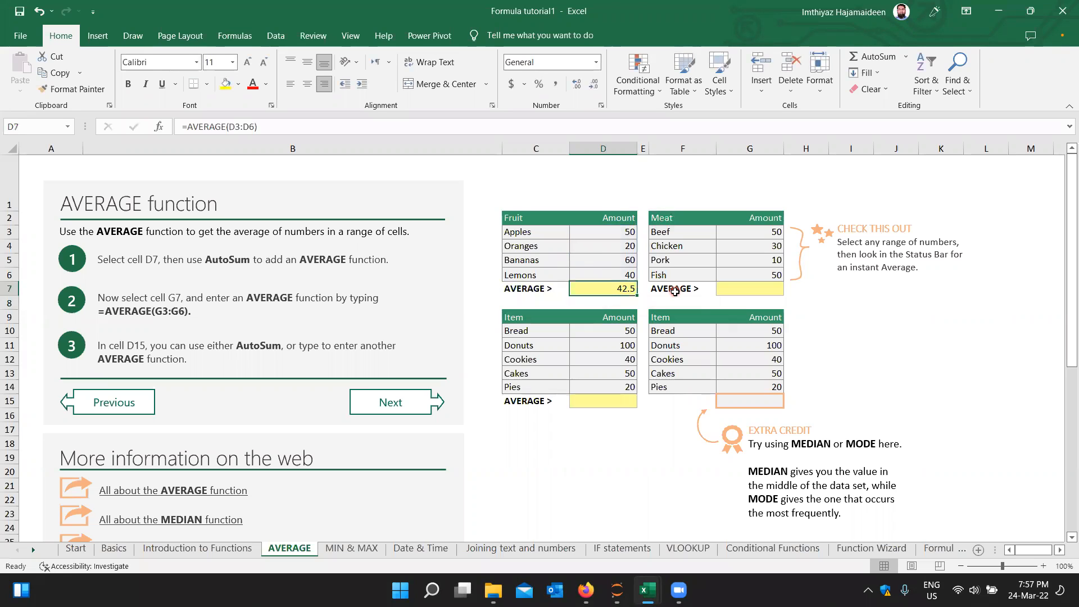
key("Up")
key("Up")
key("Up")
key("Up")
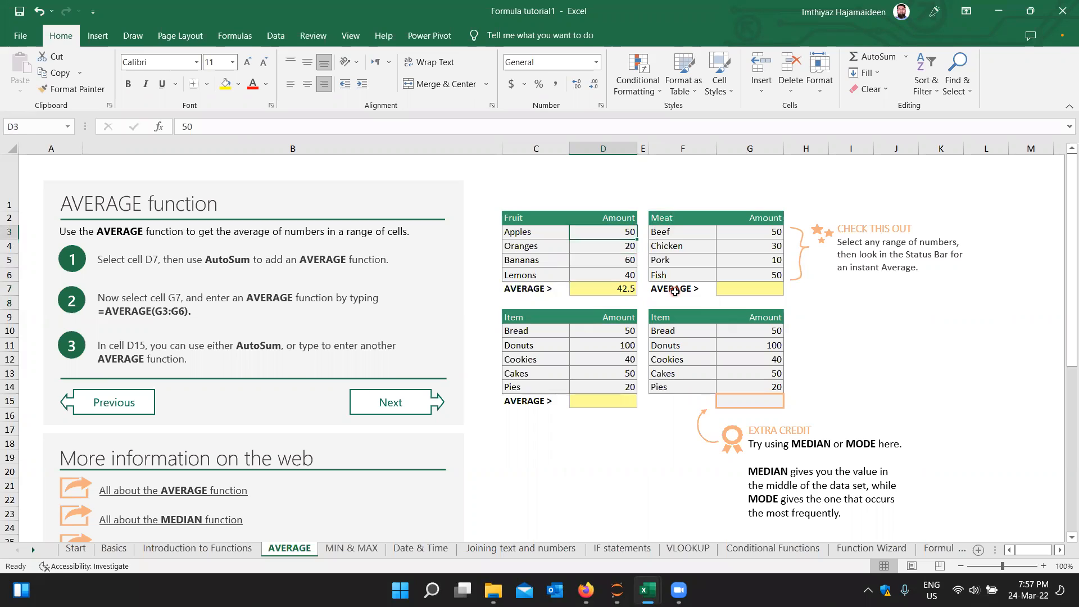
key("shift+Down")
key("shift+Down")
key("shift+Down")
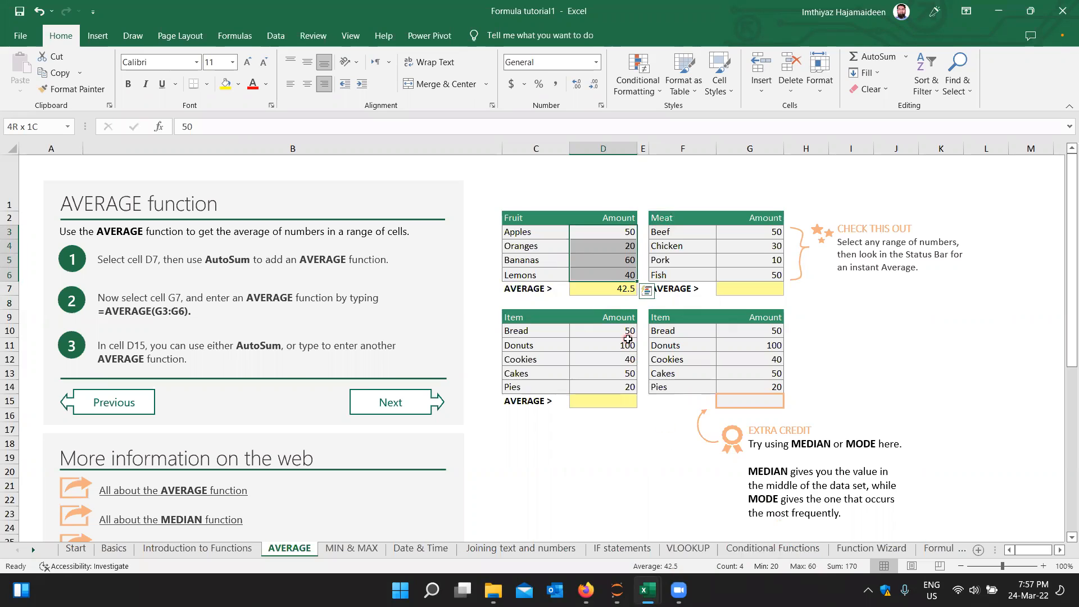
left_click(624, 290)
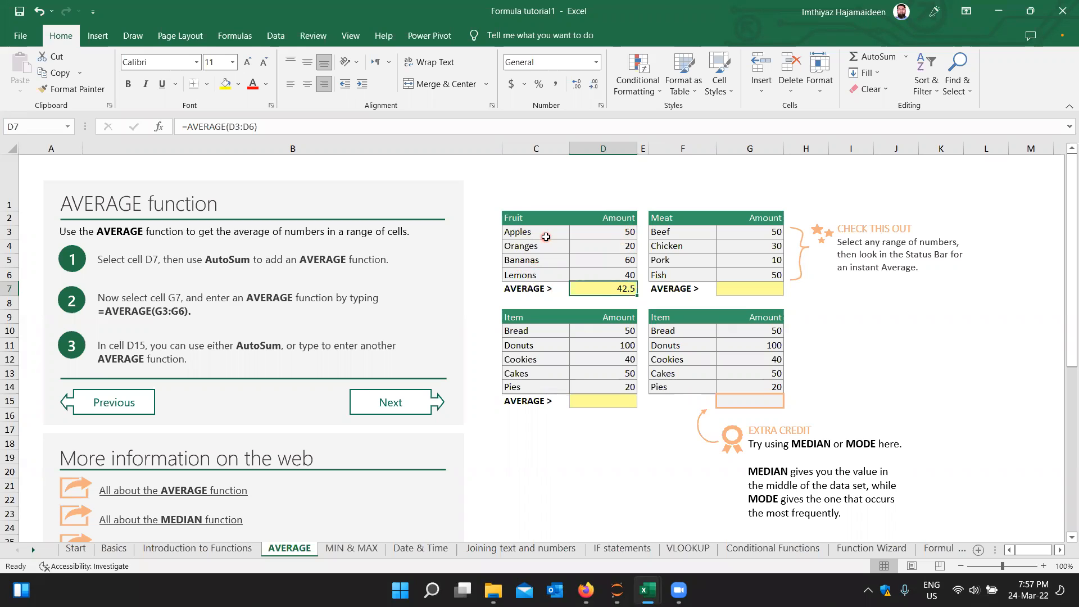
Enter =AVERAGE(G3:G6) in G7, giving a Meat average of 35
left_click(751, 289)
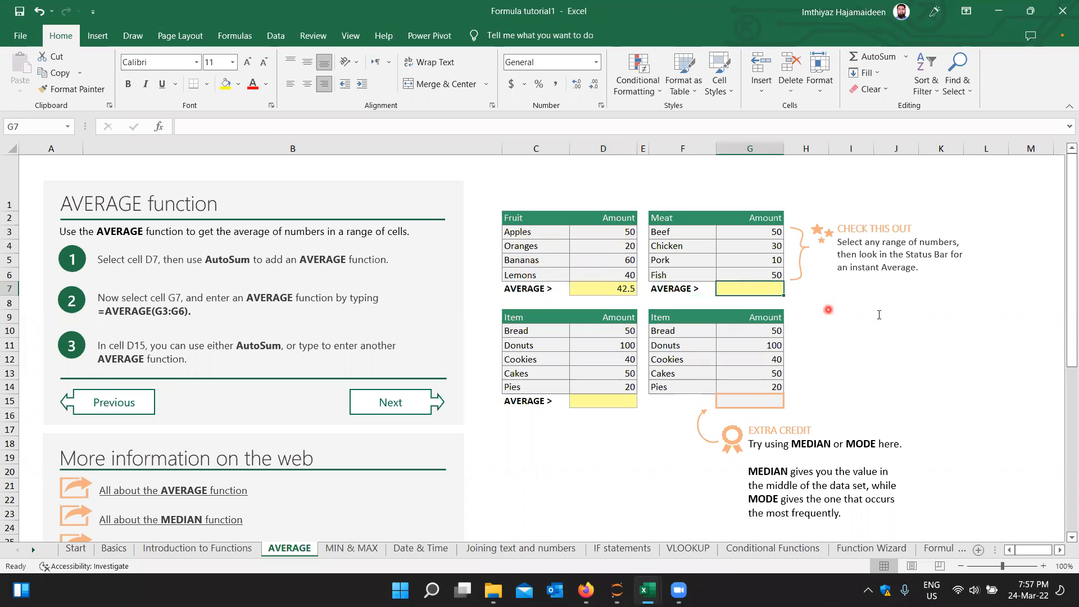
type("=")
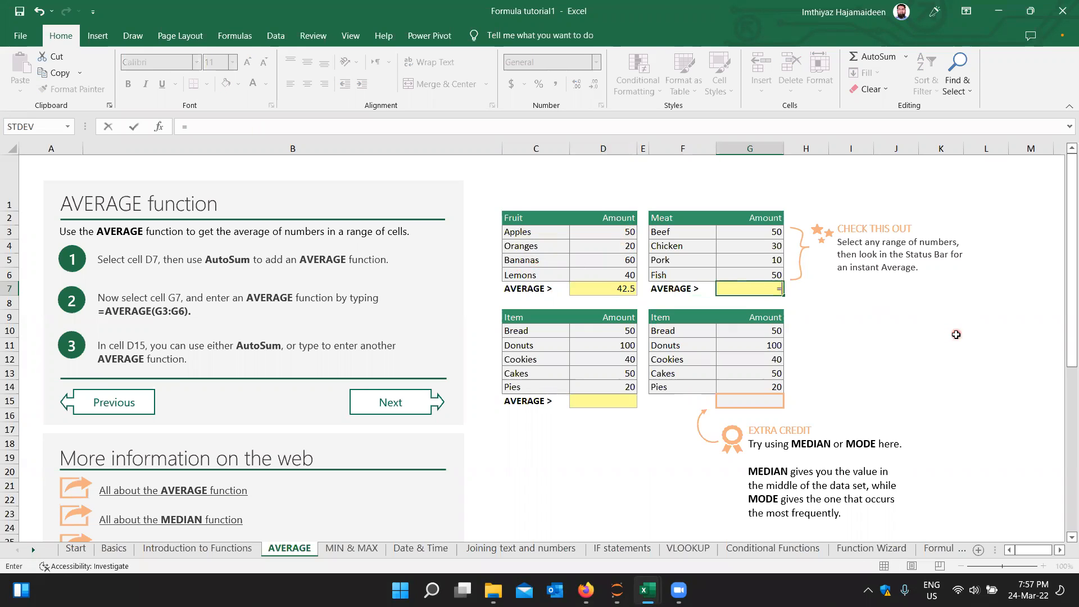
type("ave")
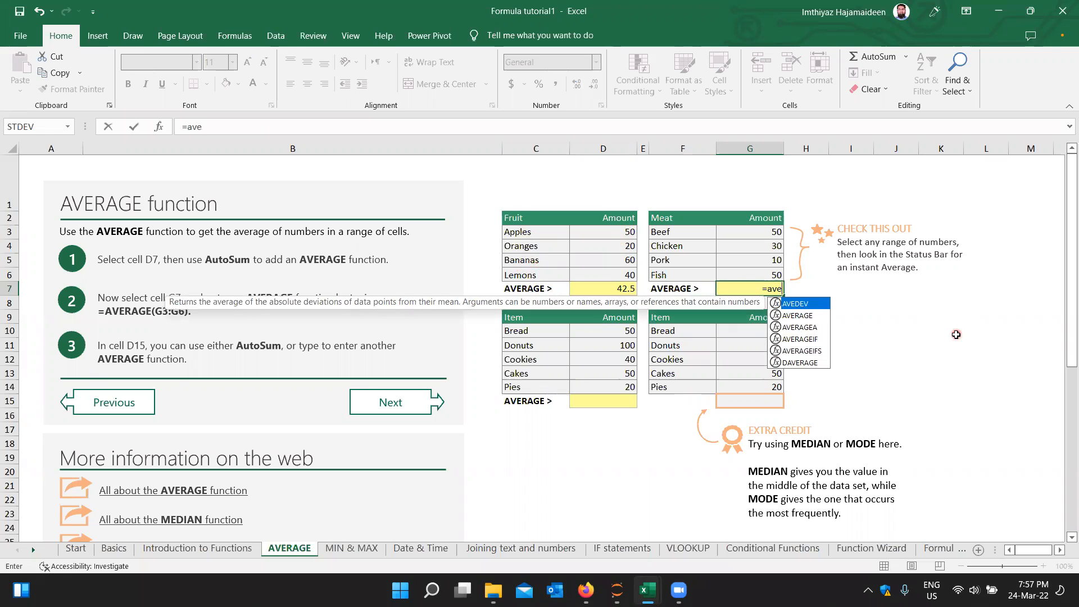
key("Down")
key("Tab")
type("G3:G6)")
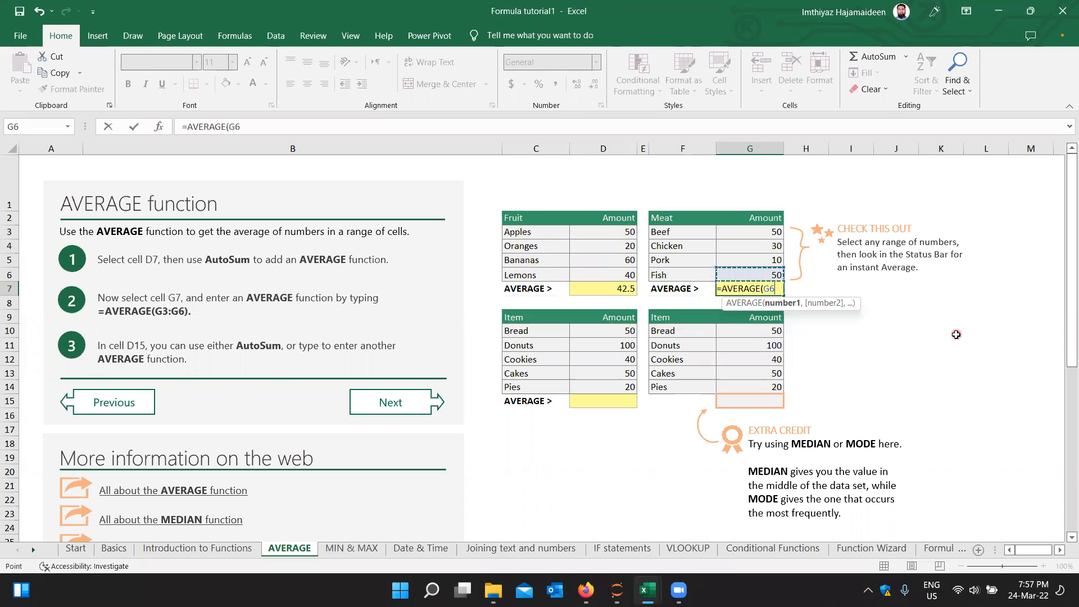
key("Return")
key("Up")
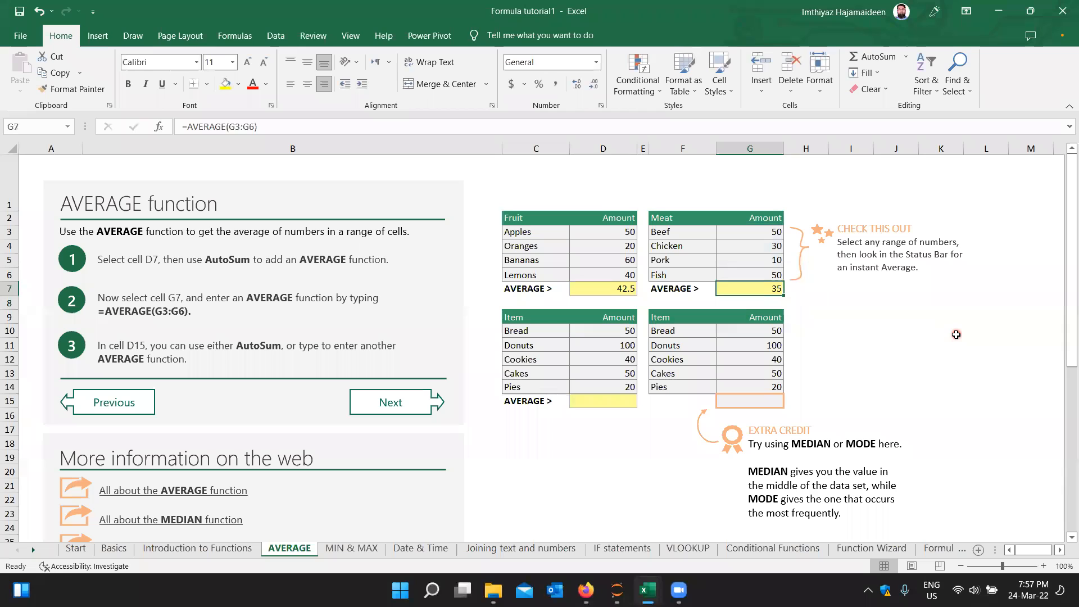
key("Down")
key("Down")
key("Down")
key("Down")
key("Down")
key("Down")
key("Down")
key("Down")
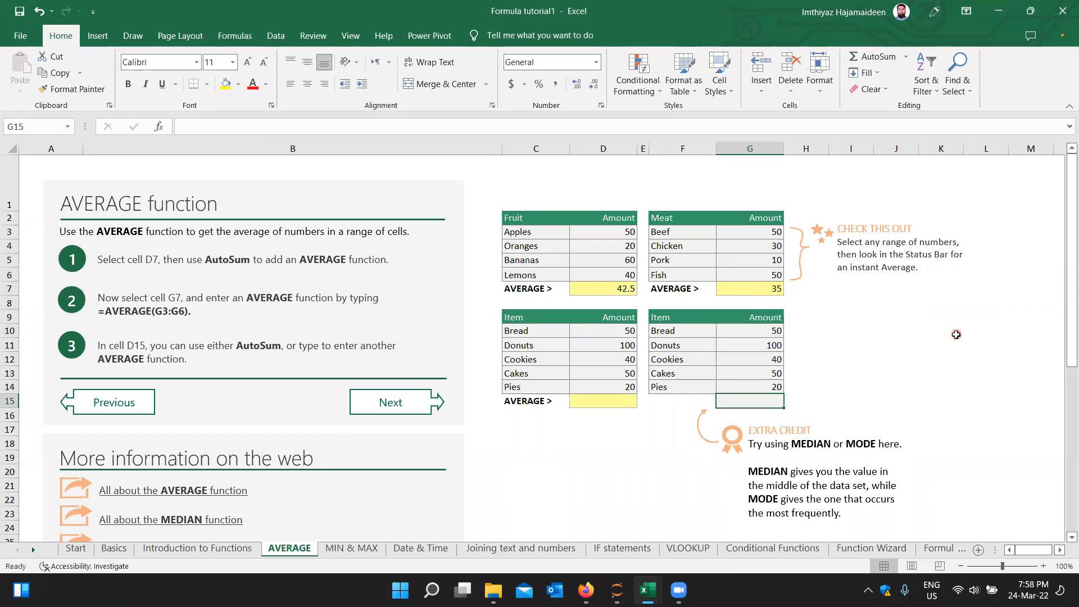
key("Left")
key("Left")
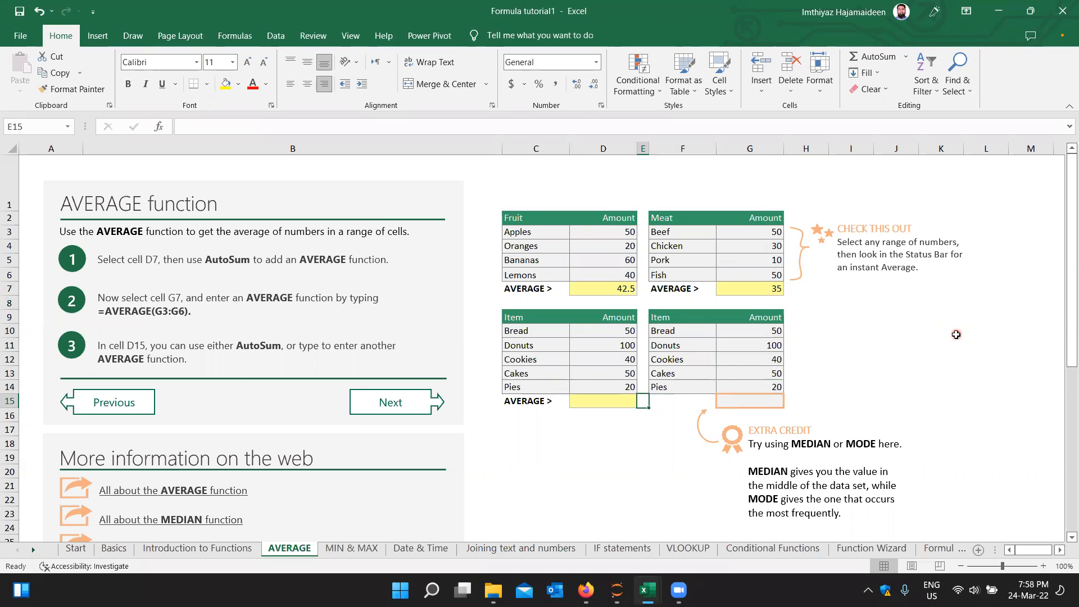
key("Left")
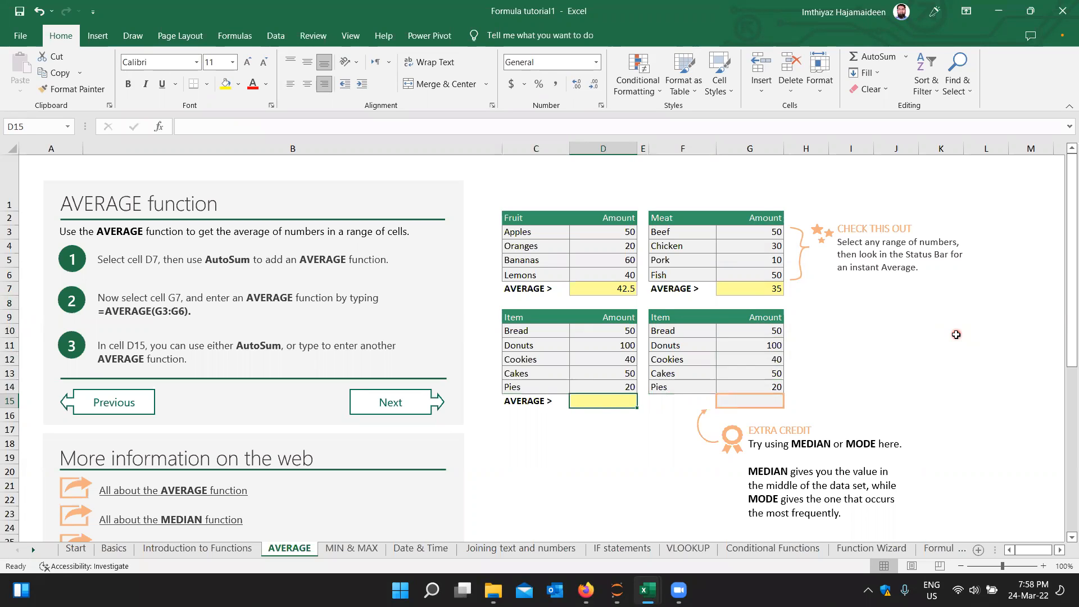
Enter =MEDIAN(G10:G14) in G15, returning 50, then select the amounts to check
key("Right")
key("Right")
key("Right")
type("=medi")
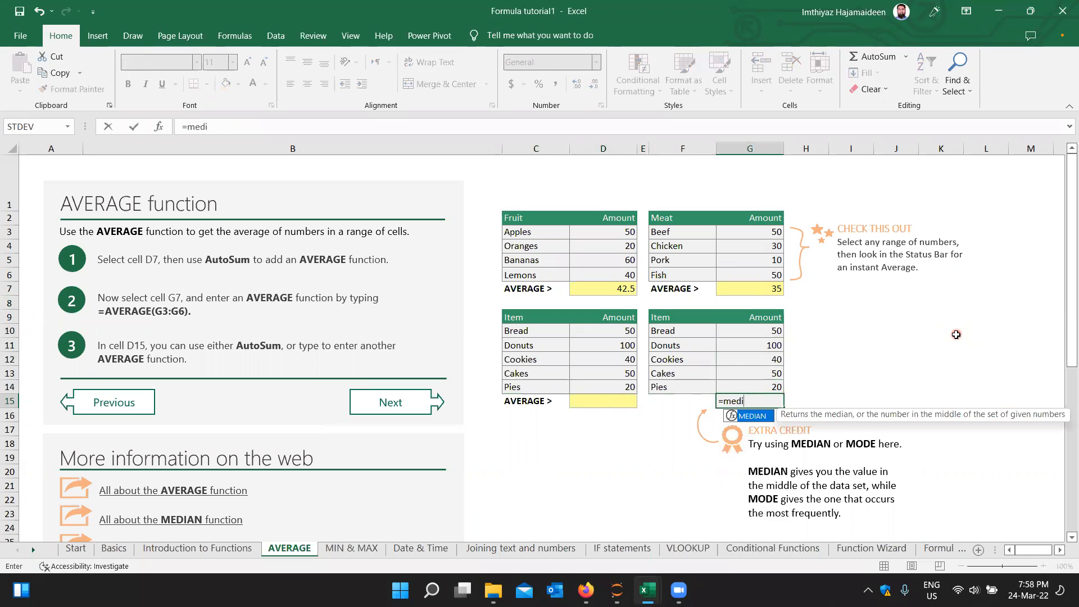
key("Tab")
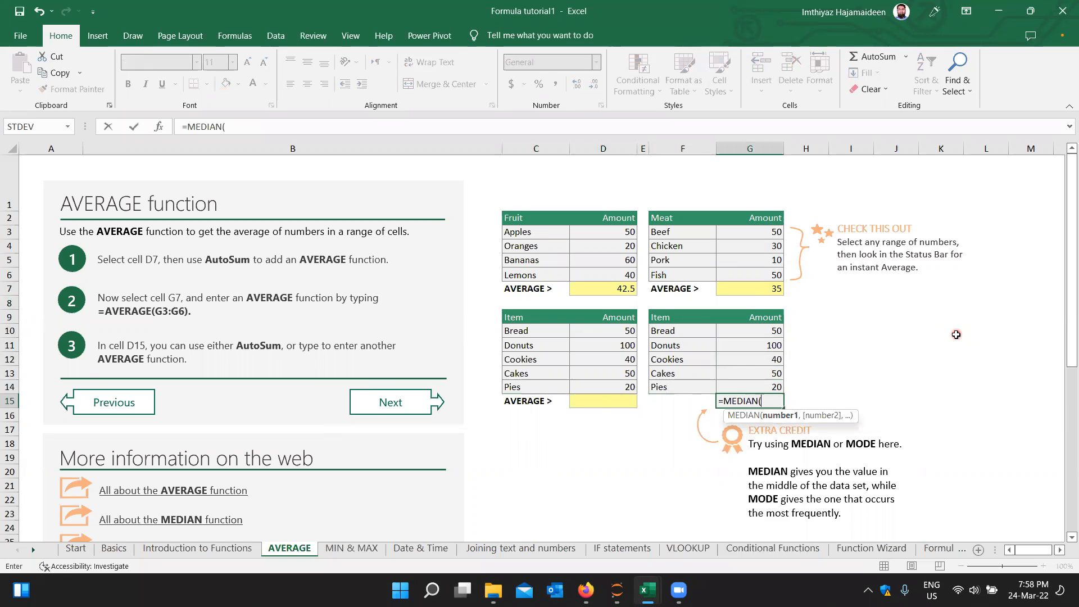
key("Up")
key("shift+Up")
key("shift+Up")
key("shift+Up")
key("shift+Up")
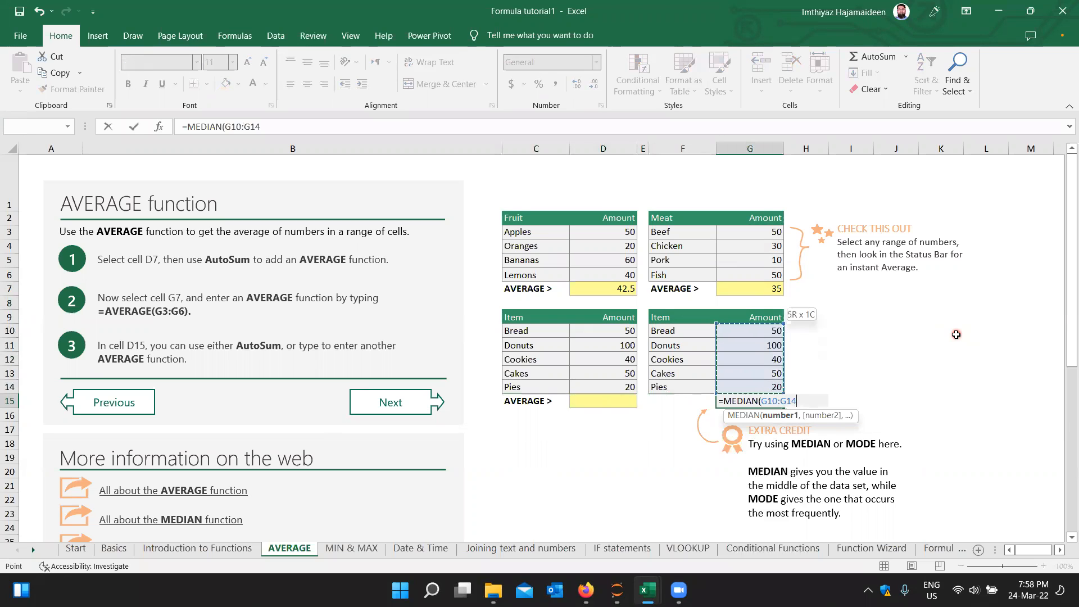
key("Return")
key("Up")
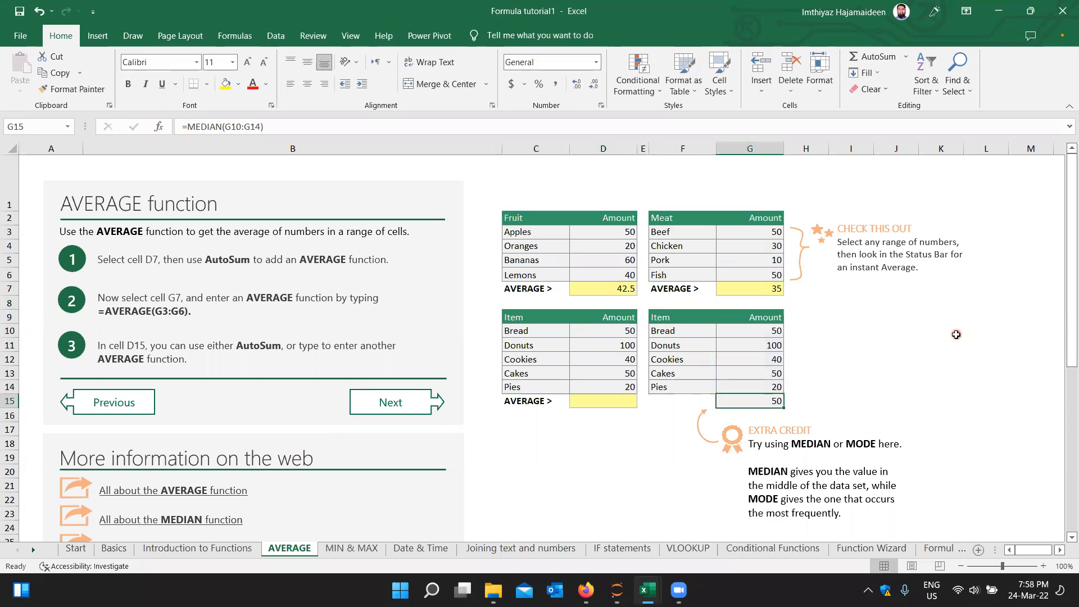
key("Up")
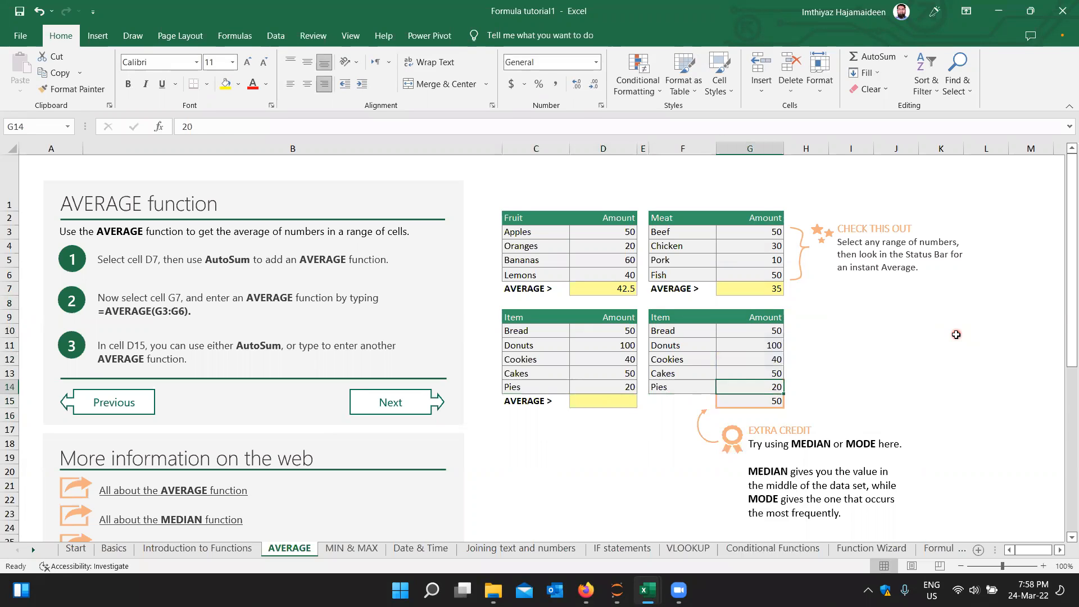
key("Down")
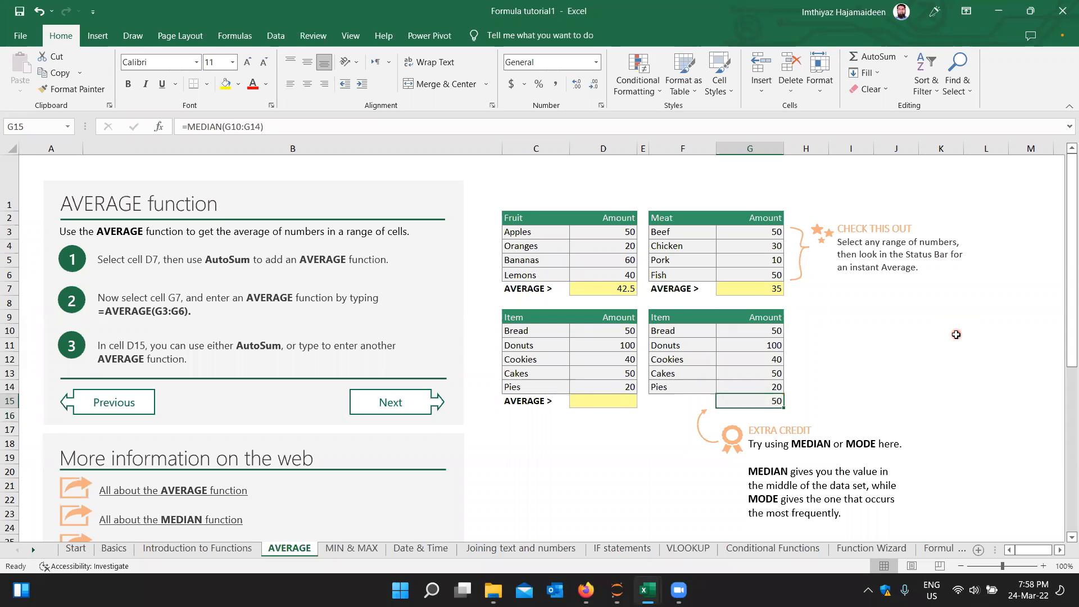
key("Up")
key("Up")
key("Up")
key("Up")
key("Up")
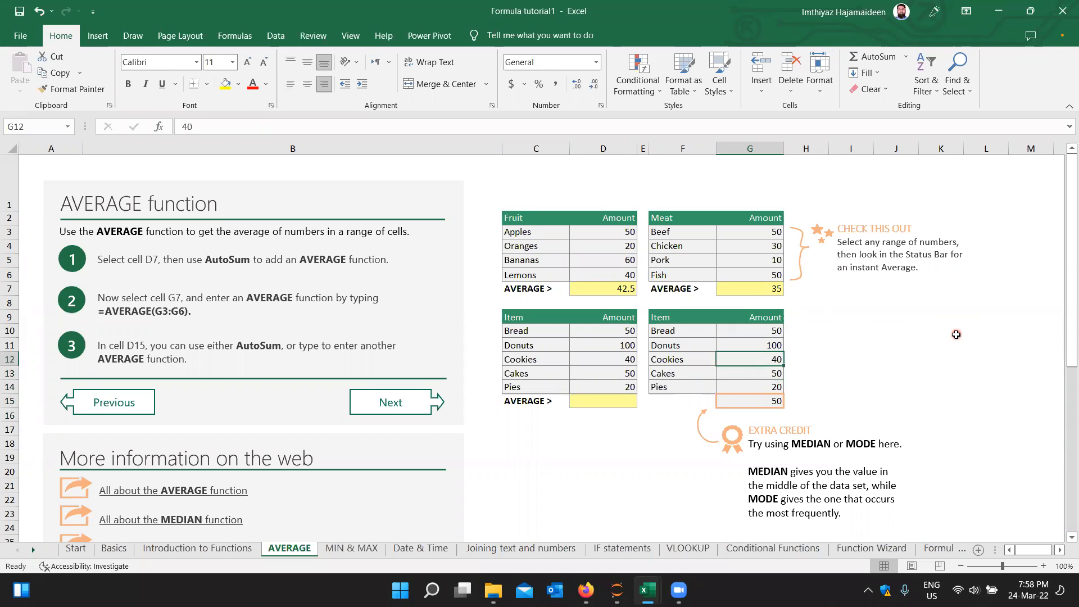
key("shift+Down")
key("shift+Down")
key("shift+Down")
key("shift+Down")
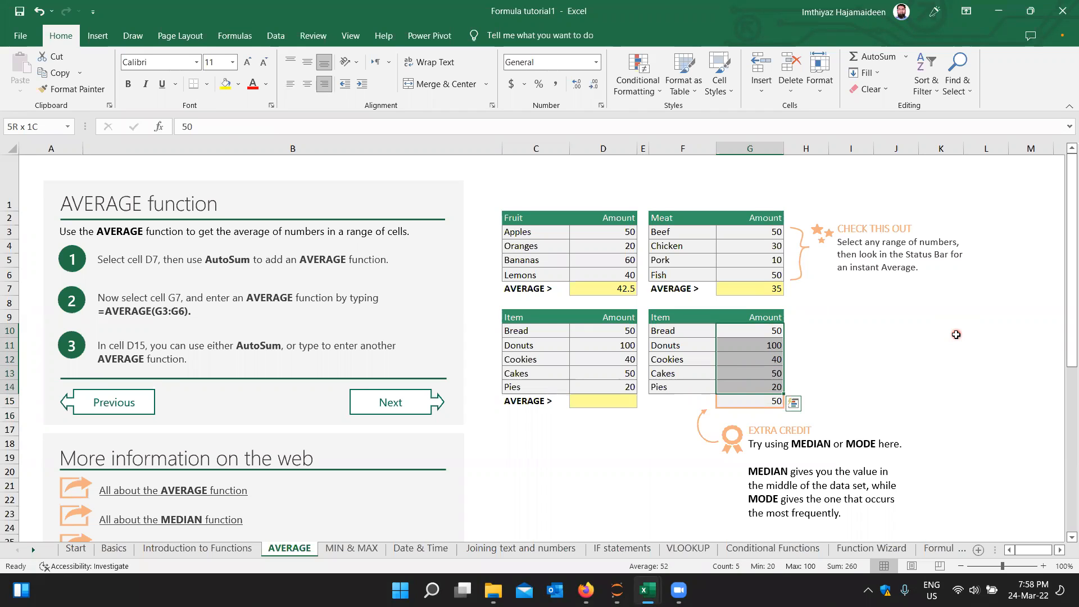
Sort only the G10:G14 amounts smallest to largest: 20, 40, 50, 50, 100
left_click(930, 90)
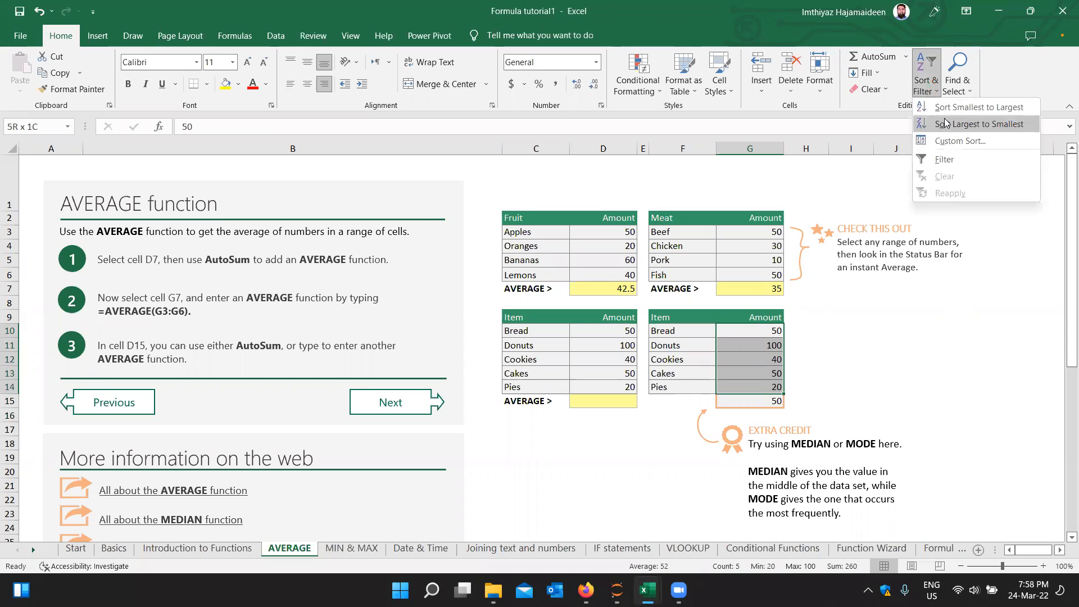
left_click(944, 113)
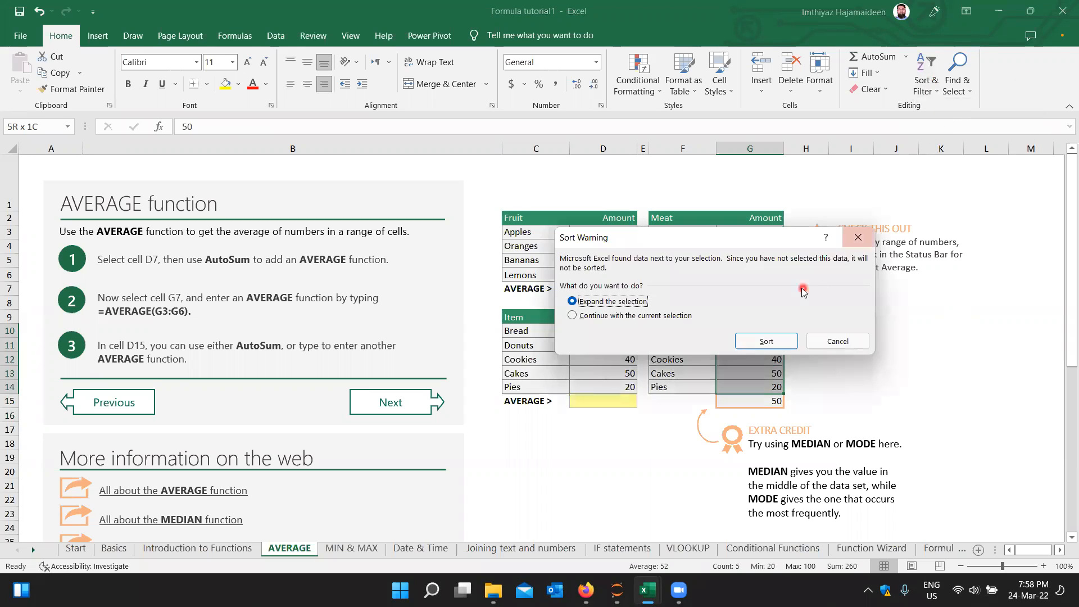
left_click(770, 343)
left_click(677, 316)
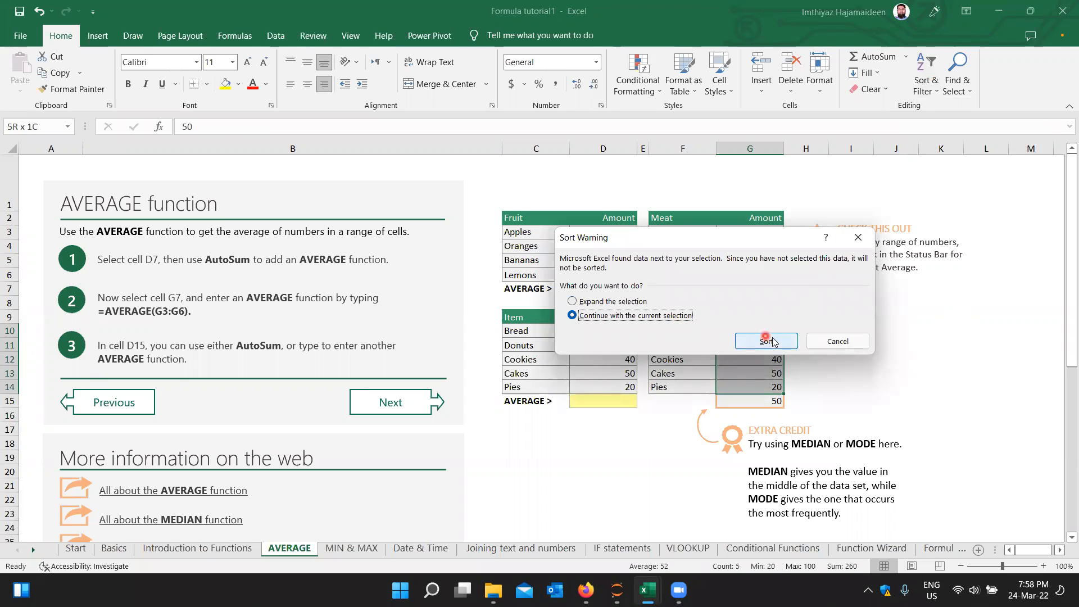
left_click(770, 342)
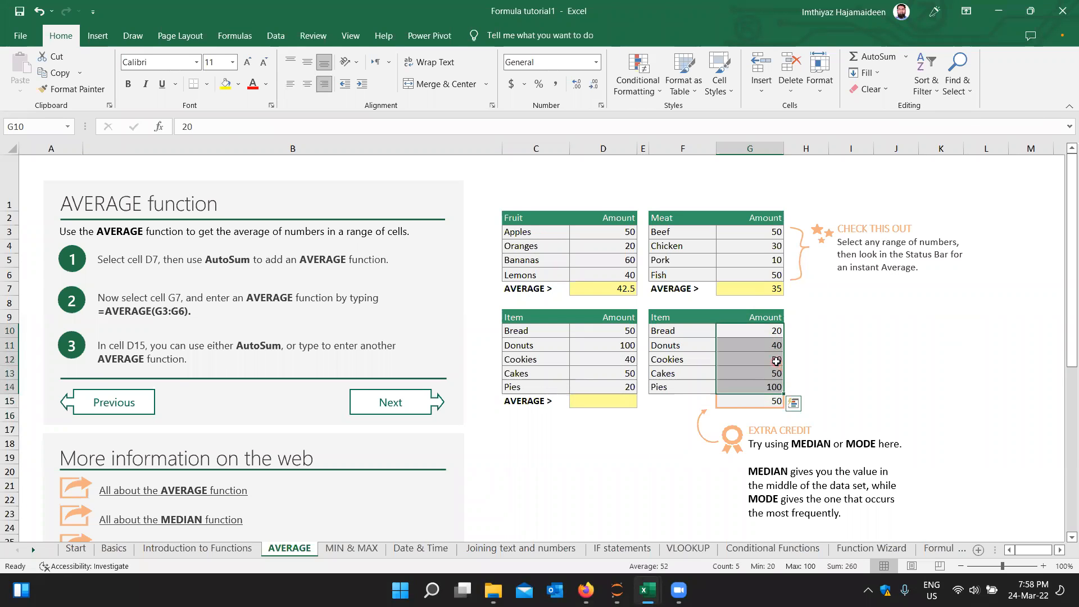
left_click(776, 360)
key("Up")
key("Down")
key("Down")
key("Down")
Replace G15's median with a MODE formula over the second table's amounts
key("Up")
key("Up")
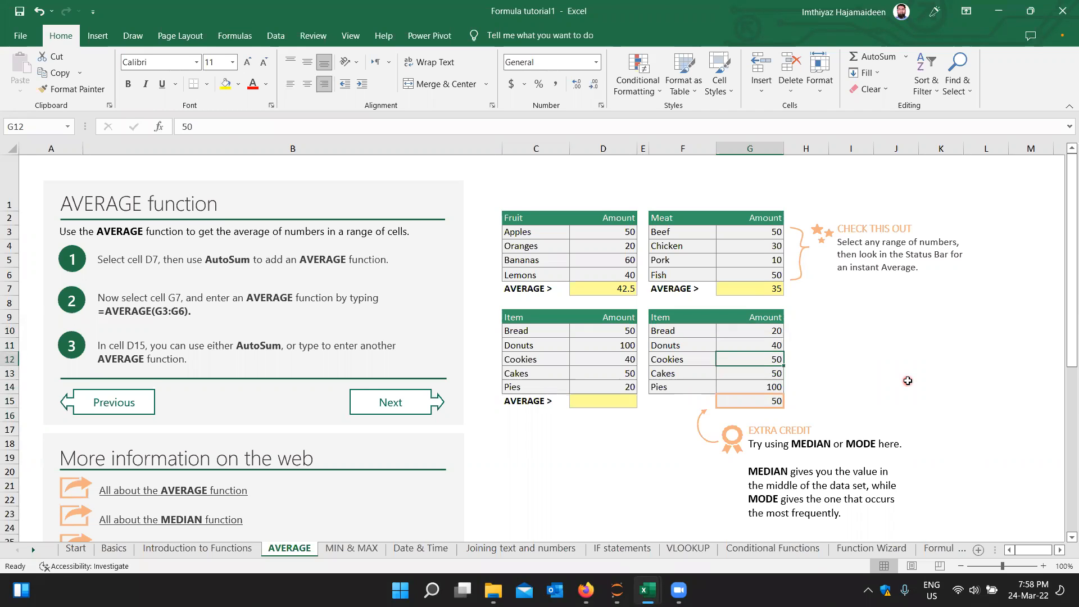
key("Down")
key("Down")
key("Down")
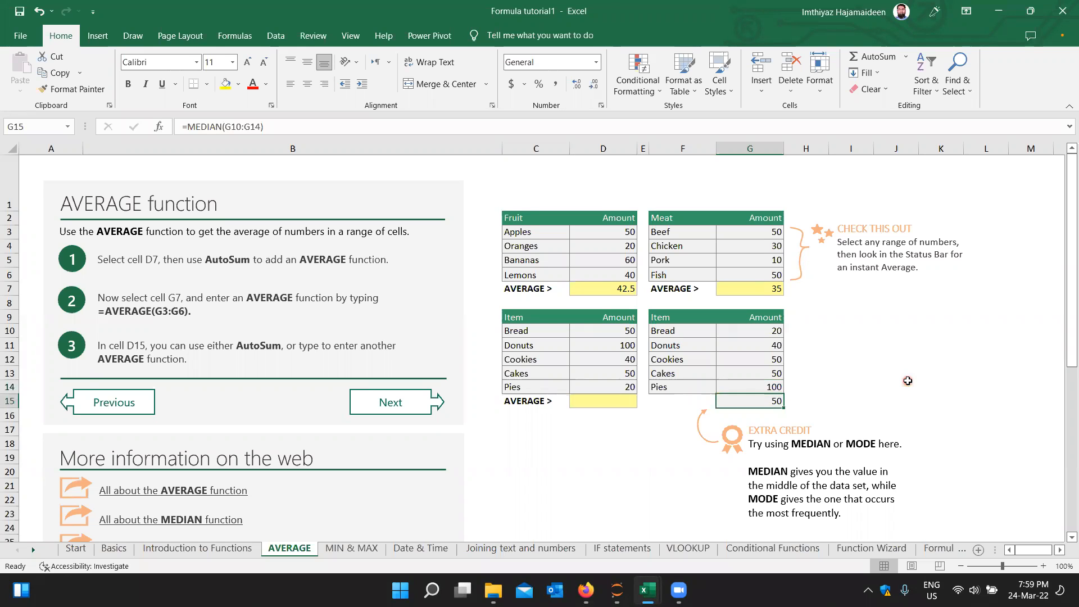
type("=")
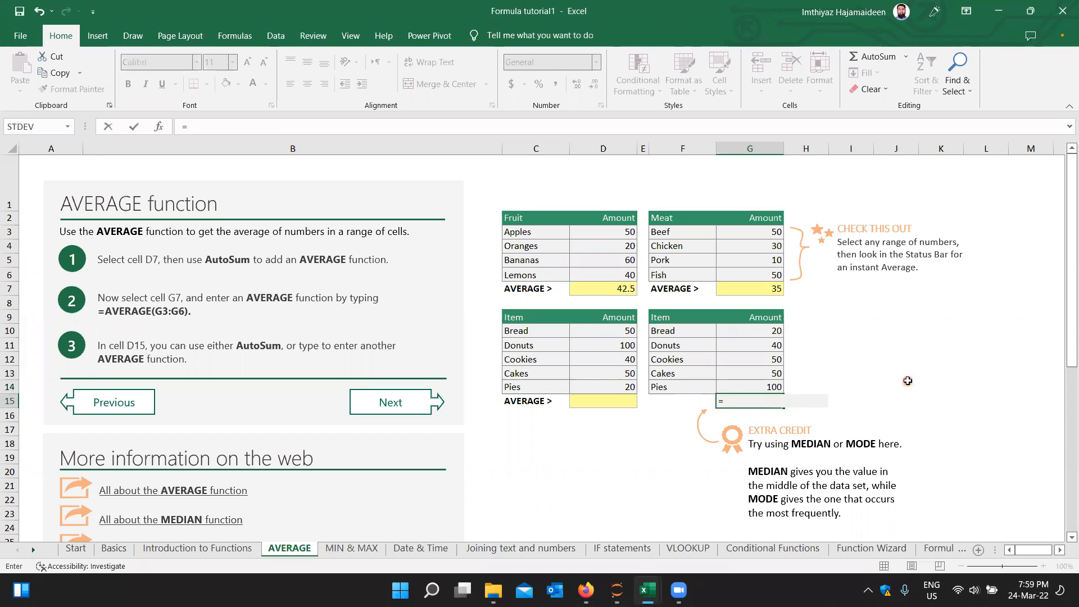
type("mode(")
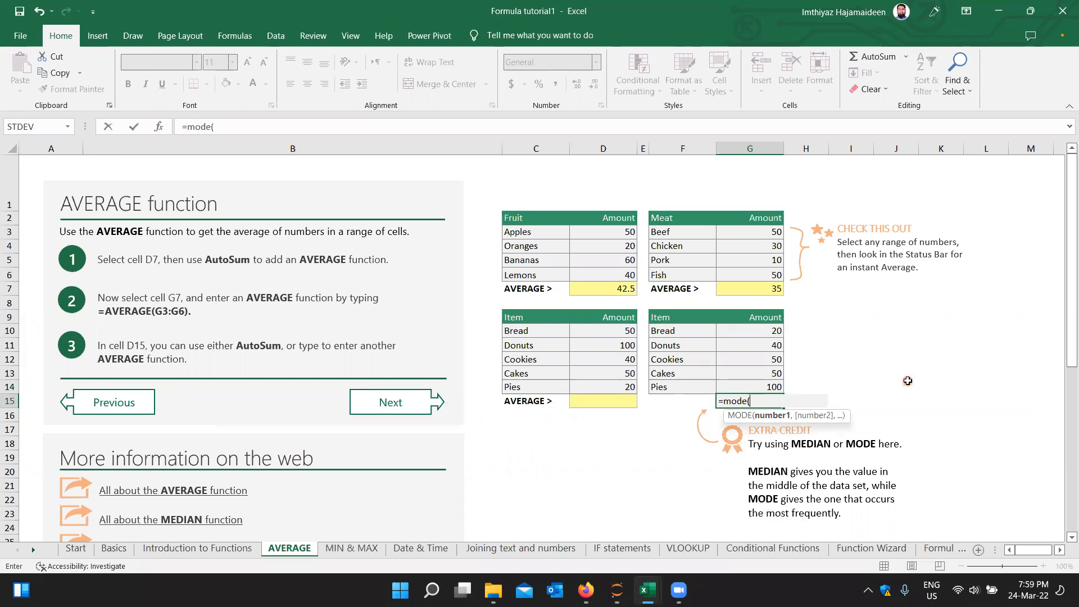
key("Up")
key("Up")
key("Up")
key("Up")
key("shift+Down")
key("shift+Down")
key("shift+Down")
key("Return")
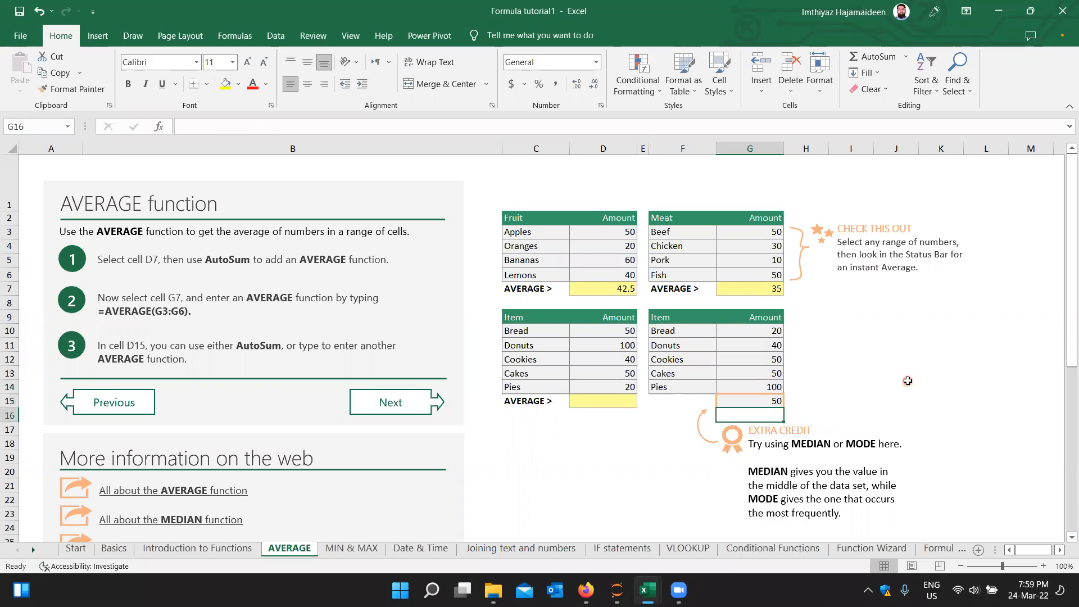
Change the Cookies amount to 40, then to 20, so the mode shows 20
key("Up")
key("Up")
key("Up")
key("Up")
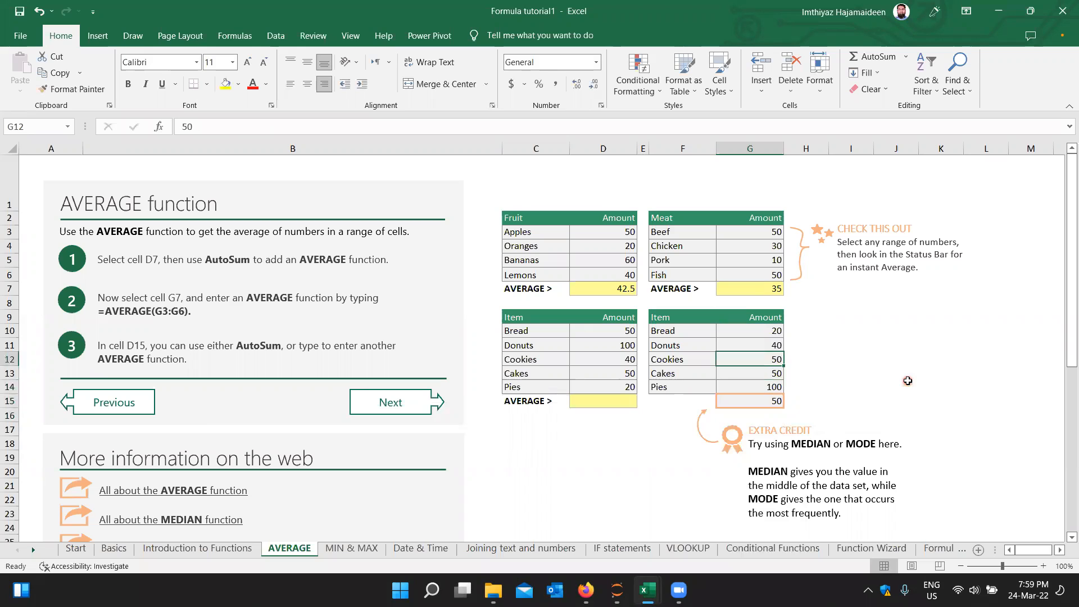
key("Down")
key("Up")
type("40")
key("Return")
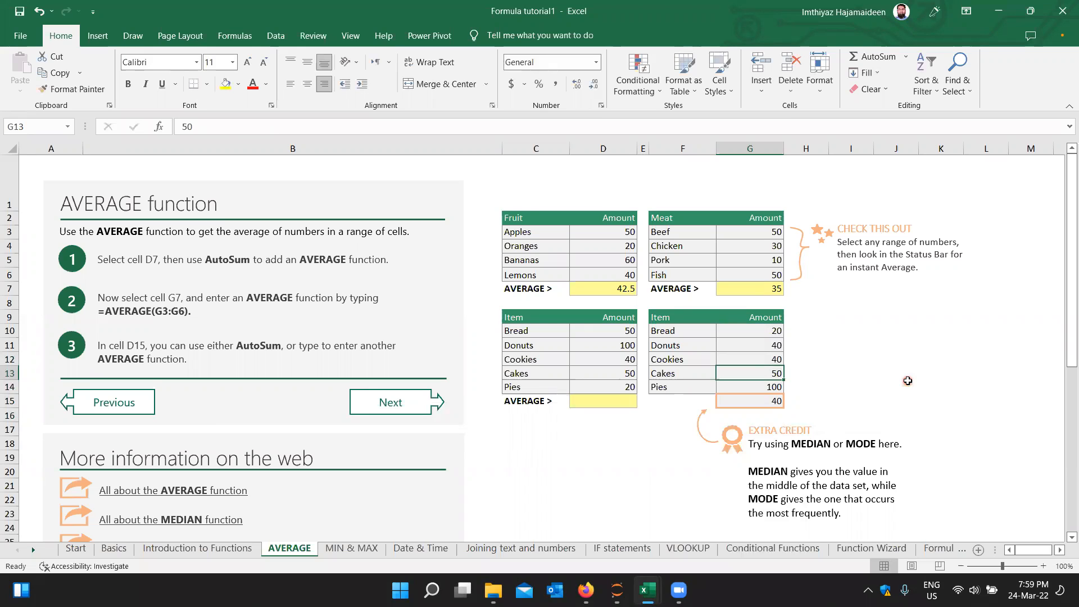
key("Up")
type("20")
key("Return")
key("Down")
key("Down")
key("Down")
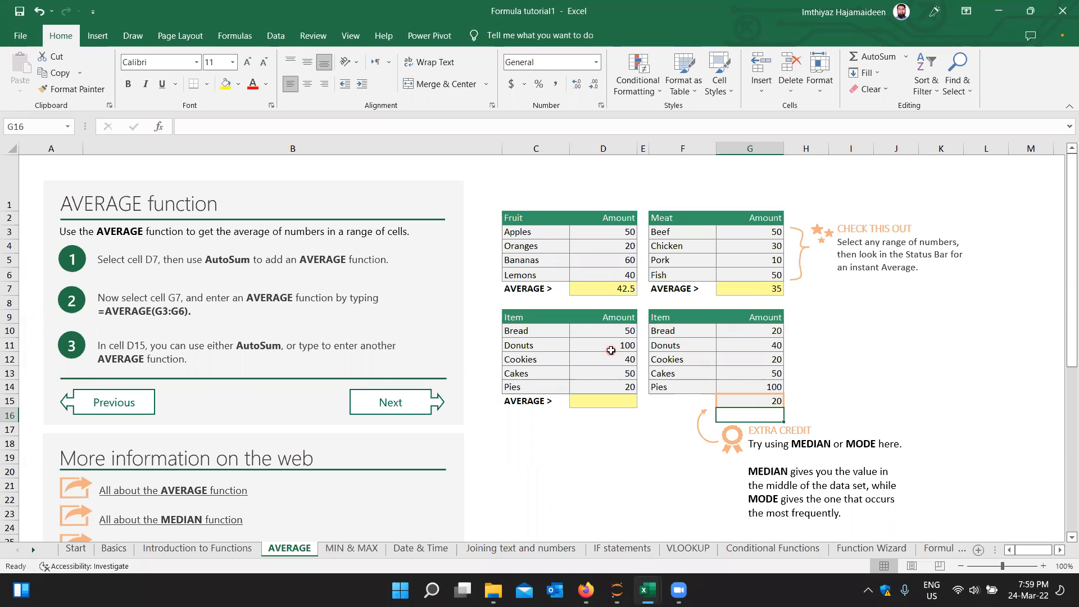
Enter =AVERAGE(D10:D14) in D15 under the first Item table, giving 52
left_click(615, 403)
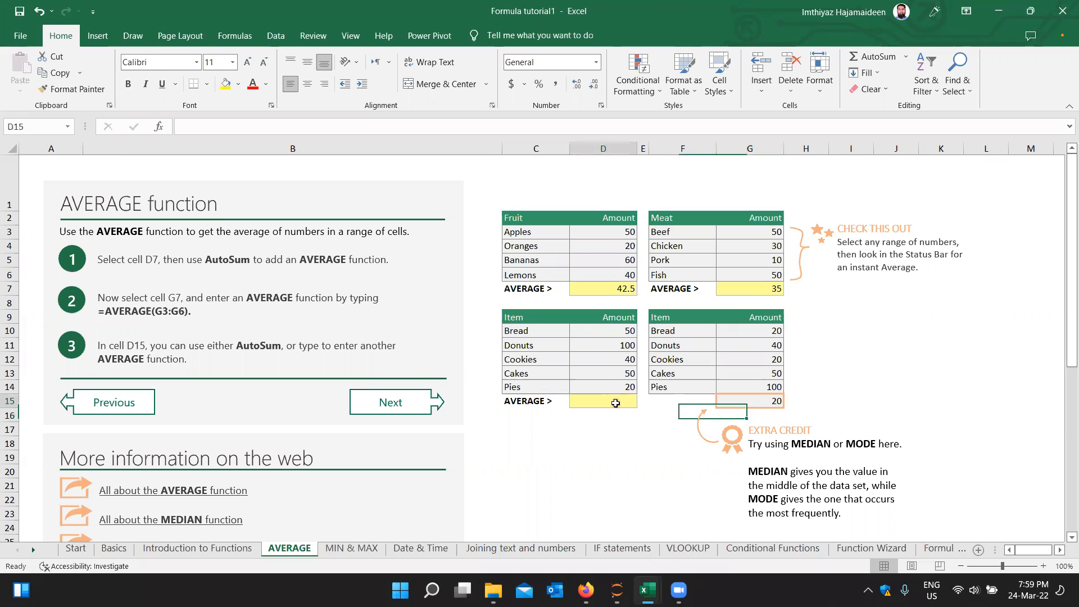
type("=")
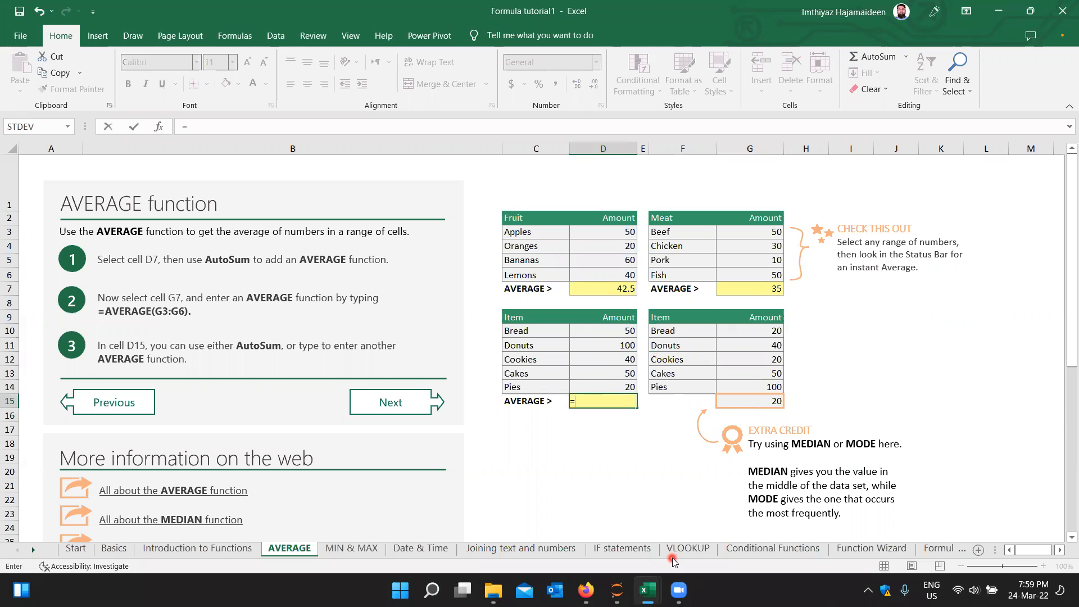
type("ave")
key("Down")
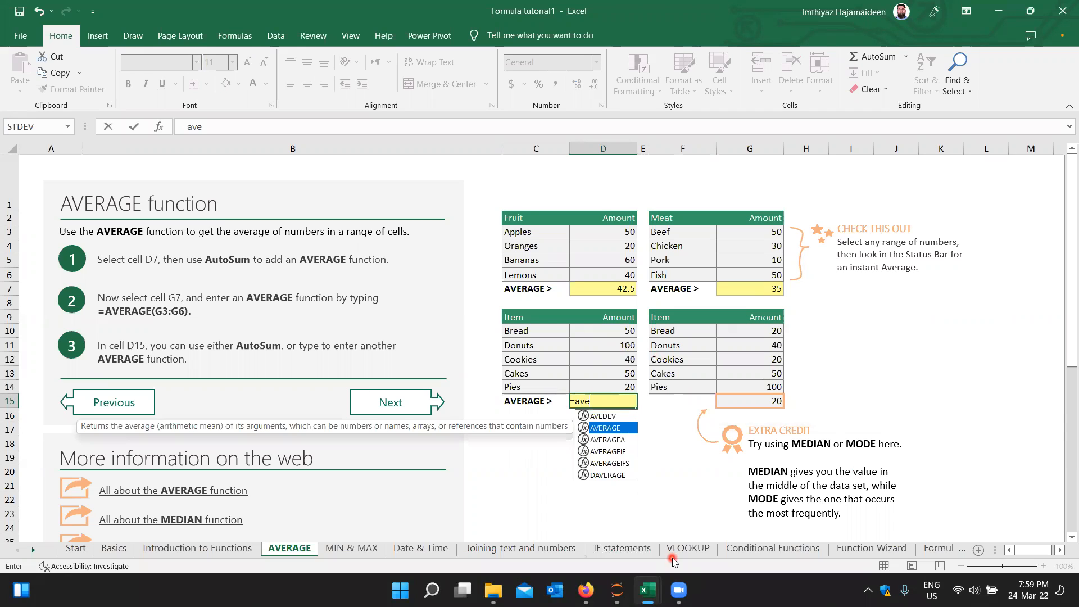
key("Tab")
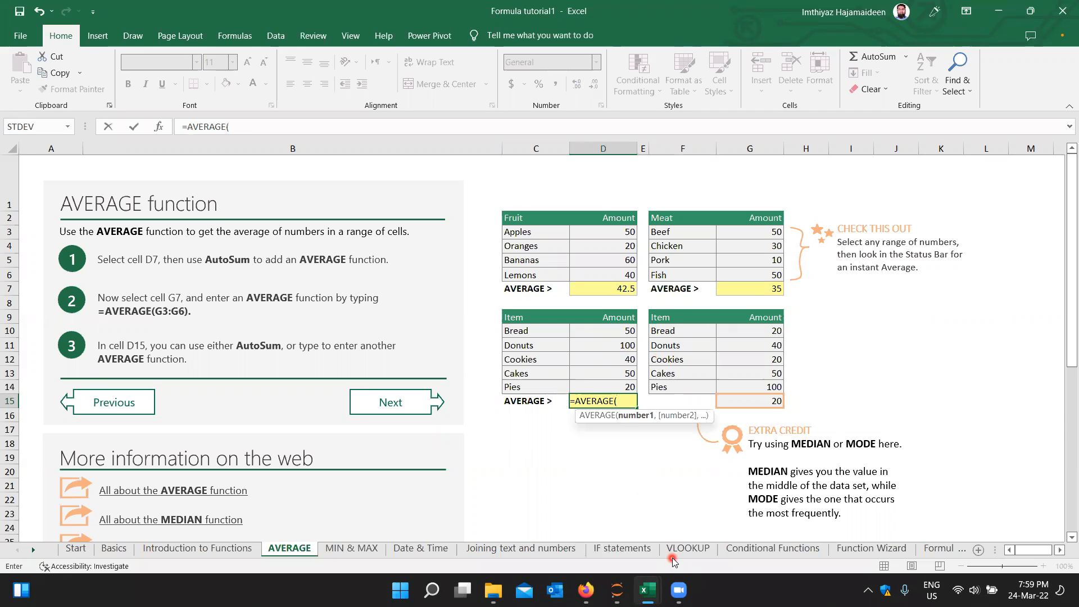
key("Up")
key("shift+Up")
key("shift+Up")
key("shift+Up")
key("shift+Up")
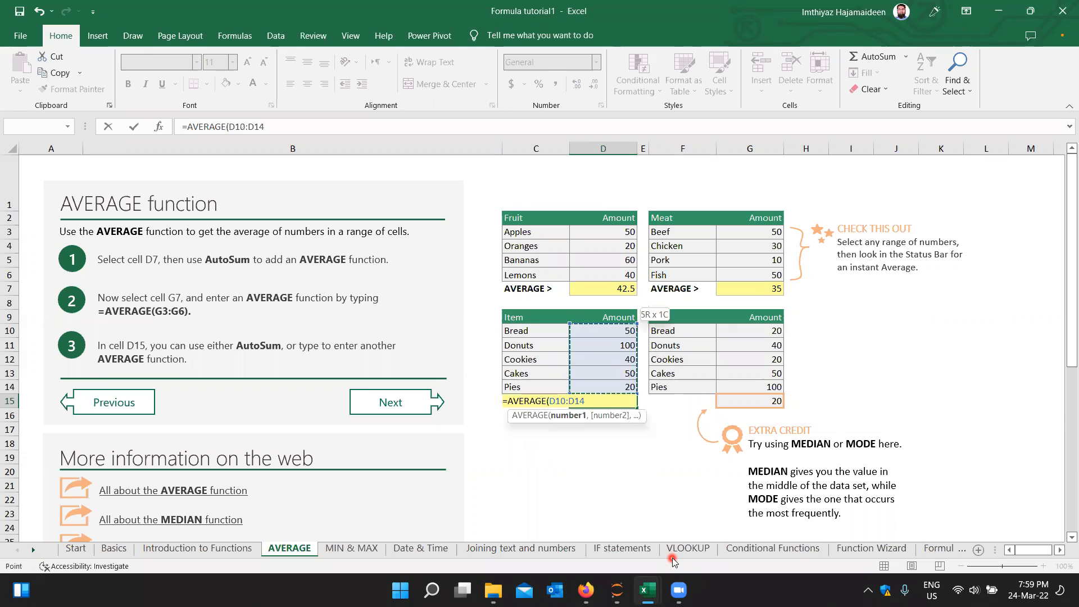
key("Return")
key("Up")
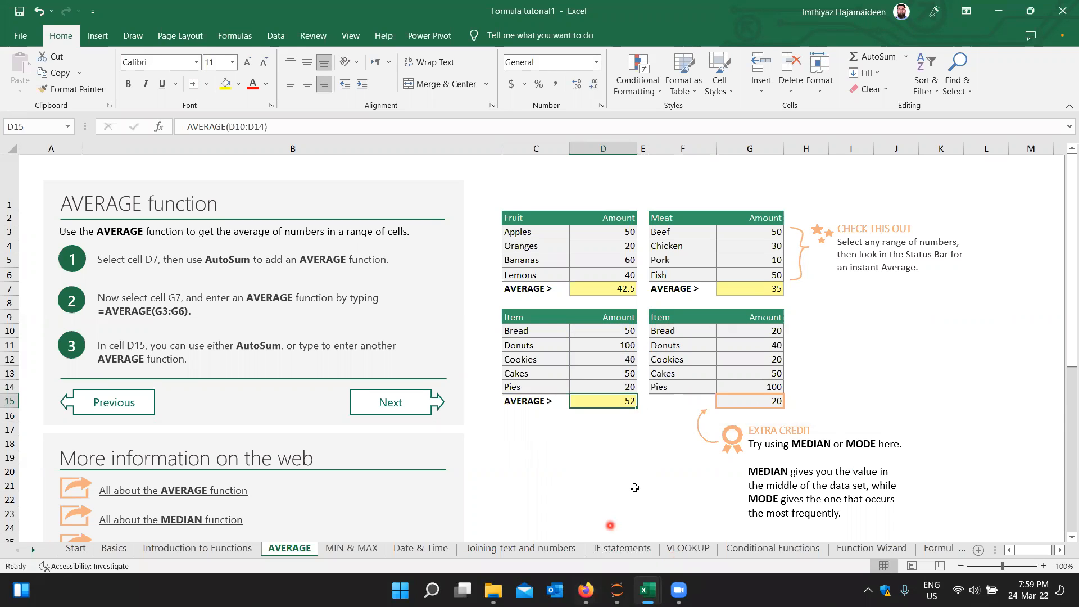
scroll(635, 487, "down", 4)
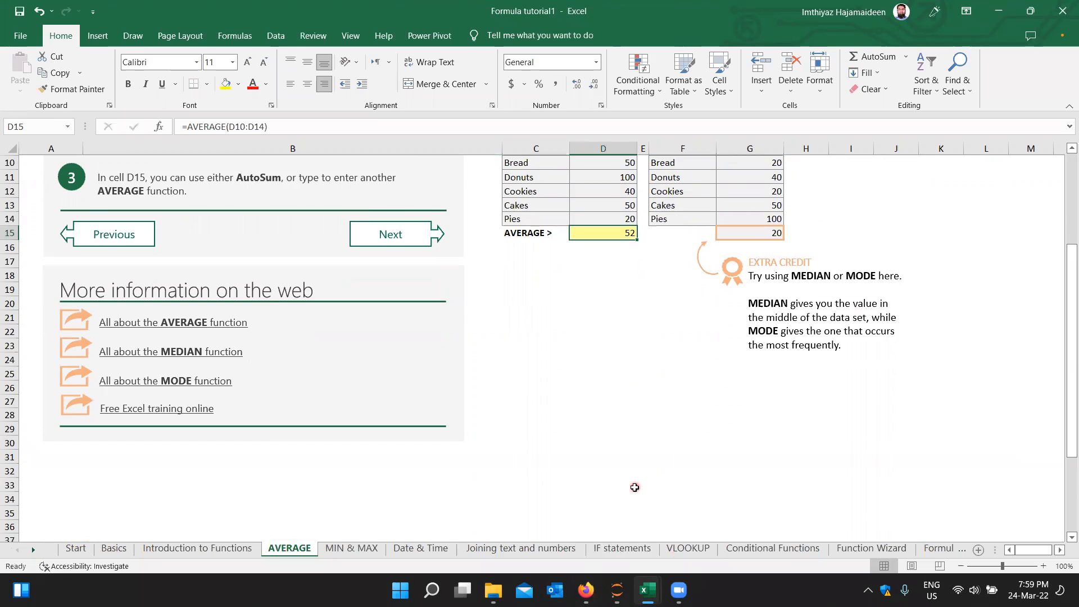
scroll(635, 487, "up", 3)
scroll(635, 488, "up", 1)
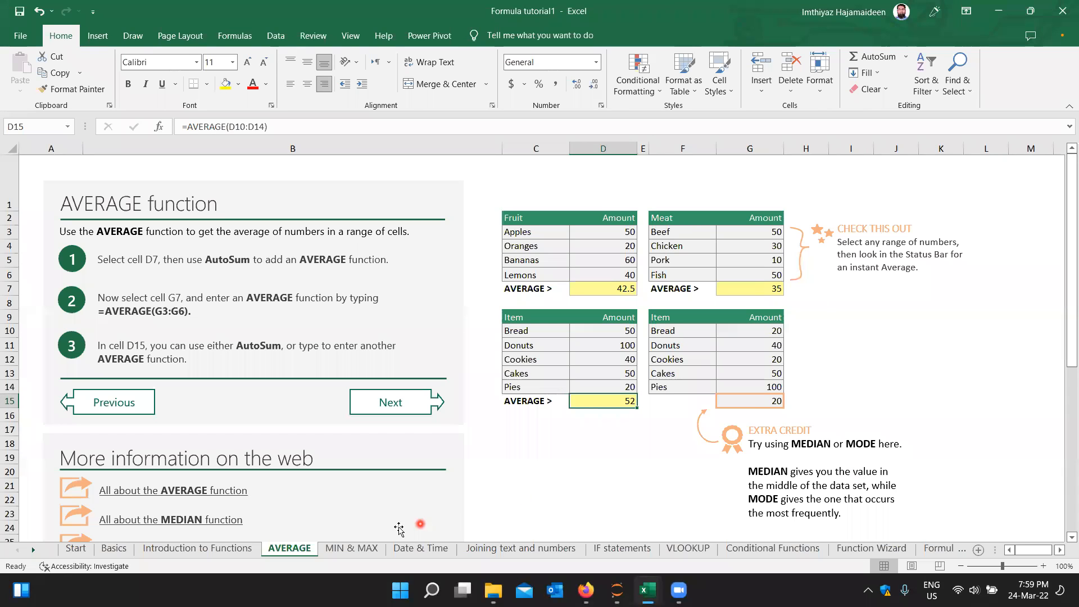
On the MIN & MAX sheet, enter =MIN(D3:D6) in D7 over the Fruit amounts
left_click(357, 550)
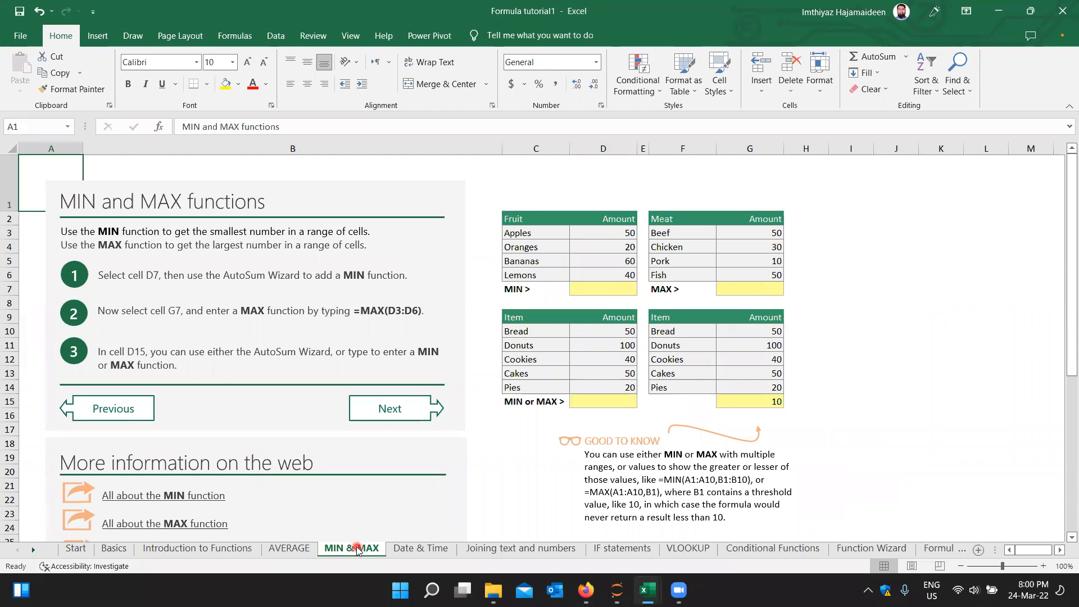
left_click(635, 289)
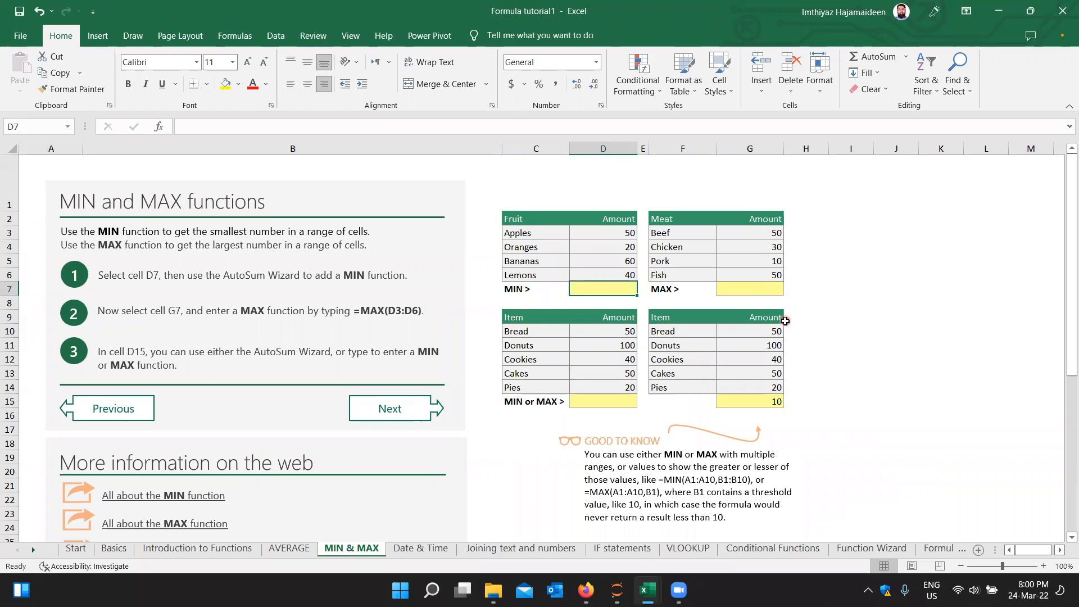
type("=mi")
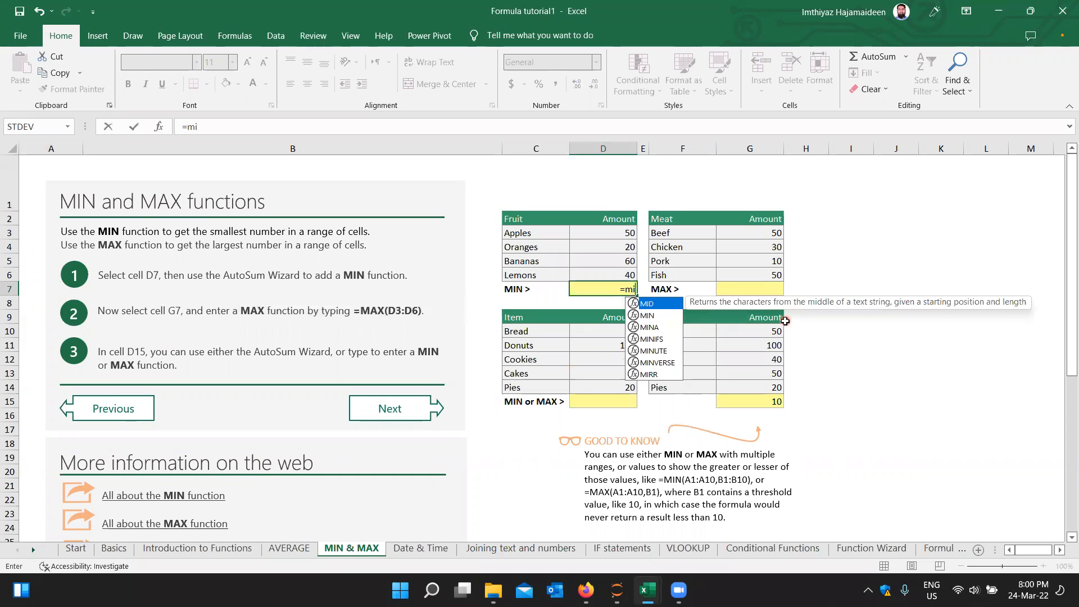
key("Down")
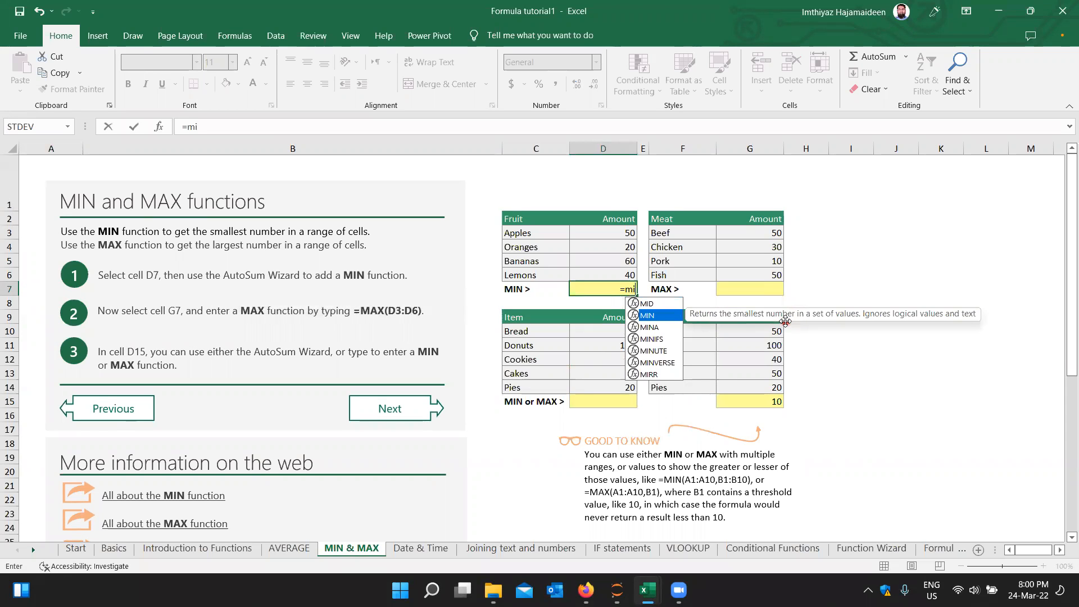
key("Tab")
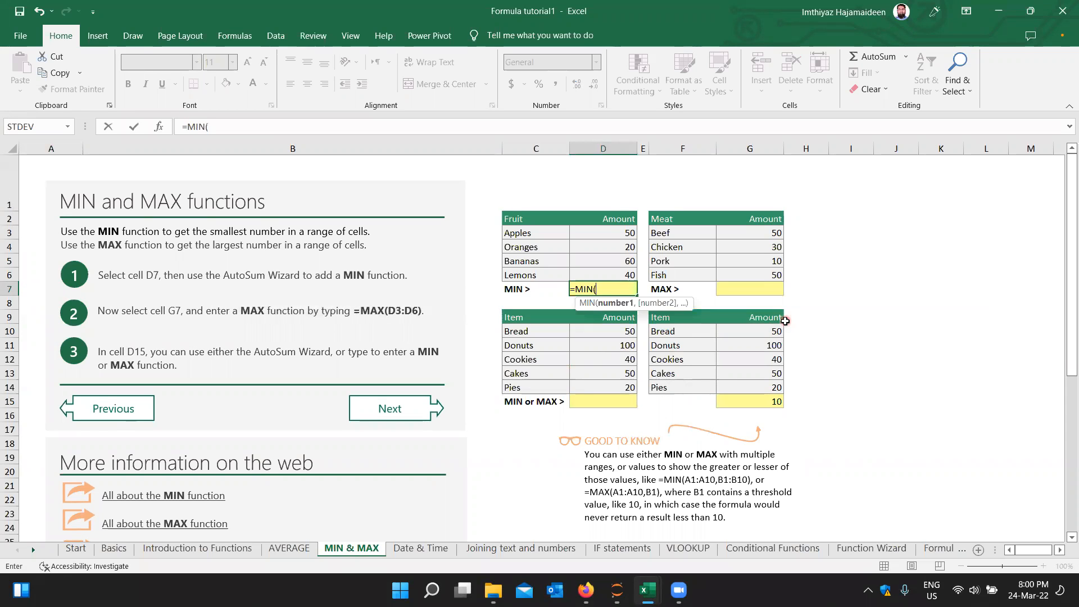
key("Up")
key("shift+Up")
key("shift+Up")
key("shift+Up")
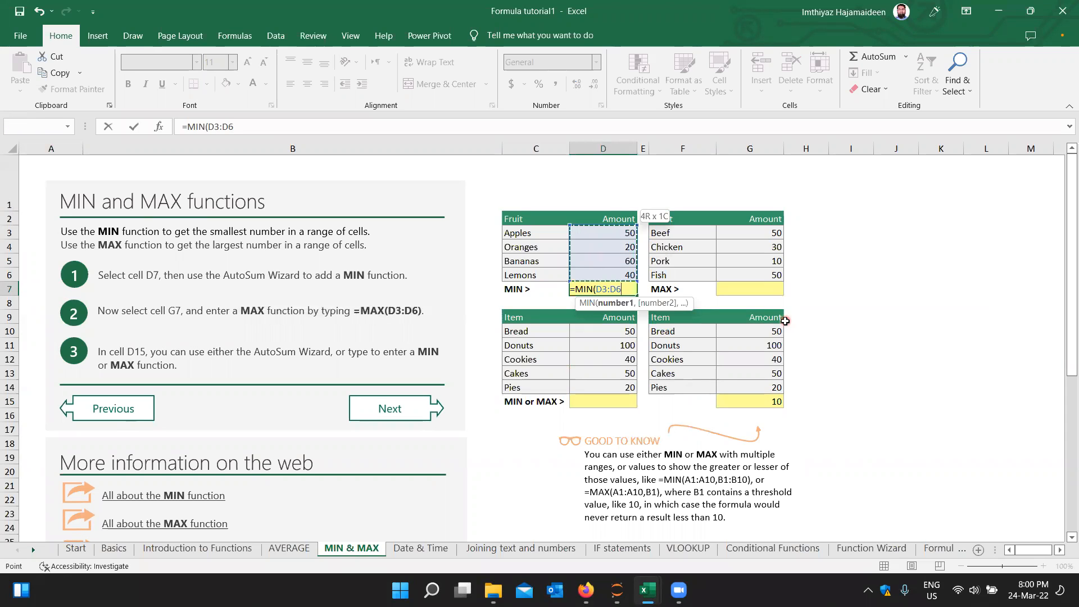
key("ctrl+Return")
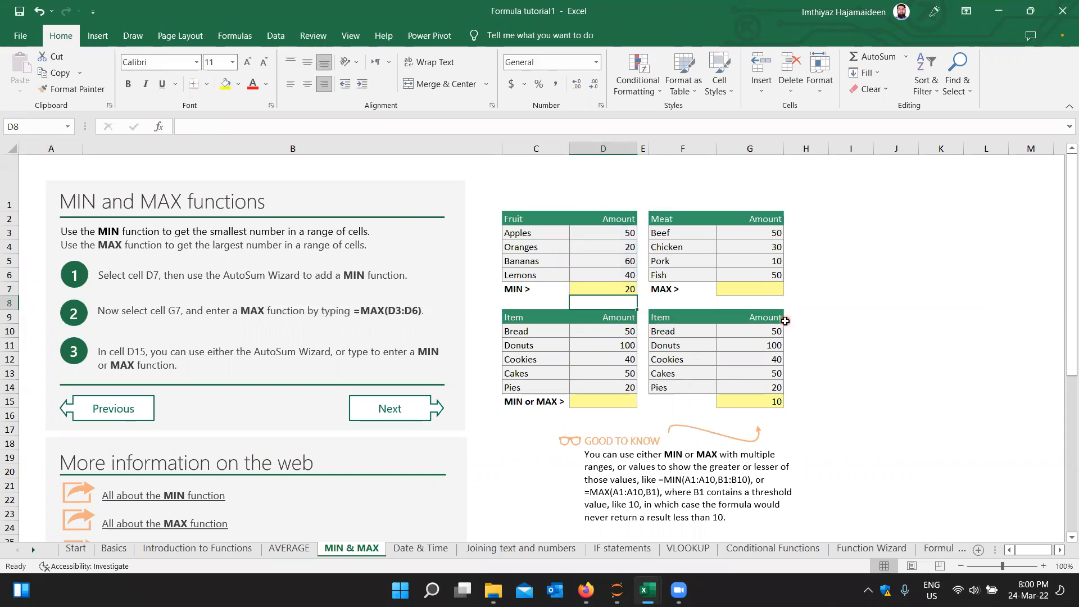
Change the Bananas amount to 10 and the Apples amount to 4, so MIN shows 4
key("Up")
key("Up")
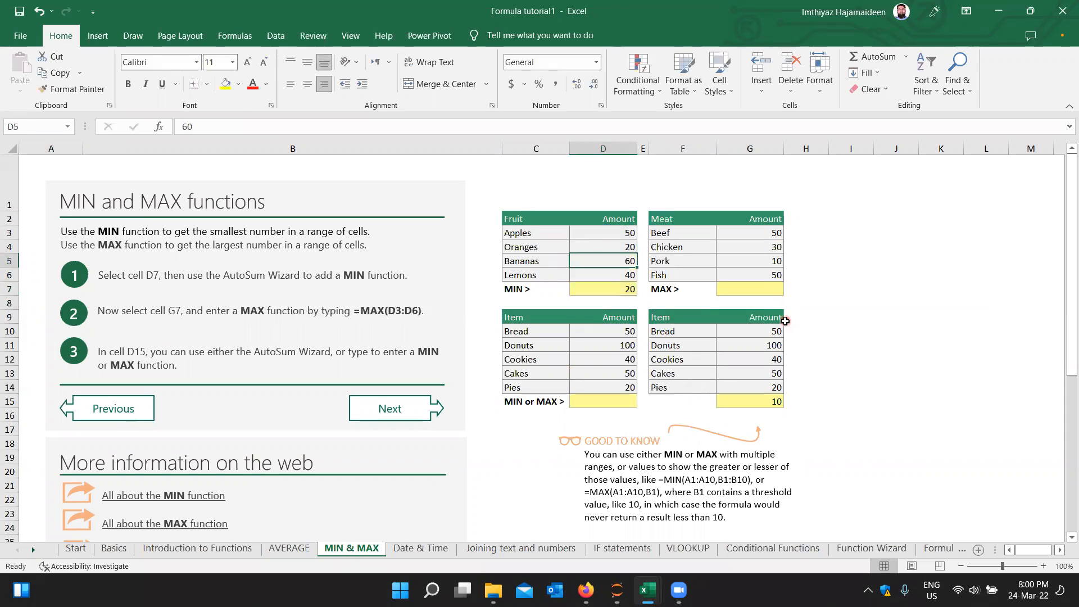
type("10")
key("Return")
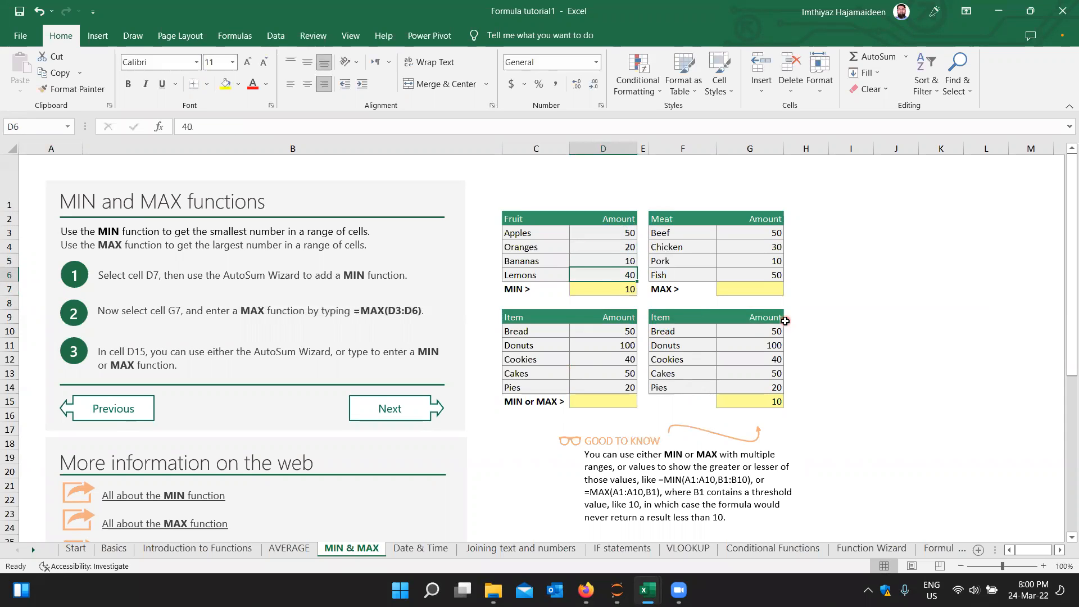
key("Down")
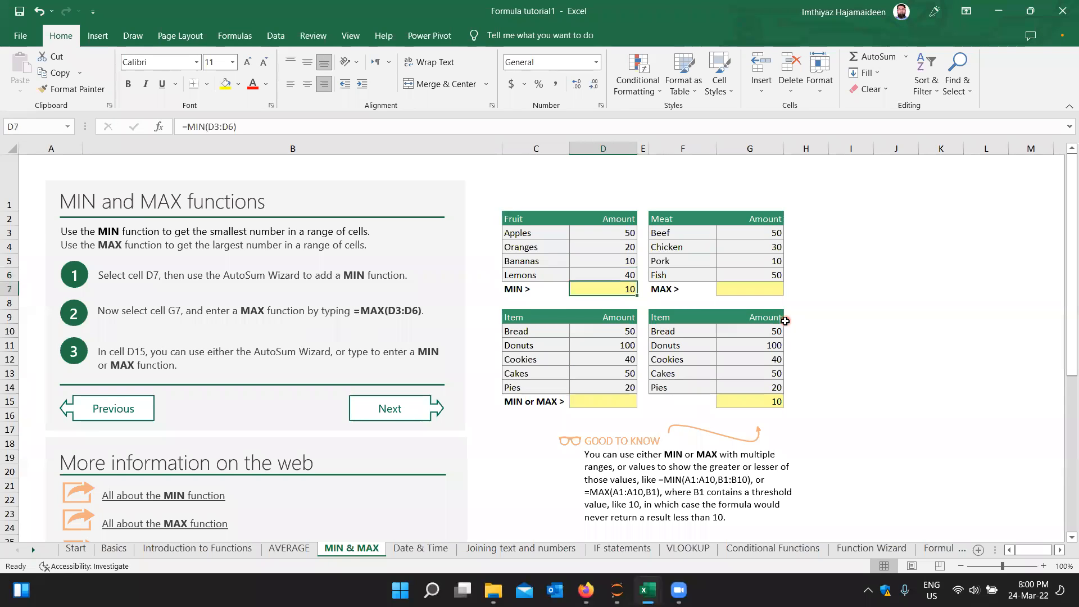
key("Up")
key("Up")
key("Up")
key("Up")
type("4")
key("Return")
key("Down")
key("Down")
key("Down")
key("Right")
key("Right")
key("Right")
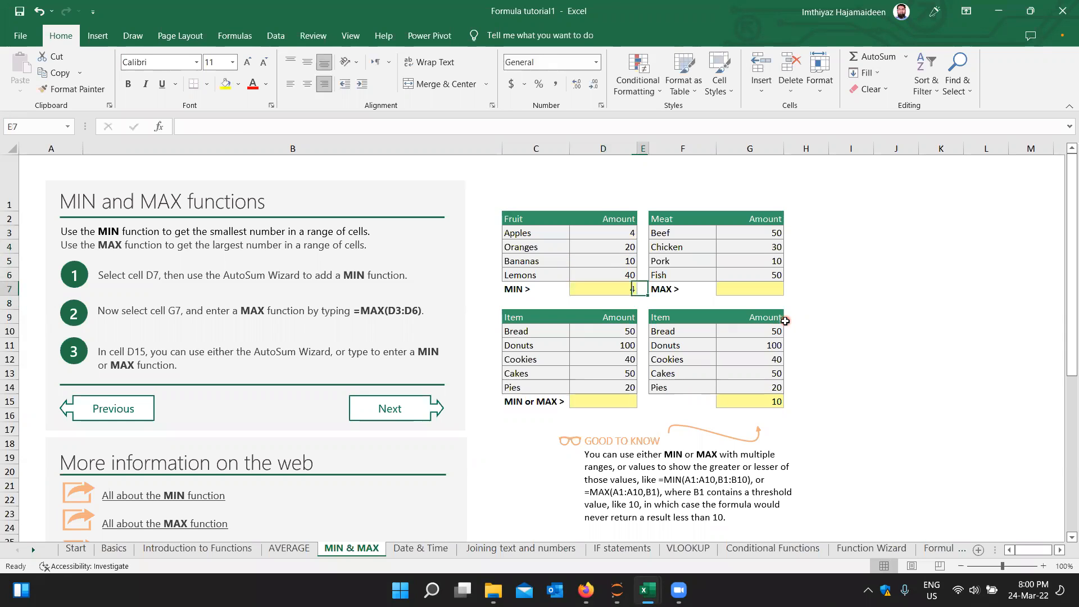
Enter =MAX(G3:G6) in G7 over the Meat amounts, after cancelling a first unfinished attempt
type("=max")
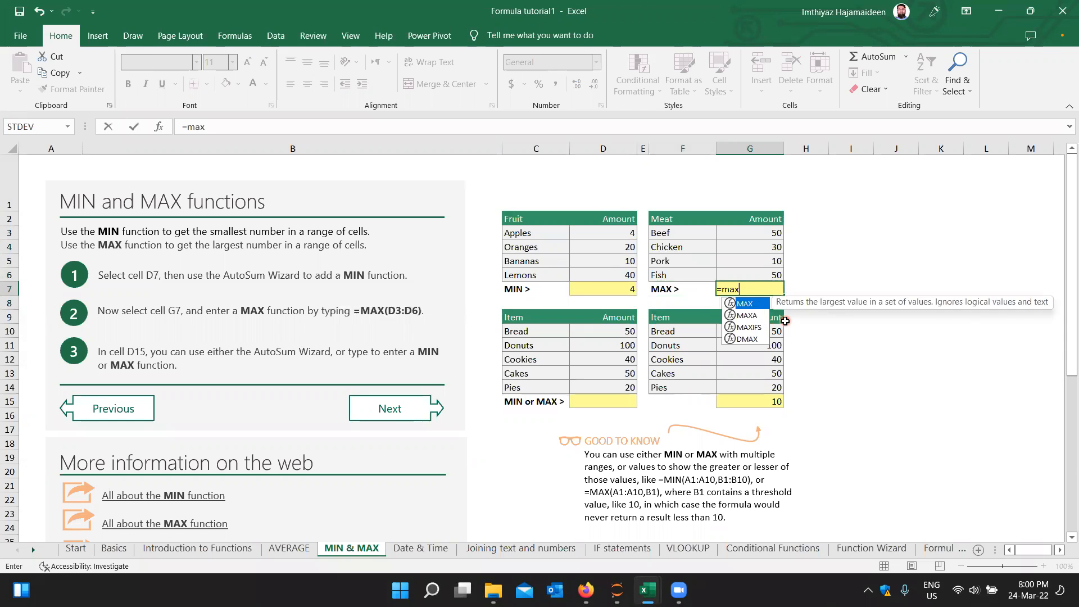
type("(")
key("Return")
key("Return")
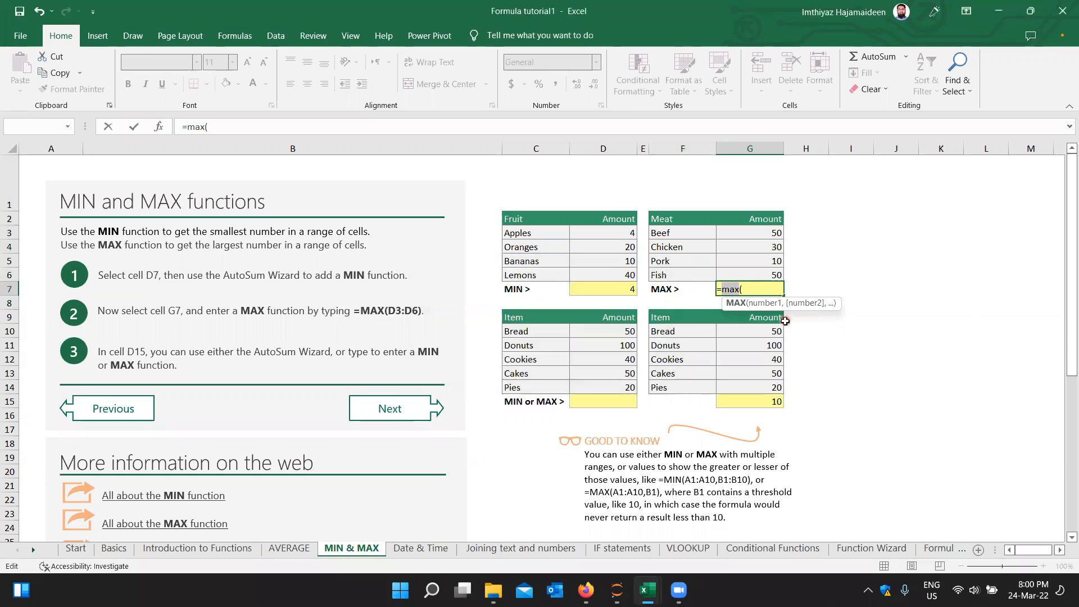
type("MAX(")
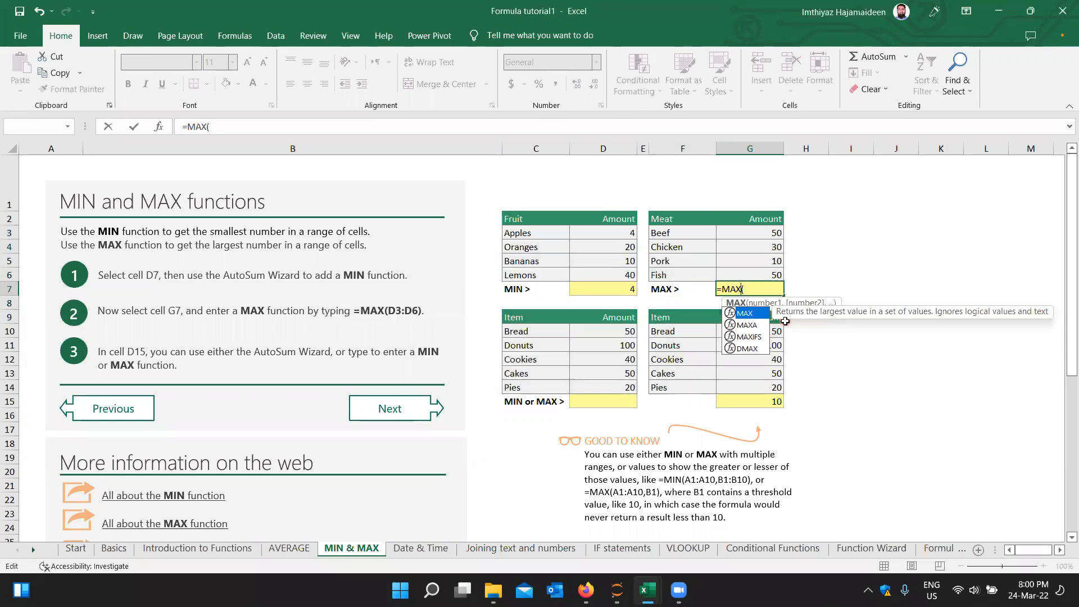
key("Right")
key("Home")
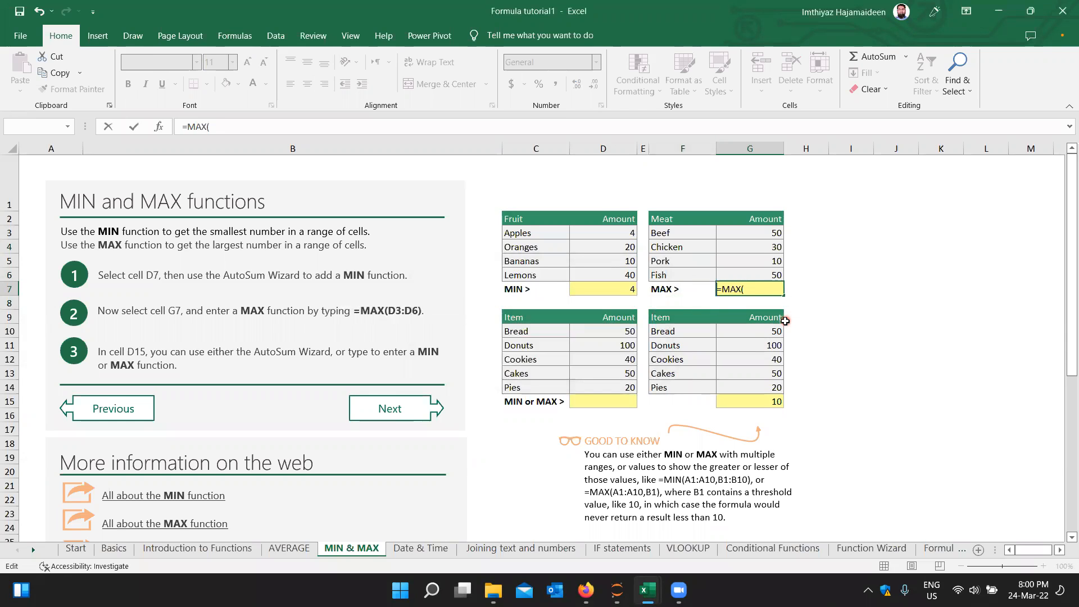
key("Escape")
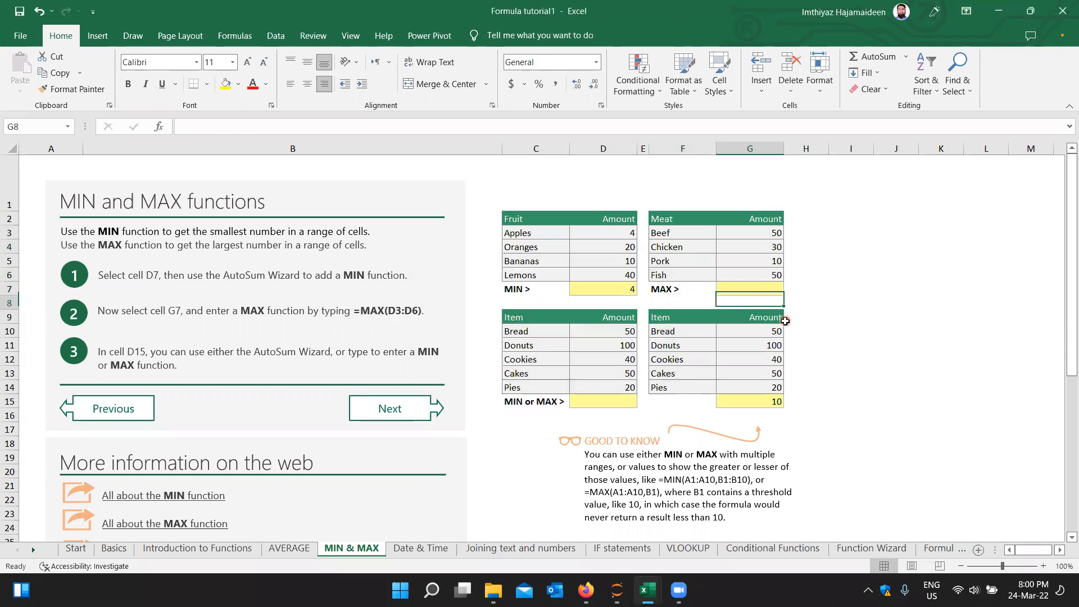
type("=max")
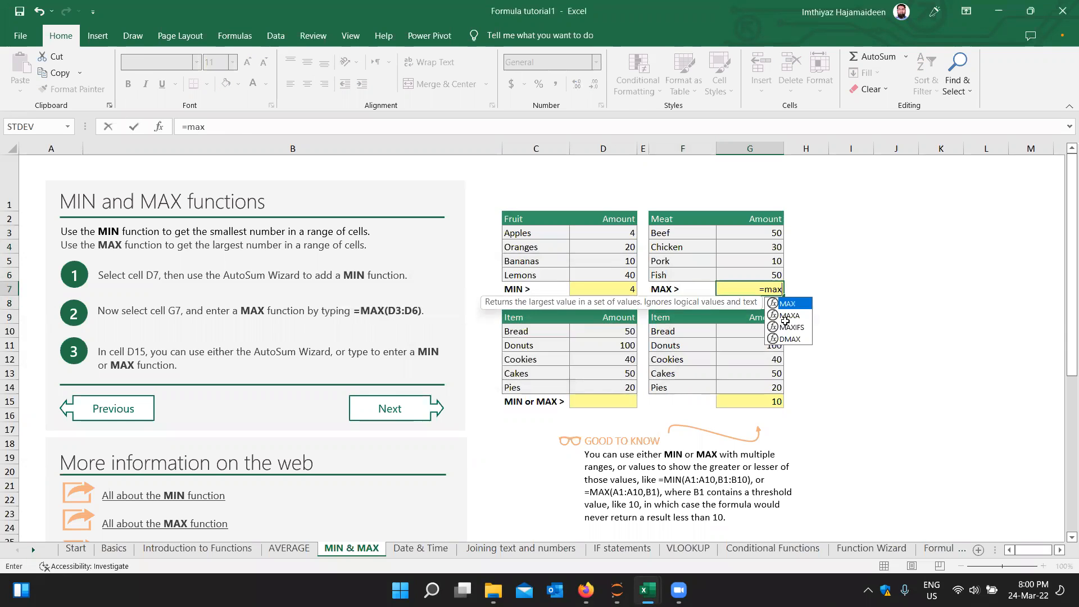
key("Tab")
key("Up")
key("shift+Up")
key("shift+Up")
key("shift+Up")
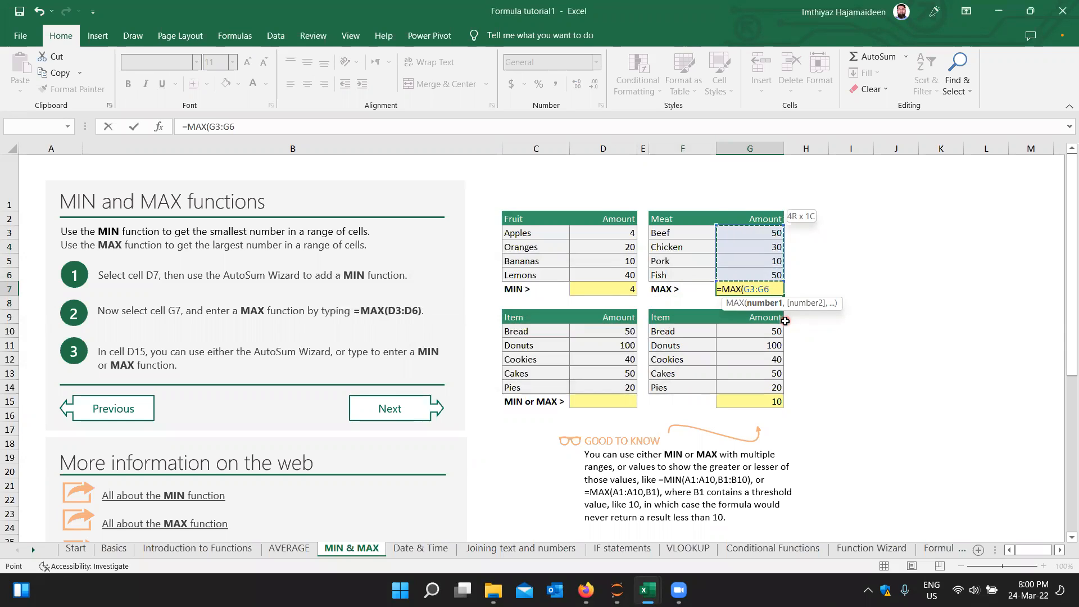
key("Return")
Change the Chicken amount to 100 so the MAX result shows 100
key("Up")
key("Up")
key("Up")
key("Up")
type("100")
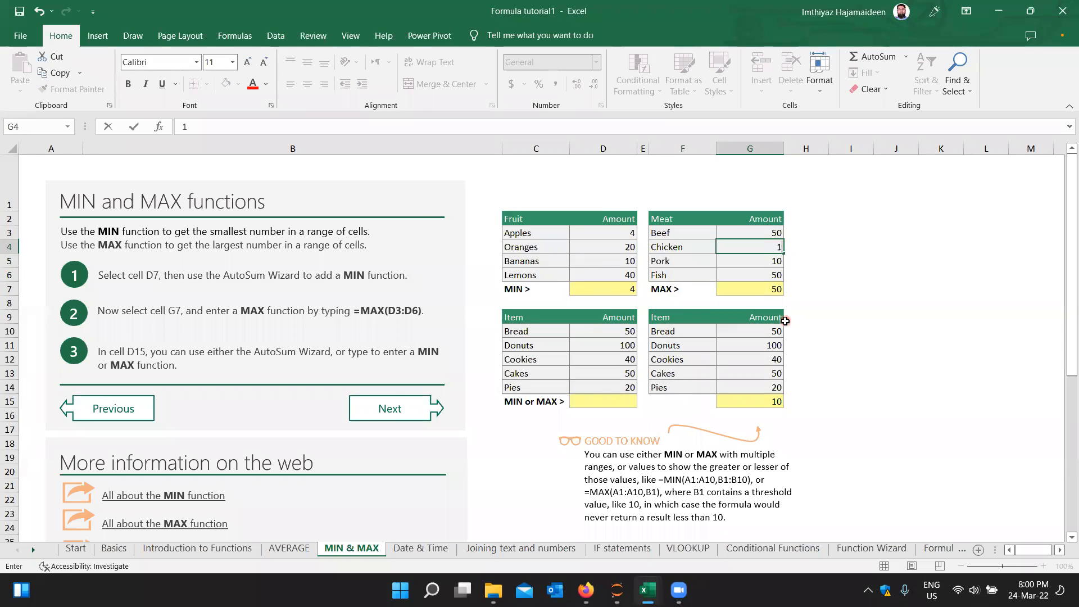
key("Return")
key("Down")
key("Down")
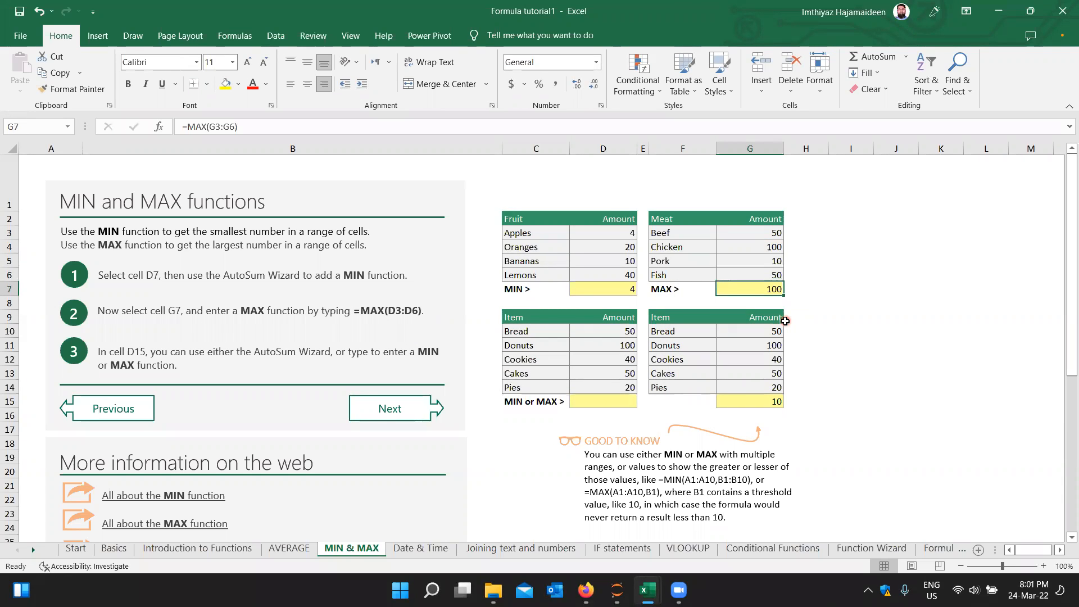
key("Down")
key("Down")
key("Down")
key("Down")
key("Down")
key("Down")
key("Down")
key("Down")
key("Left")
key("Left")
key("Left")
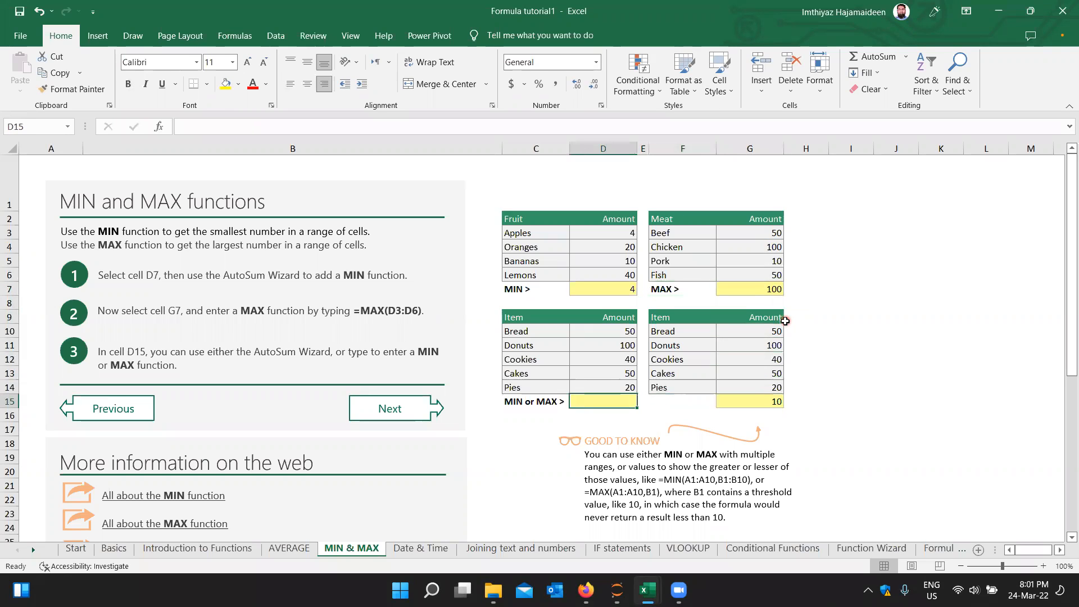
Enter a MIN formula over the Item amounts D10:D14 in D15, returning 20
left_click(652, 49)
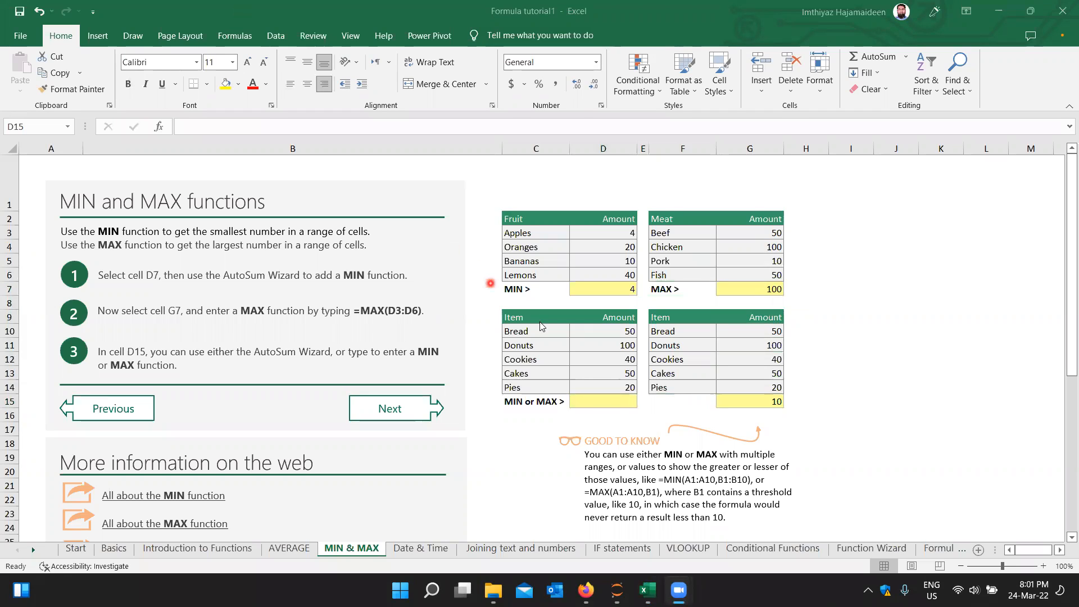
left_click(616, 404)
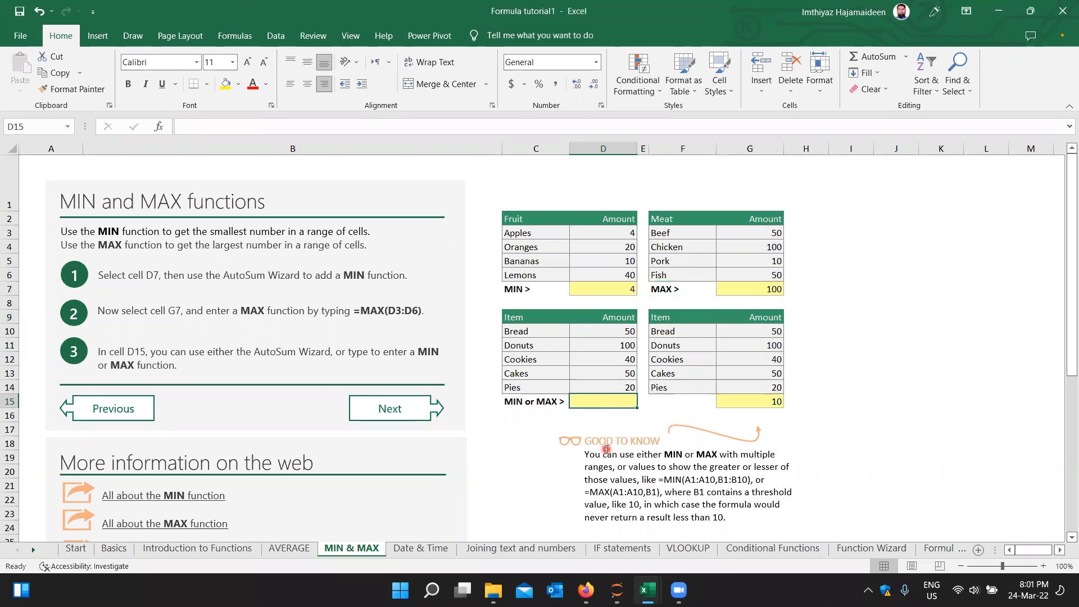
type("=min")
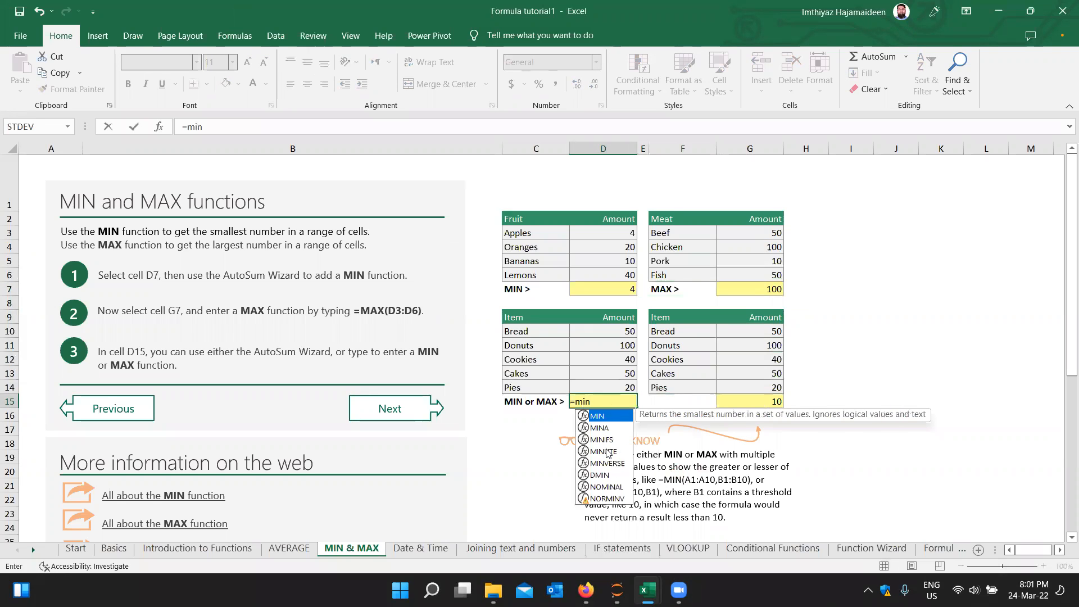
key("Tab")
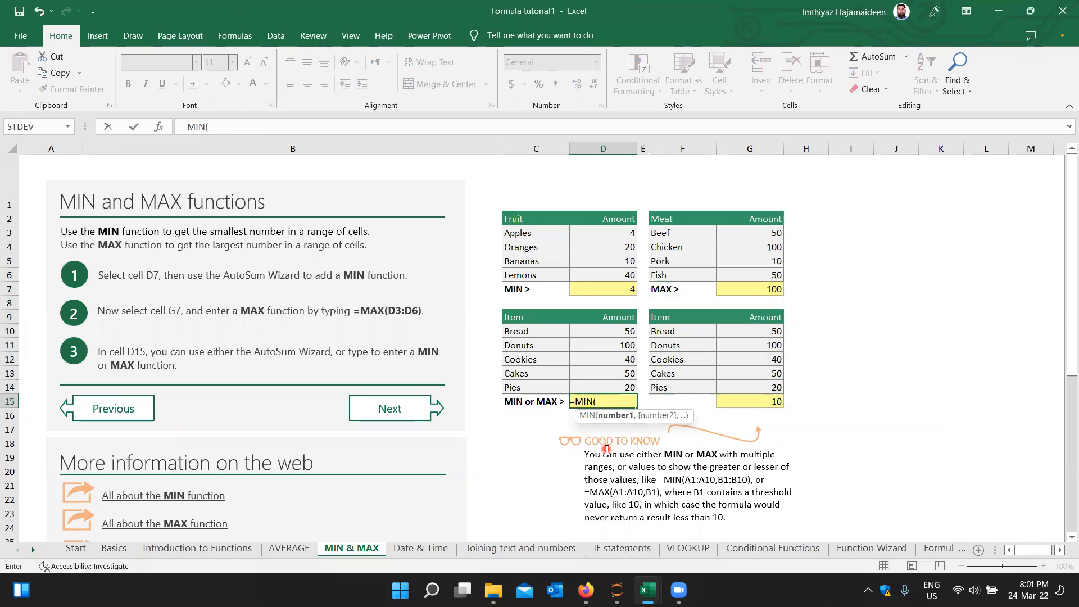
key("Up")
key("shift+Up")
key("shift+Up")
key("shift+Up")
key("shift+Up")
key("Return")
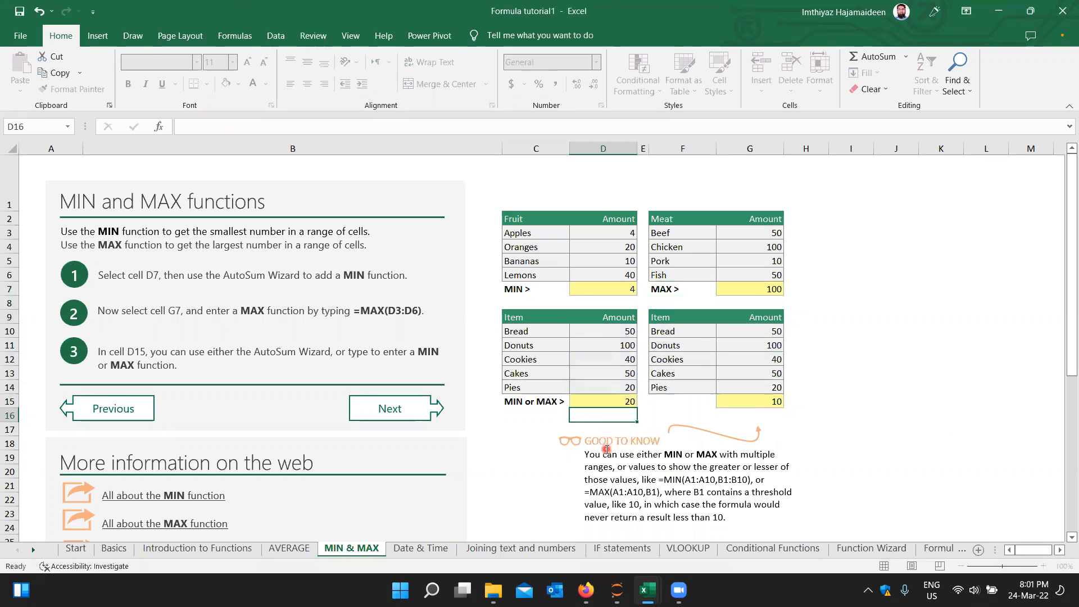
key("Right")
key("Right")
key("Up")
key("Right")
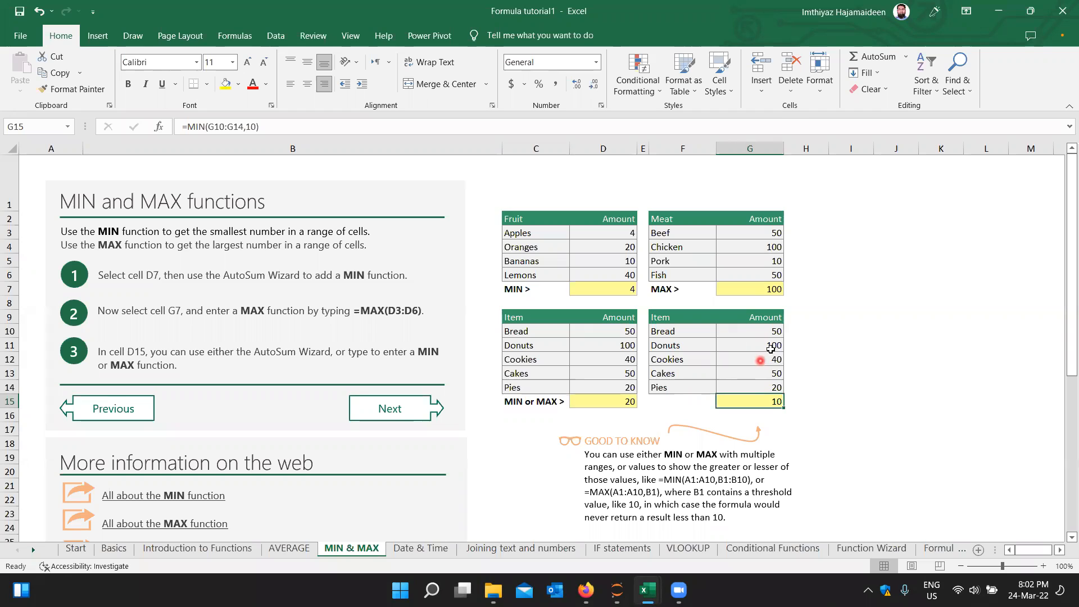
Change the Apples amount in D3 to 100, after first entering 2, so D7's MIN shows 10
left_click(769, 291)
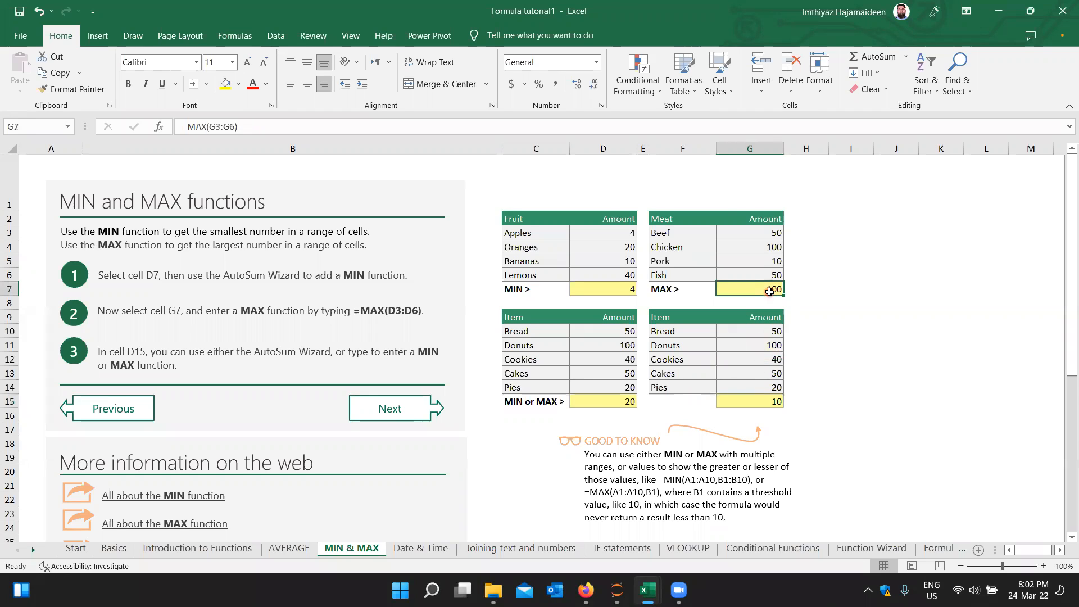
left_click(616, 288)
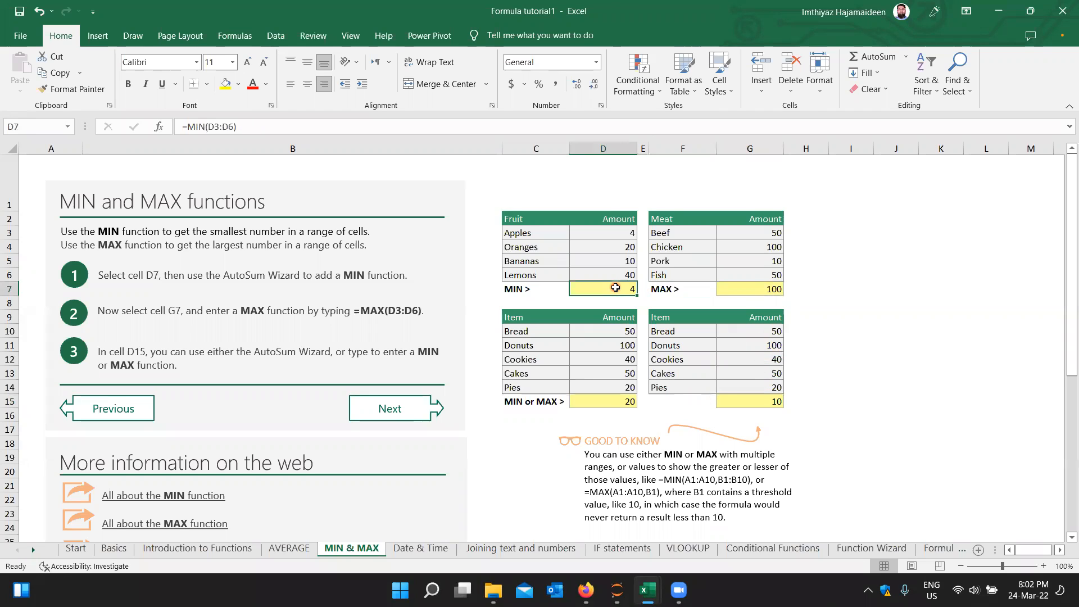
left_click(629, 233)
type("2")
key("Return")
key("Up")
type("100")
key("Return")
Review the Bananas amount in D5 and the MIN formula in G15, then select H15
left_click(625, 261)
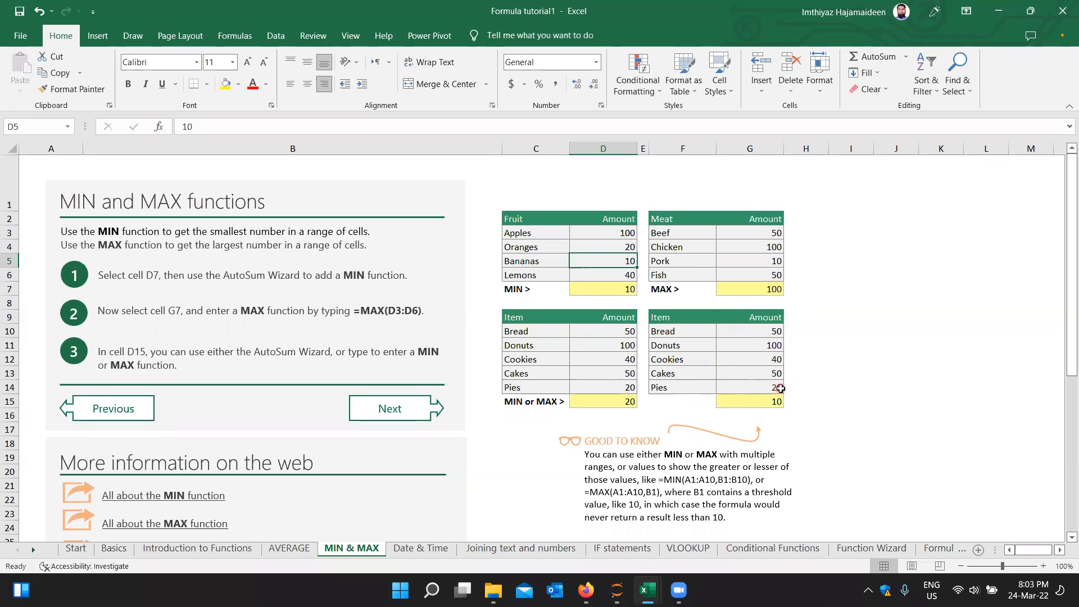
left_click(768, 403)
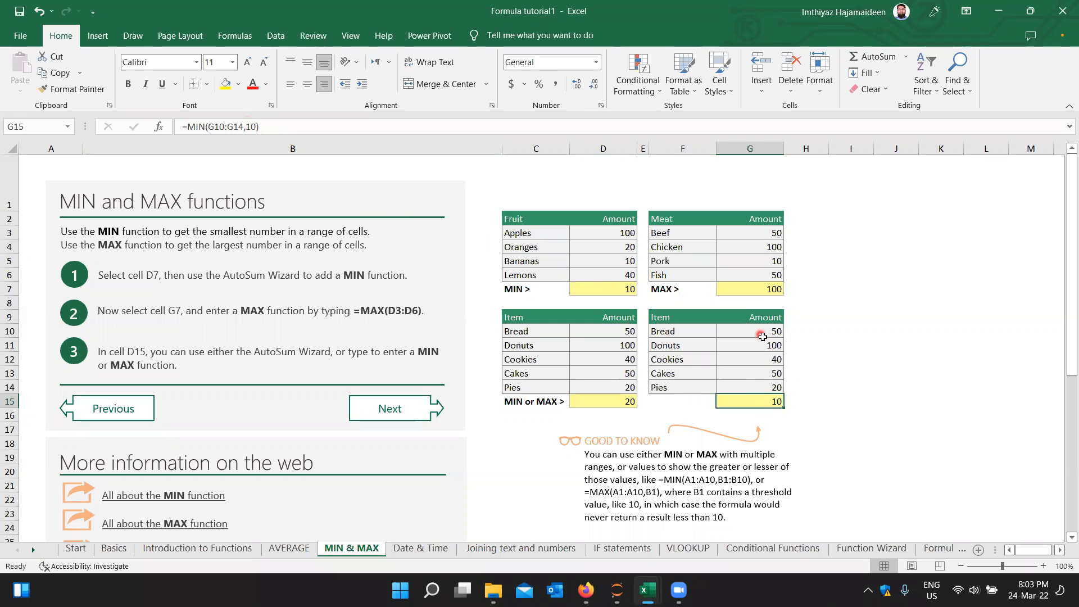
left_click(781, 395)
left_click(801, 406)
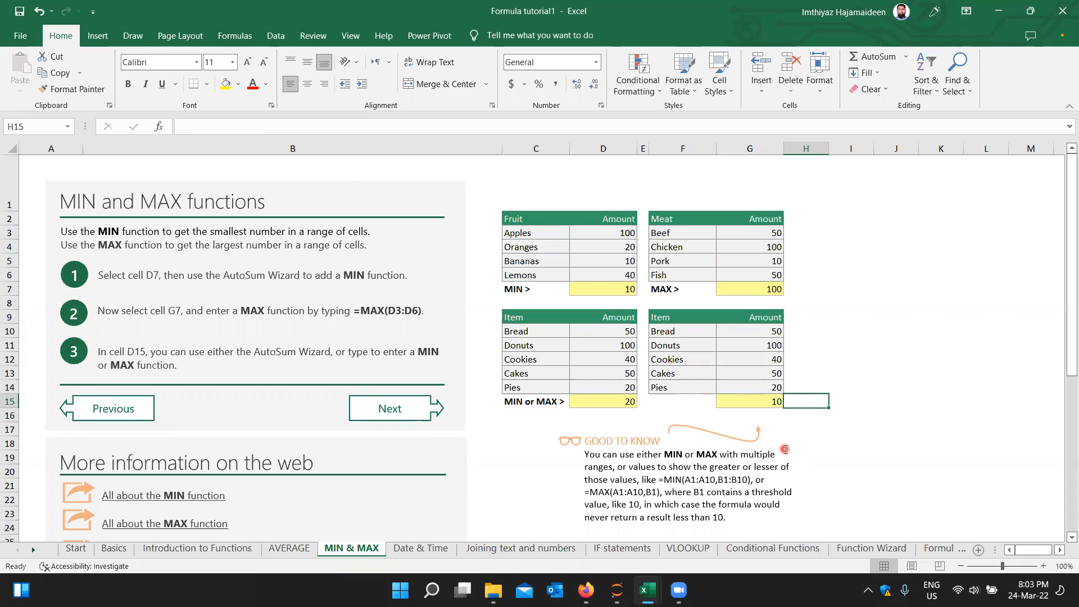
Enter =SUM(G10:G14,100,100,100) in H15, giving 560
type("=sum")
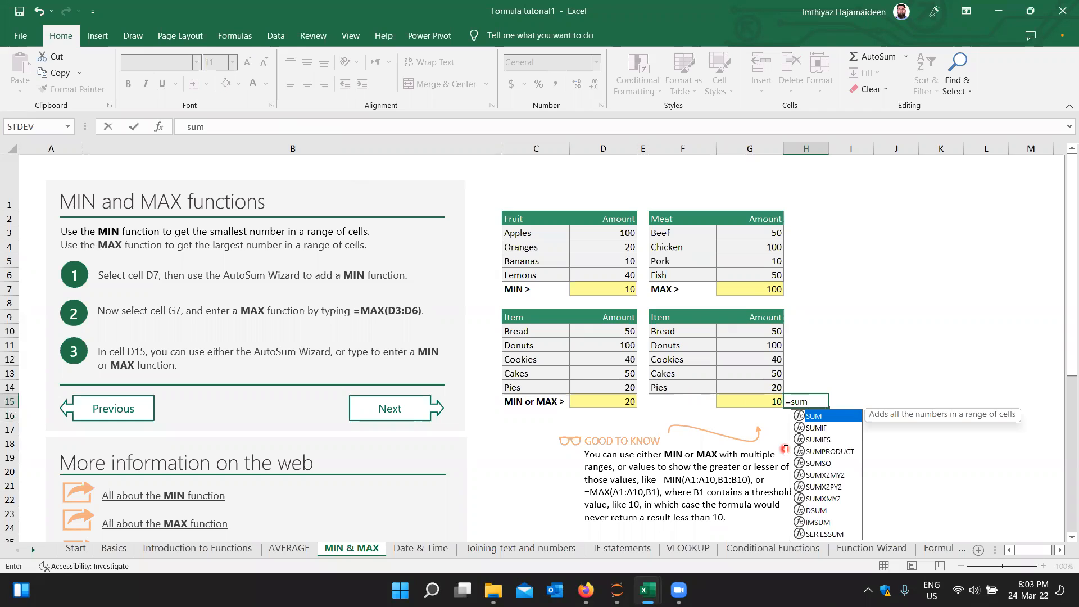
key("Tab")
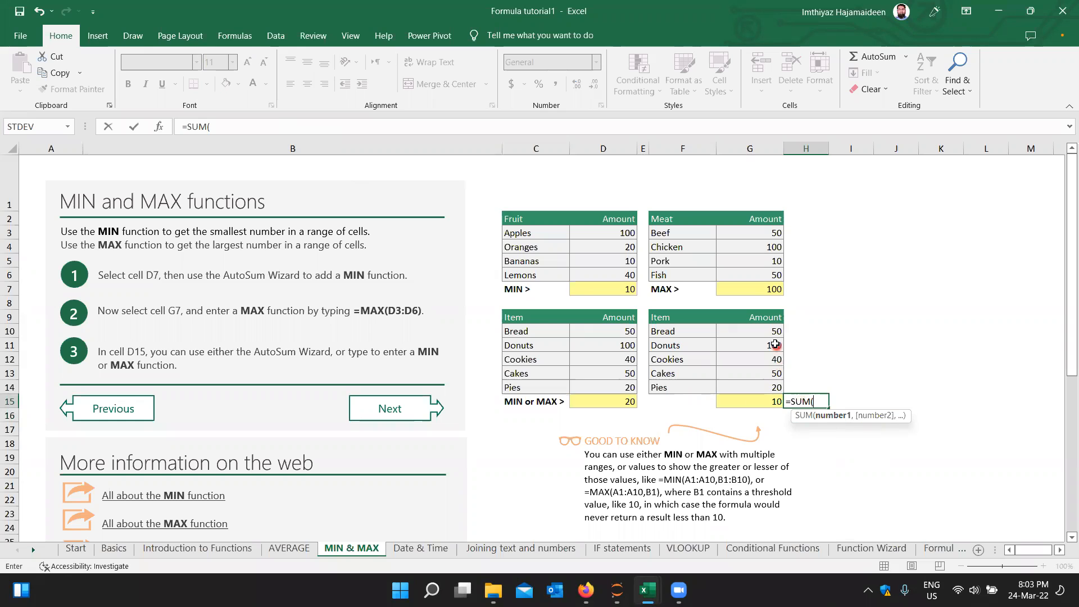
left_click_drag(776, 332, 774, 392)
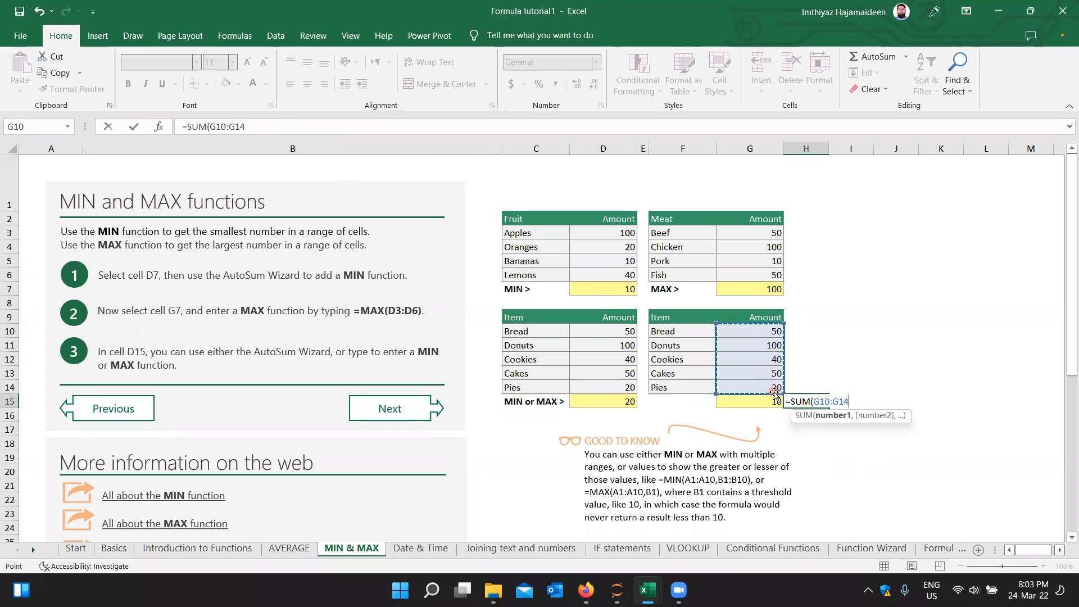
key("Return")
key("Up")
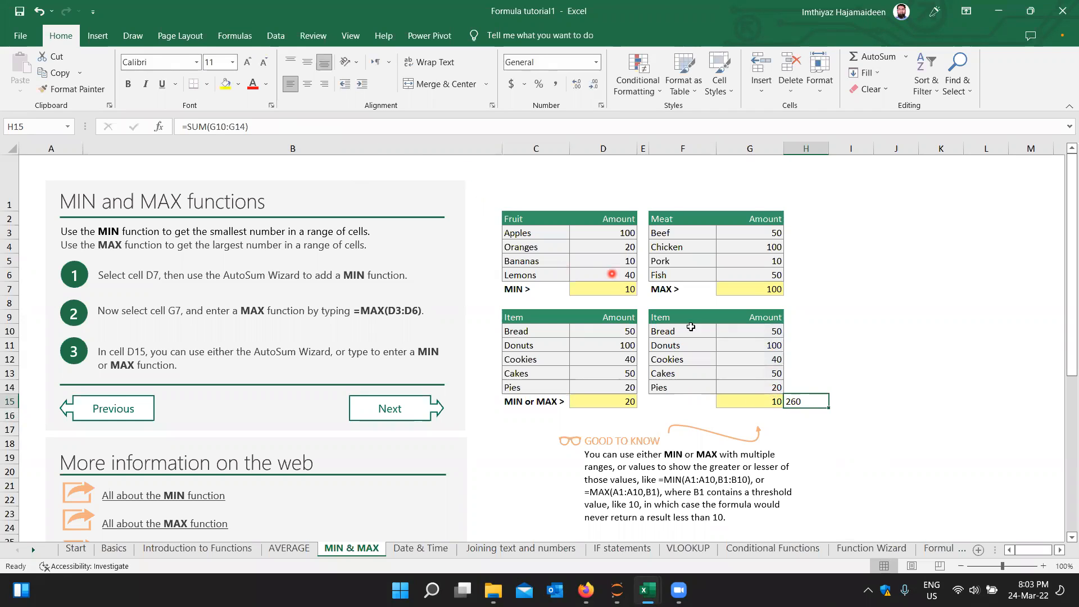
left_click(367, 123)
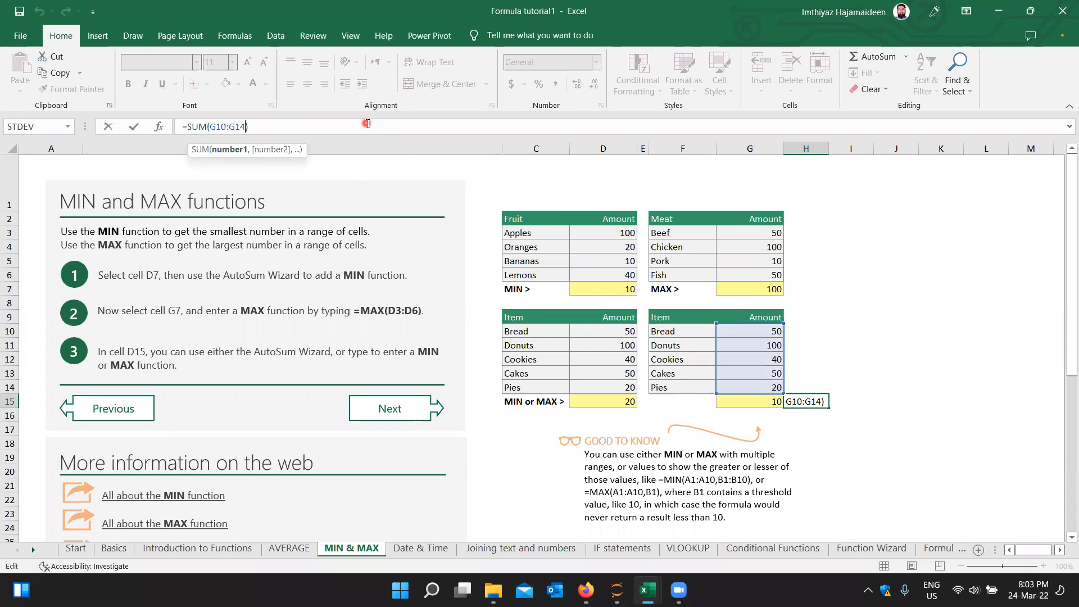
type(",")
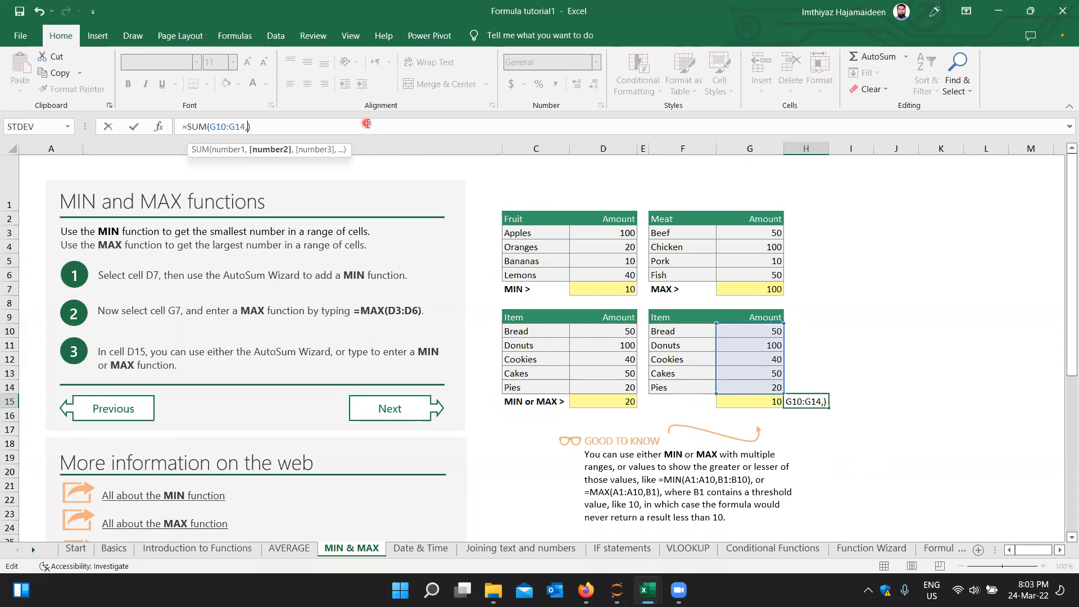
type("100,100,100")
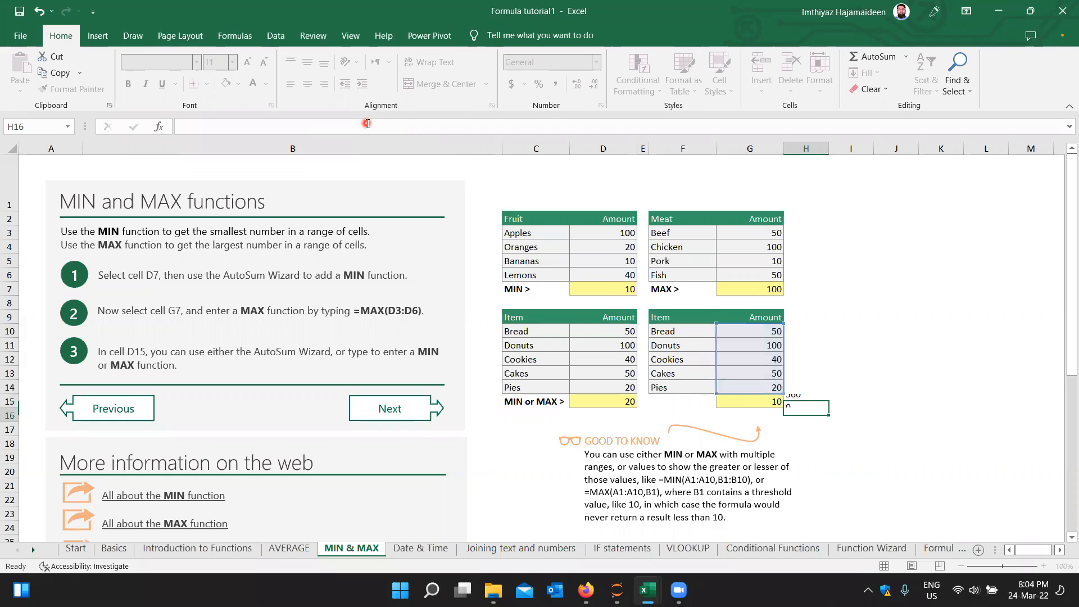
key("ctrl+Return")
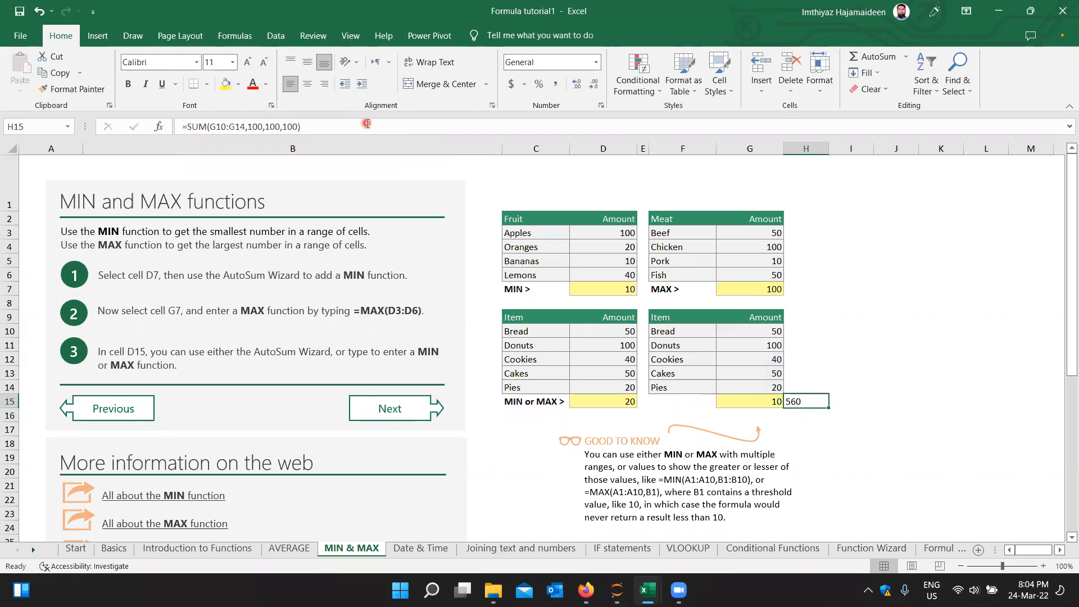
Add the extra values 2 and 1 to G15's MIN formula
key("Left")
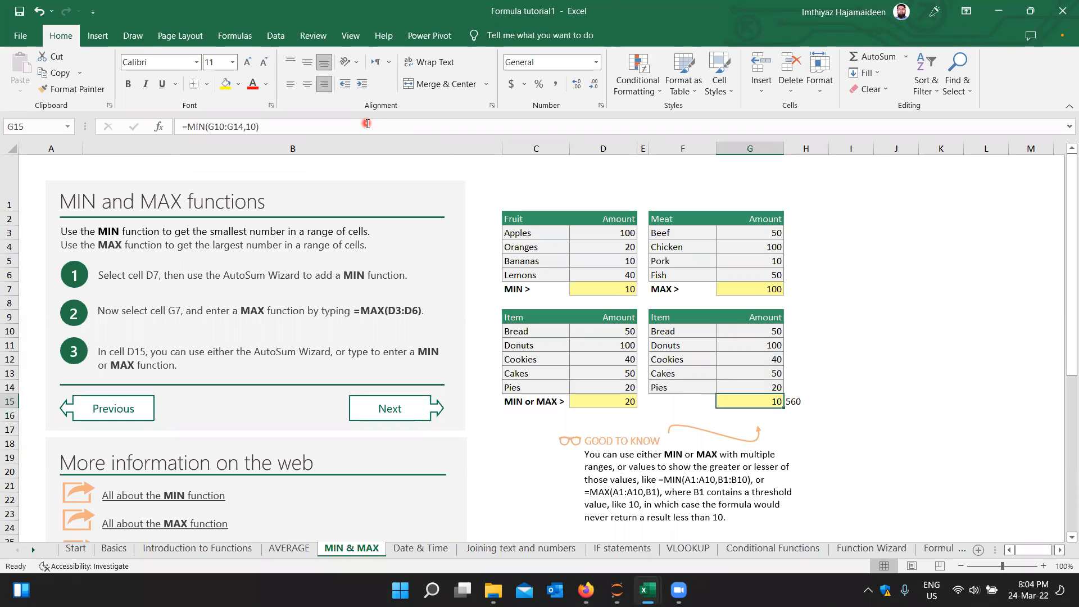
left_click(272, 125)
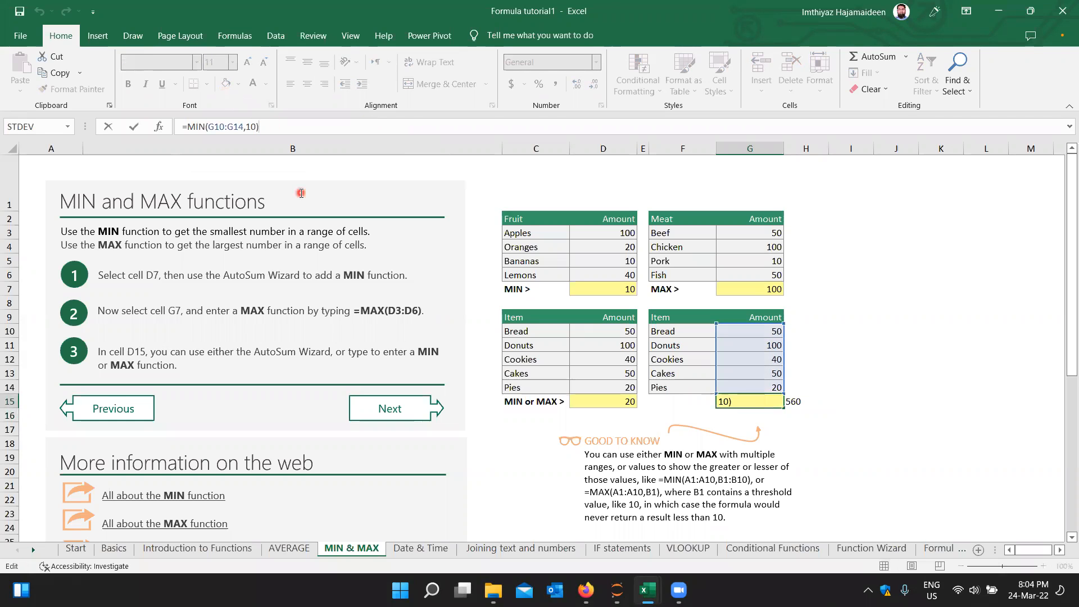
key("Left")
type(",2,1")
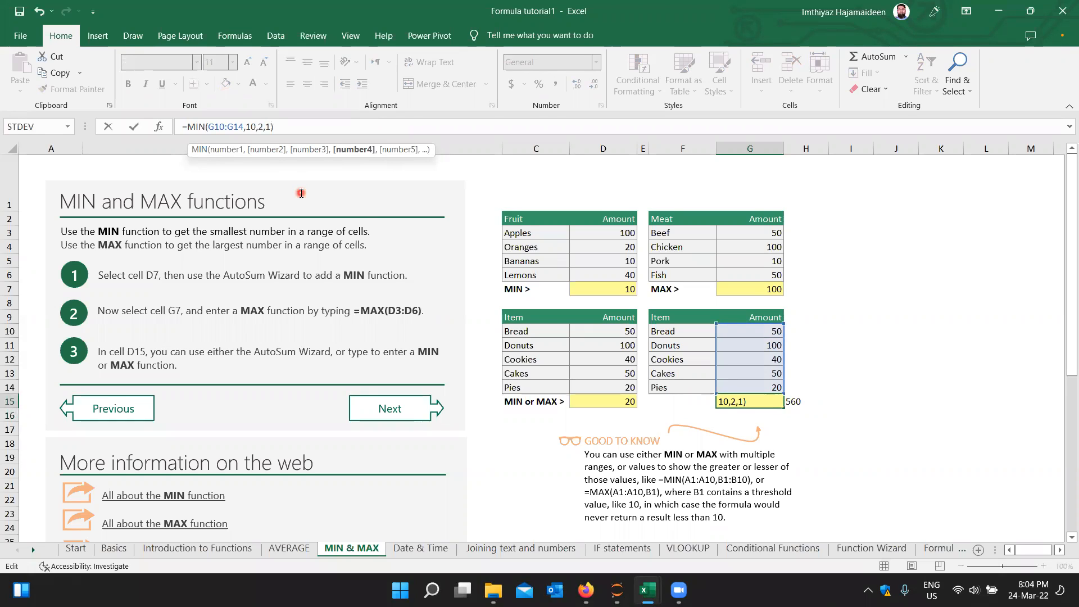
key("Return")
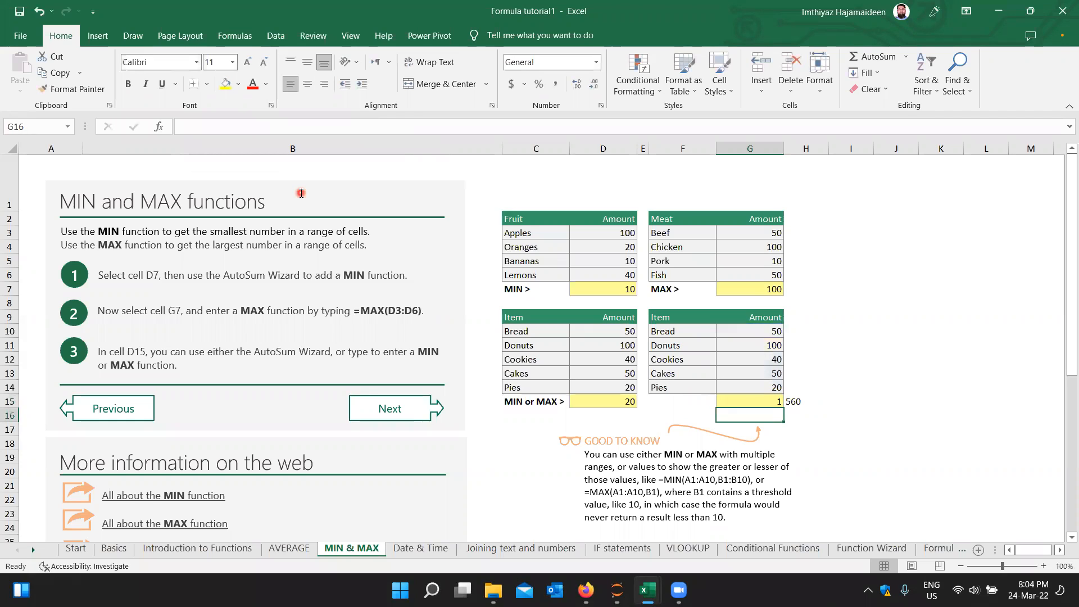
key("Up")
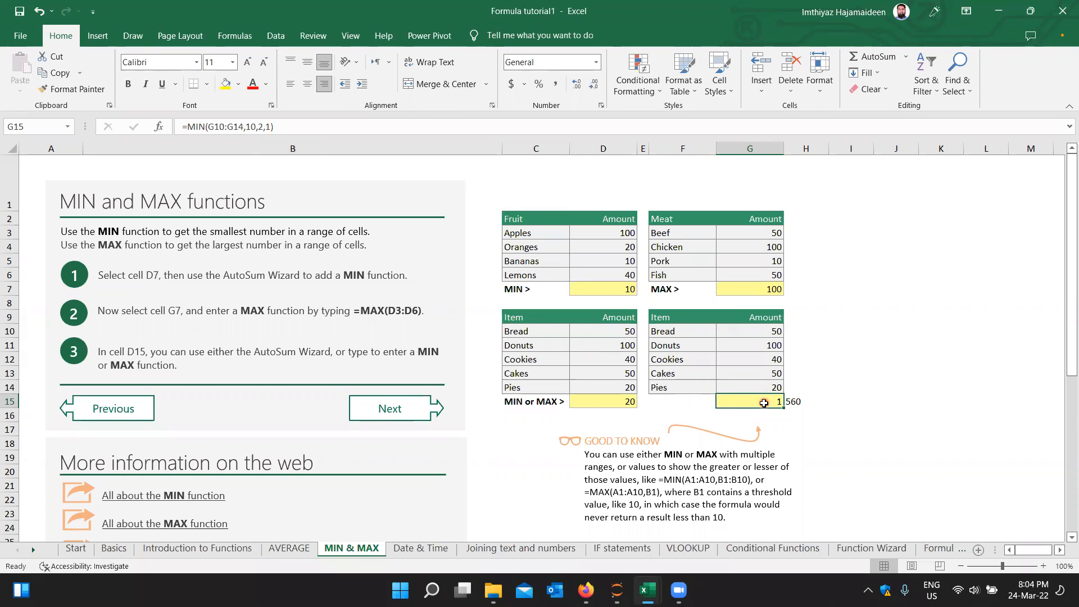
Replace G15 with =MIN(G10:G14), which returns 20
type("=min")
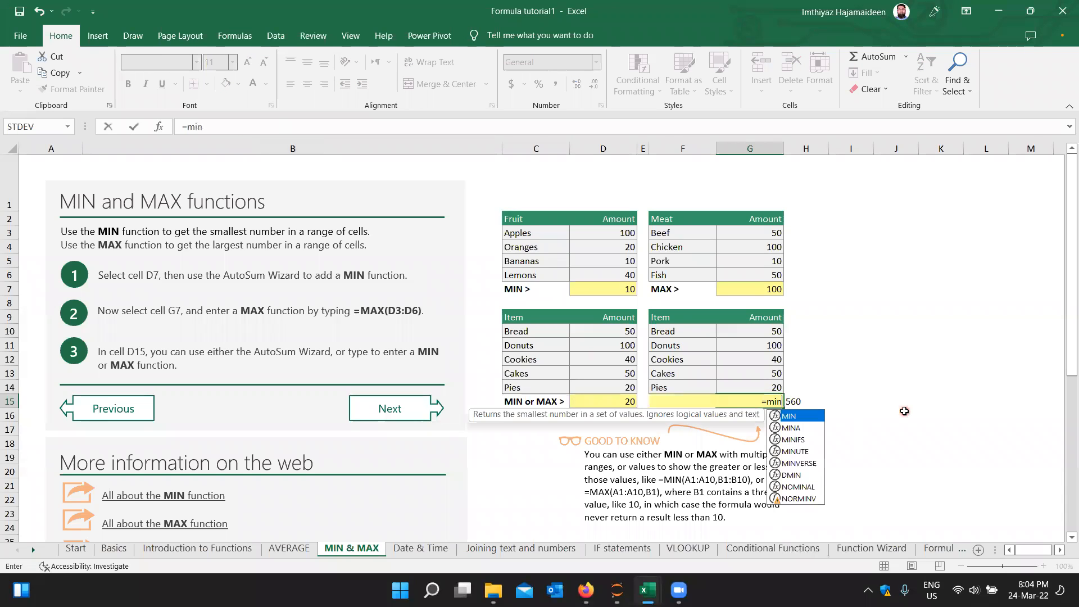
key("Tab")
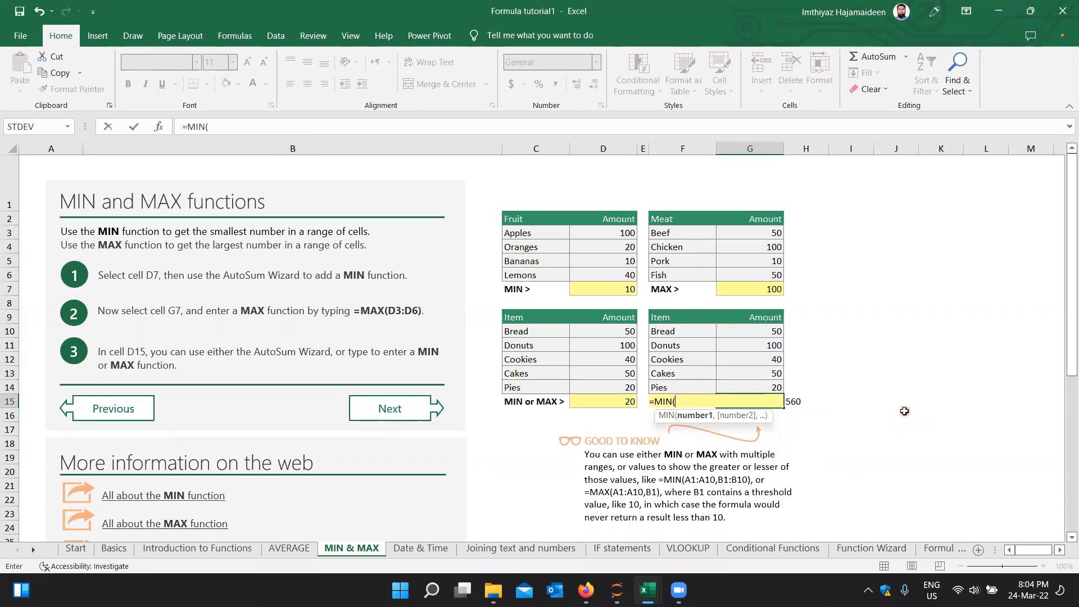
key("Up")
key("shift+Up")
key("shift+Up")
key("shift+Up")
key("shift+Up")
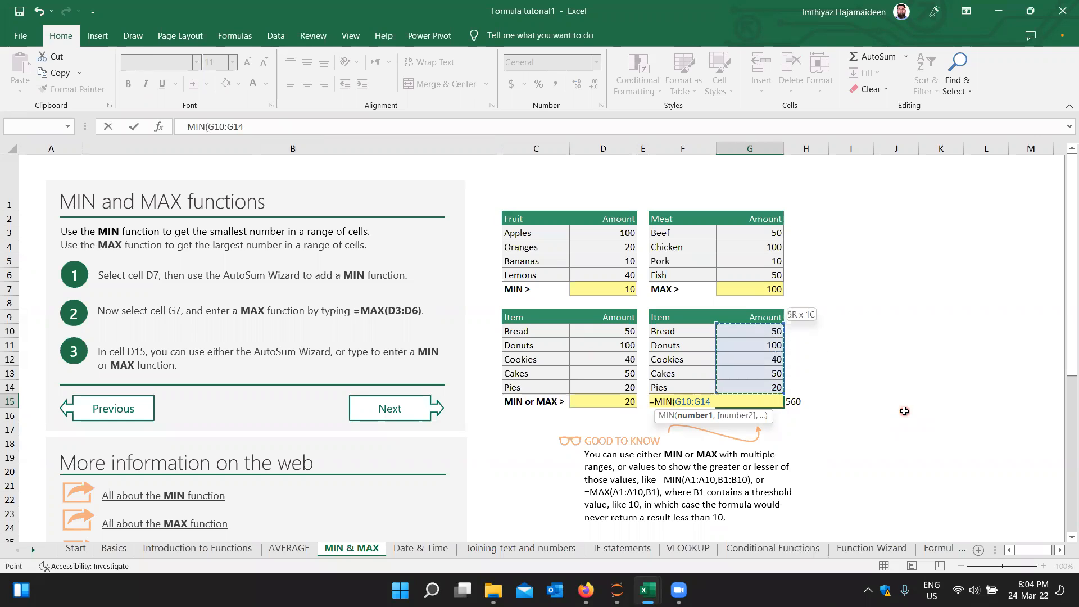
key("Return")
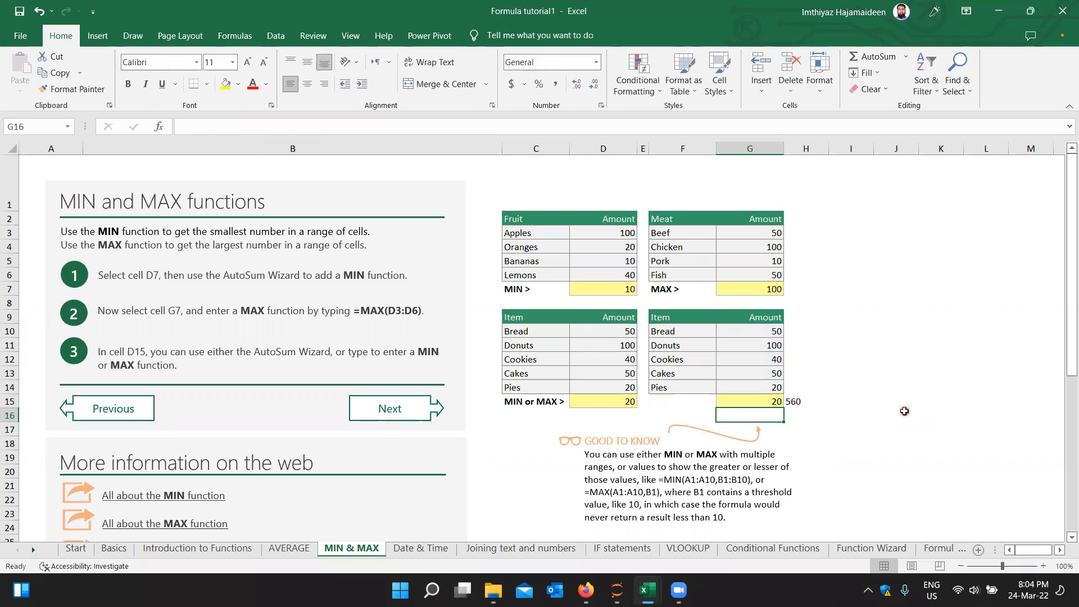
key("Up")
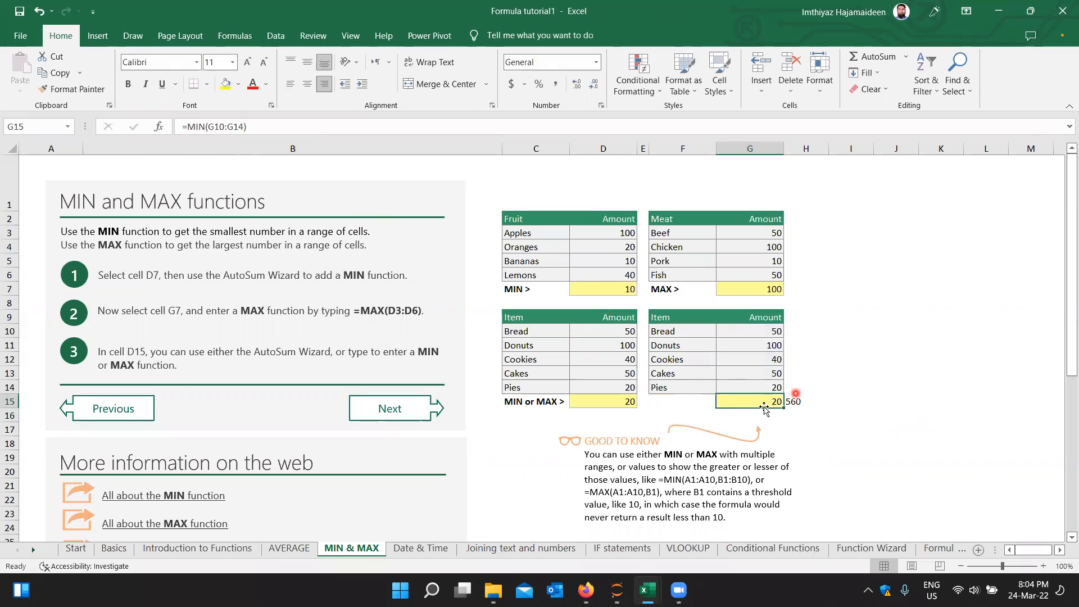
On the Date & Time sheet, enter =TODAY() in D6, showing 03-24-22
scroll(764, 406, "down", 4)
scroll(764, 406, "up", 4)
left_click(422, 549)
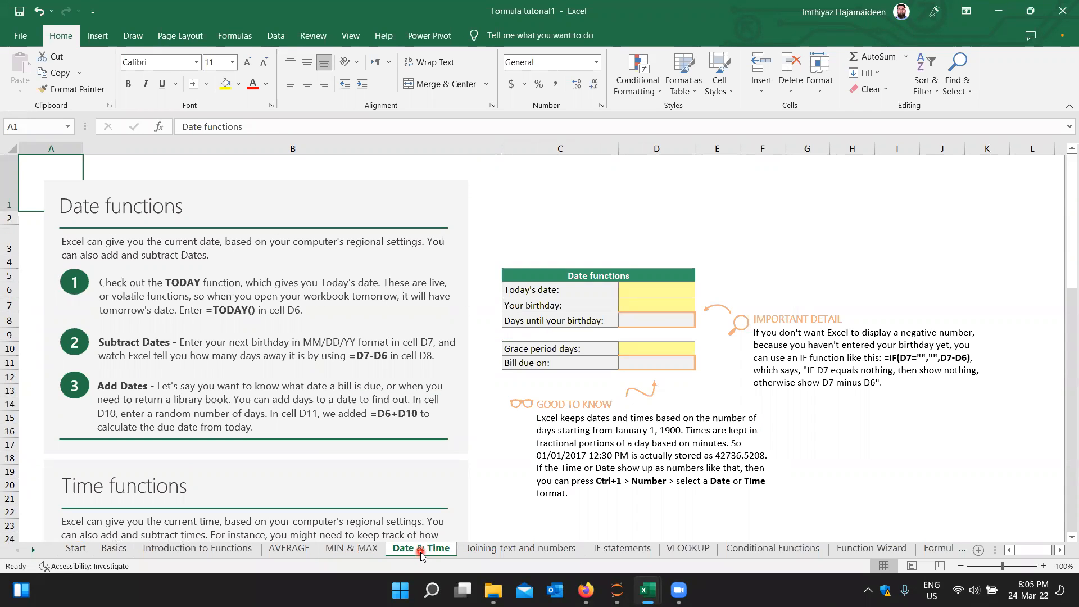
left_click(680, 286)
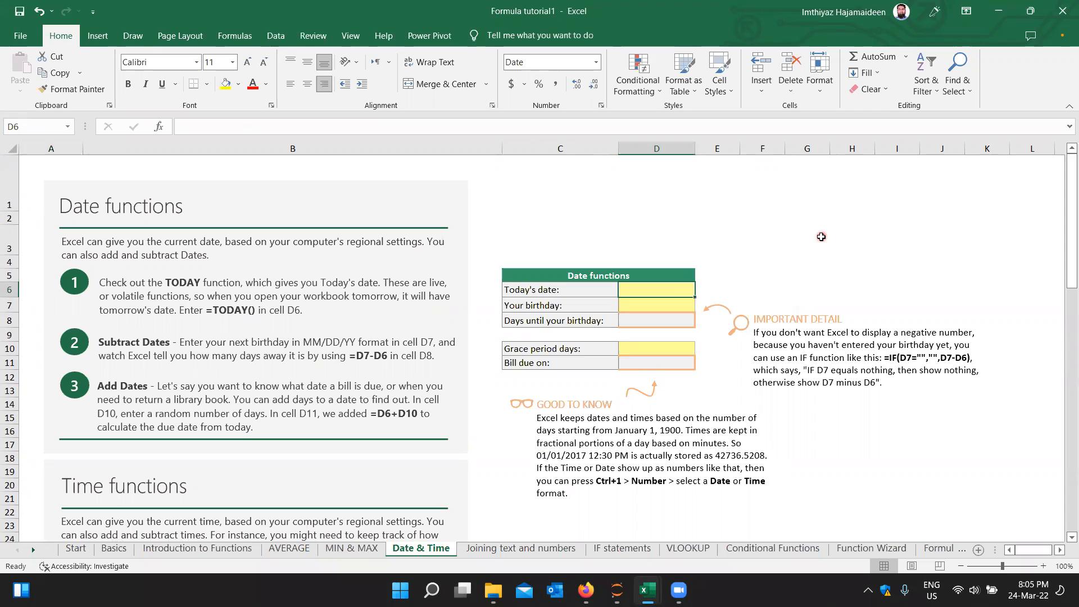
type("=")
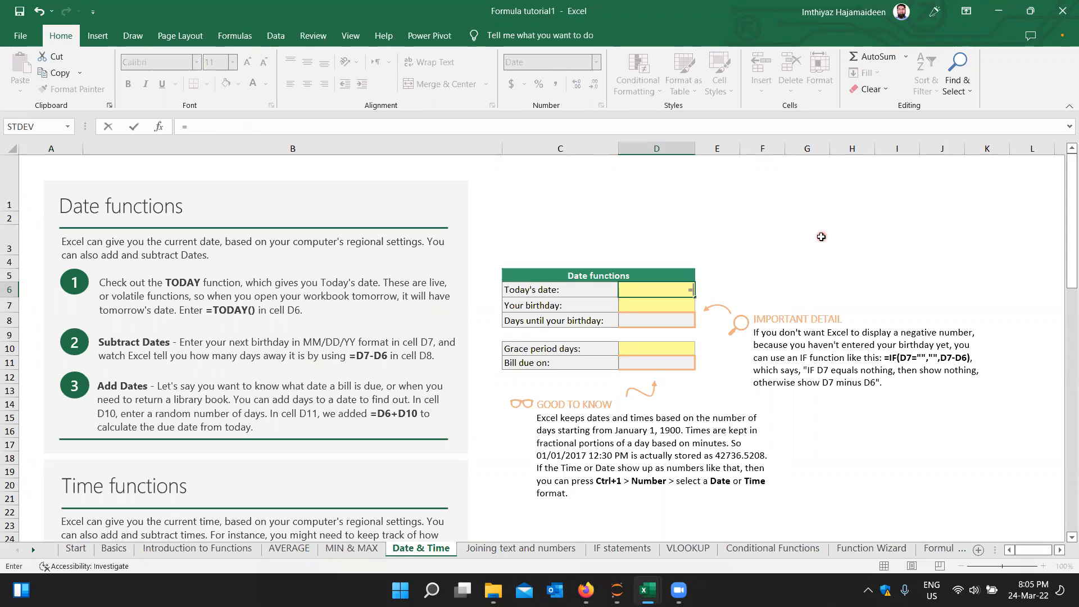
type("to")
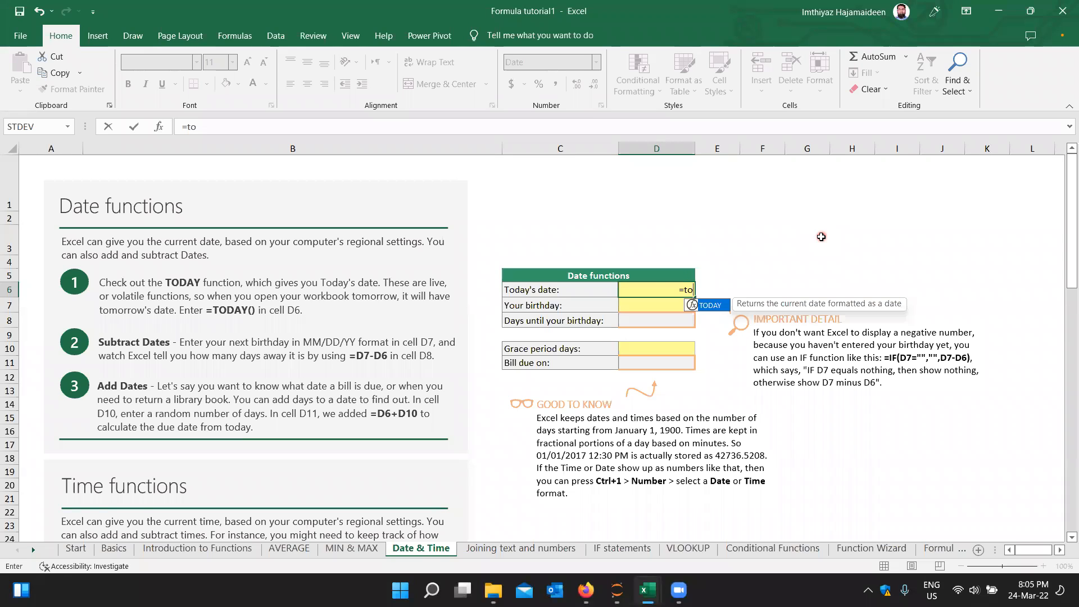
key("Tab")
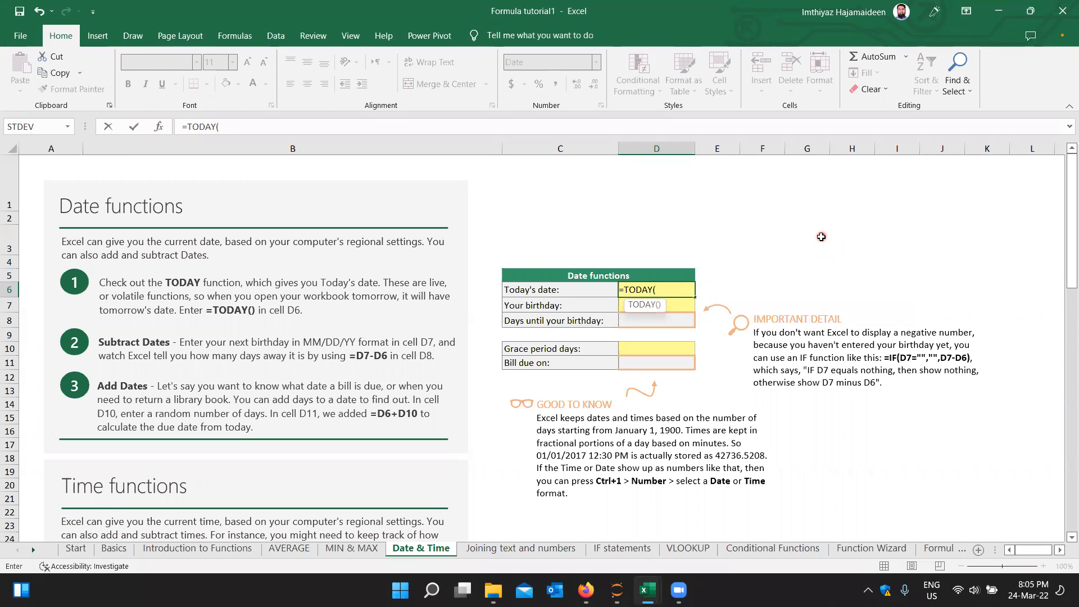
type(")")
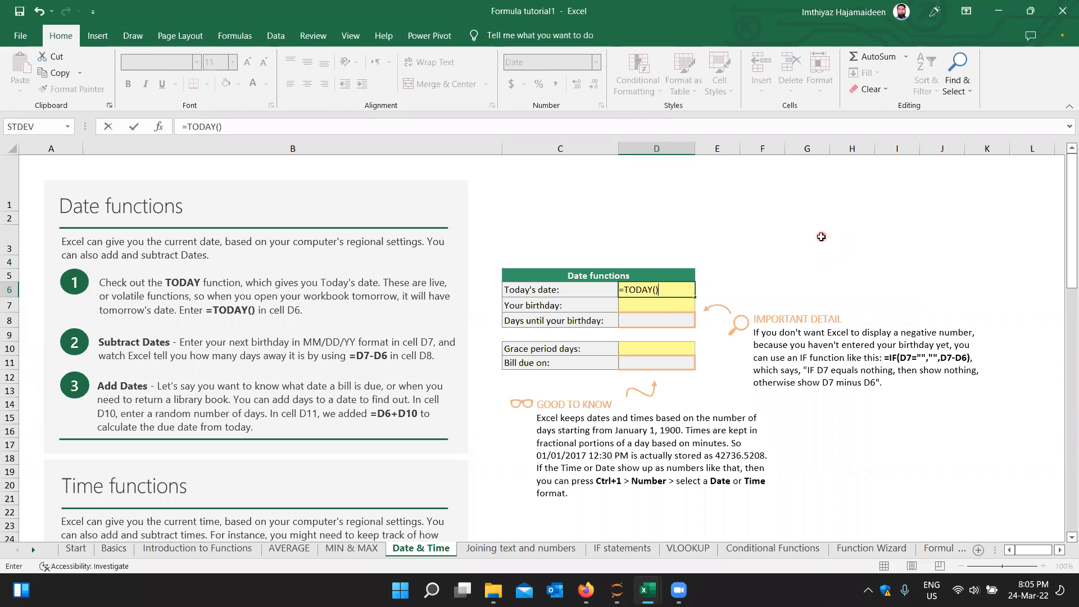
key("ctrl+Return")
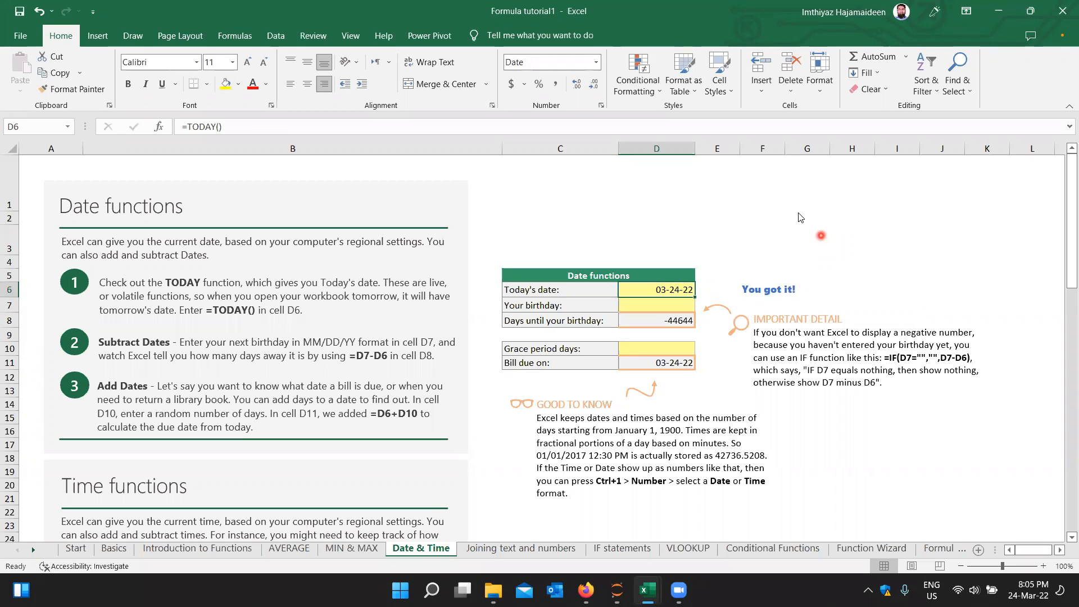
left_click(744, 119)
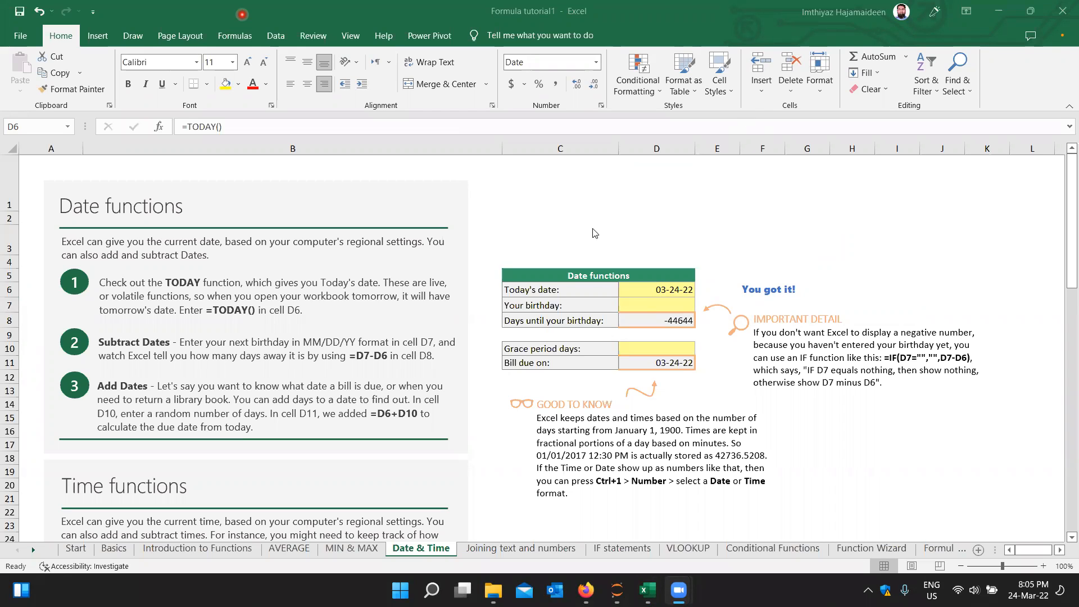
Enter 16-03-1982 as the birthday in D7, so D8 shows -14618
left_click(658, 304)
left_click(658, 304)
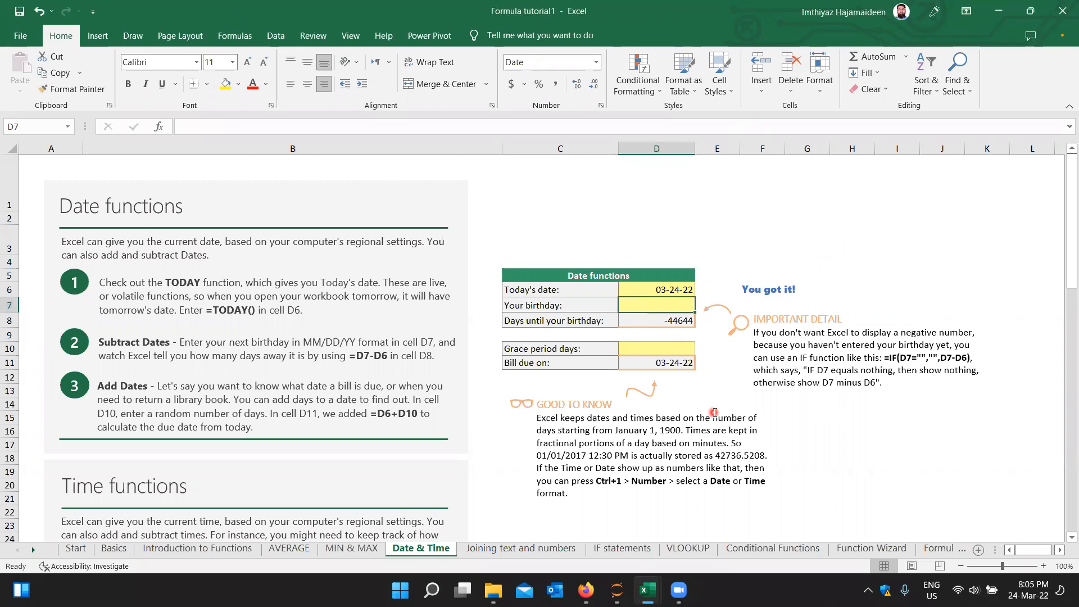
type("07-03-")
key("BackSpace")
key("BackSpace")
key("BackSpace")
key("BackSpace")
key("BackSpace")
key("BackSpace")
type("16-")
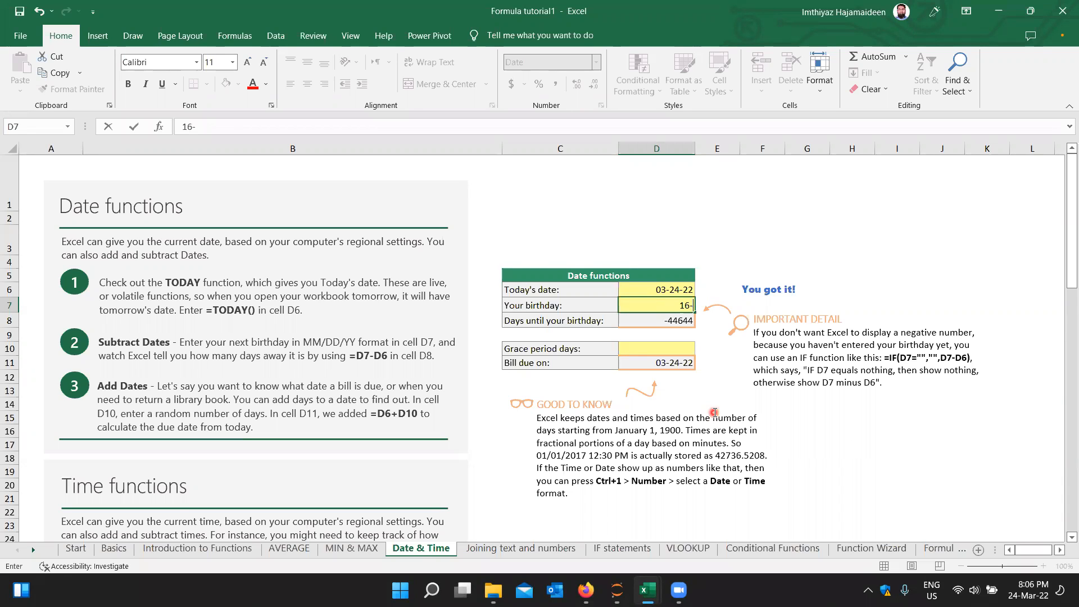
type("03-1982")
key("Return")
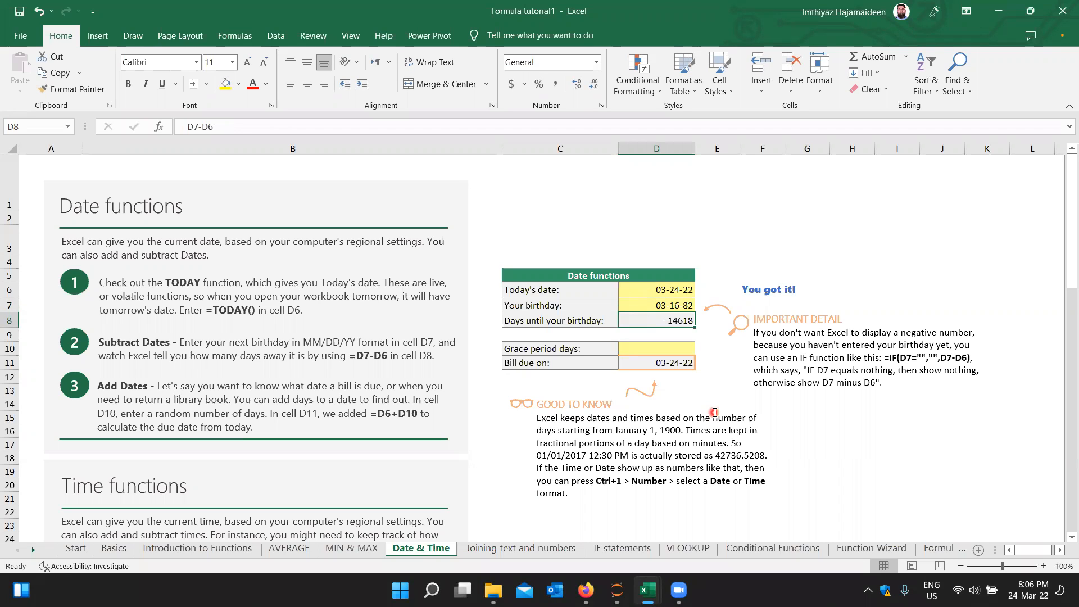
key("Up")
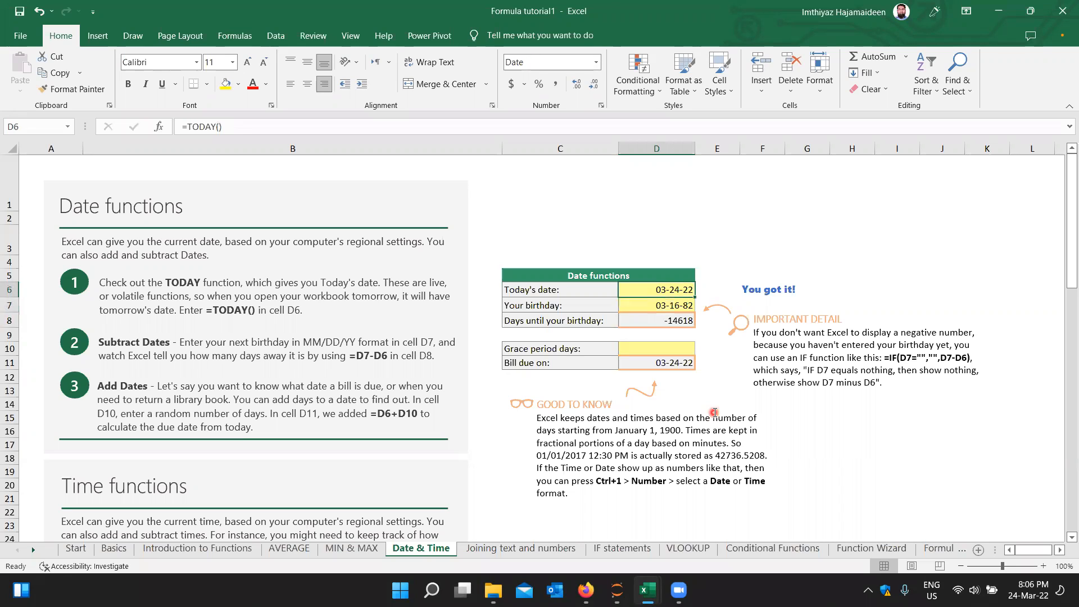
key("Up")
key("Down")
key("Down")
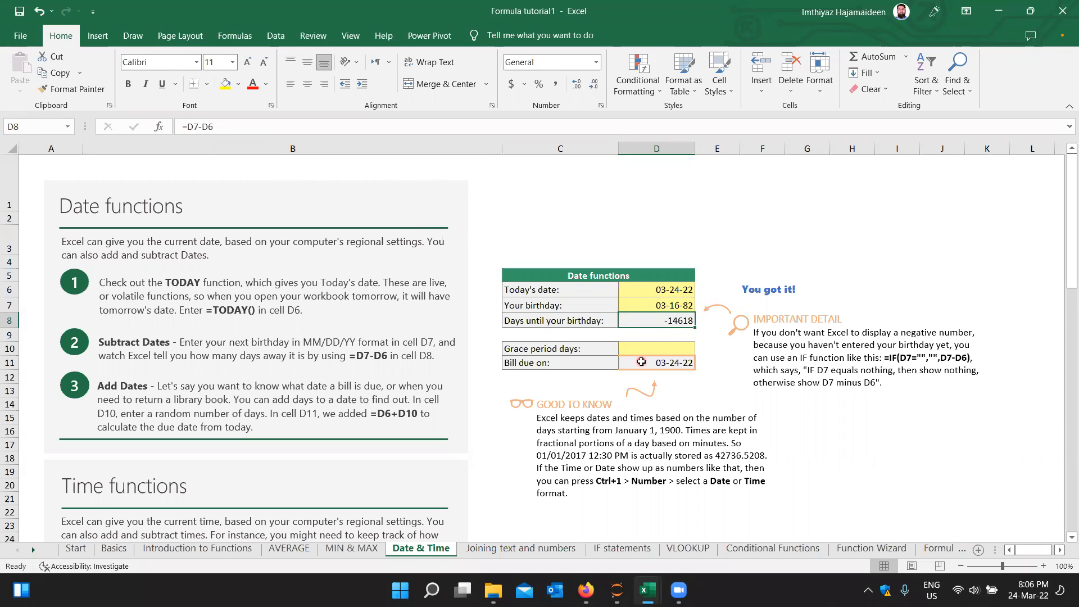
Rewrite D8 as =D6-D7 so Days until your birthday shows 14618
type("=")
key("Up")
key("Up")
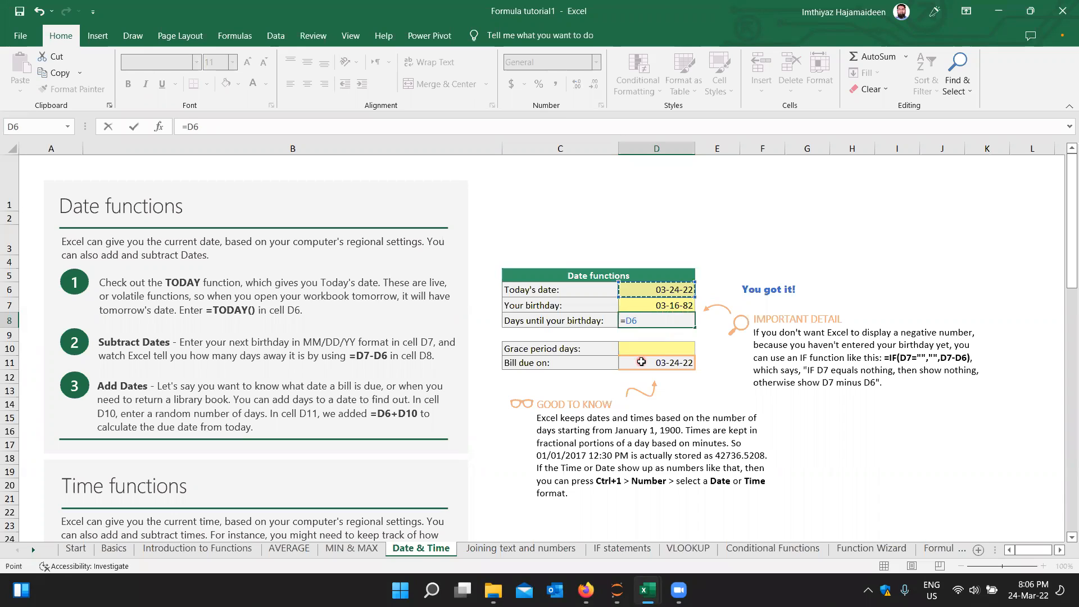
type("-")
key("Up")
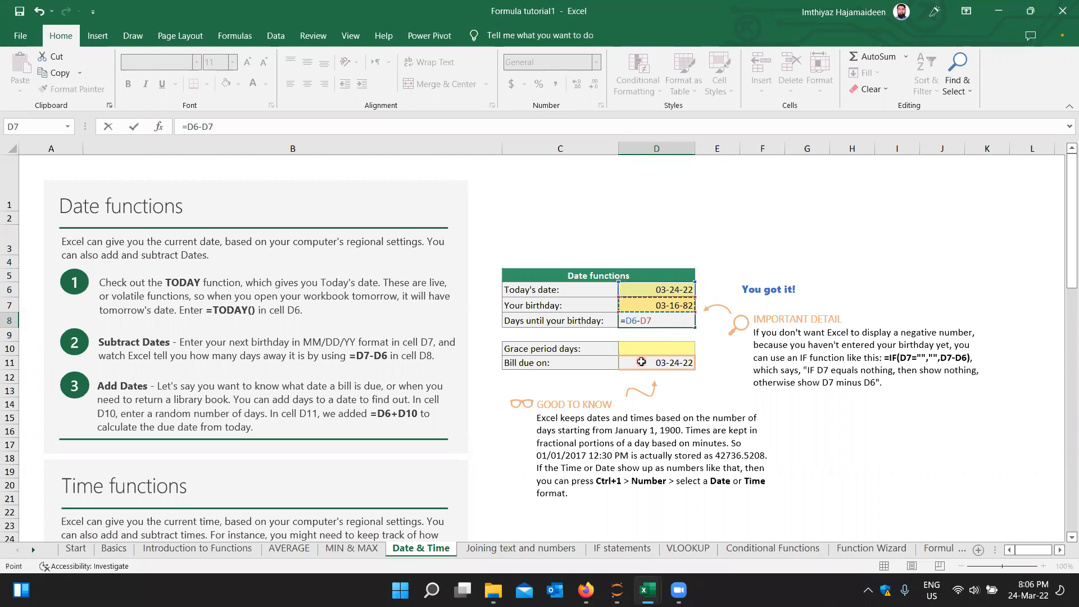
key("Return")
key("Up")
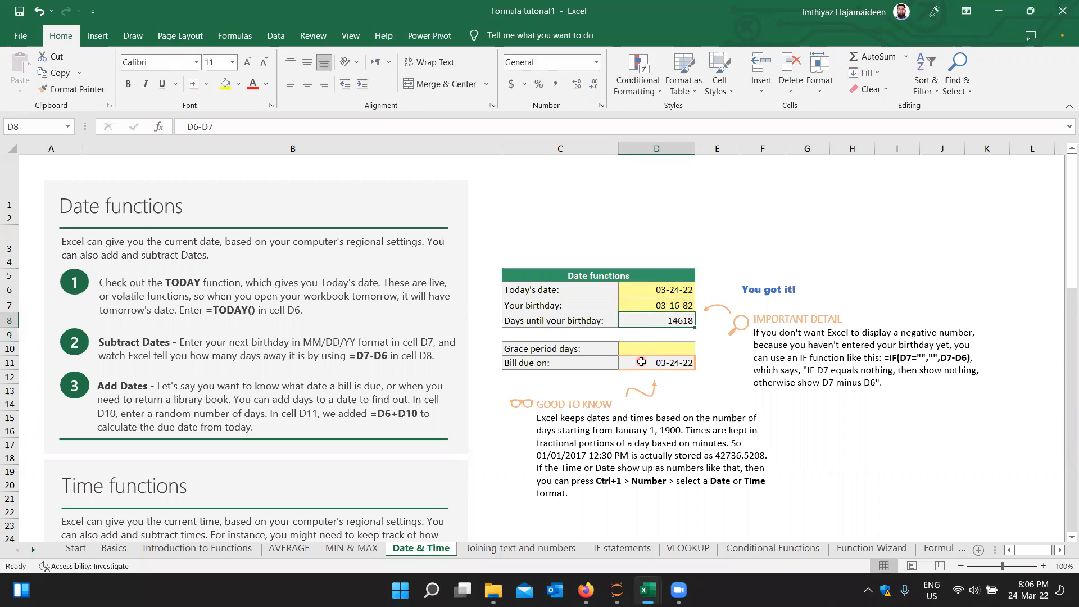
key("Up")
key("Up")
key("Down")
key("Down")
key("Down")
key("Down")
Delete the birthday from D7, leaving the cell empty
key("Up")
key("Up")
key("Up")
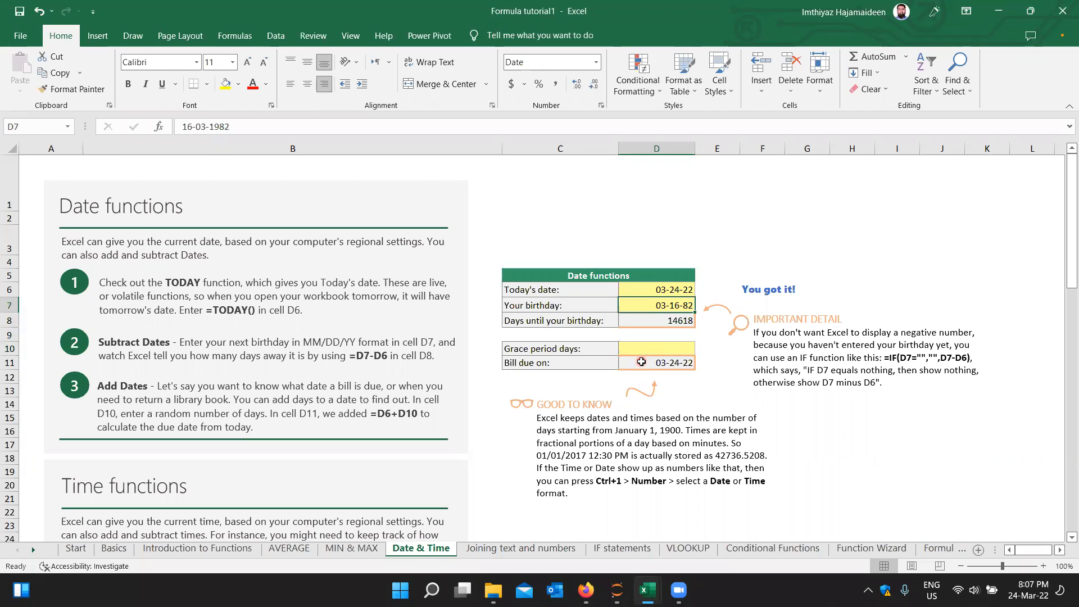
key("Down")
key("Down")
key("Down")
key("Down")
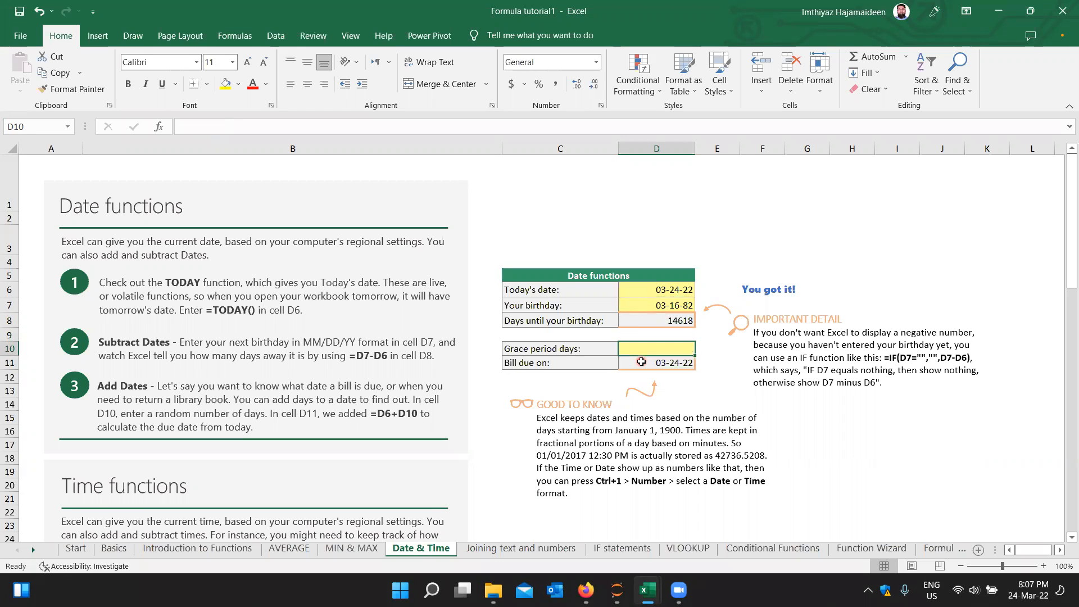
key("Up")
key("Up")
key("Up")
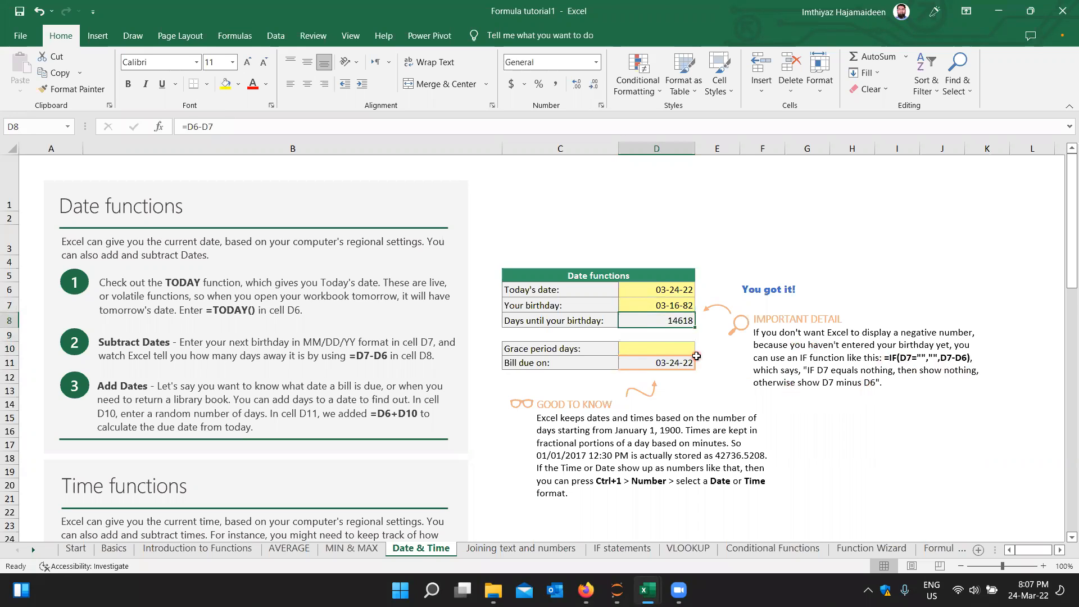
key("Up")
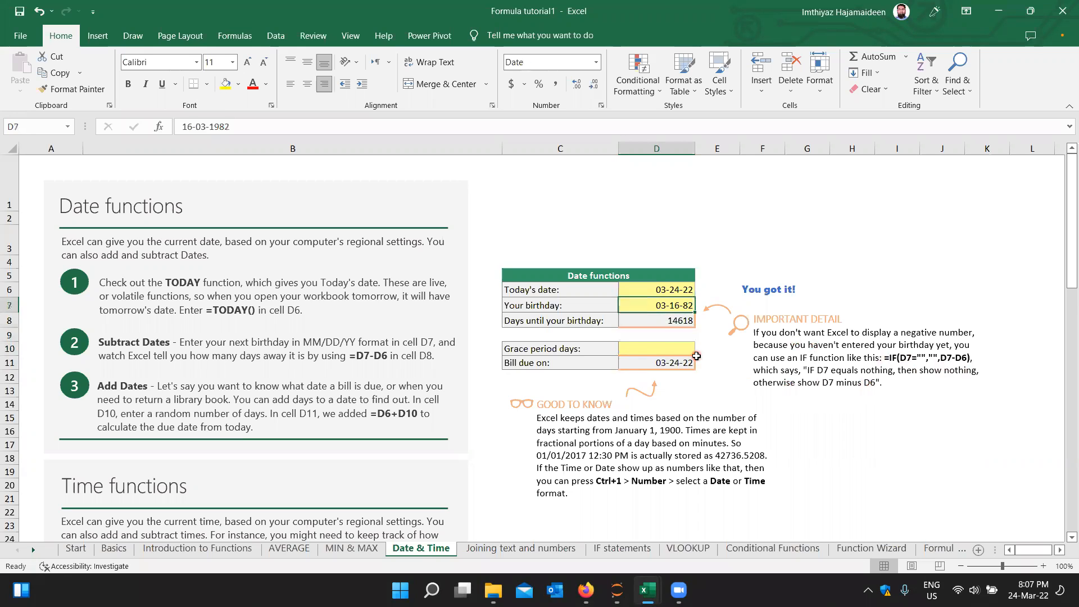
key("Delete")
key("Down")
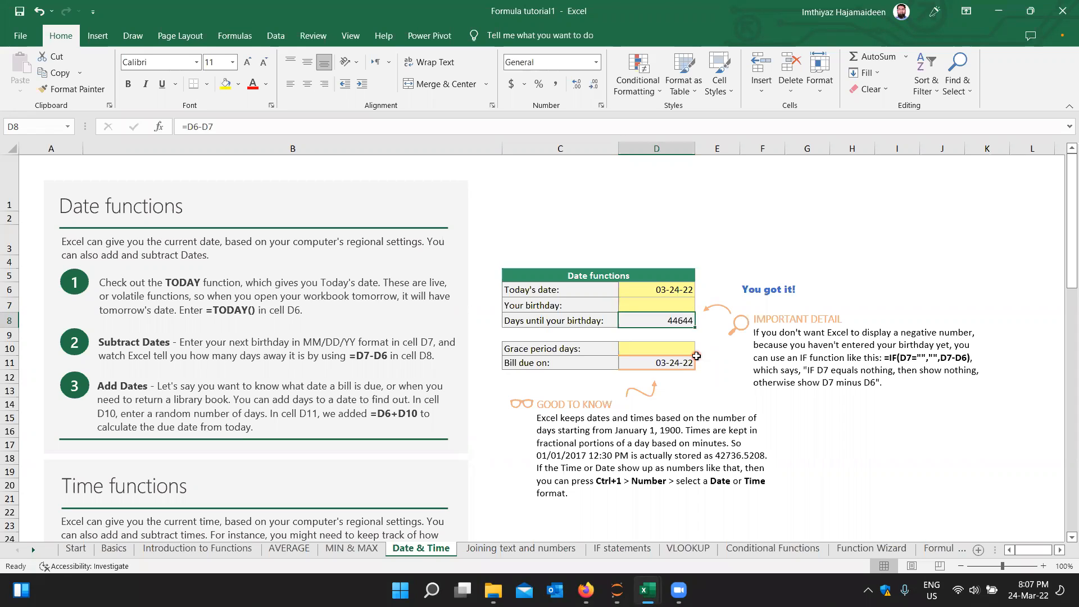
key("Up")
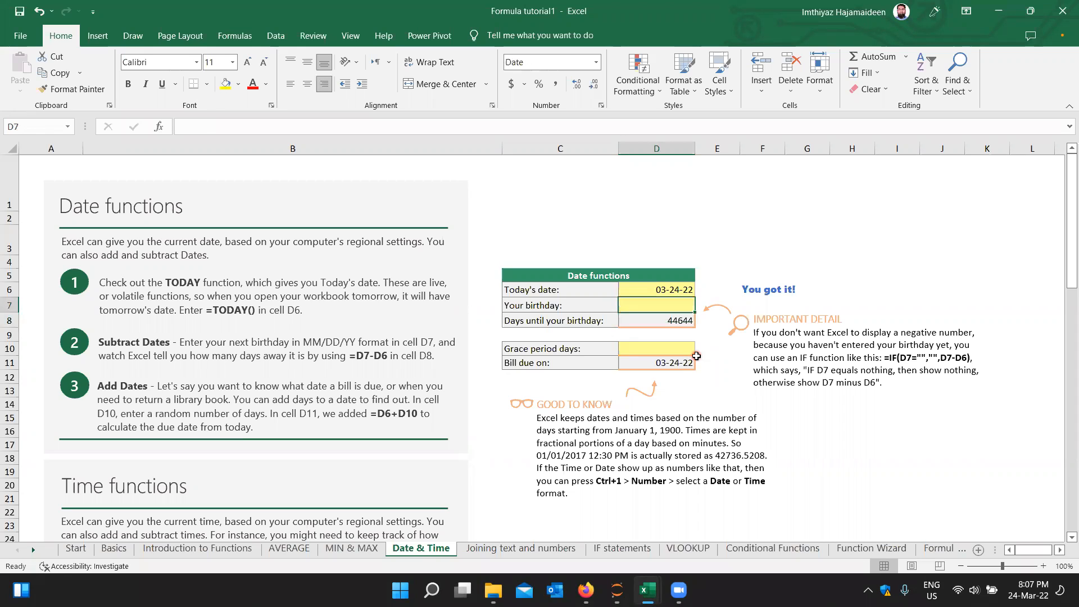
key("Down")
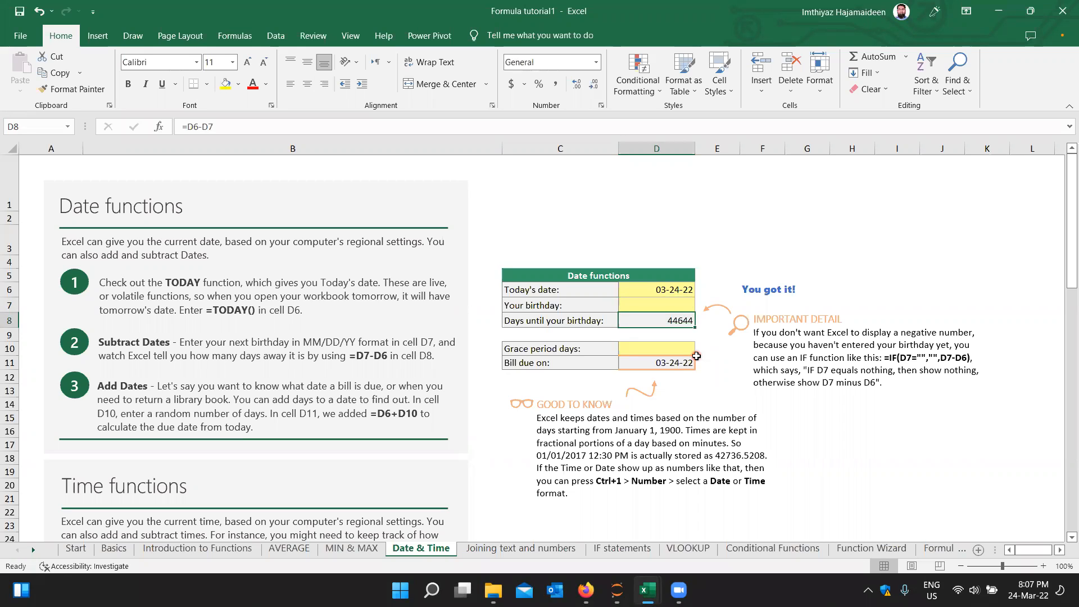
Enter =IF(D7="","",D6-D7) in D8 so it stays blank without a birthday
type("=")
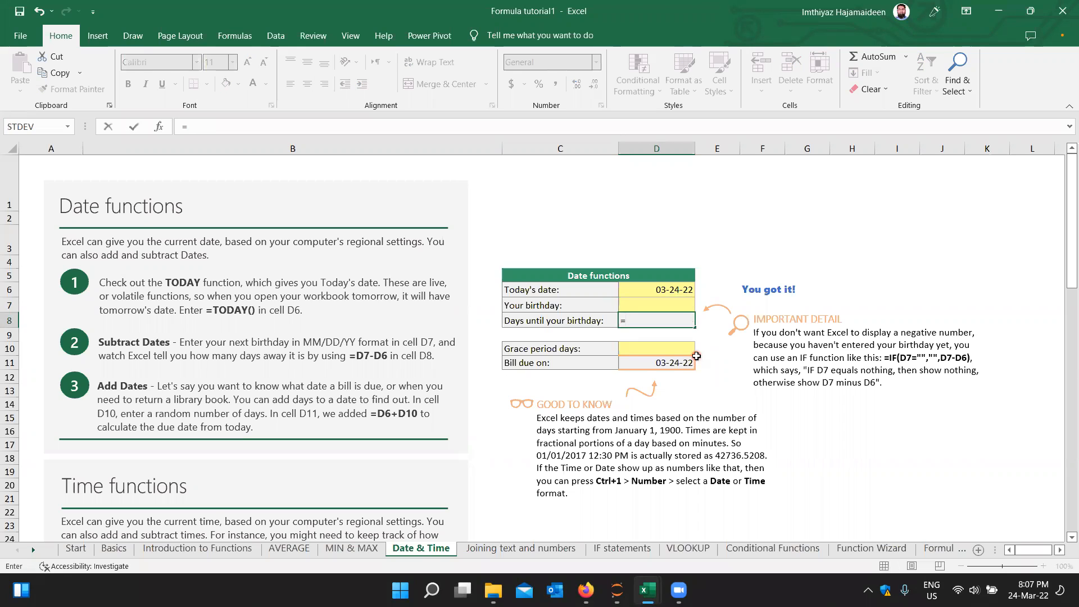
type("if")
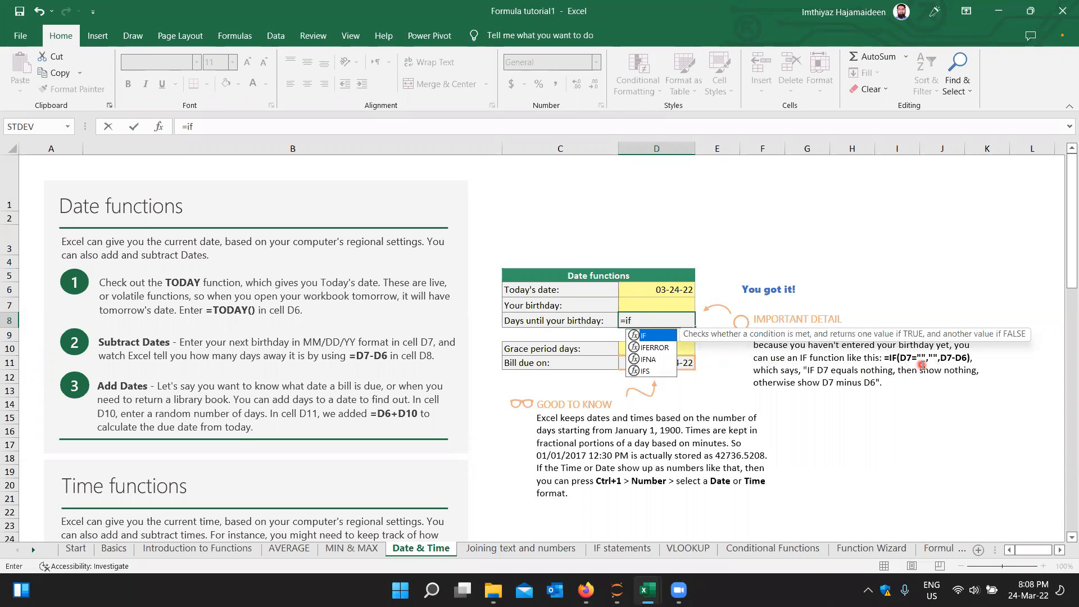
type("(")
key("Up")
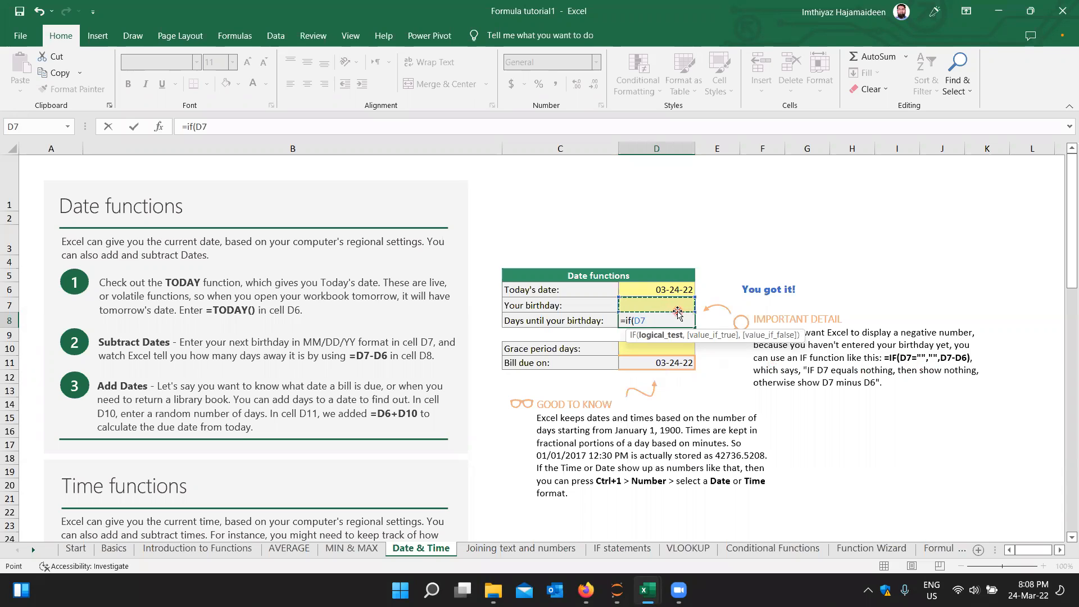
type("=\"\",")
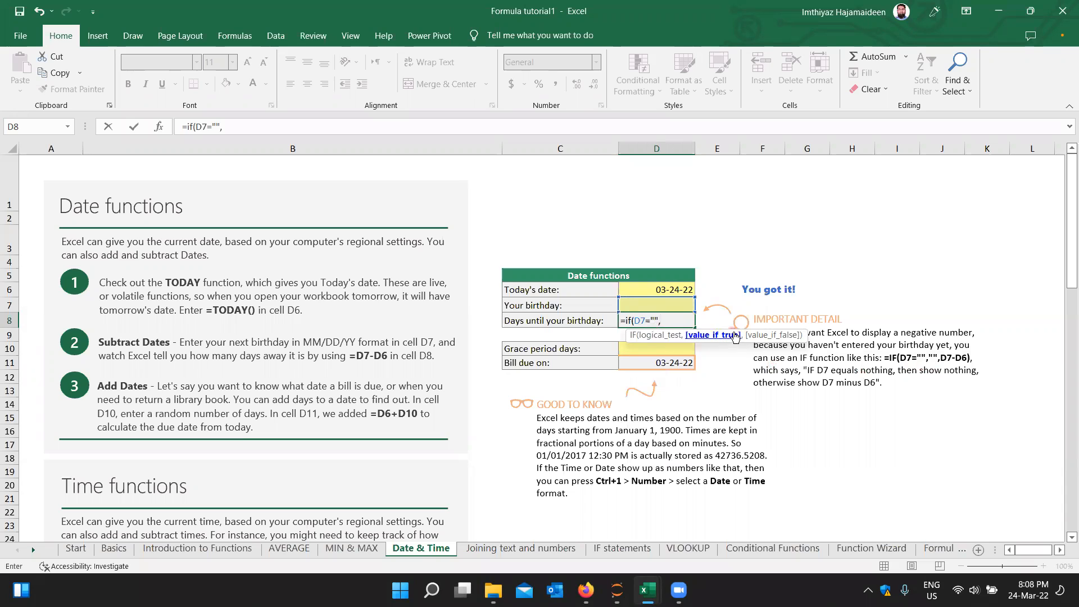
type("\"")
type(",")
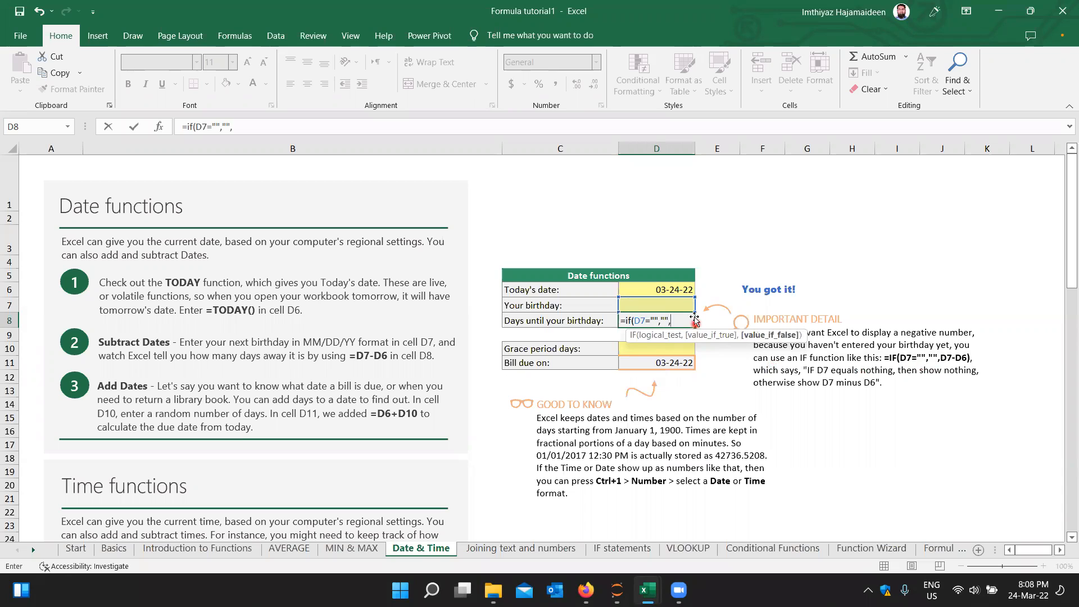
left_click(673, 294)
type("-")
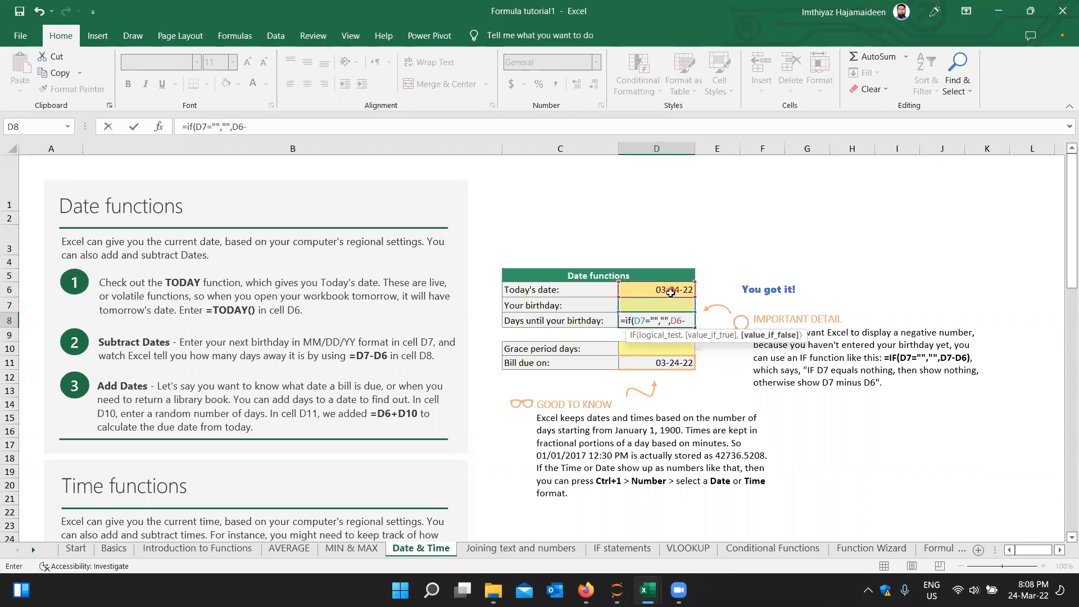
left_click(668, 302)
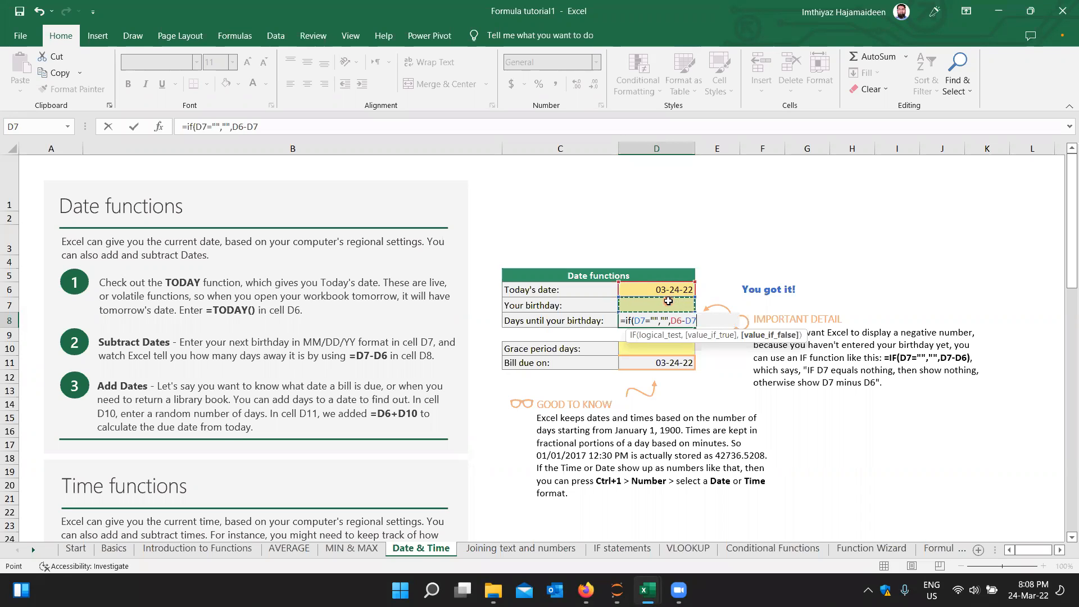
key("Return")
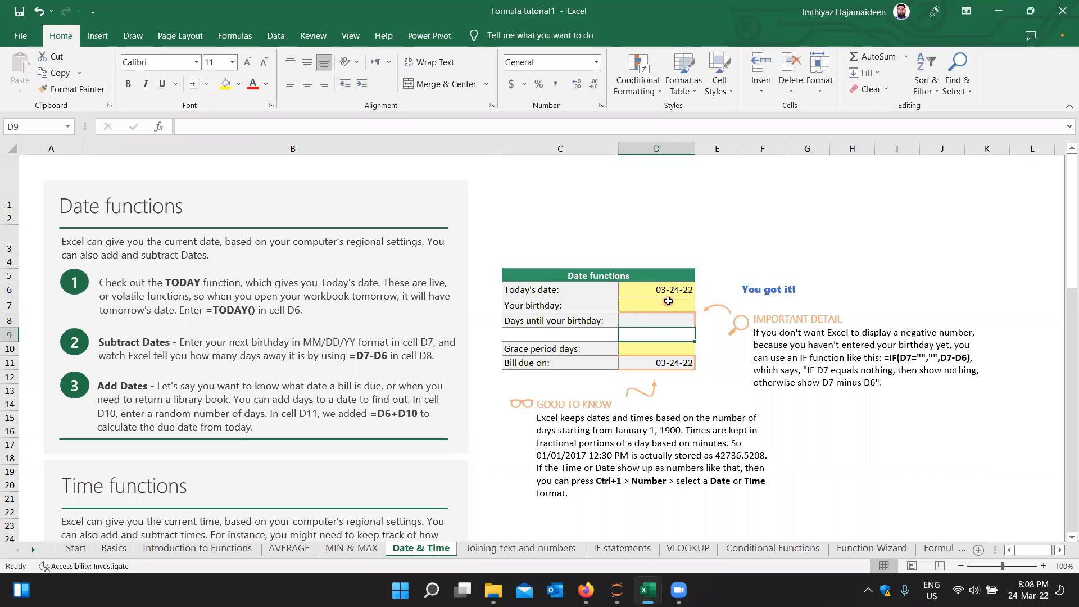
key("Up")
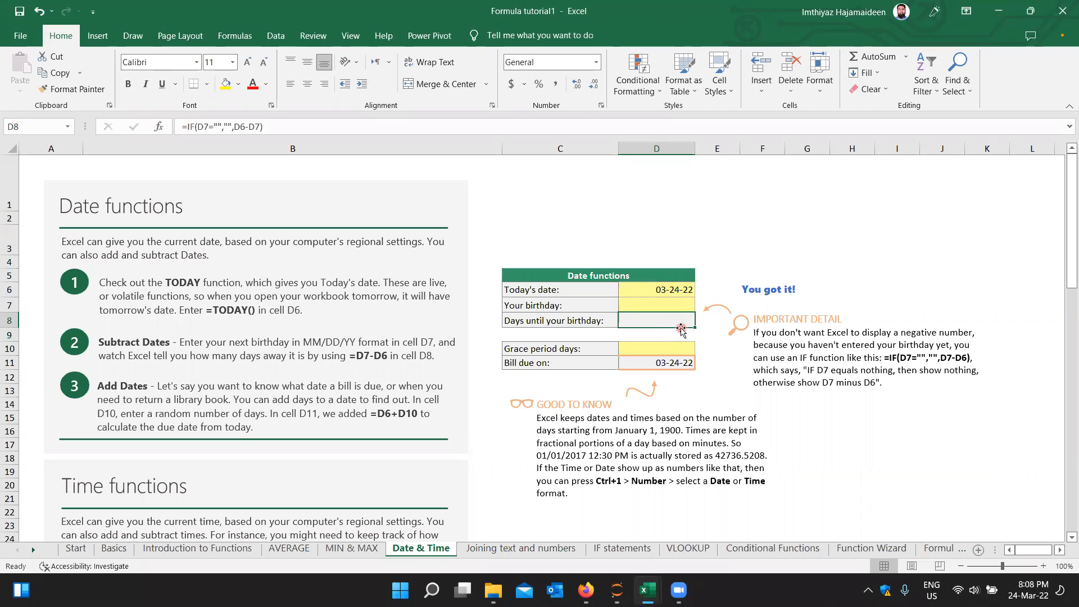
left_click(680, 306)
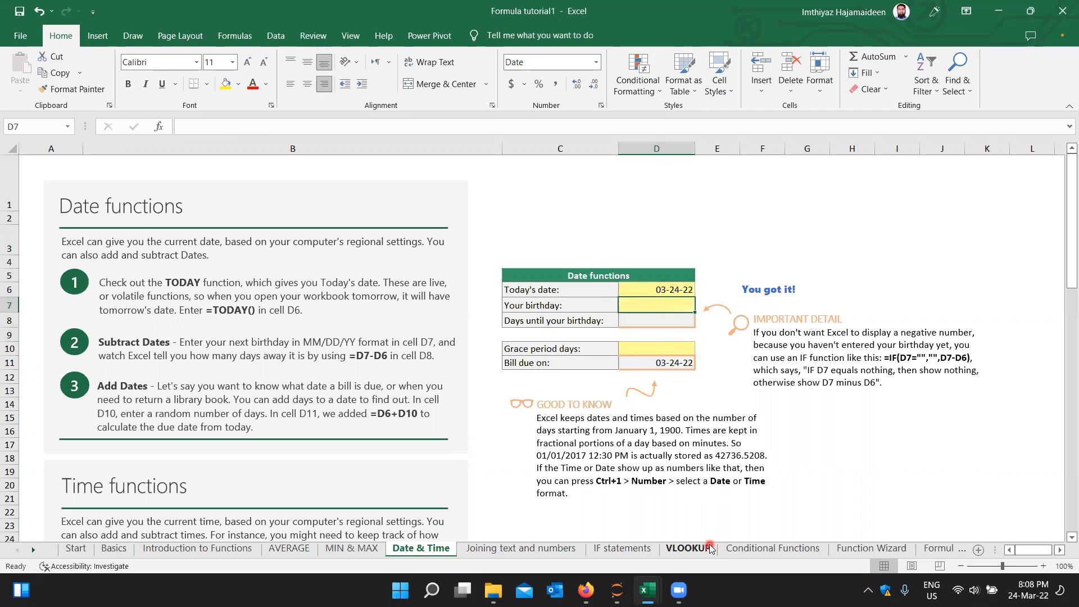
type("16-0")
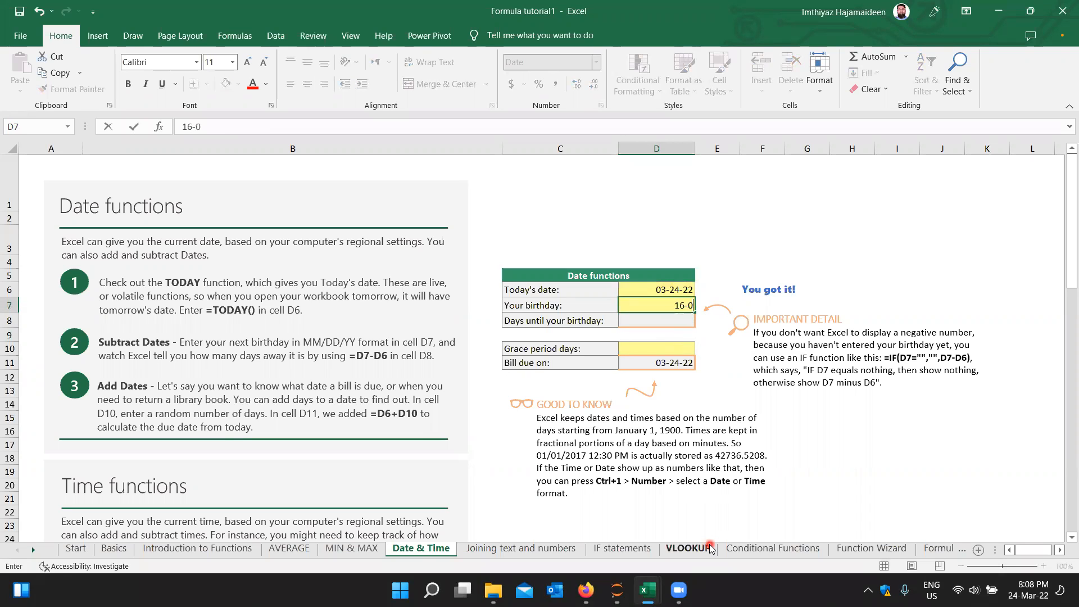
type("3-1982")
key("Return")
key("Up")
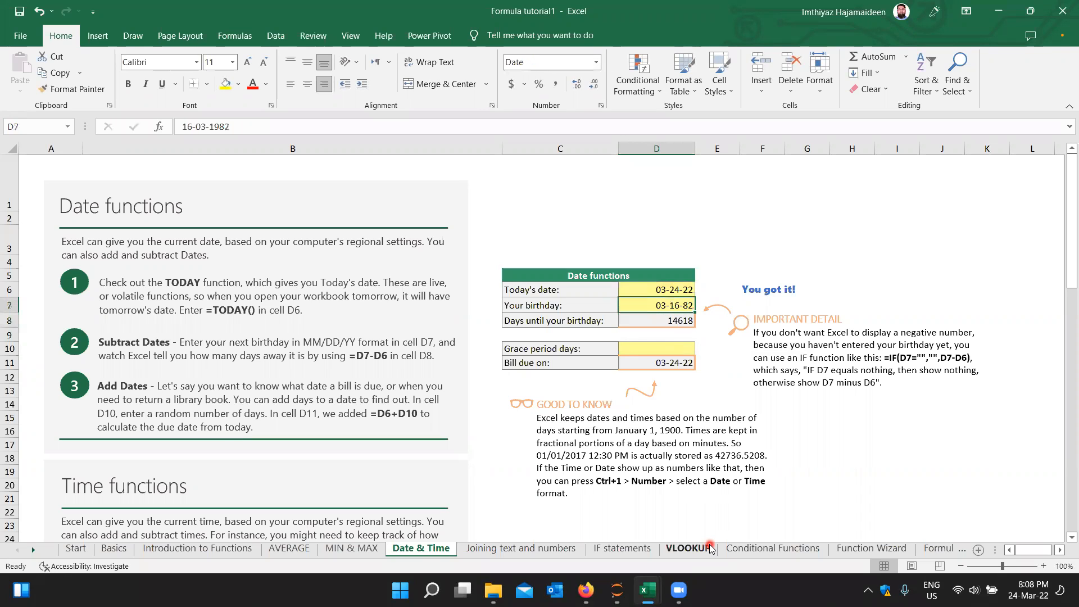
key("BackSpace")
key("Return")
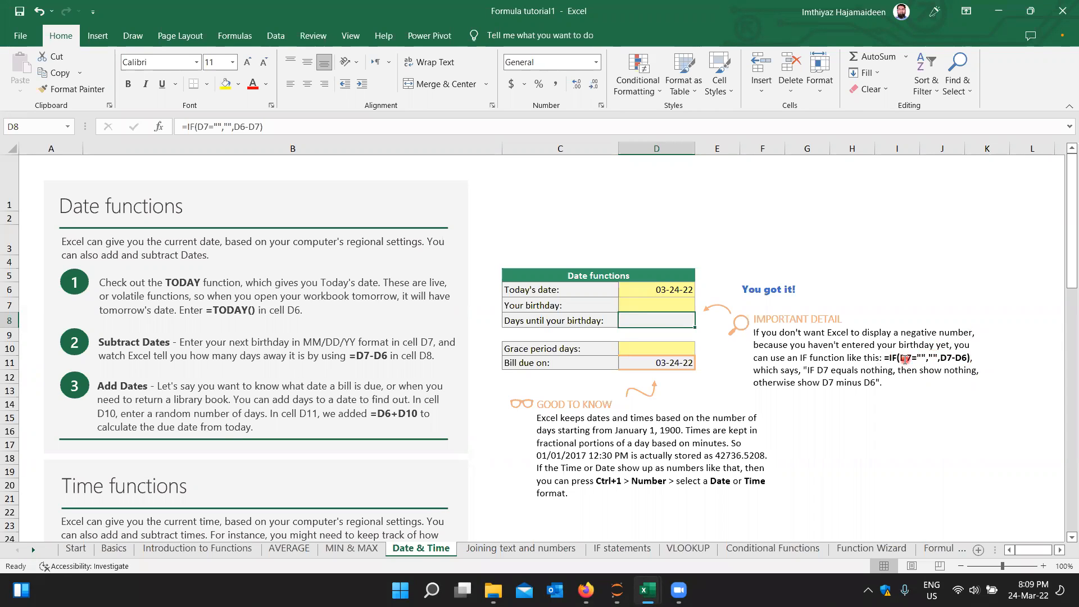
Enter 5 as the grace period days in D10 and check today's date in D6
left_click(646, 349)
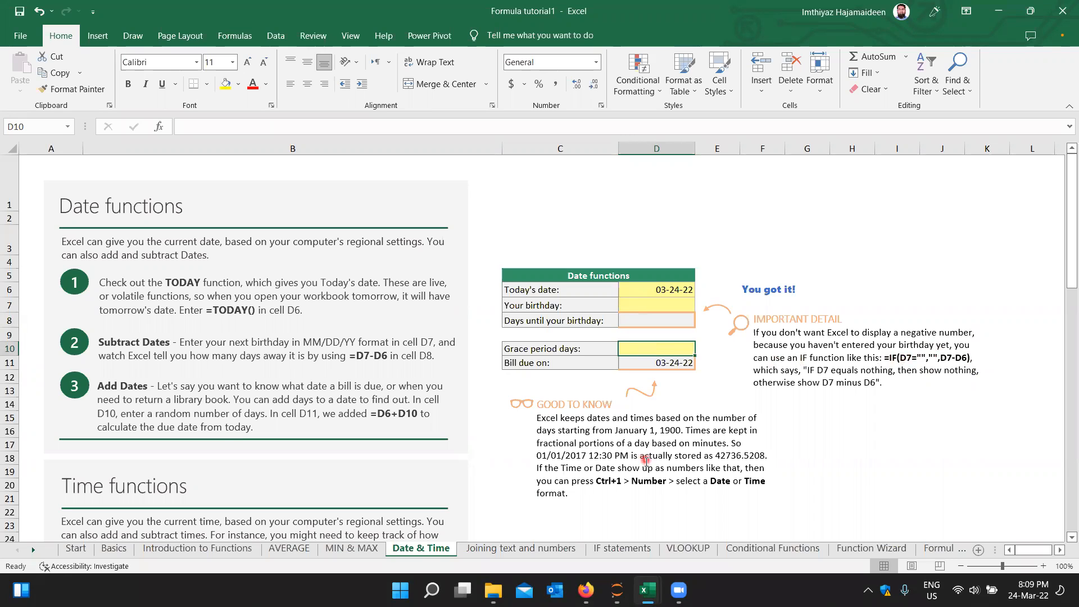
type("5")
key("Return")
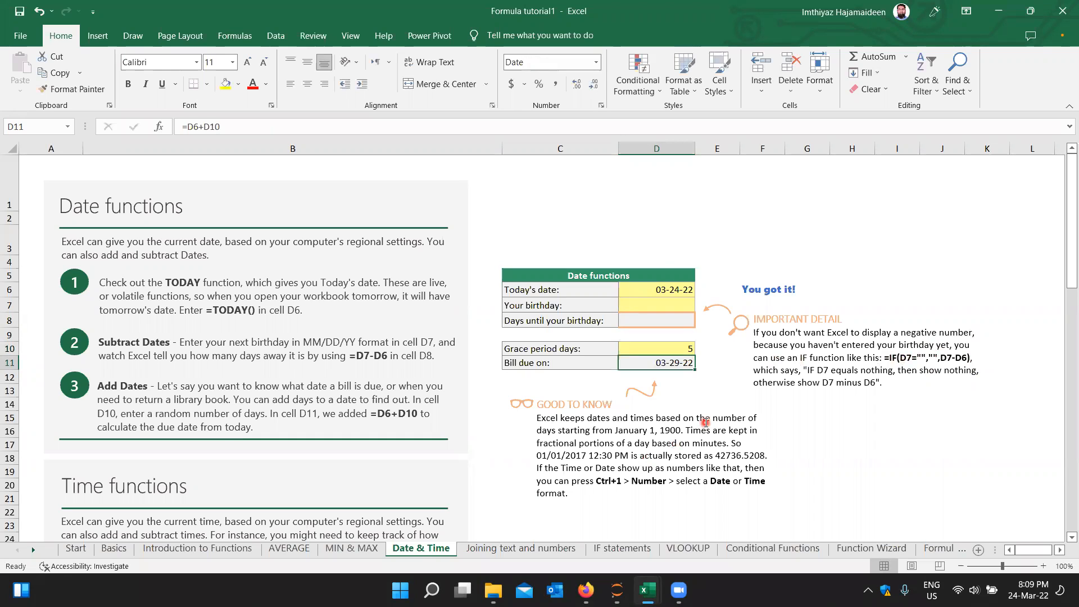
left_click(659, 292)
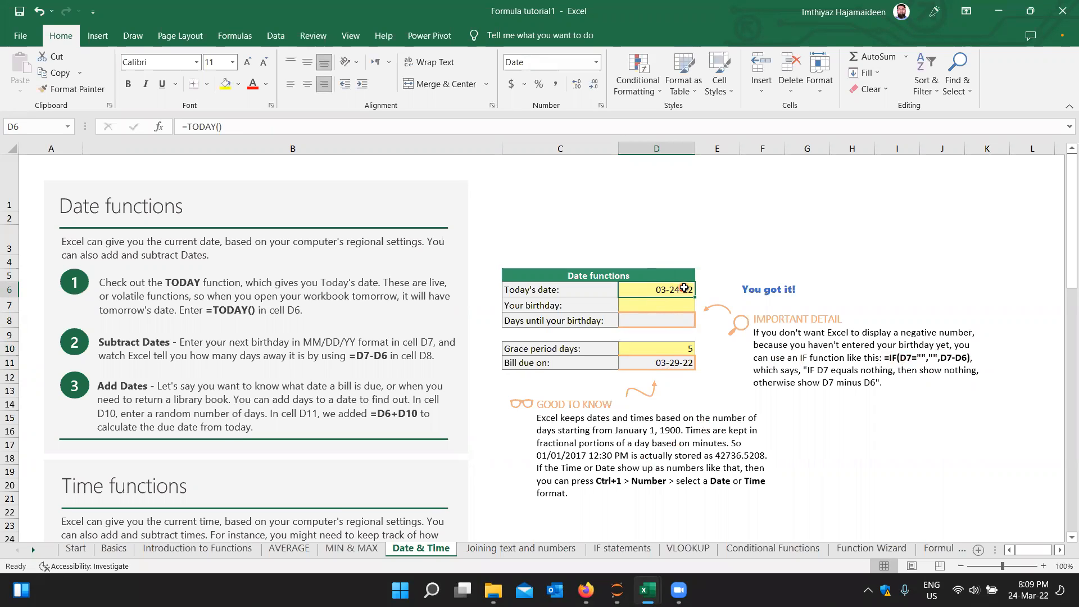
left_click(673, 348)
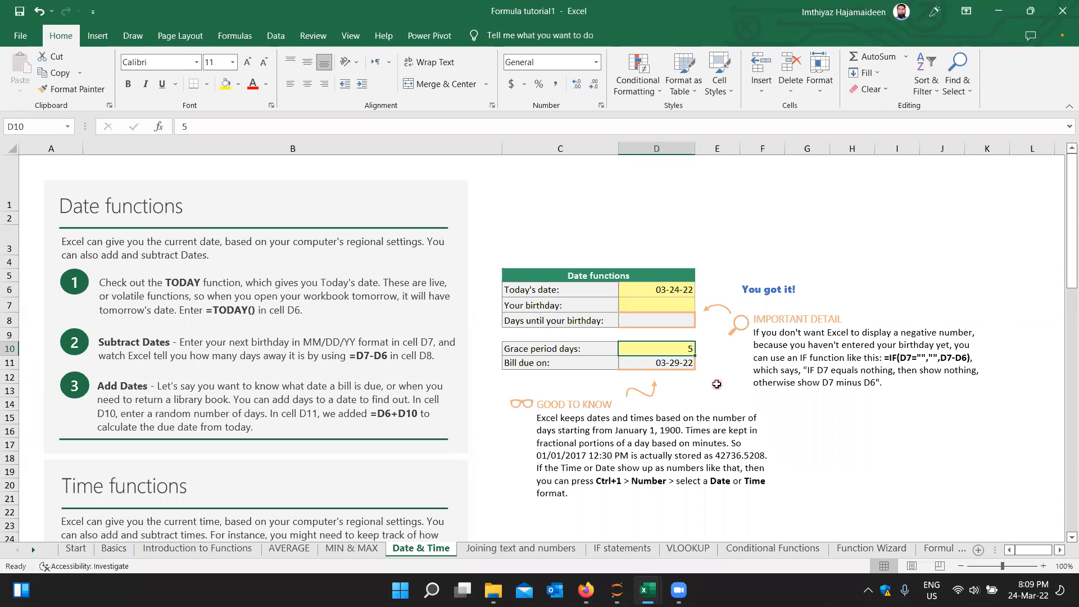
Change the grace period days to 7 so Bill due on in D11 shows 03-31-22
left_click(676, 287)
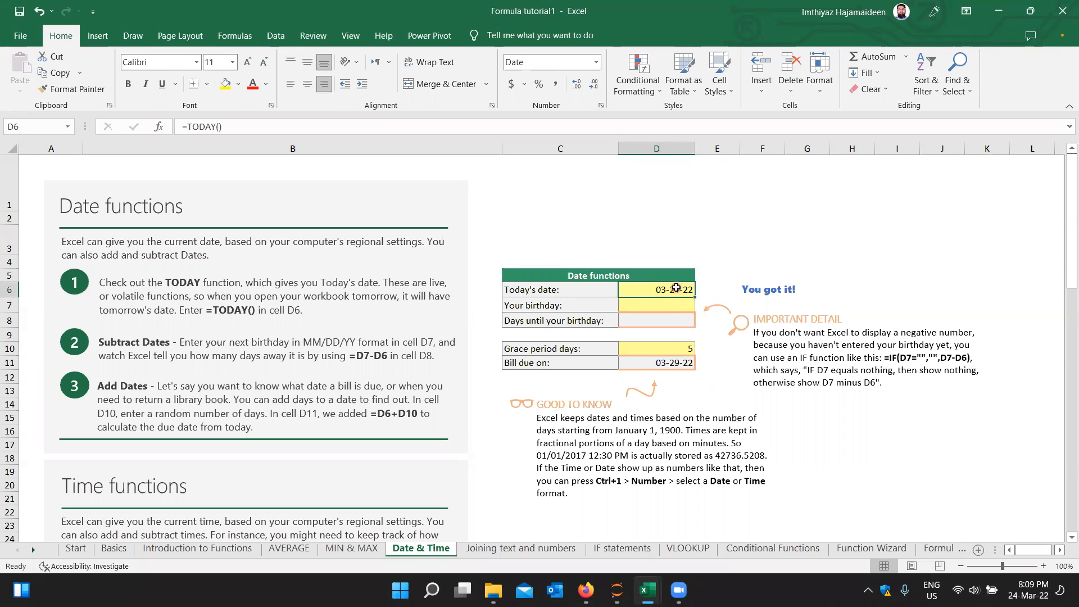
left_click(674, 349)
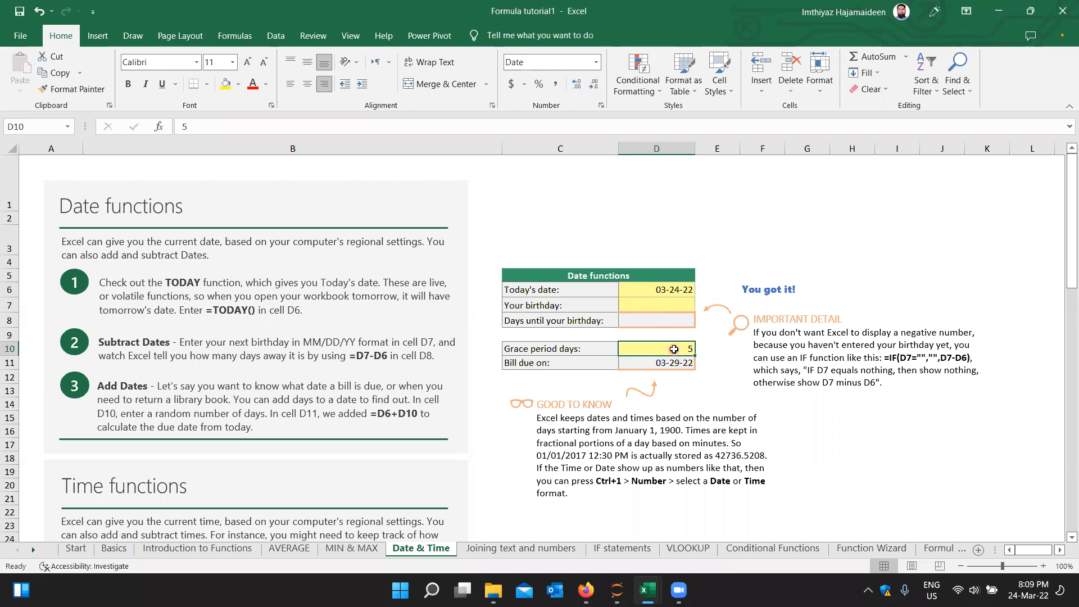
type("7")
key("Return")
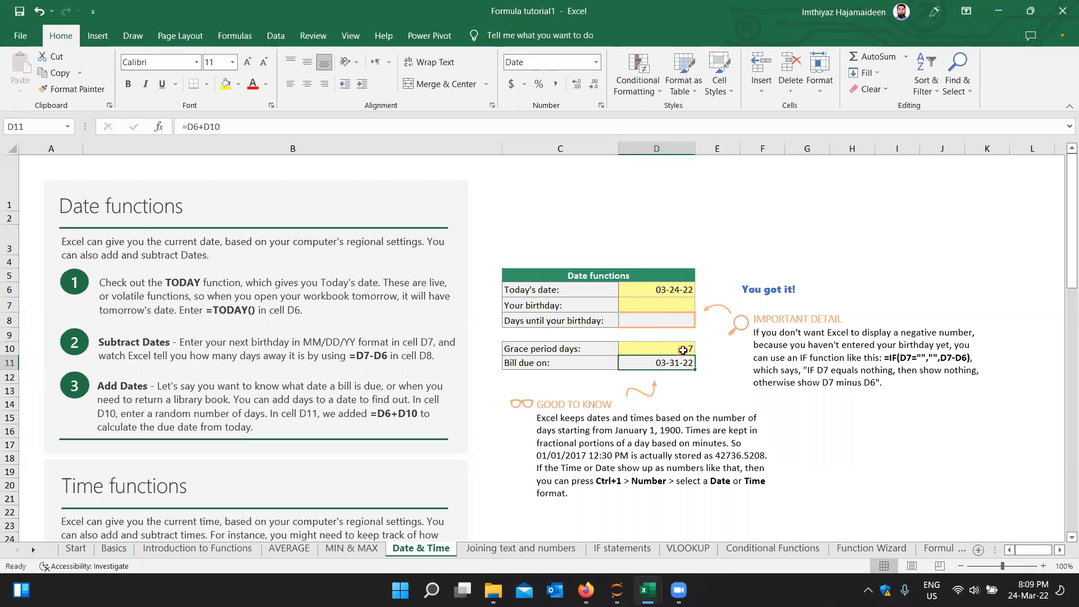
left_click(683, 350)
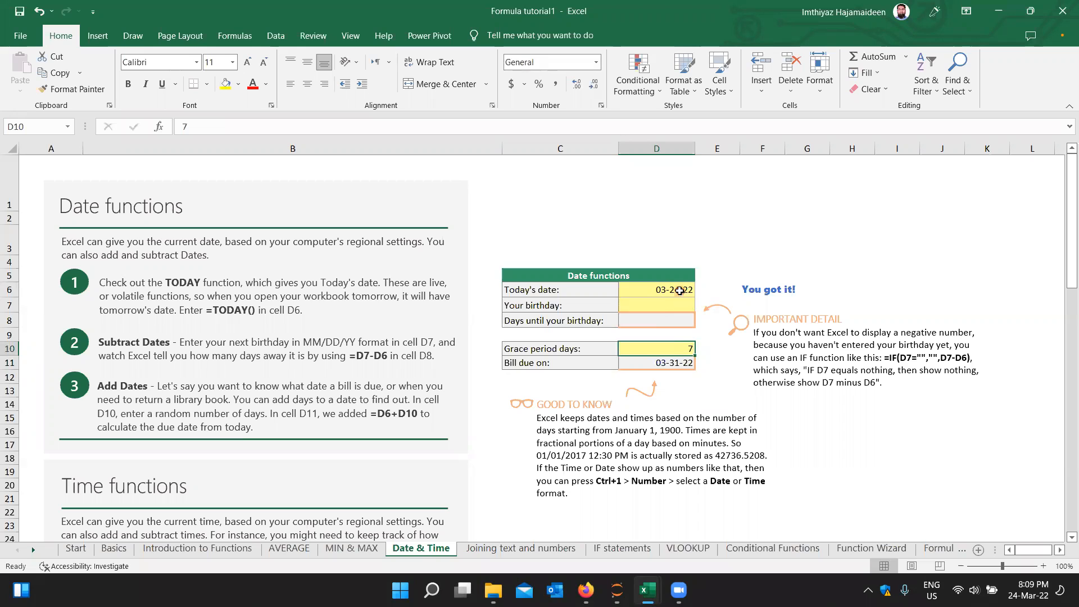
left_click(683, 360)
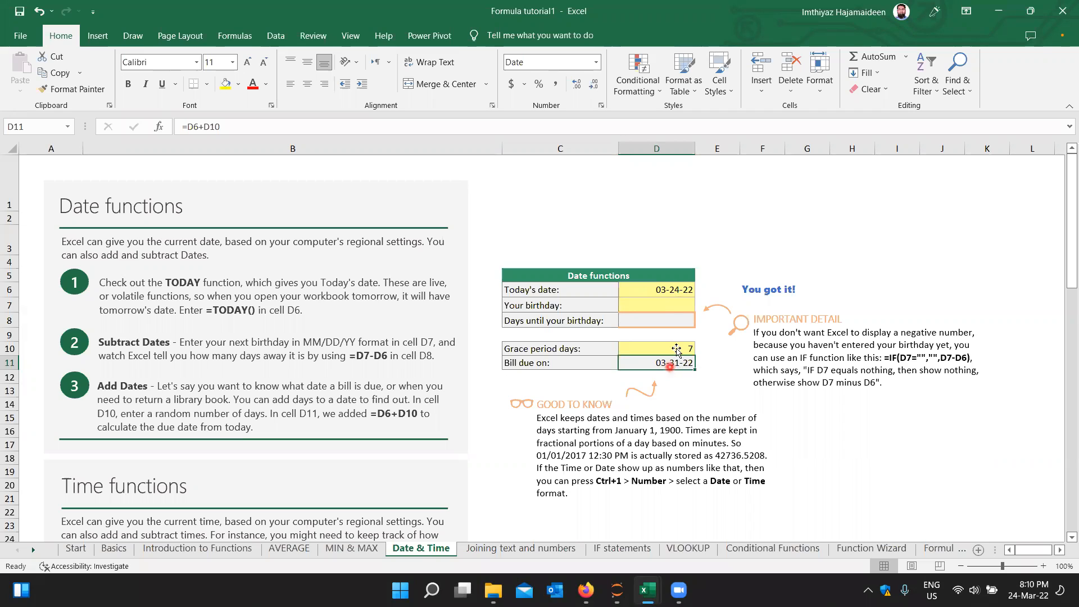
left_click(779, 219)
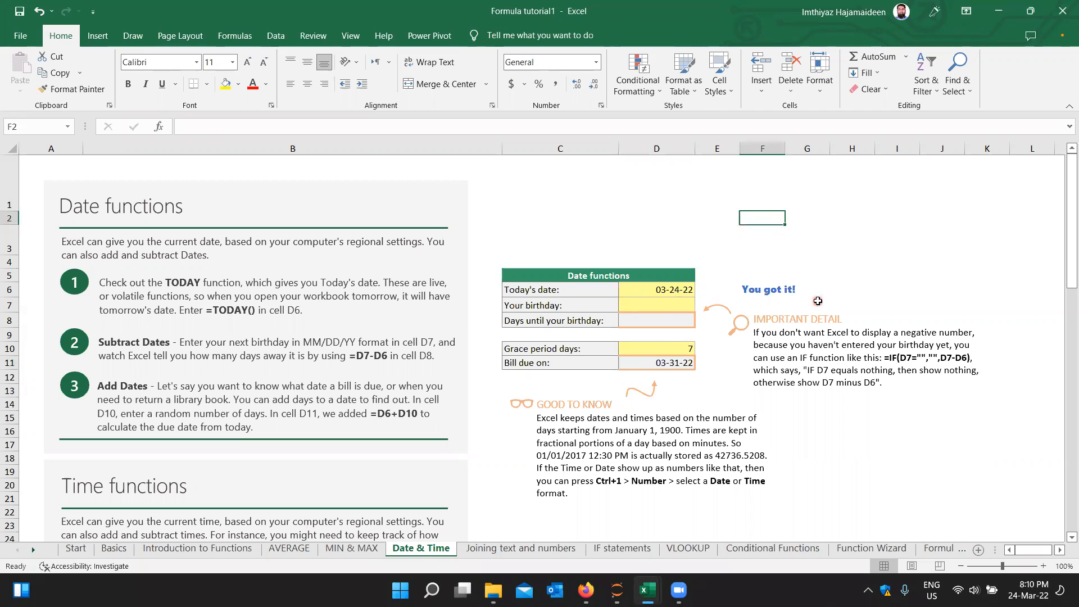
Enter =TODAY() in F2 and 30 in G2
type("=TODAY(")
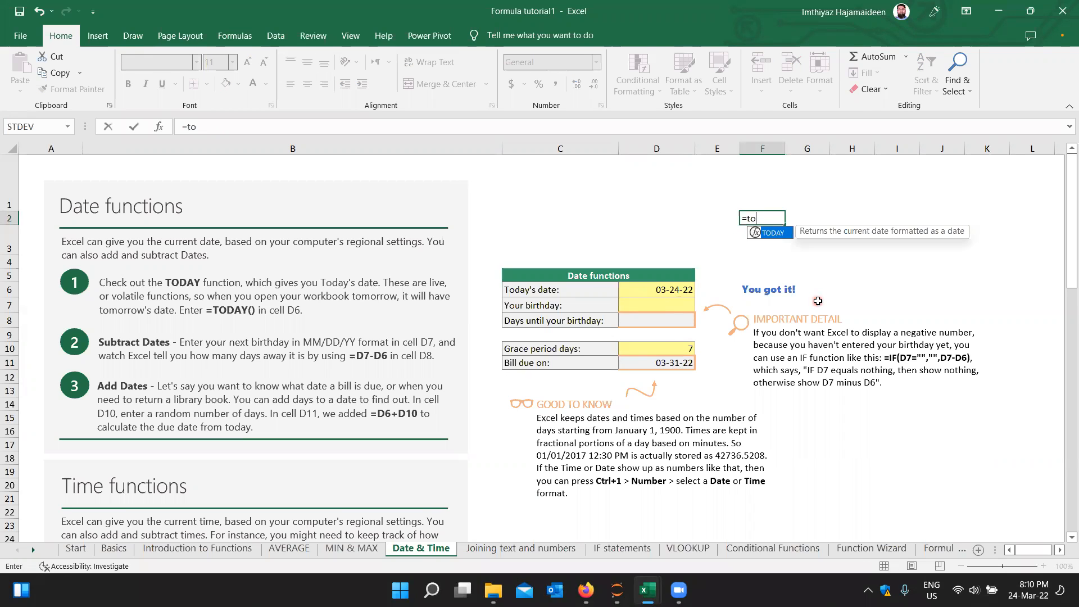
key("Return")
key("Right")
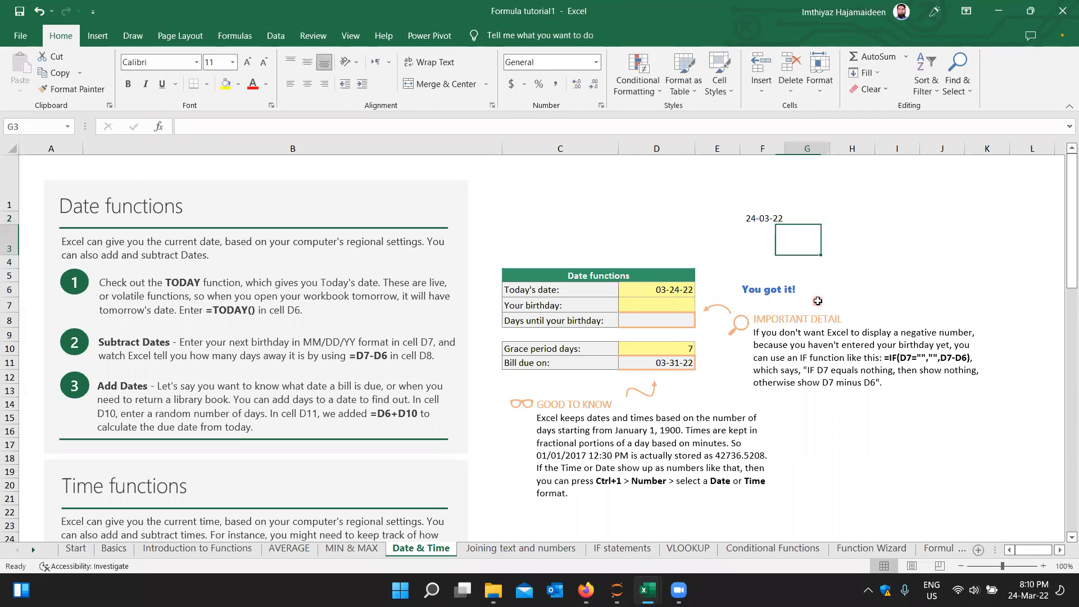
key("Right")
key("Up")
key("Left")
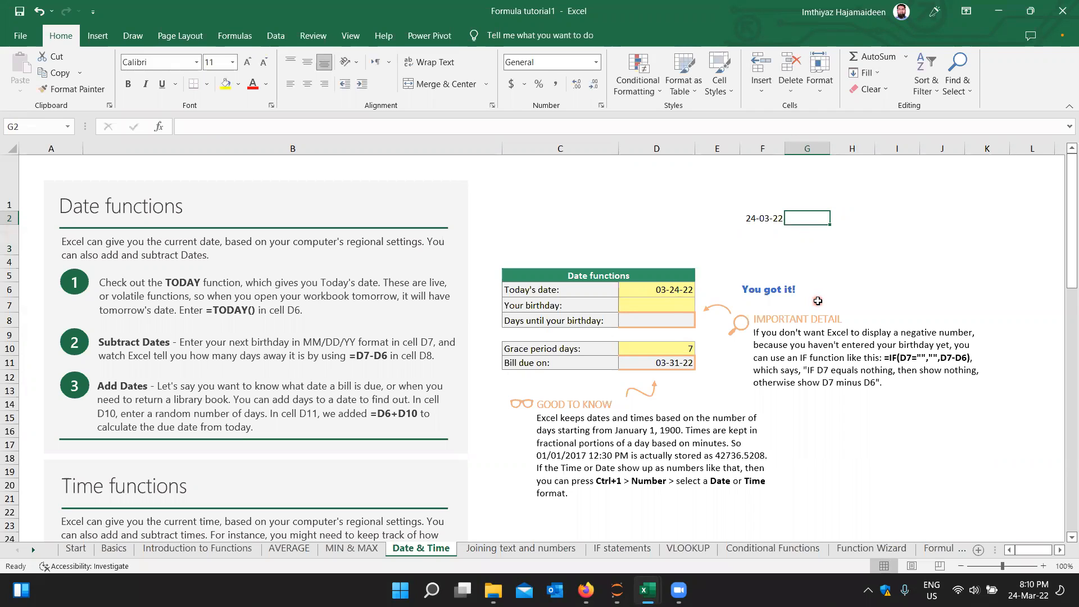
type("30")
key("Return")
Enter =F2+G2 in H2, giving 23-04-22
key("Up")
key("Right")
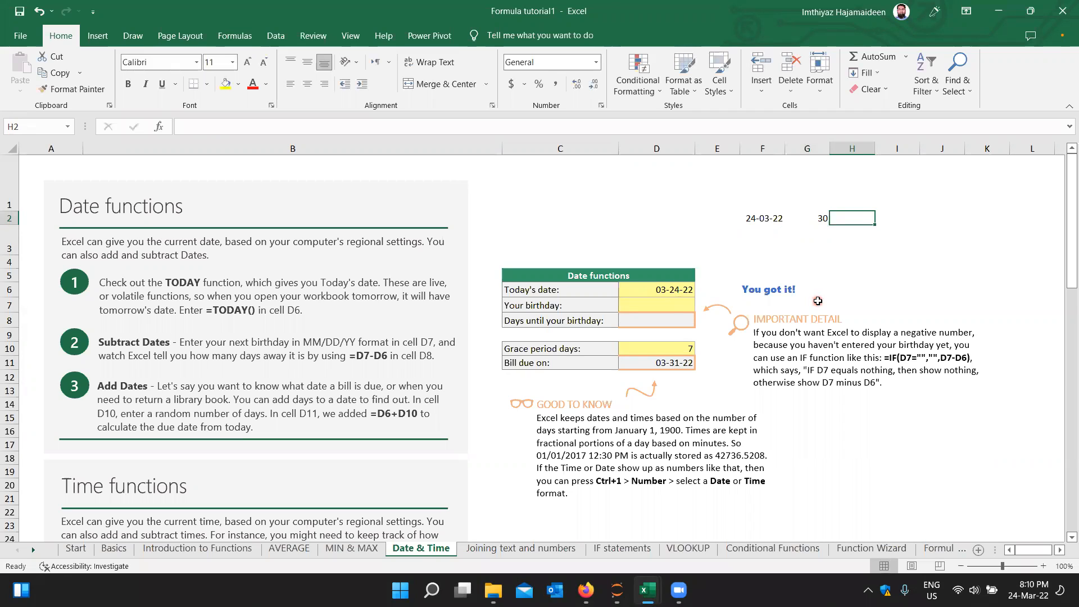
type("=")
key("Left")
key("Left")
type("+")
key("Left")
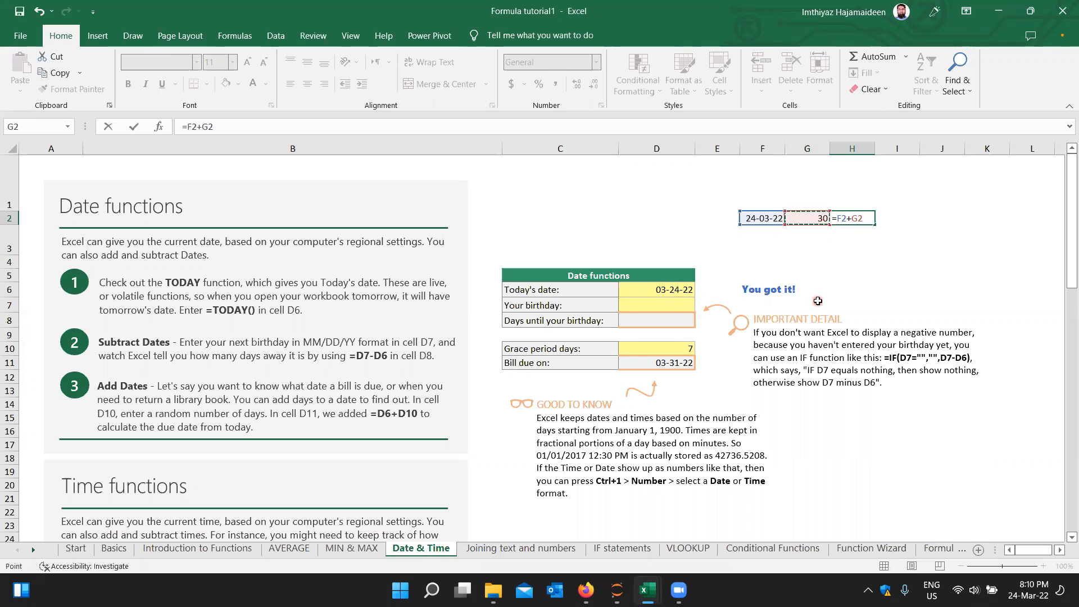
key("Return")
key("Up")
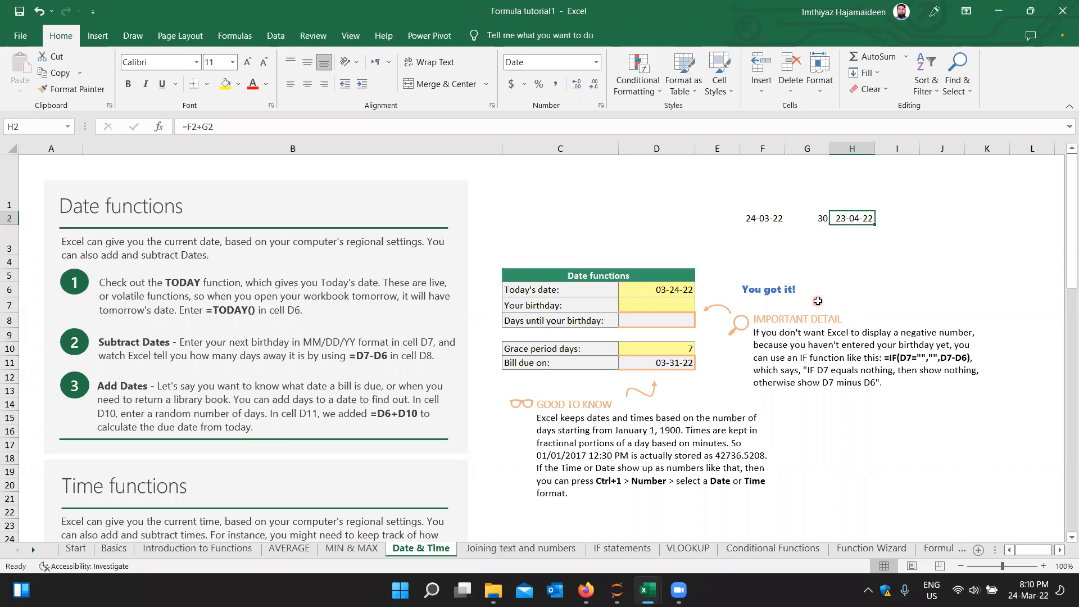
key("Left")
key("Left")
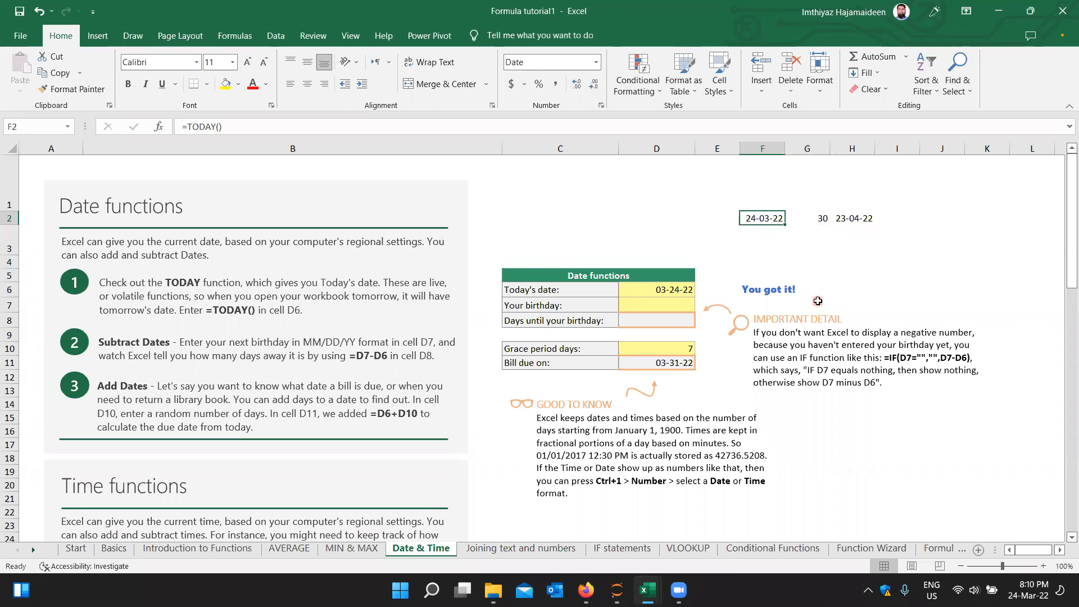
key("Right")
key("Right")
key("Right")
key("Left")
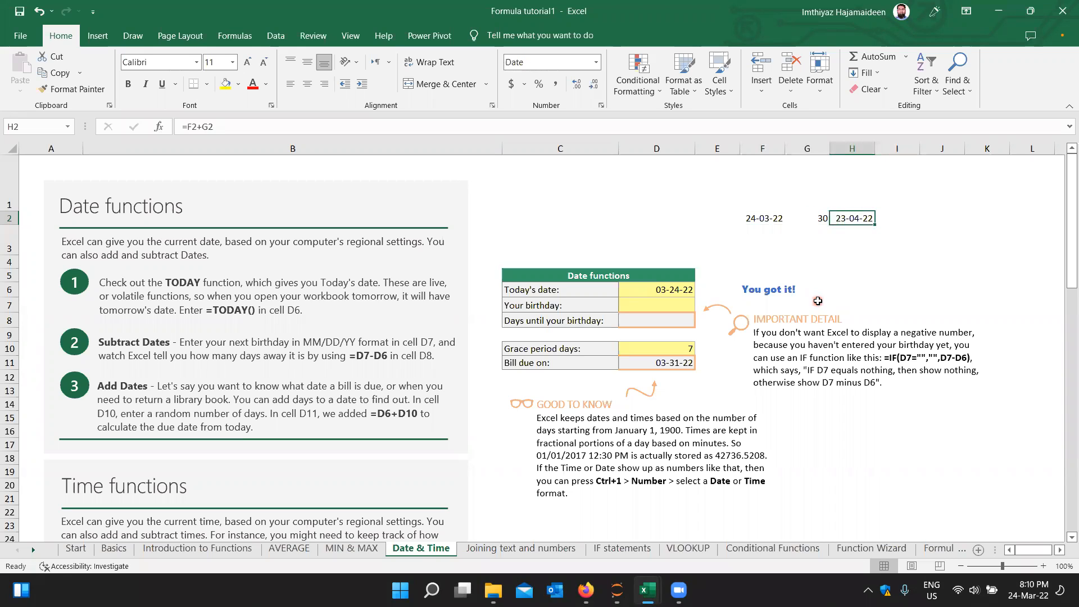
key("Left")
key("Down")
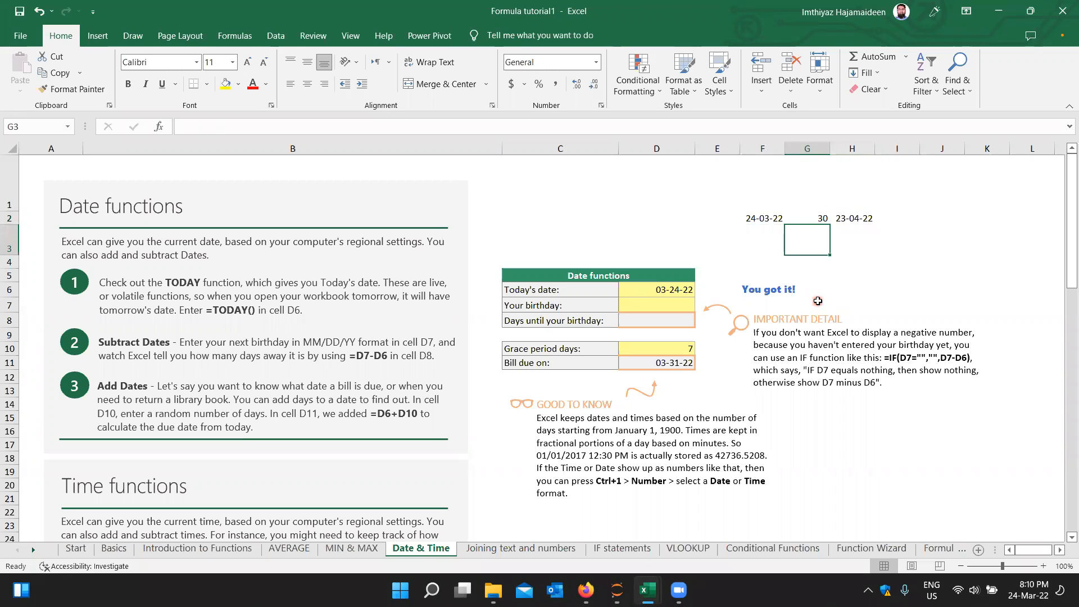
Enter =TODAY() in G3, 45 days in H3, and =G3+H3 in H4
type("=TODAY(")
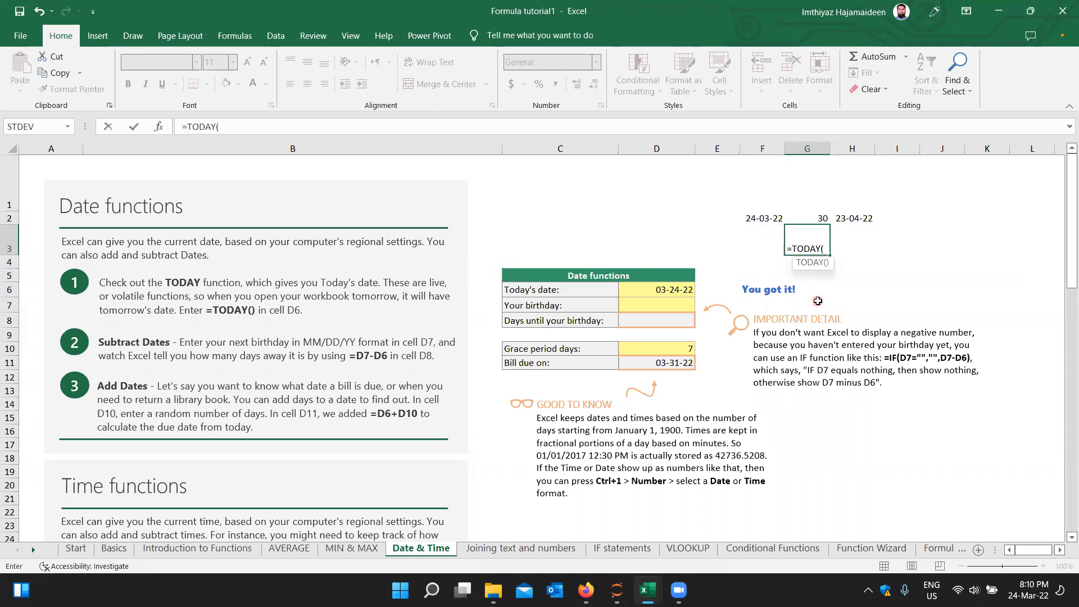
key("Return")
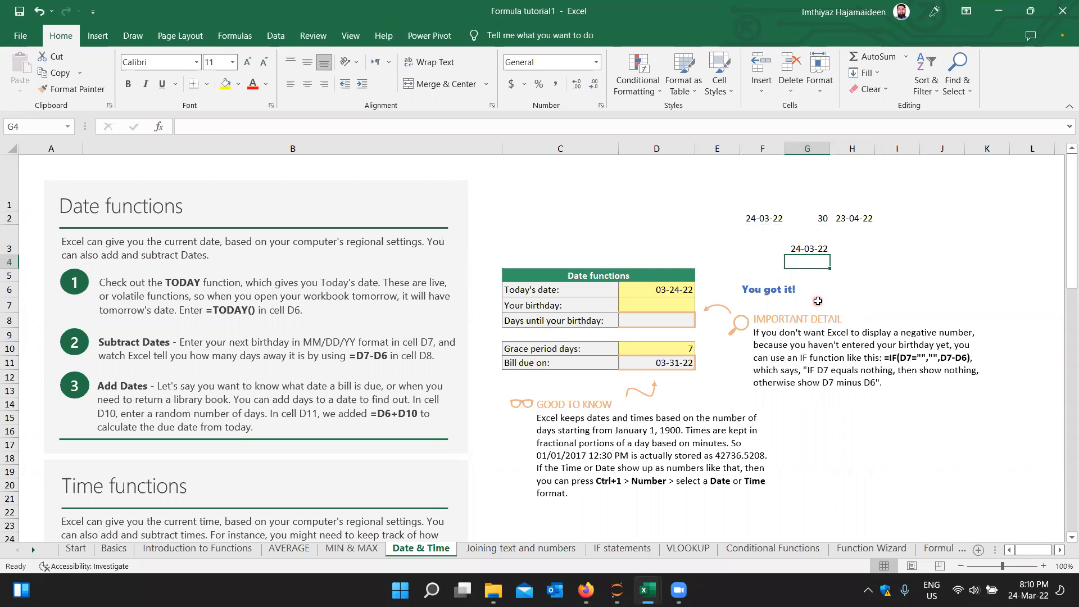
key("Up")
key("Right")
type("45")
key("Return")
type("=")
key("Up")
key("Left")
type("+")
key("Up")
key("Return")
key("Up")
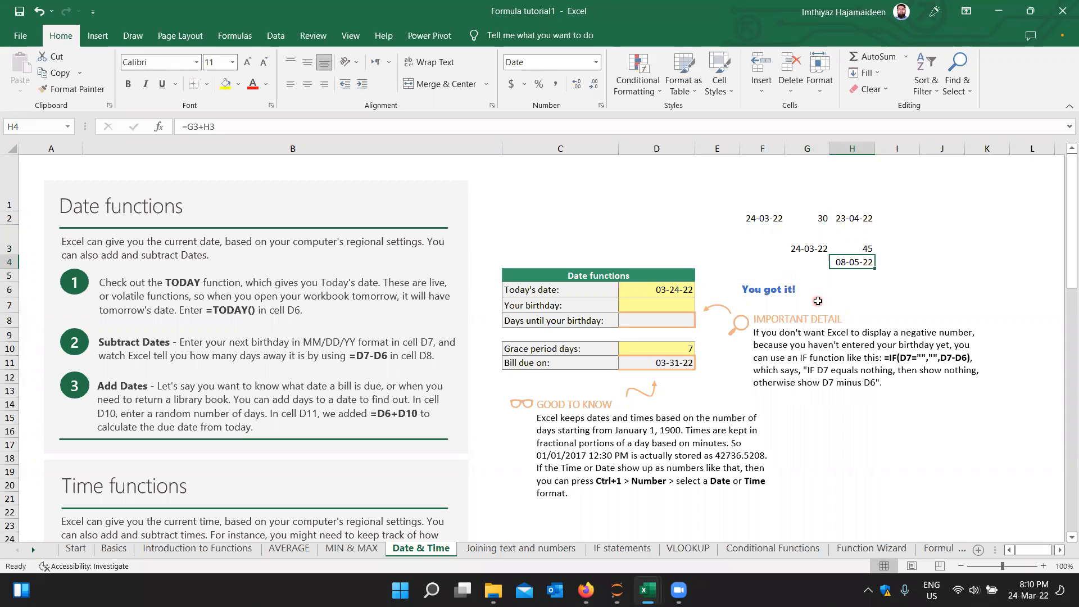
Change the date in G3 to 16-Jun and the day count in H3 to 60
key("Up")
key("Left")
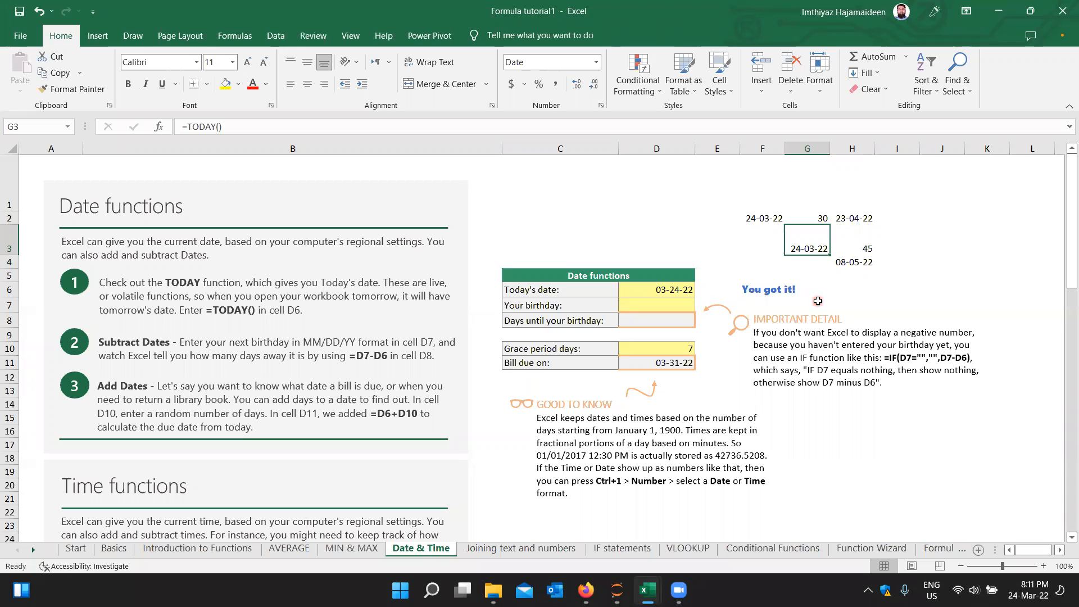
type("16-Jun")
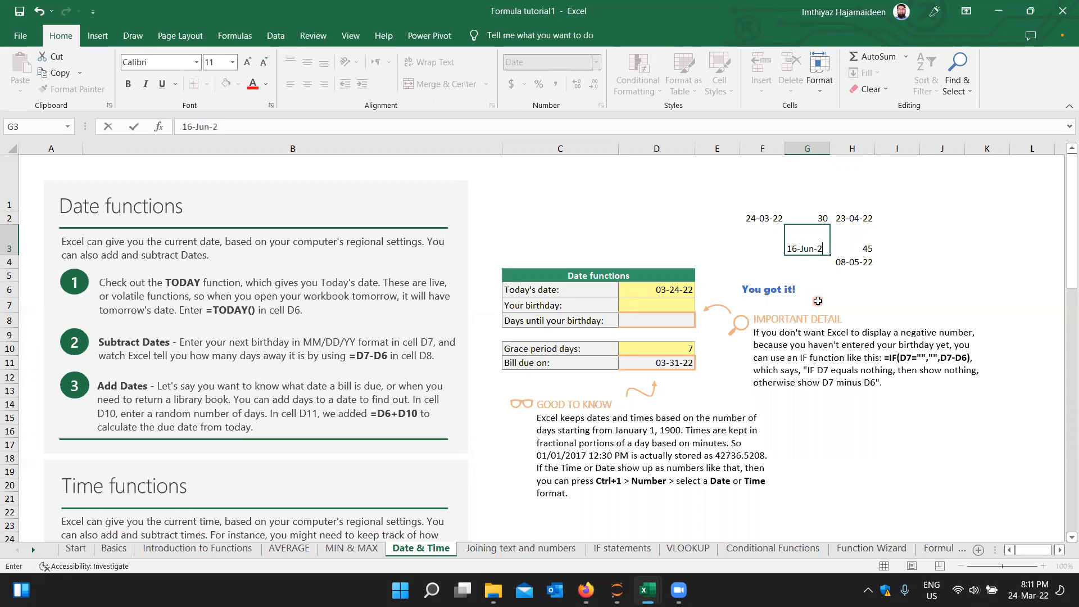
key("Return")
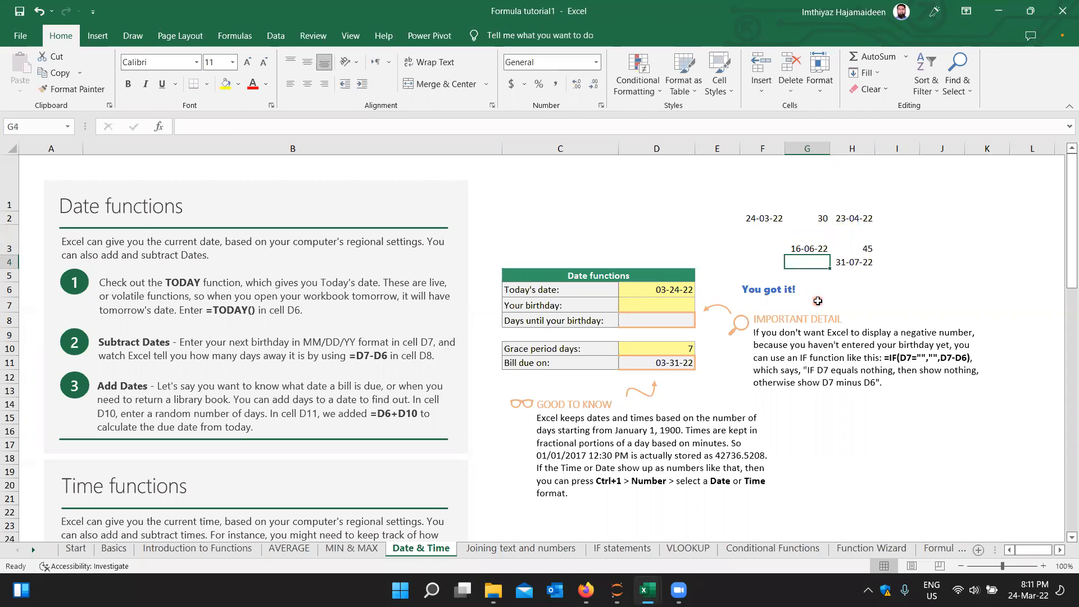
key("Up")
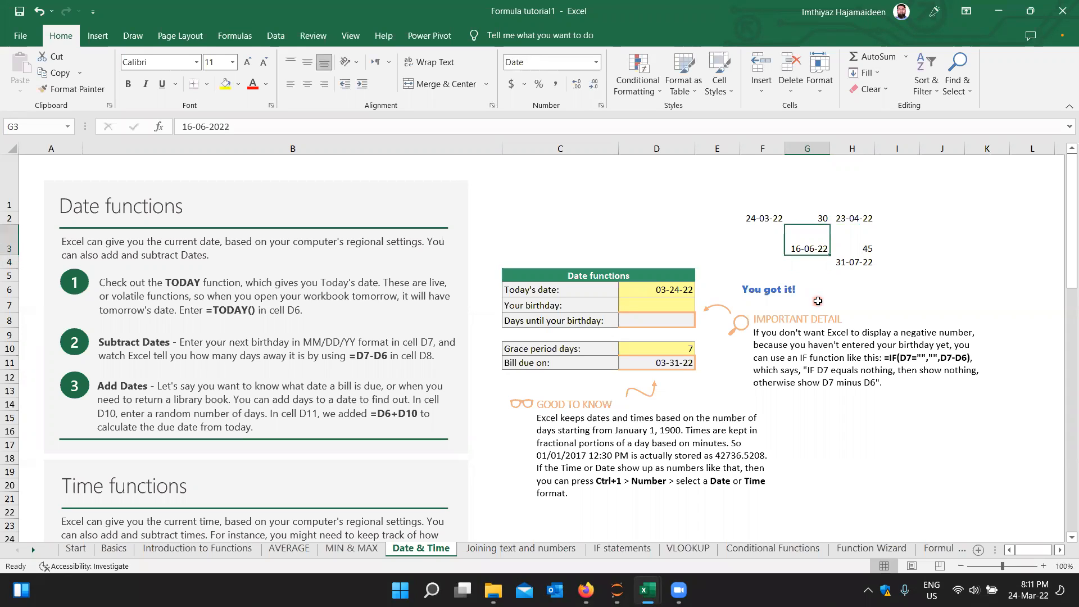
key("Right")
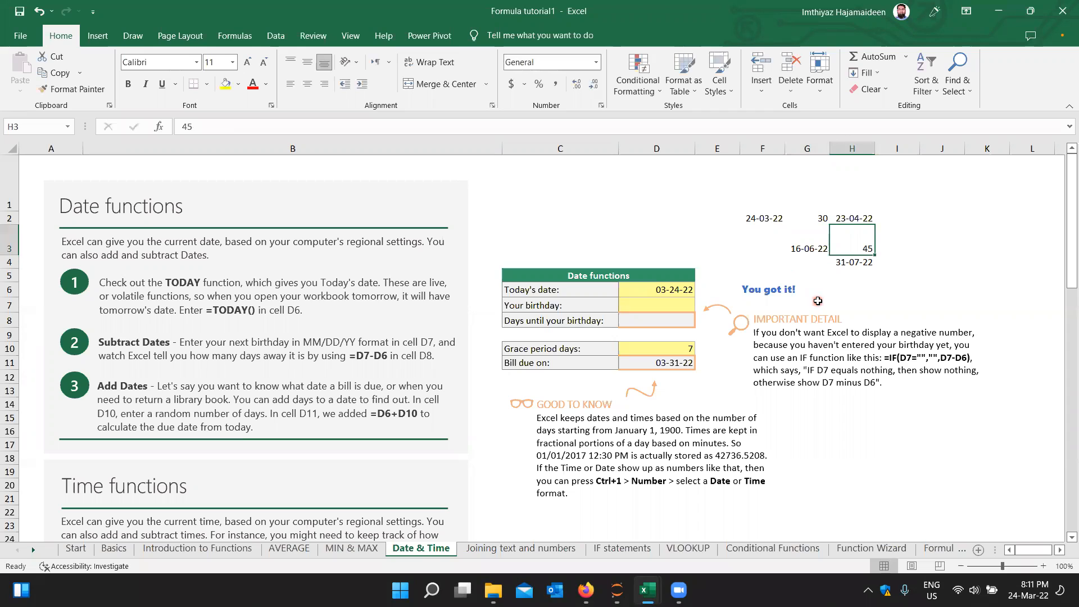
type("60")
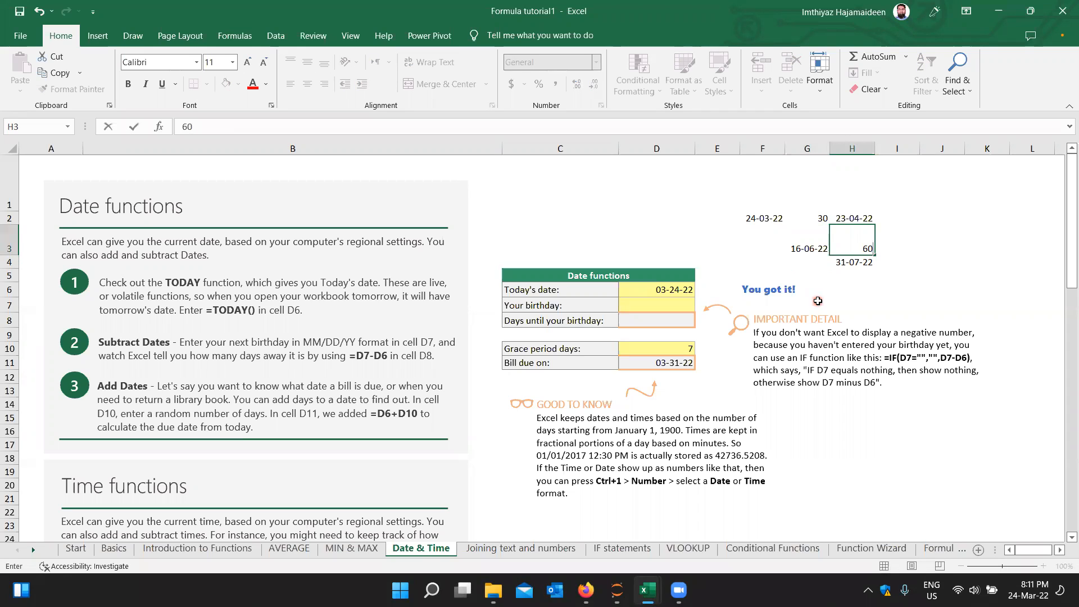
key("Return")
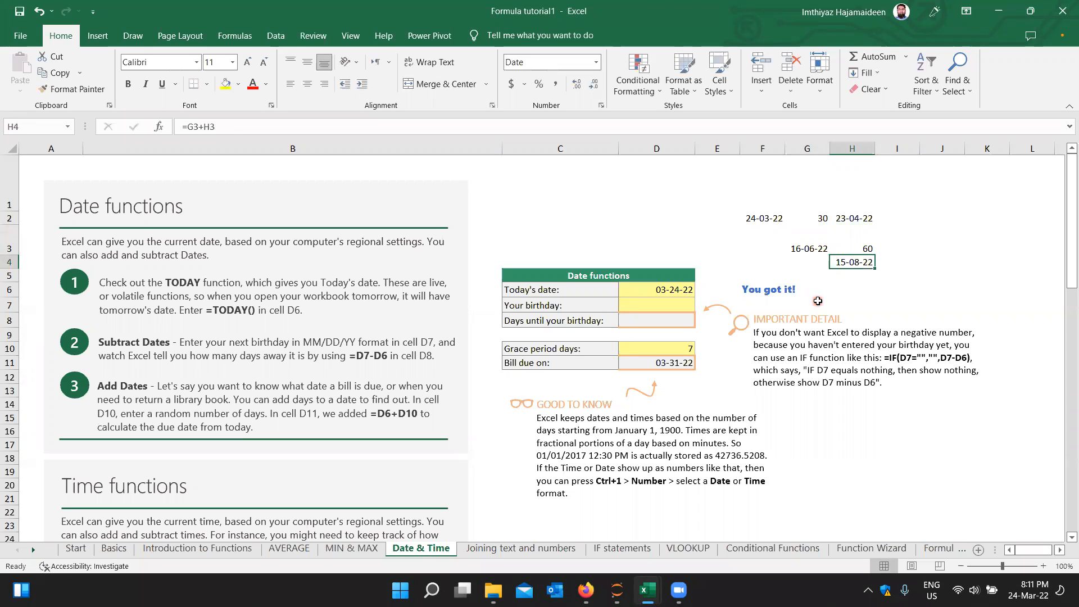
key("Up")
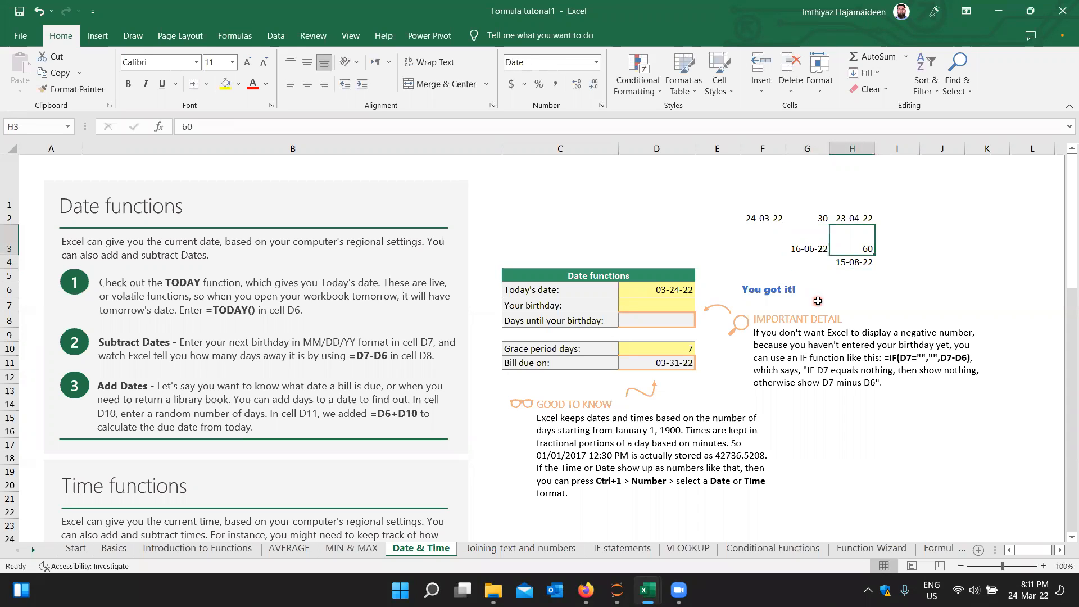
key("Left")
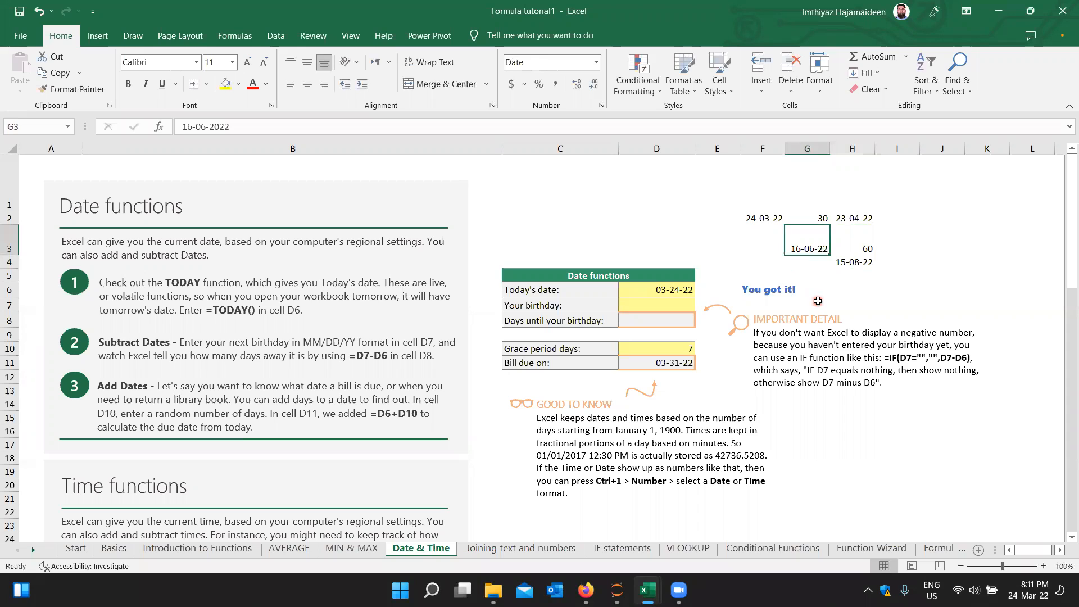
Rebuild the H4 formula as =G3+H3 so it returns 15-08-22
left_click(815, 248)
left_click(858, 246)
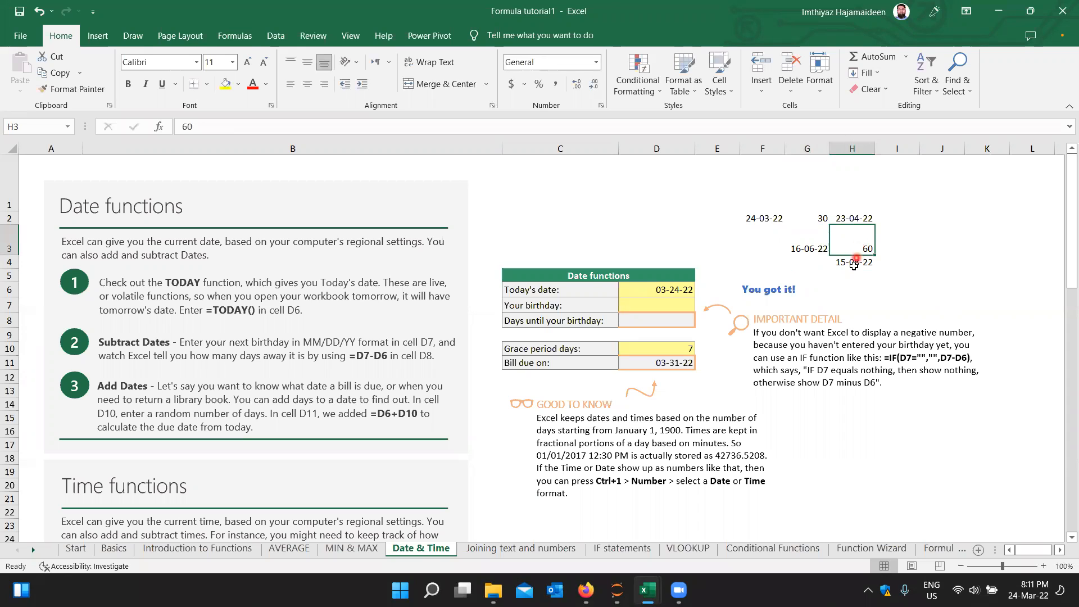
double_click(854, 264)
type("=")
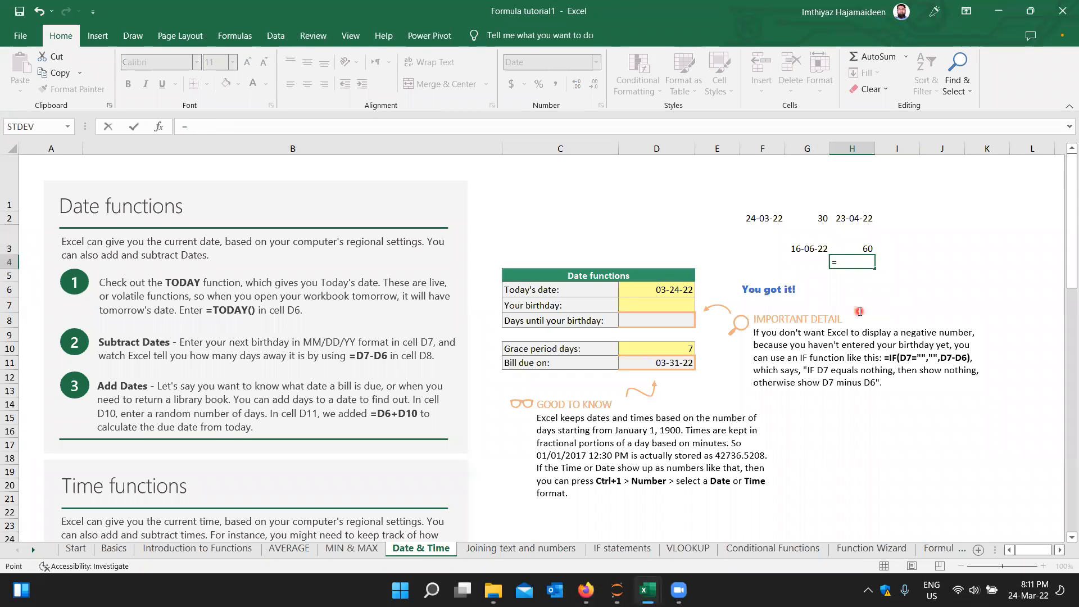
key("Up")
key("Left")
type("+")
key("Up")
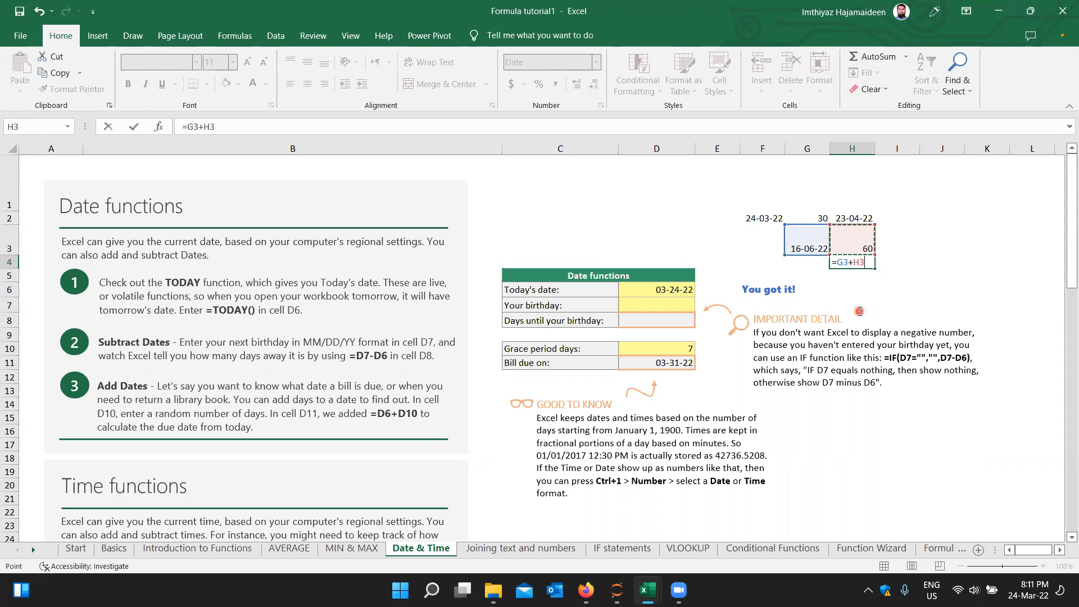
key("Return")
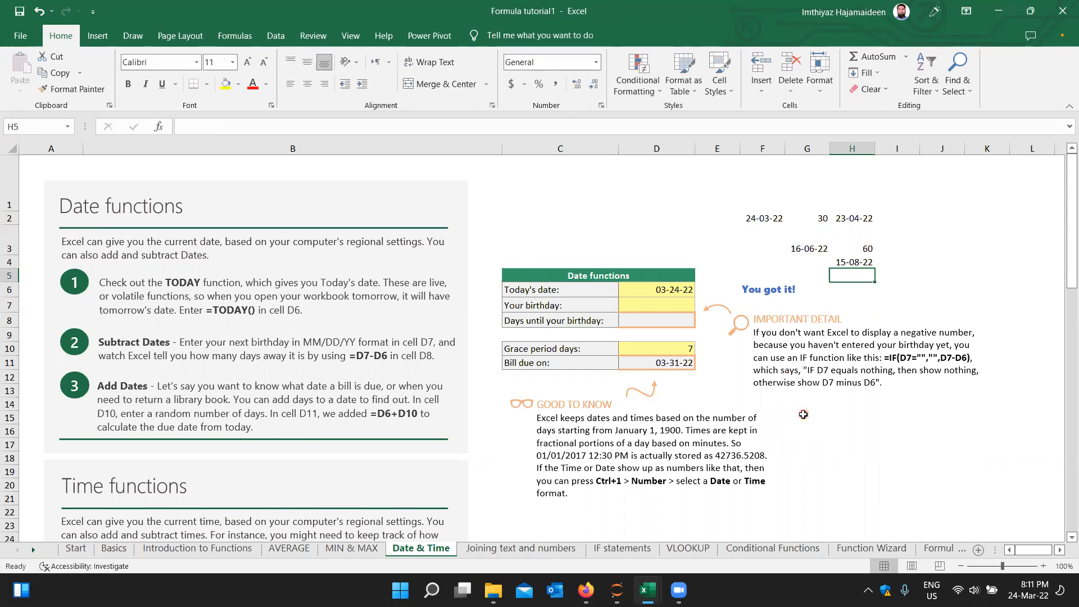
Scroll down to the Time functions section and select Current Time cell D28
scroll(803, 415, "down", 2)
scroll(804, 414, "down", 3)
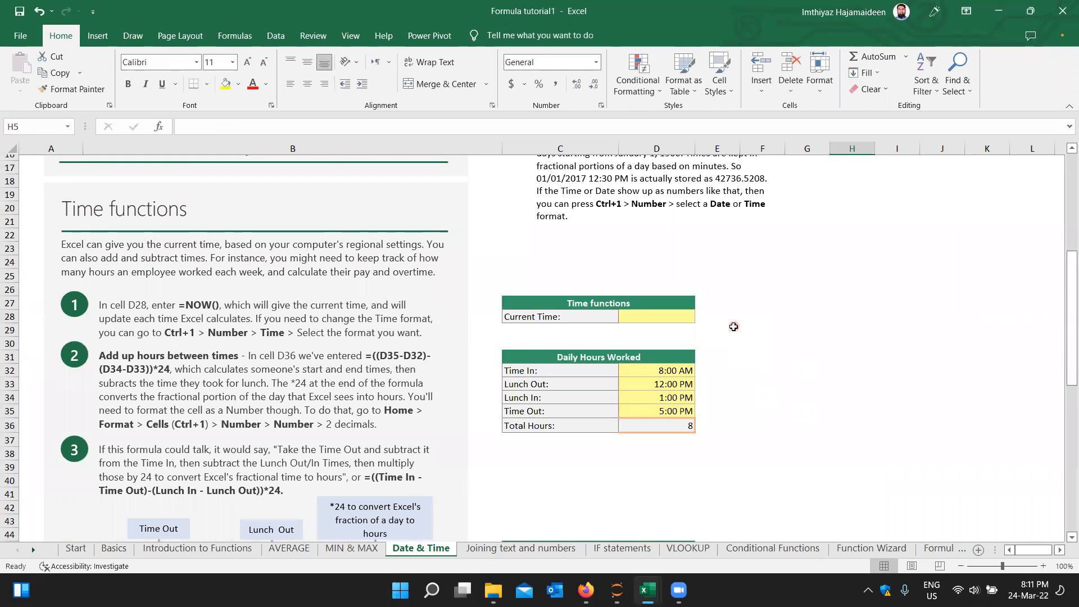
left_click(677, 318)
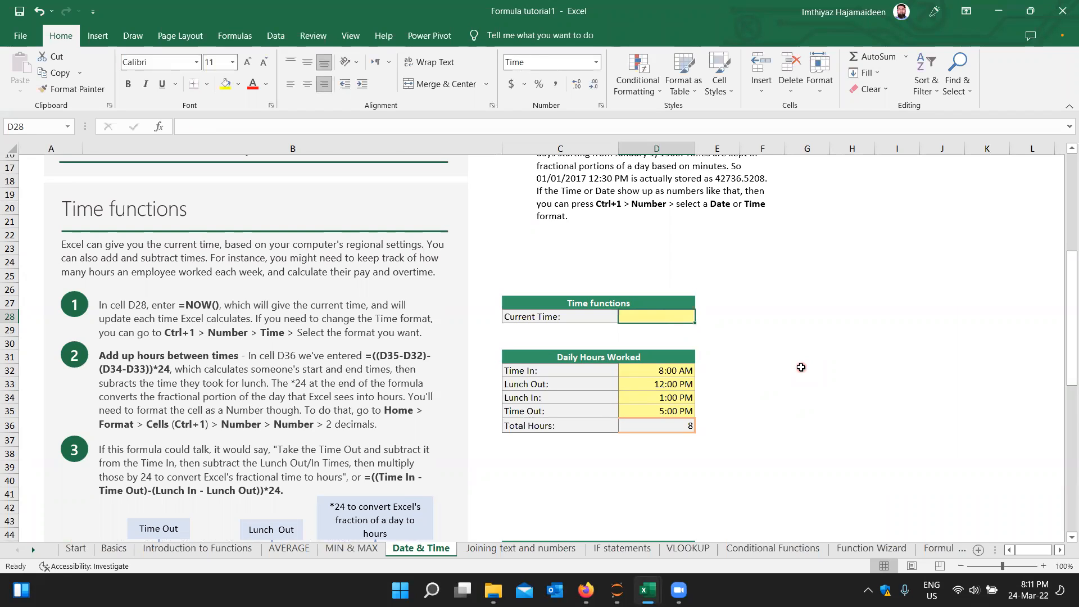
Replace the broken entry in D28 with =NOW(), showing the current time 8:11:59 PM
type("=now")
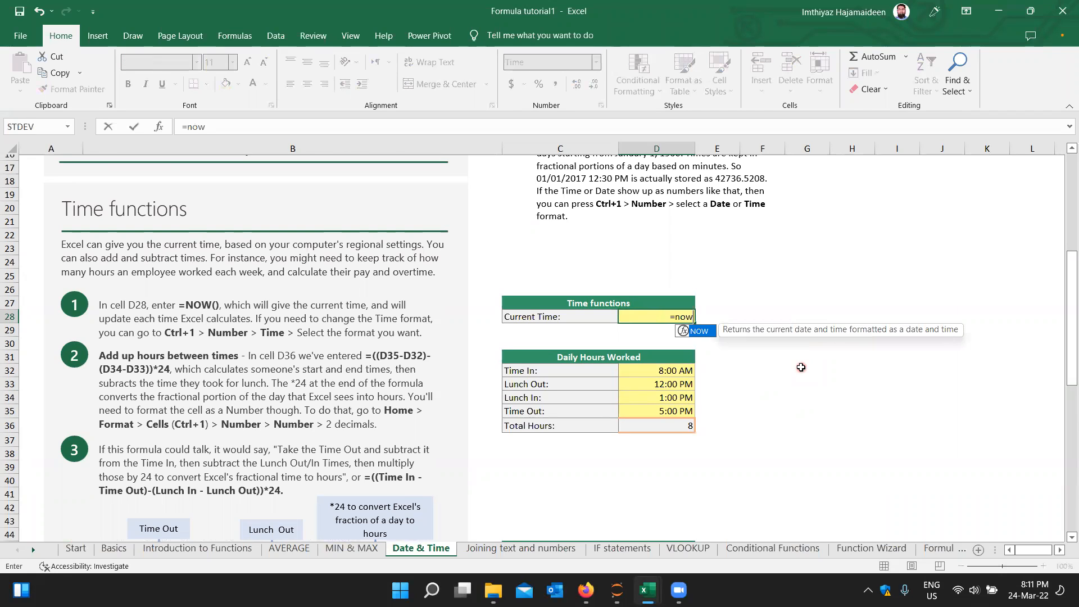
key("Return")
key("Up")
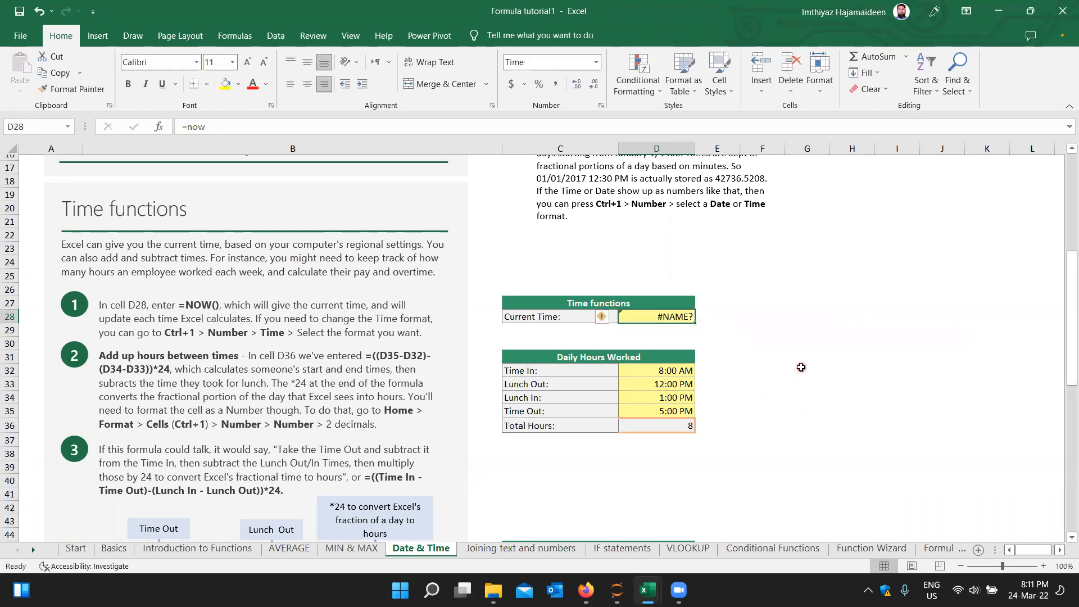
type("=now")
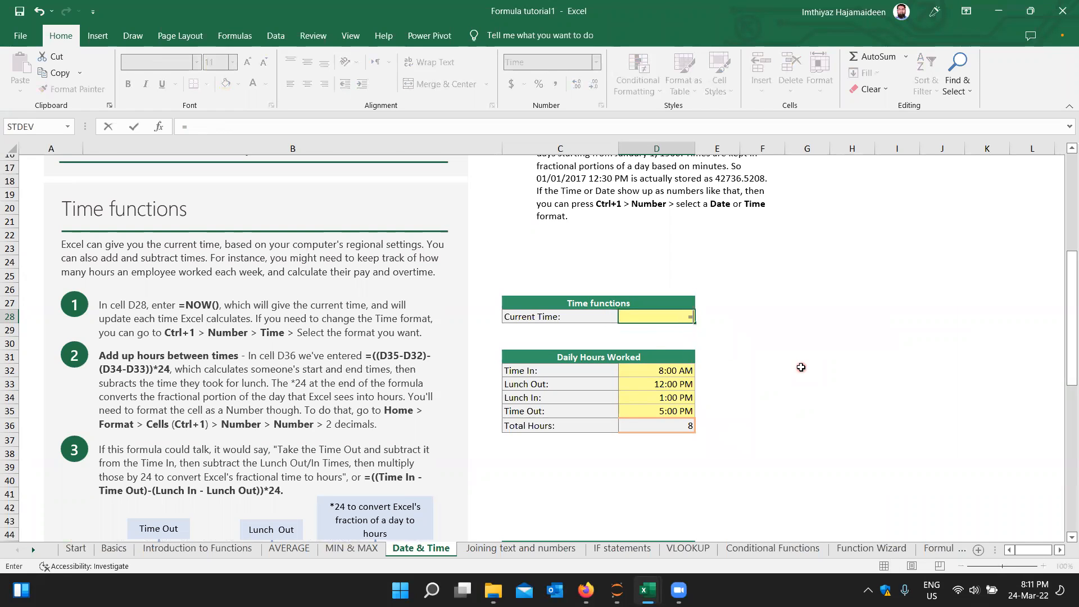
key("Tab")
type(")")
key("Return")
key("Up")
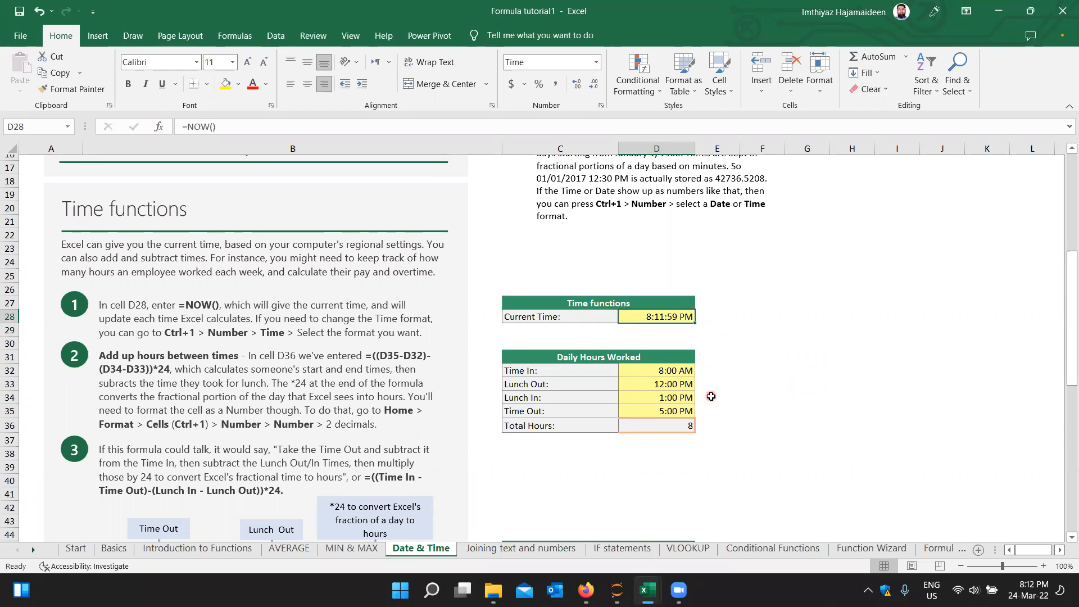
After checking the Total Hours formula, enter =D35-D34 in E36
left_click(668, 429)
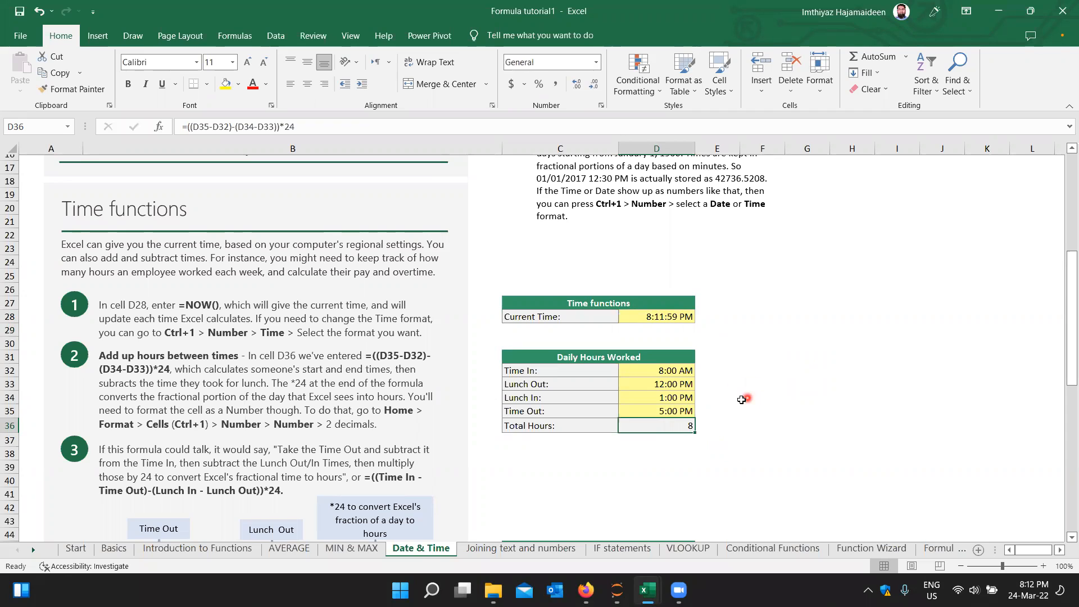
left_click(715, 436)
left_click(734, 429)
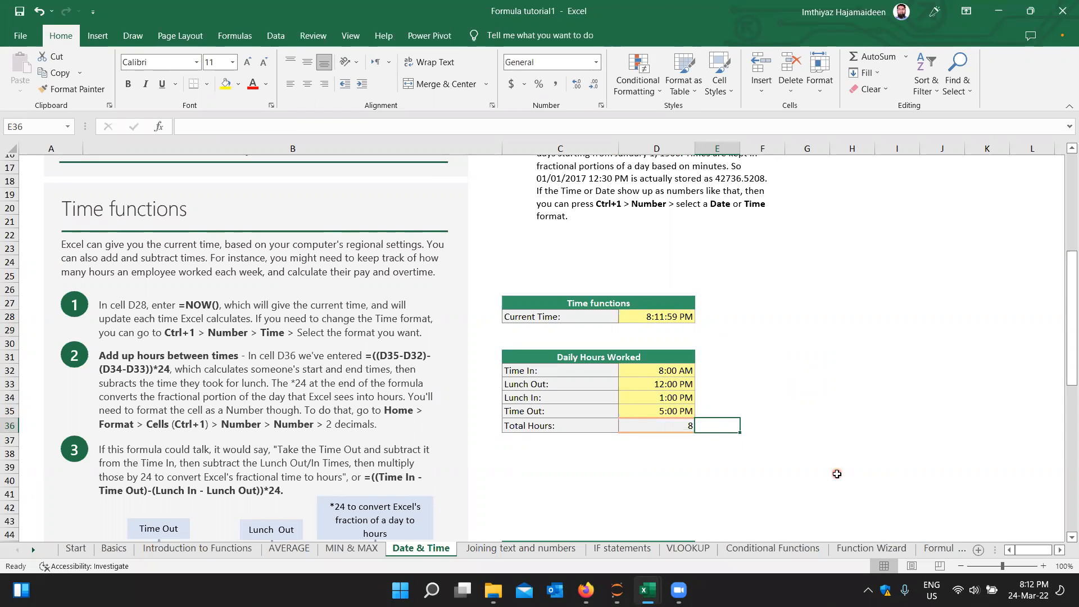
type("=")
key("Up")
key("Left")
type("-")
key("Up")
key("Up")
key("Left")
key("Return")
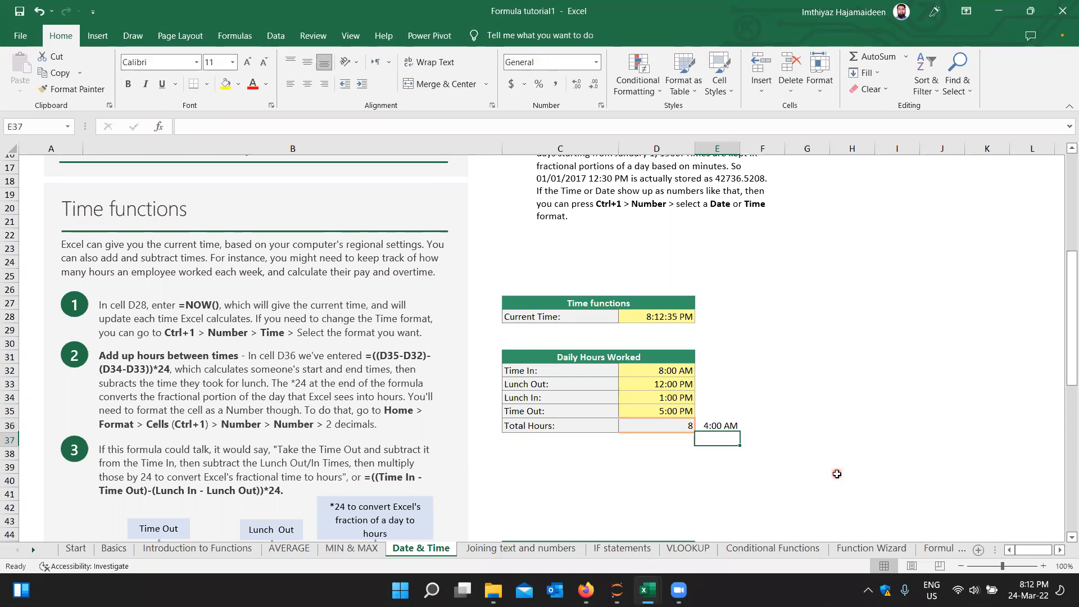
key("Up")
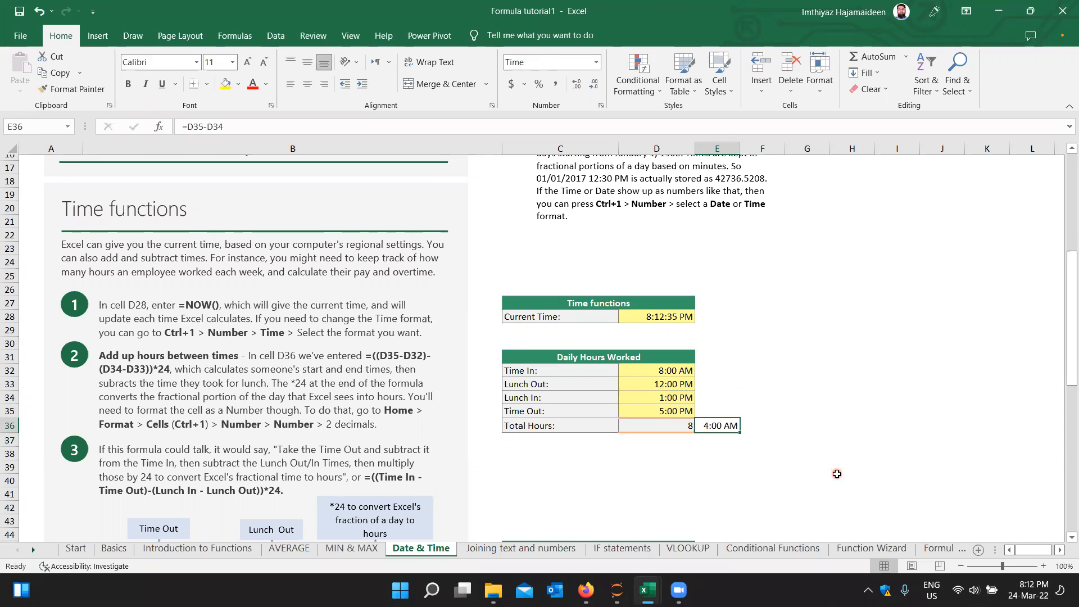
Format E36 as Number and change it to =(D35-D34)*24, giving 4.00 hours
left_click(597, 62)
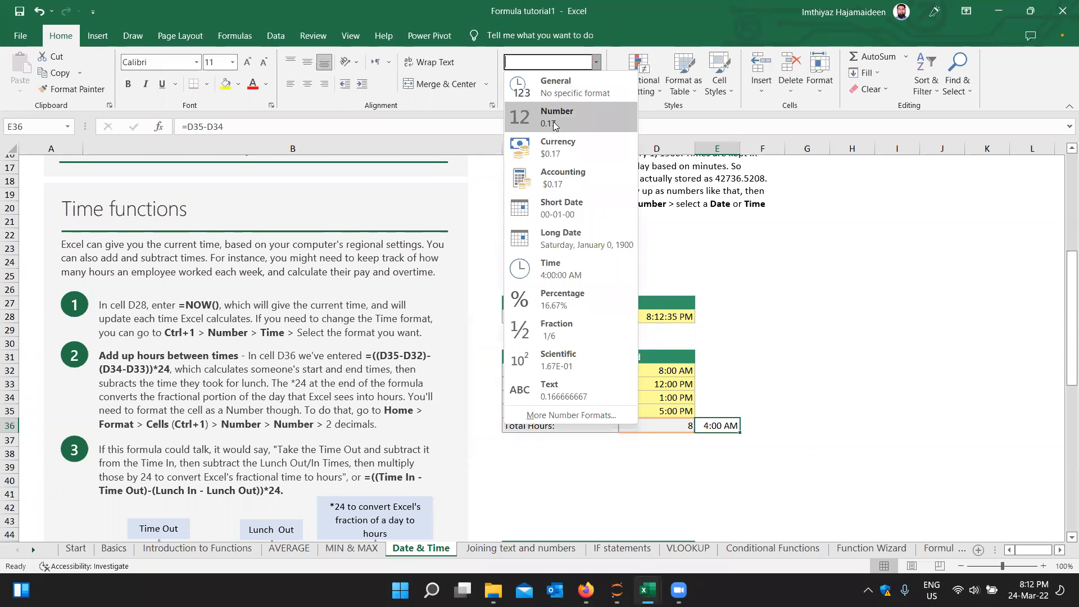
left_click(553, 120)
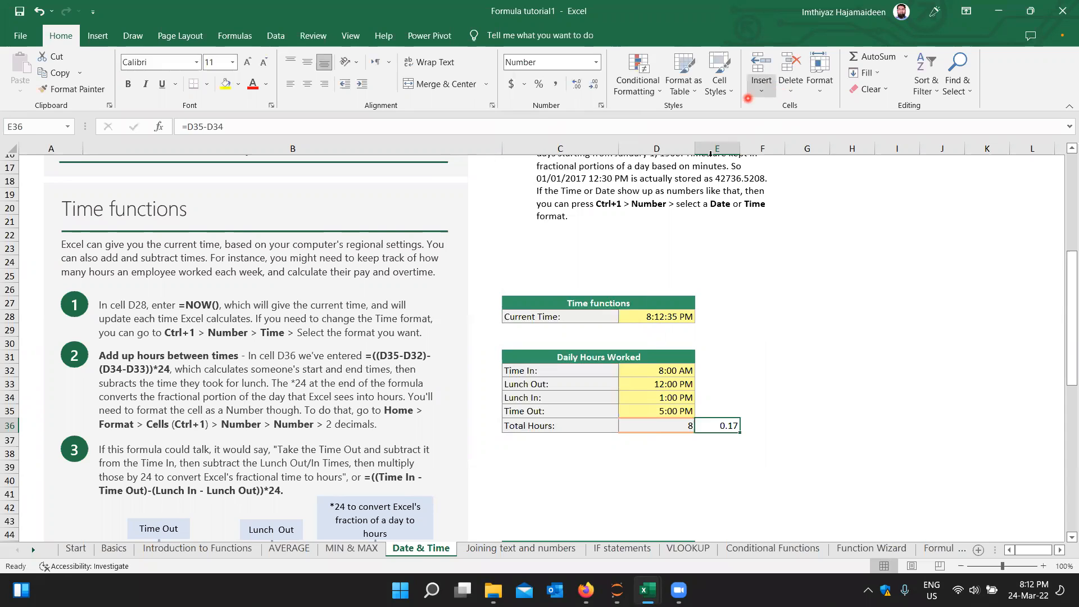
double_click(723, 425)
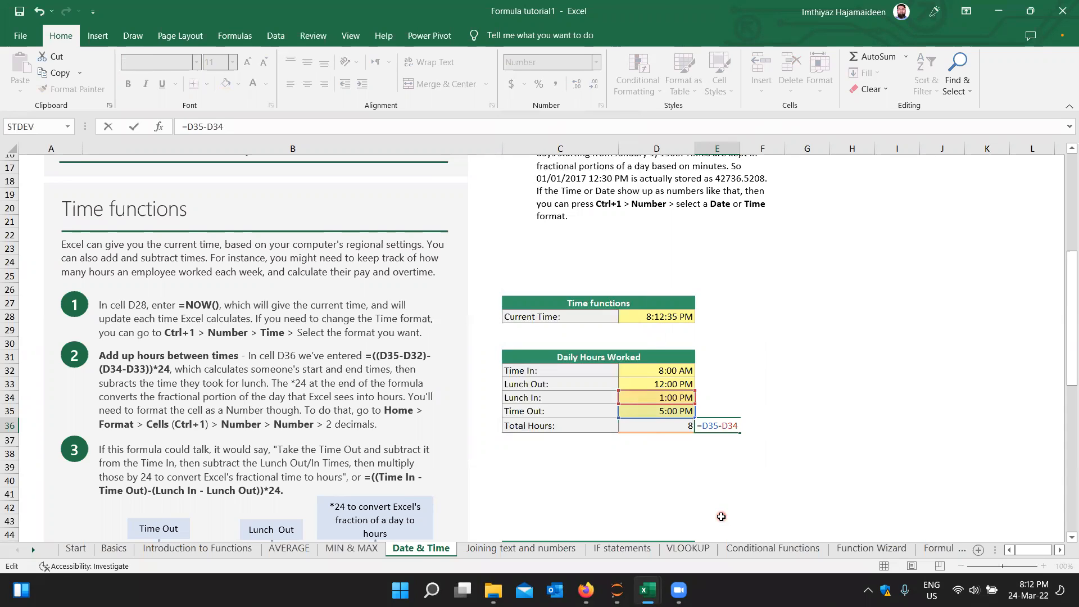
type("(")
type(")24")
key("Return")
key("Return")
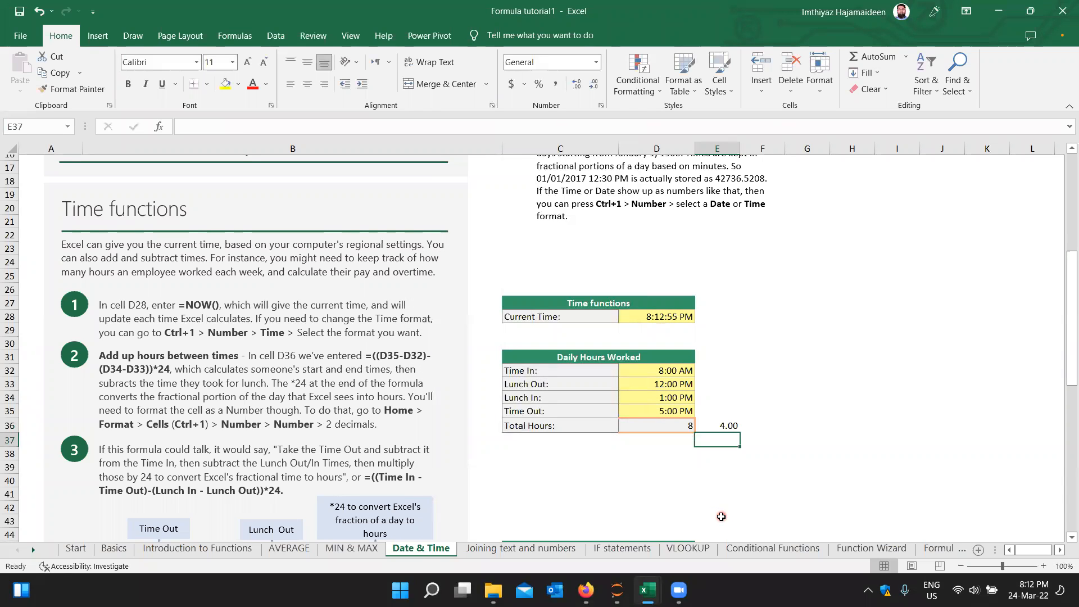
key("Up")
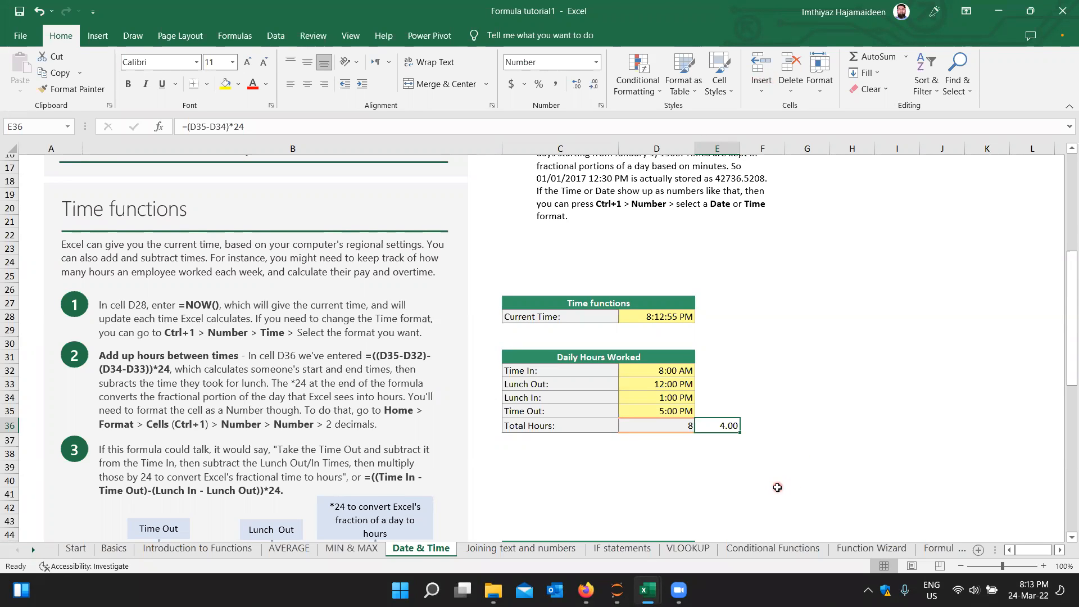
Delete the hours formula from E36 and review the times up to the current time in D28
key("Delete")
key("Up")
key("Left")
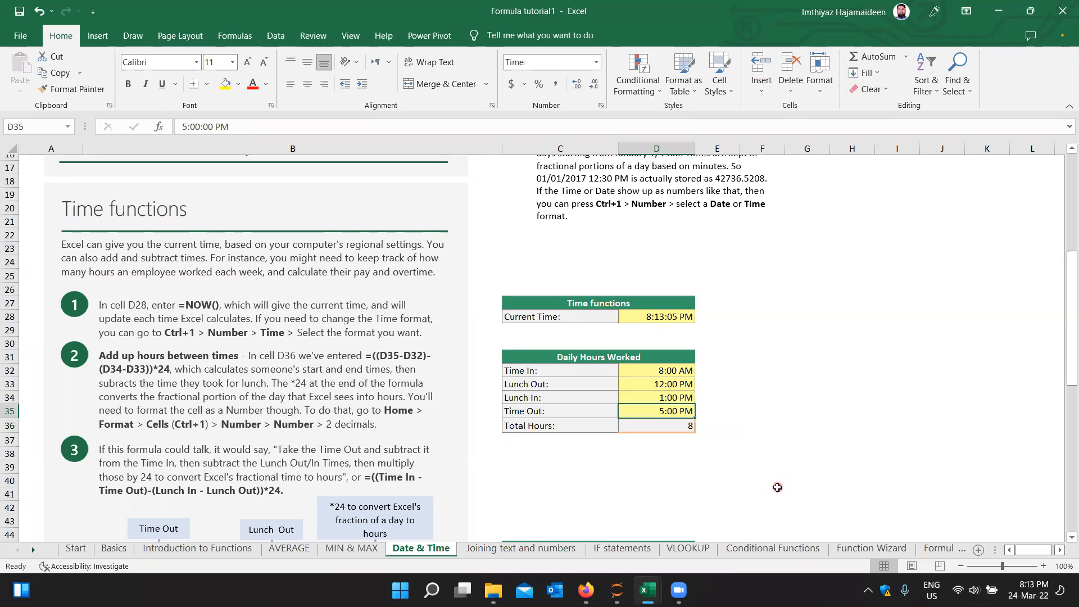
key("Up")
key("Up")
key("Up")
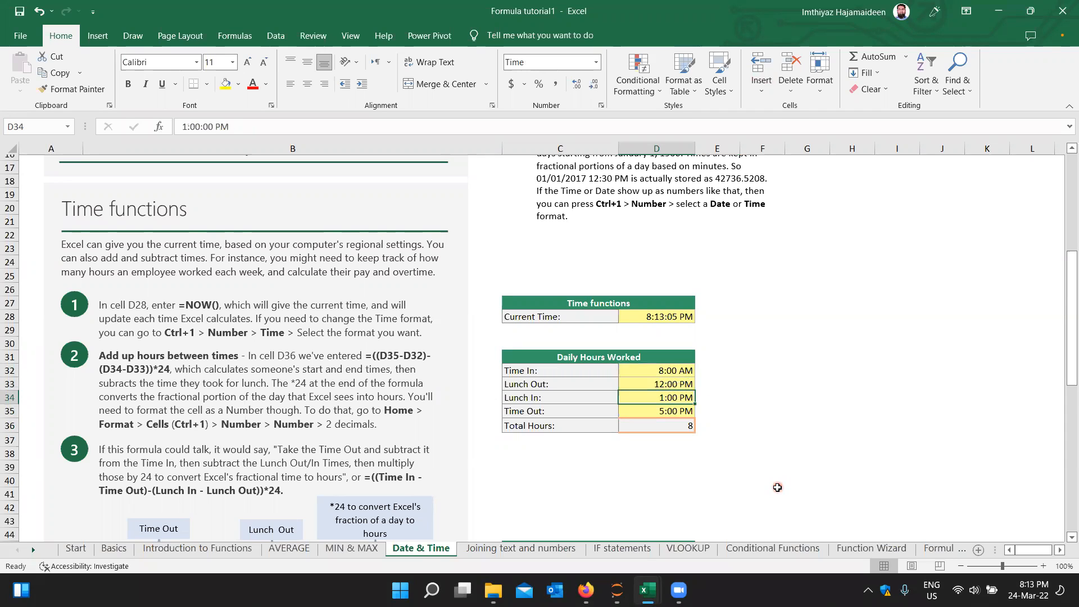
key("Down")
key("Down")
key("Down")
key("Up")
key("Up")
key("Up")
key("Up")
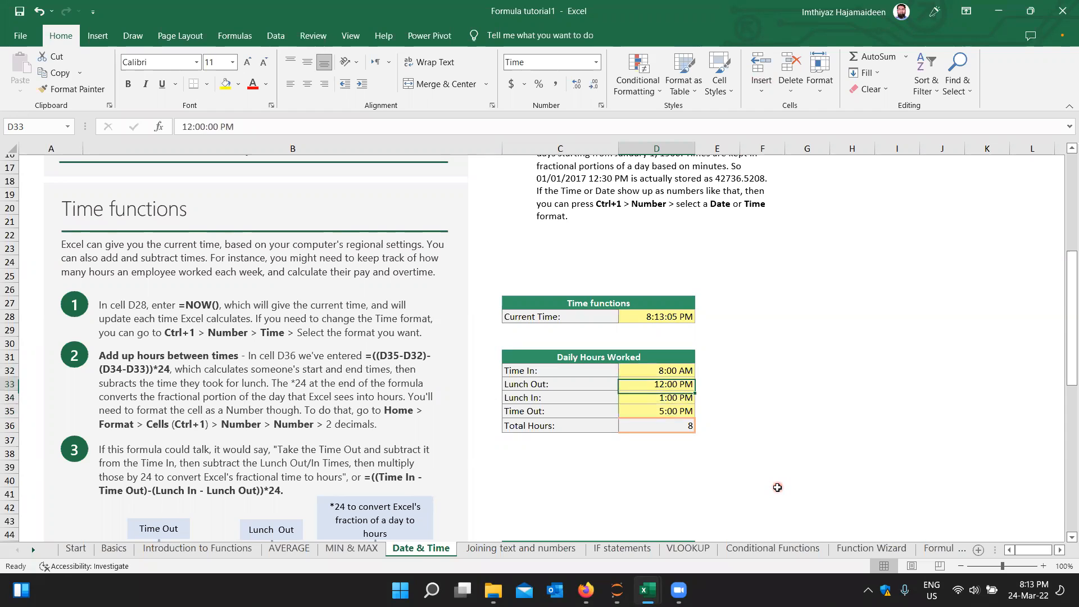
key("Up")
key("Up")
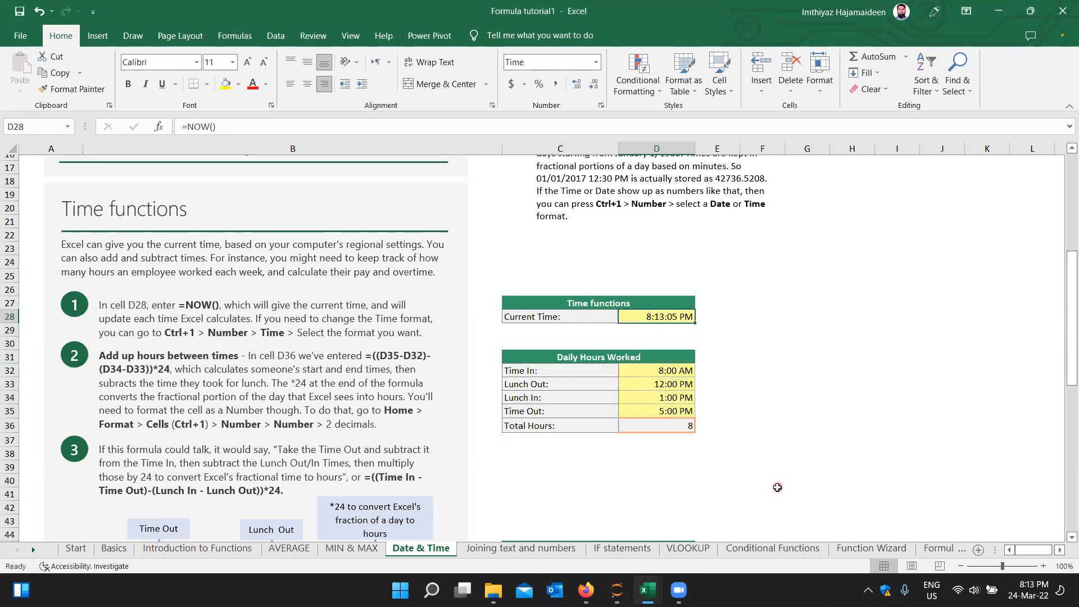
key("Down")
key("Down")
key("Down")
key("Down")
key("Down")
key("Down")
key("Up")
key("Up")
key("Up")
key("Up")
key("Up")
key("Up")
key("Down")
key("Down")
key("Down")
key("Down")
key("Up")
key("Up")
key("Up")
key("Up")
key("Down")
key("Down")
key("Down")
key("Down")
key("Down")
key("Down")
key("Down")
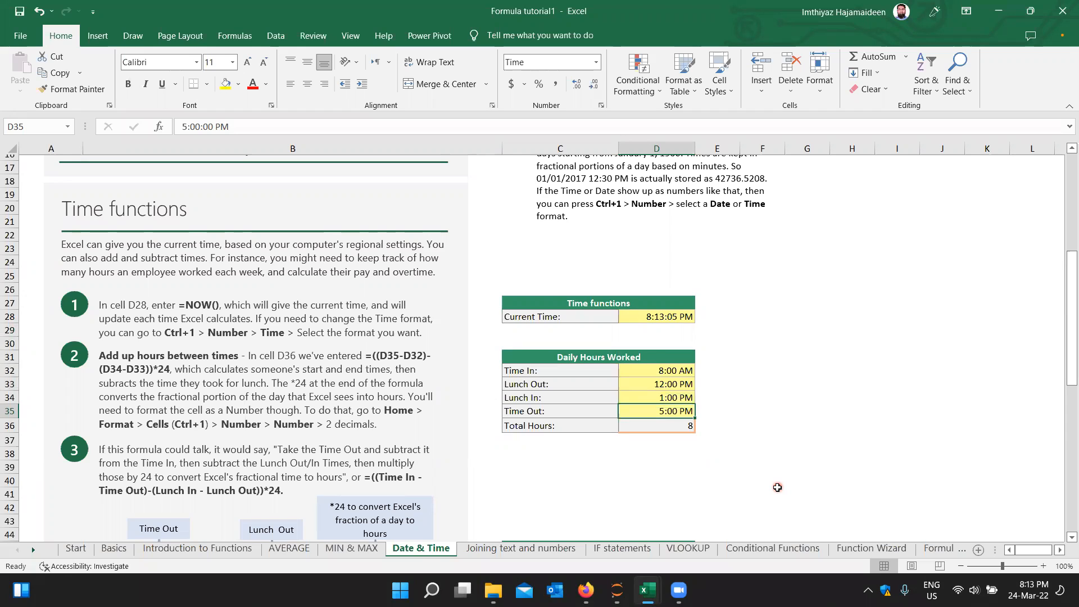
key("Up")
key("Up")
key("Up")
key("Up")
key("Up")
key("Up")
key("Up")
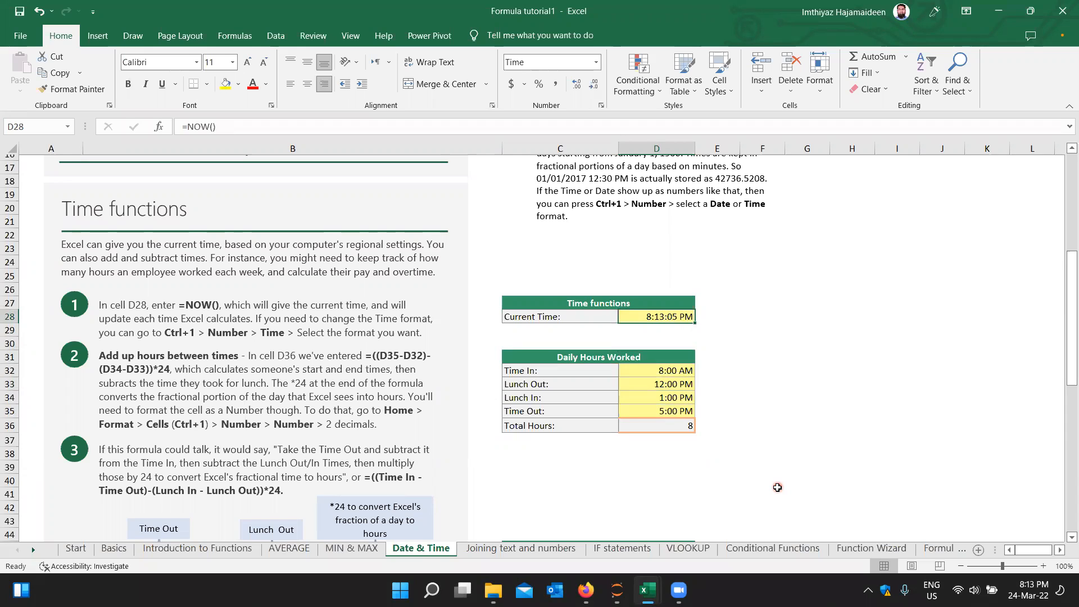
Review the Total Hours formula and neighbouring cells, ending on the empty E36
key("Down")
key("Down")
key("Down")
key("Down")
key("Down")
key("Down")
key("Down")
key("Down")
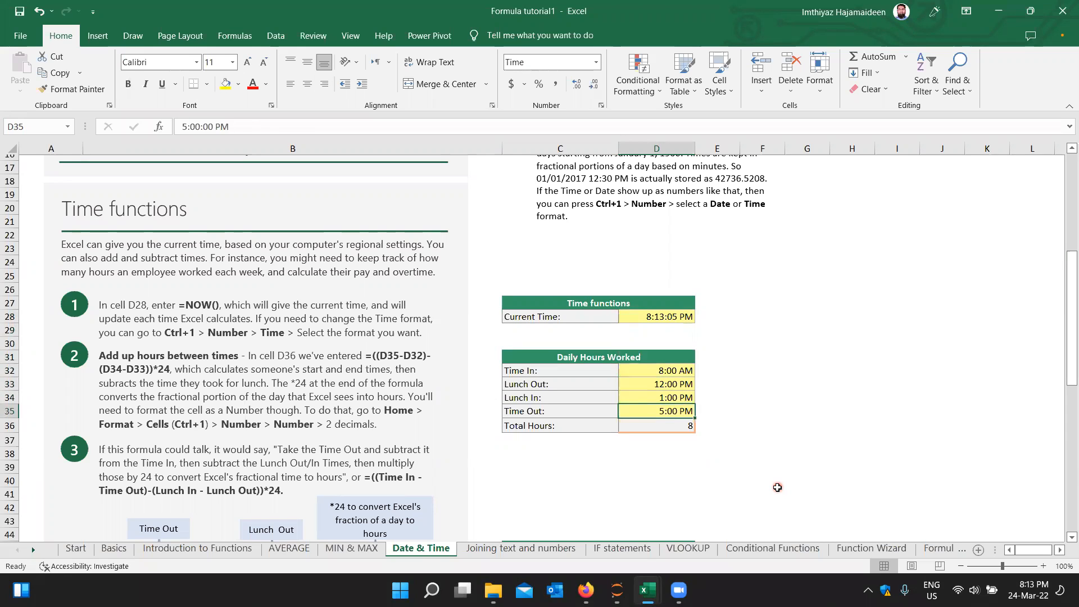
key("Right")
key("Up")
key("Up")
key("Up")
key("Down")
key("Down")
key("Left")
key("Up")
key("Up")
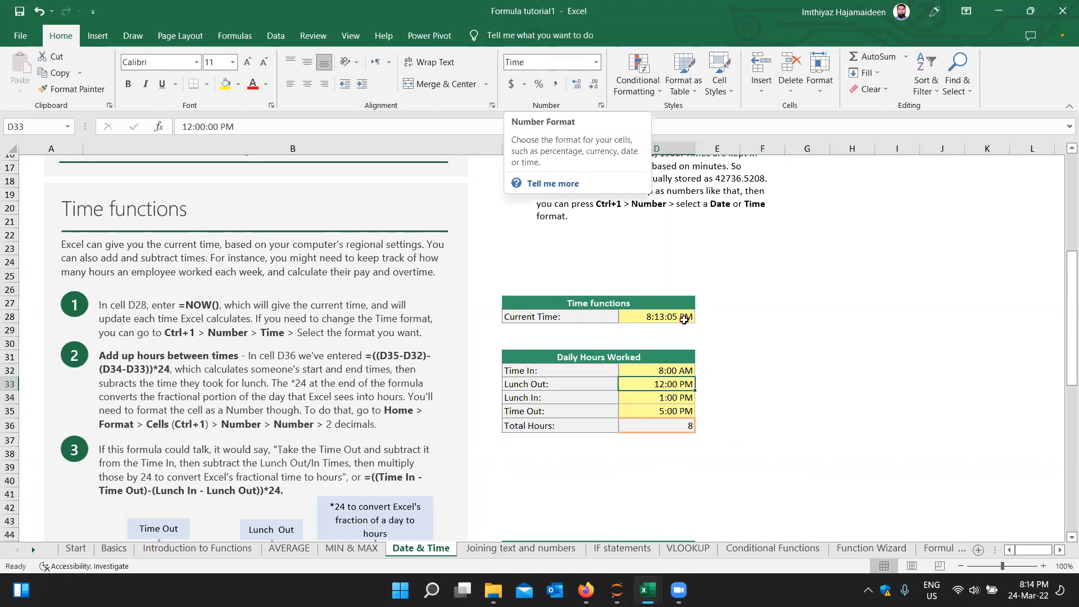
left_click(753, 407)
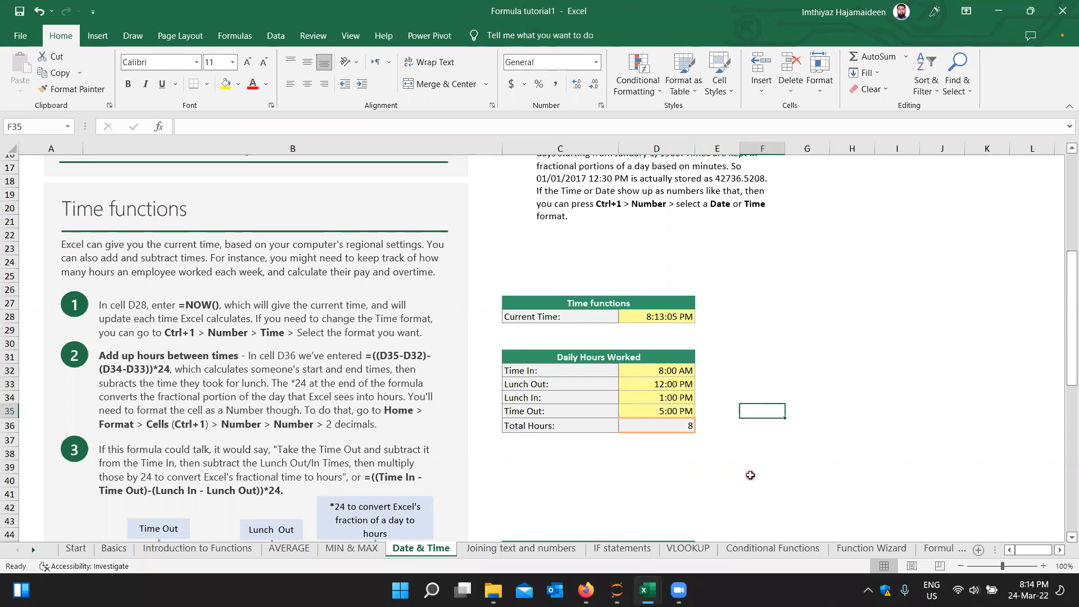
key("Left")
key("Down")
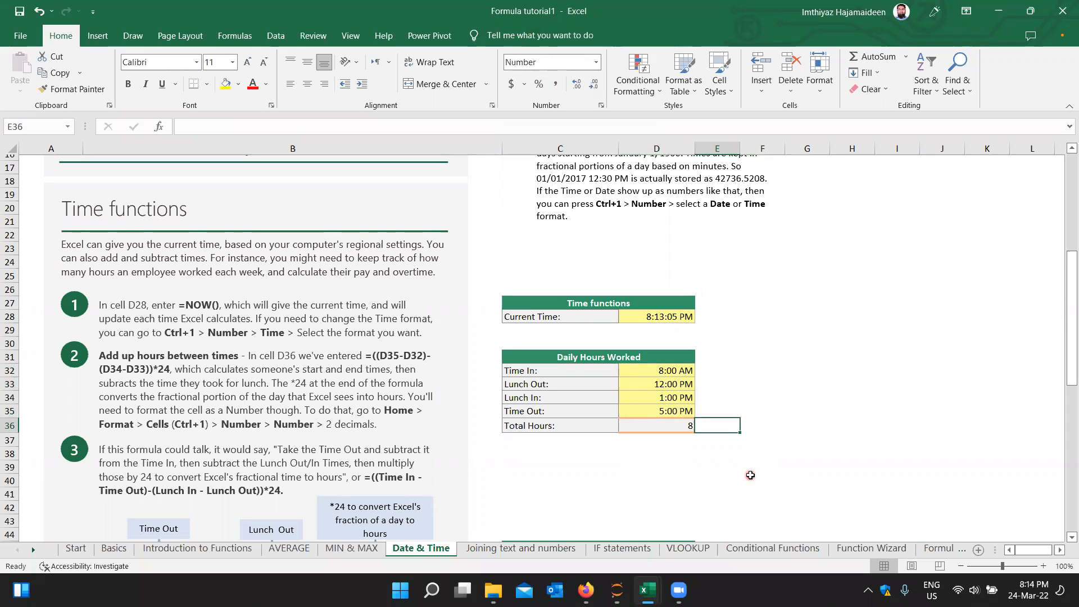
key("Left")
key("Up")
key("Up")
key("Up")
key("Up")
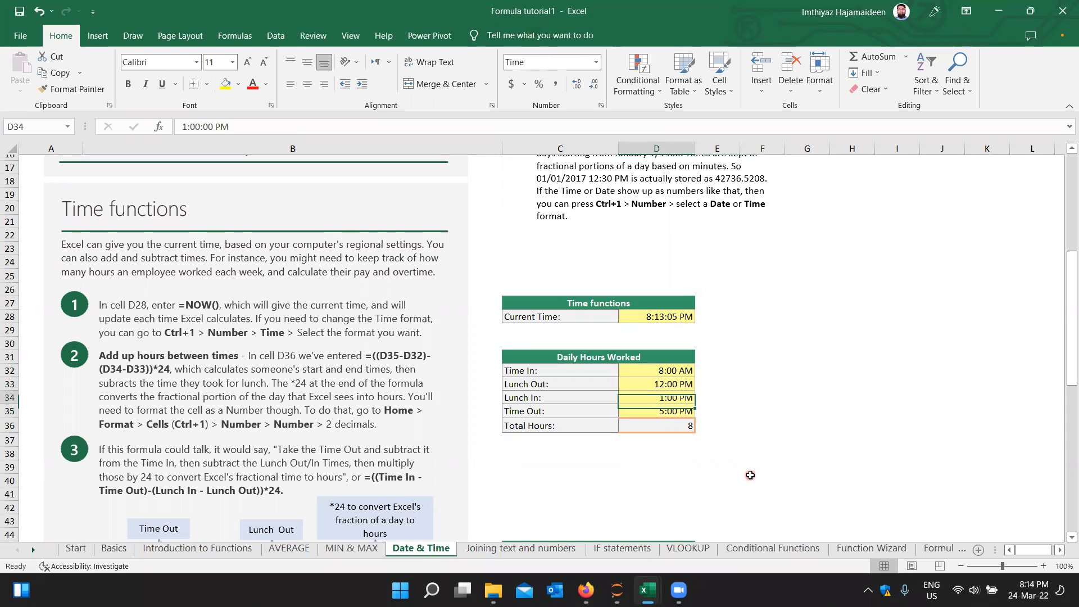
key("Down")
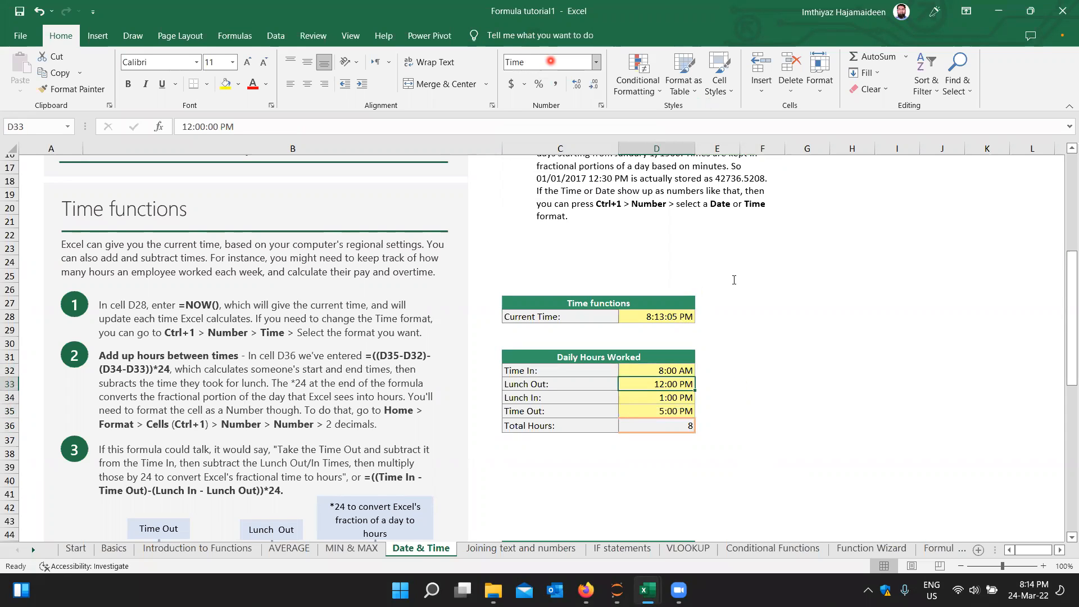
left_click(717, 426)
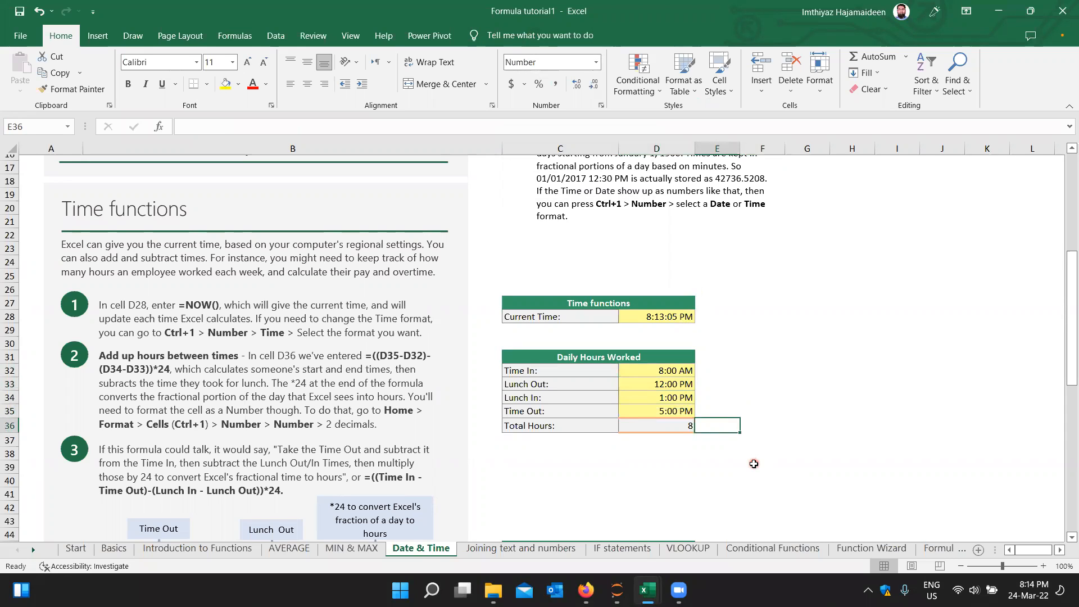
Enter =(D35-D32)*24 in E36, giving 9.00 hours from Time In to Time Out
type("=")
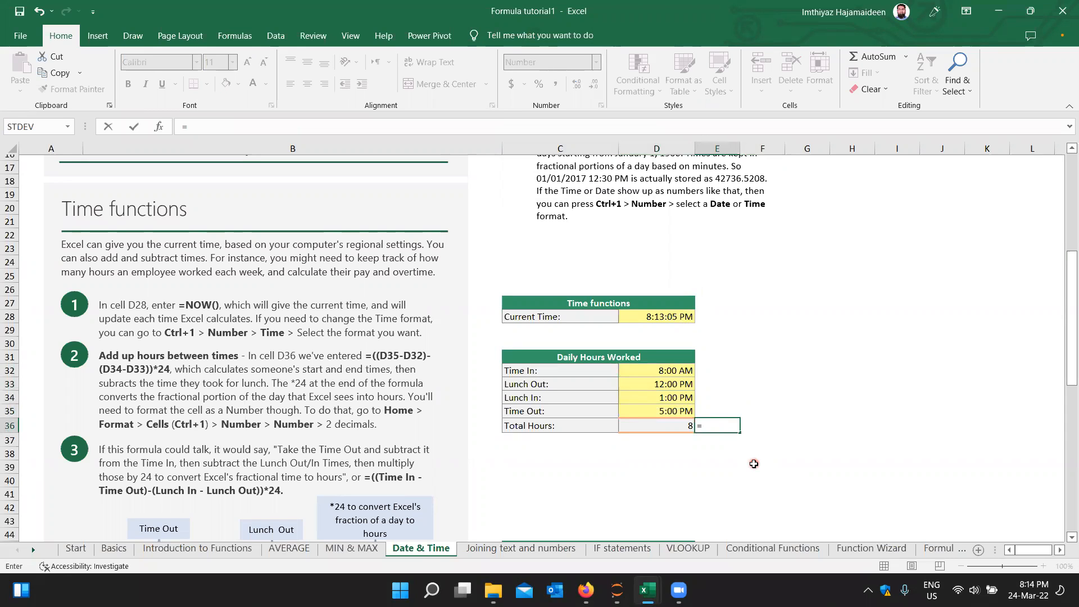
key("Left")
key("Up")
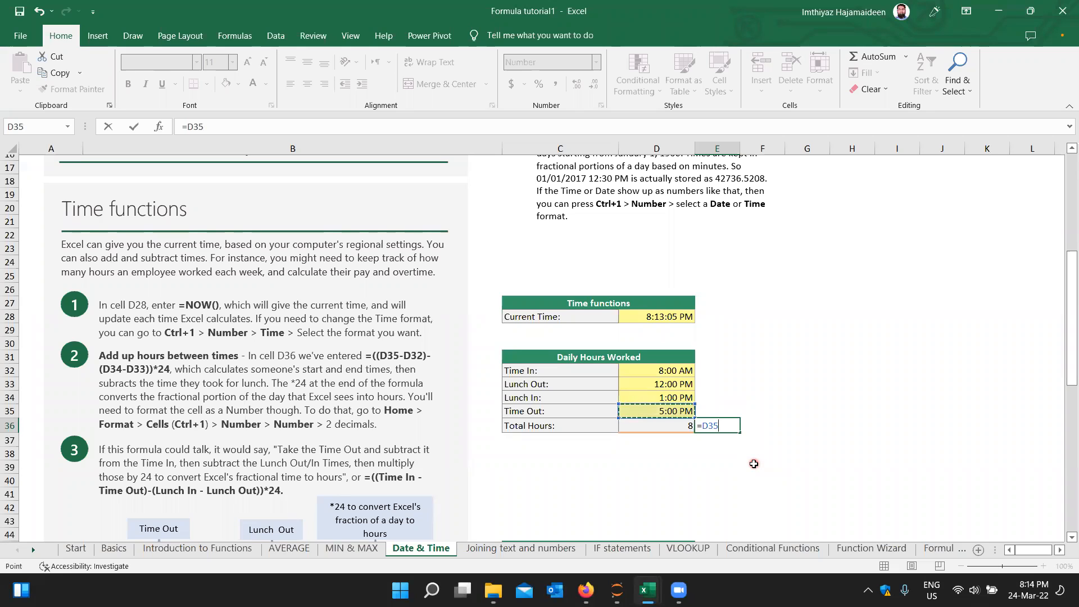
type("-")
key("Up")
key("Up")
key("Up")
key("Up")
key("Left")
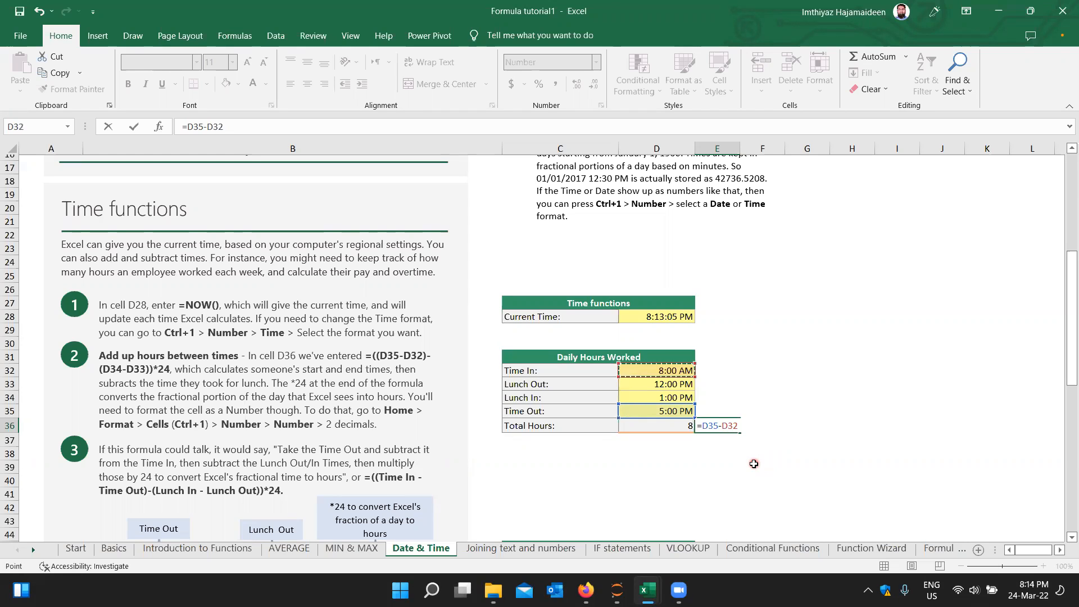
type(")")
left_click(754, 464)
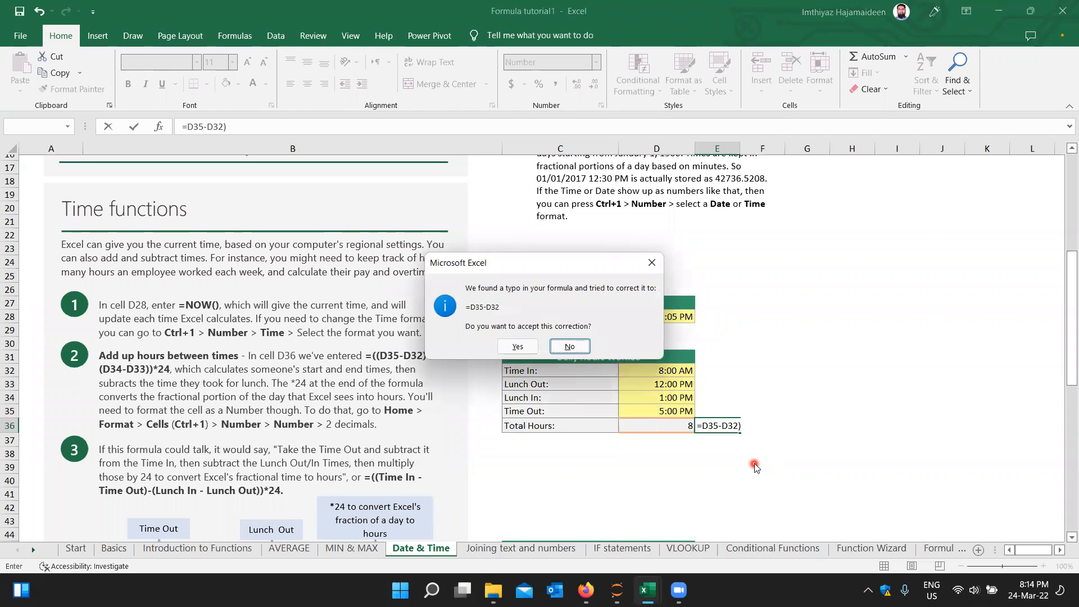
key("Return")
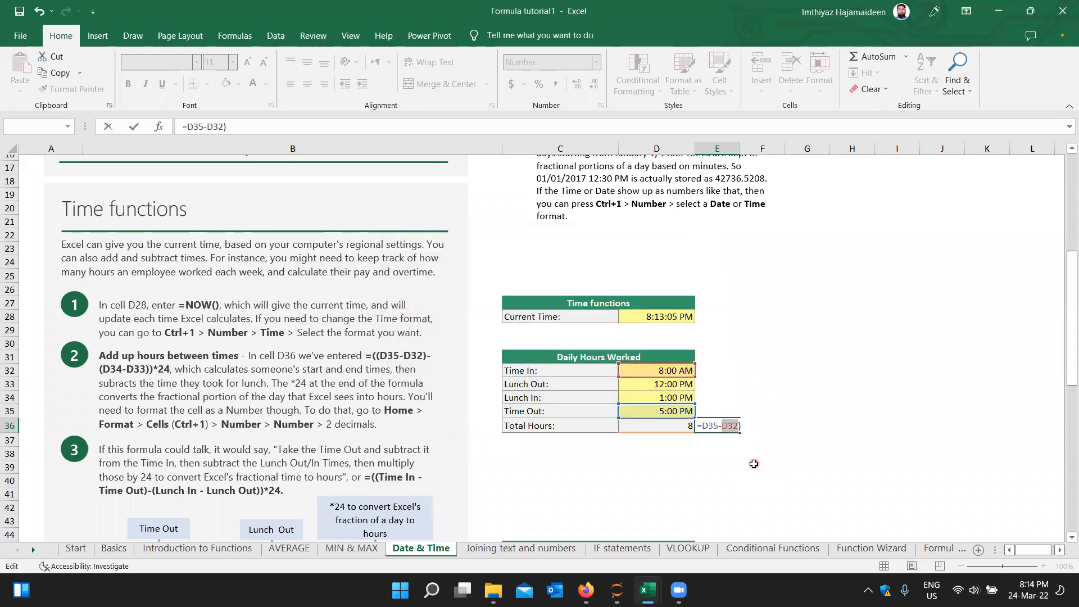
type("(")
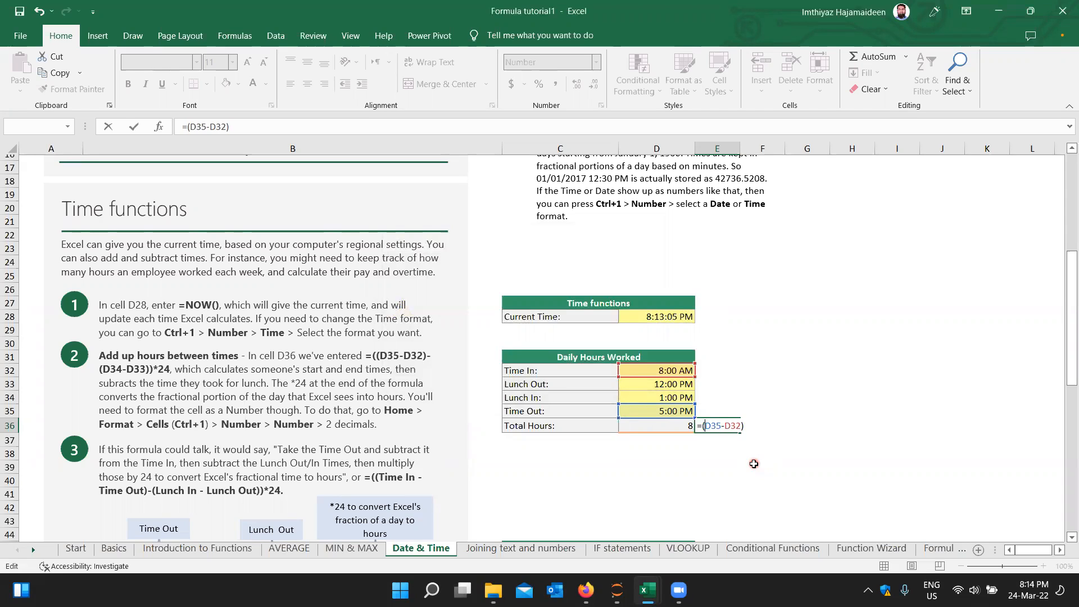
type("*24")
key("ctrl+Return")
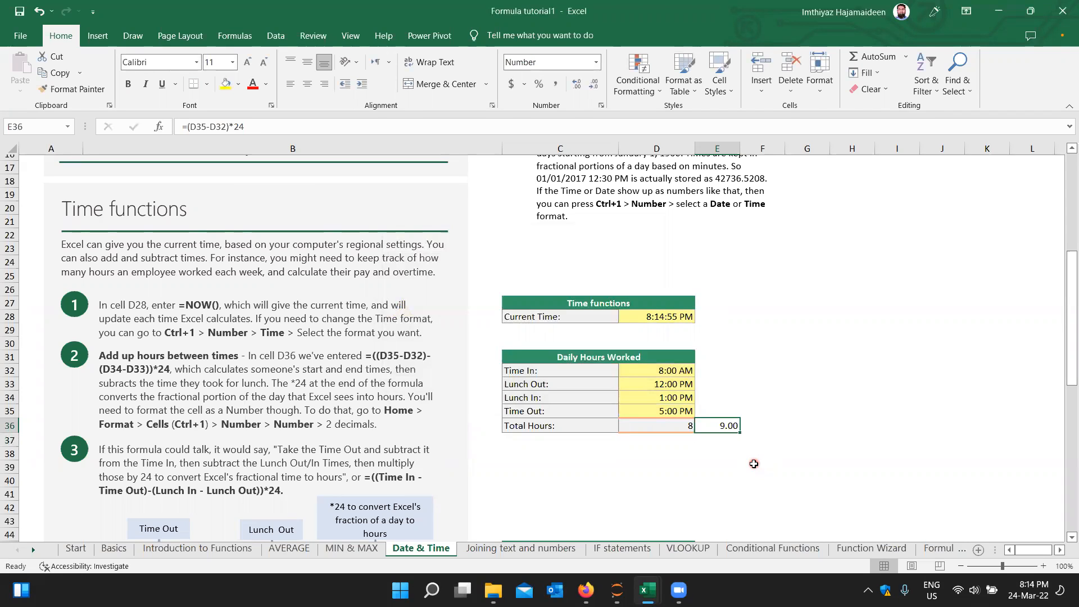
Compare the 9.00 result in E36 with the original Total Hours formula in D36
key("Left")
key("Up")
key("Up")
key("Up")
key("Up")
key("Down")
key("Down")
key("Down")
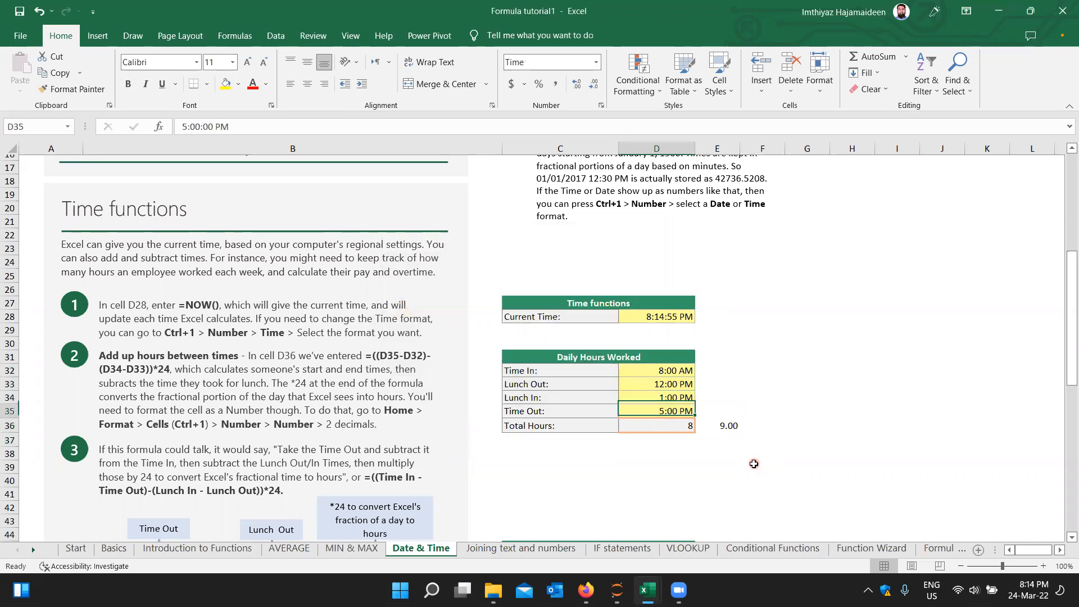
key("Right")
key("Down")
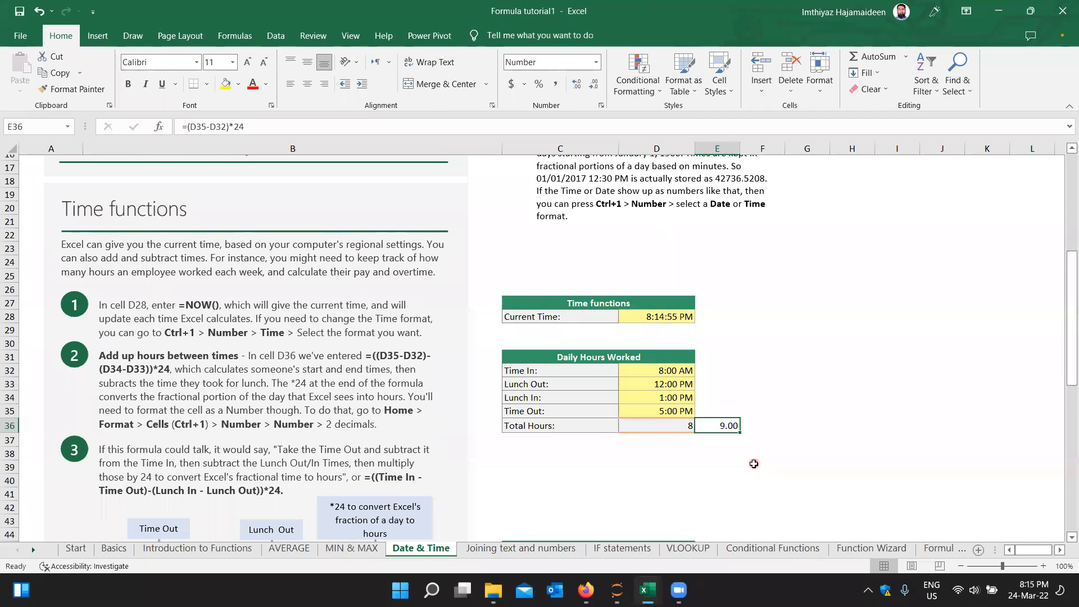
key("Left")
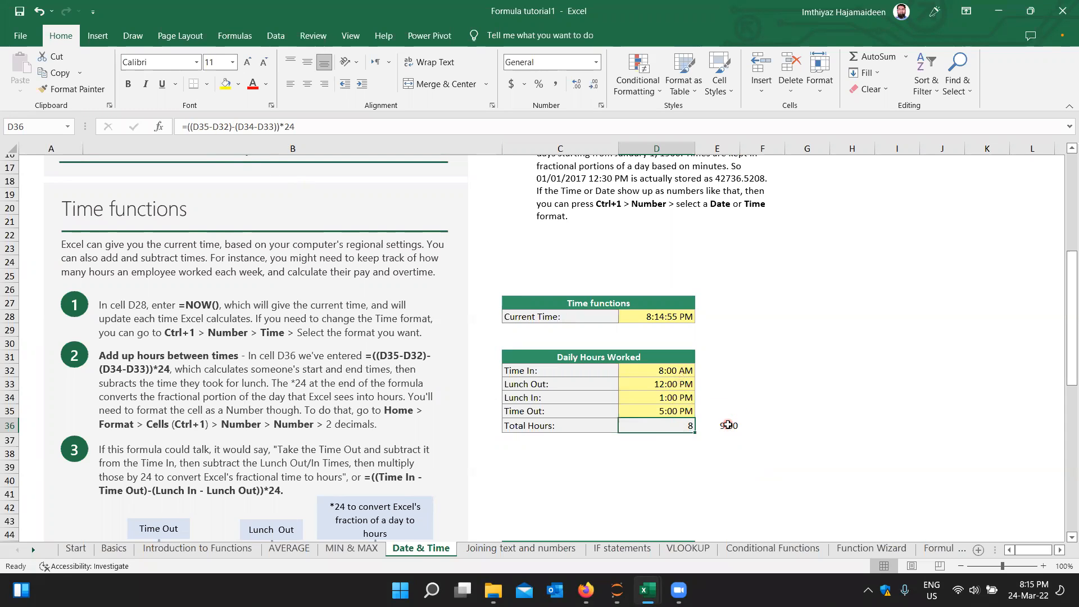
Enter a formula in D37 summing (D33-D32) and (D35-D34), multiplied by 24
left_click(678, 440)
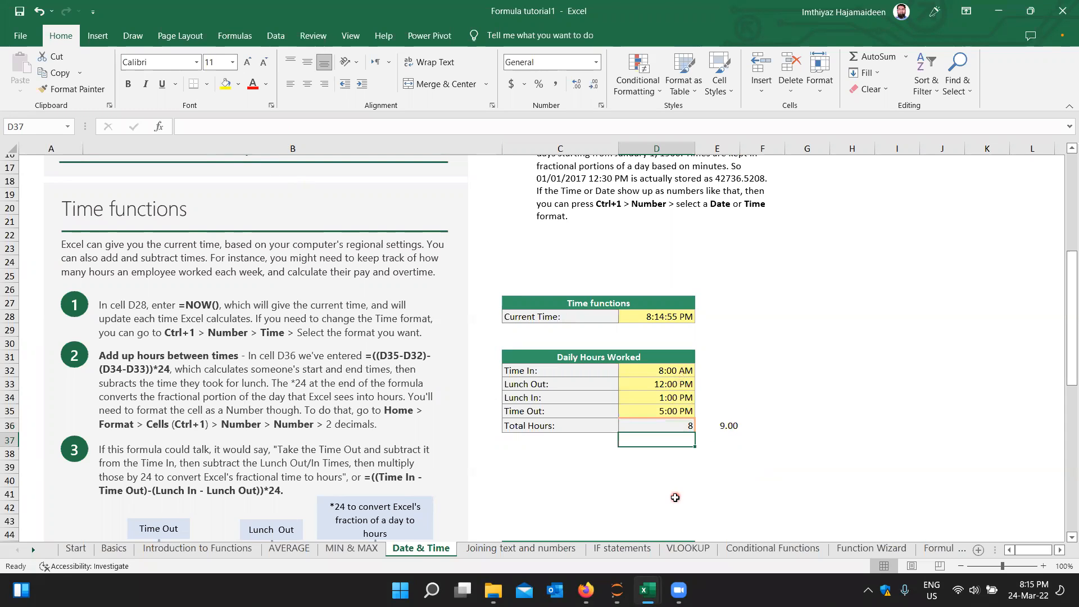
type("=(")
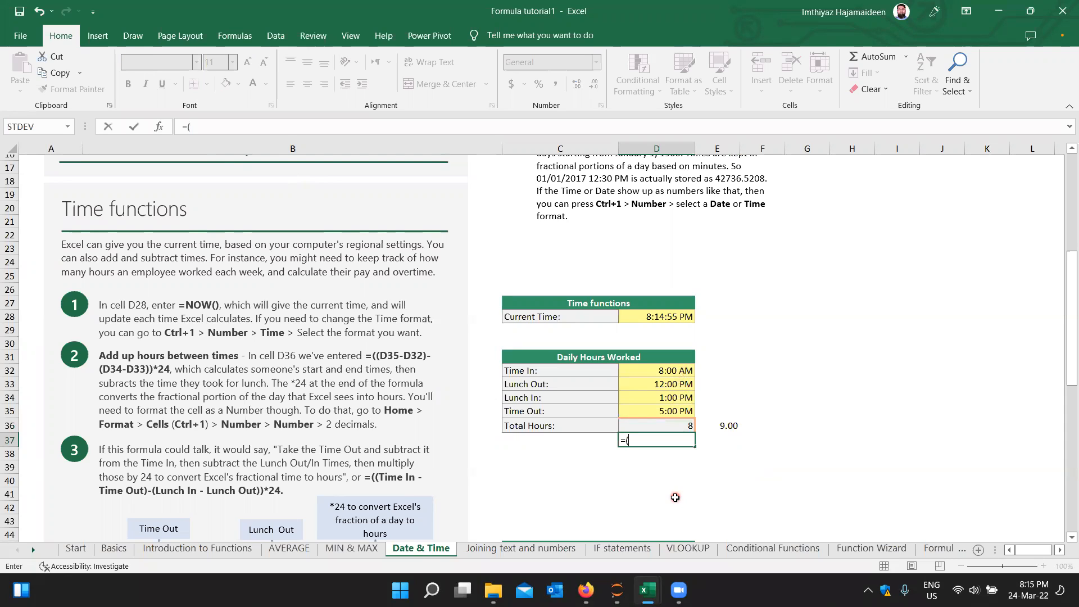
key("Up")
key("Up")
key("Up")
key("Up")
key("Up")
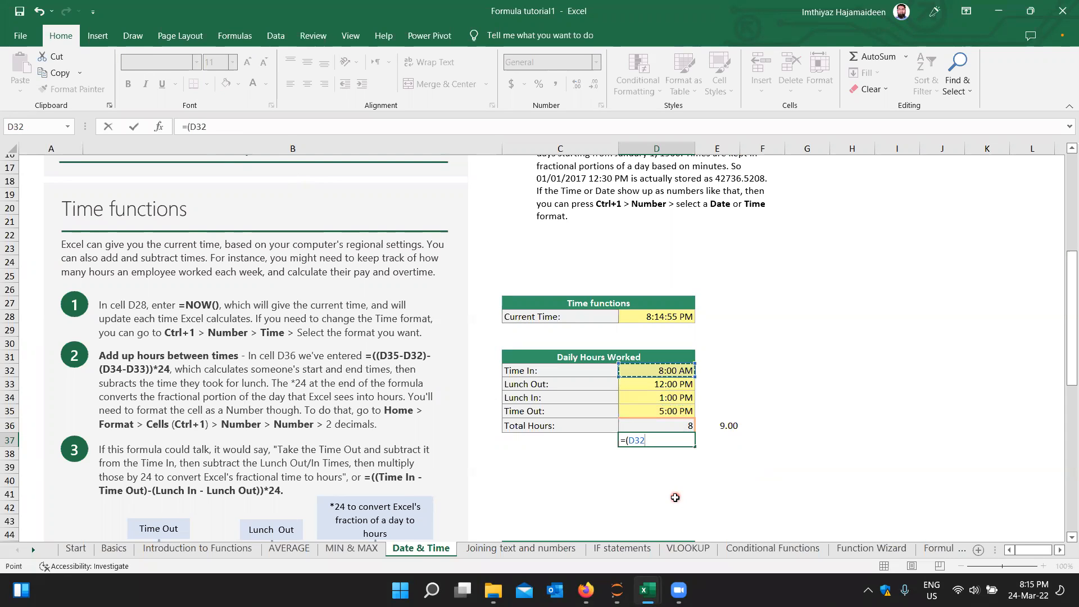
key("Down")
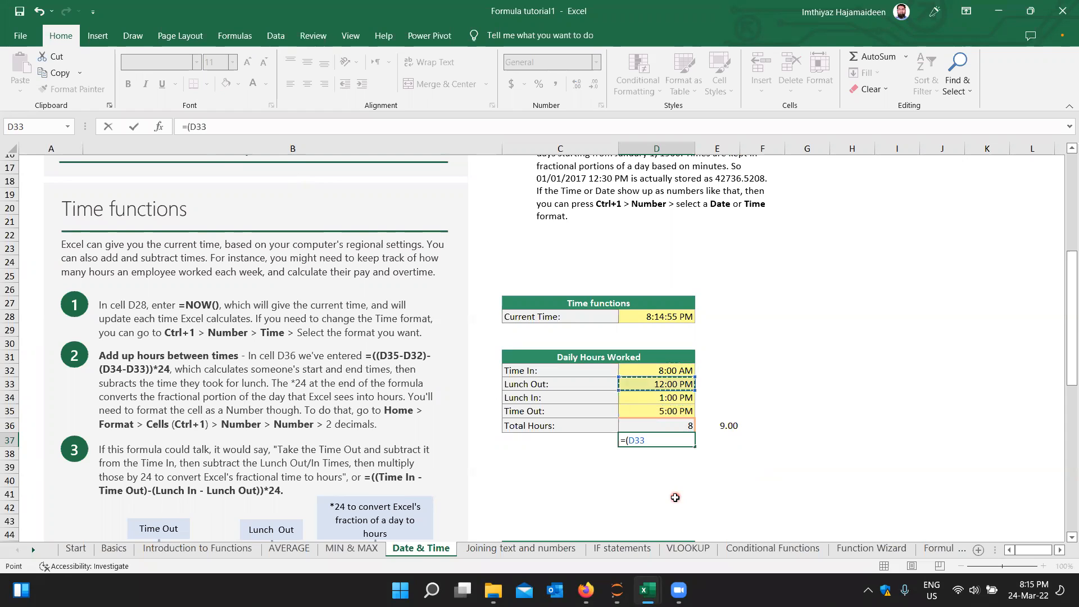
type("-")
key("Up")
key("Up")
key("Up")
key("Up")
key("Up")
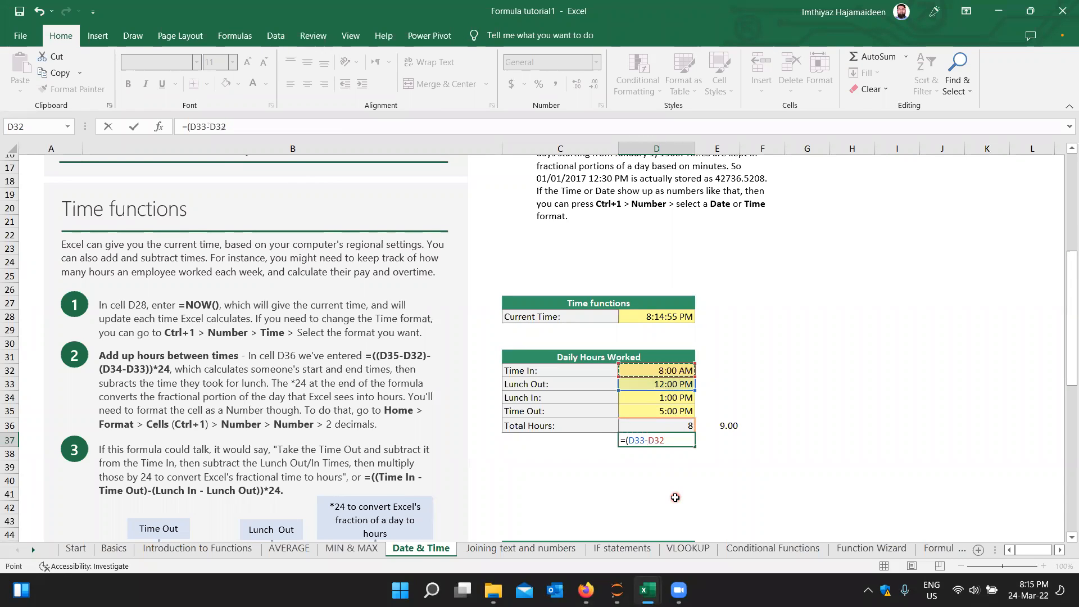
type(")+(")
left_click(684, 413)
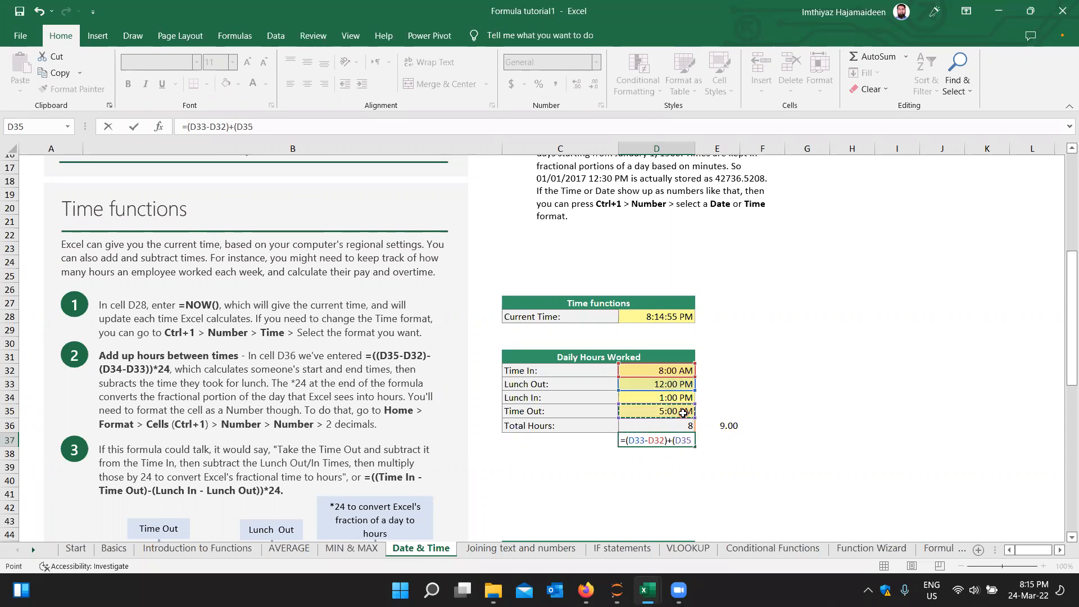
type("-")
left_click(686, 397)
type(")")
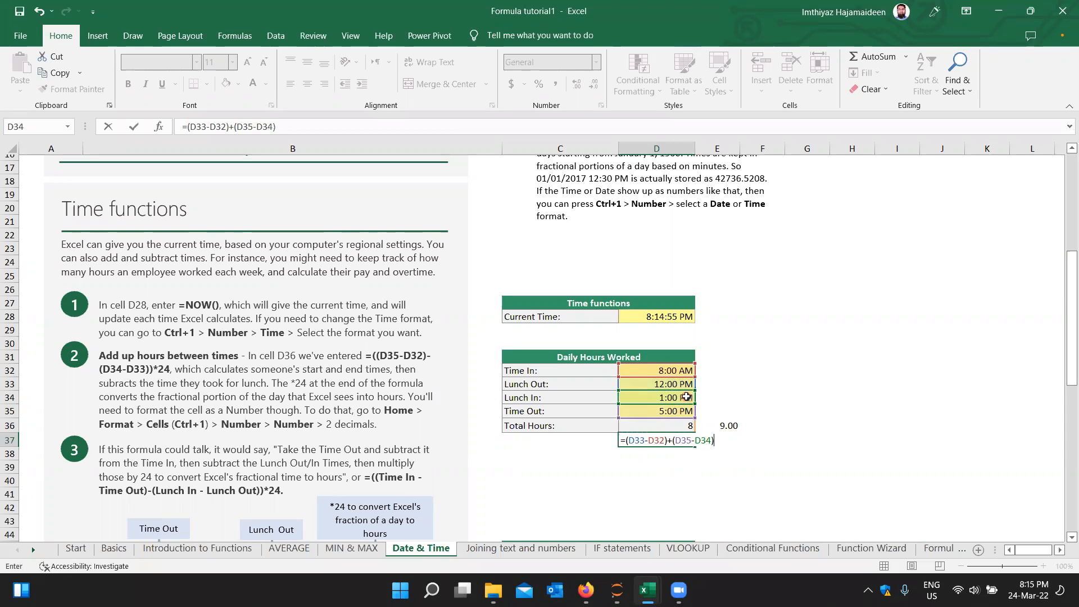
type("*24")
key("Return")
key("Up")
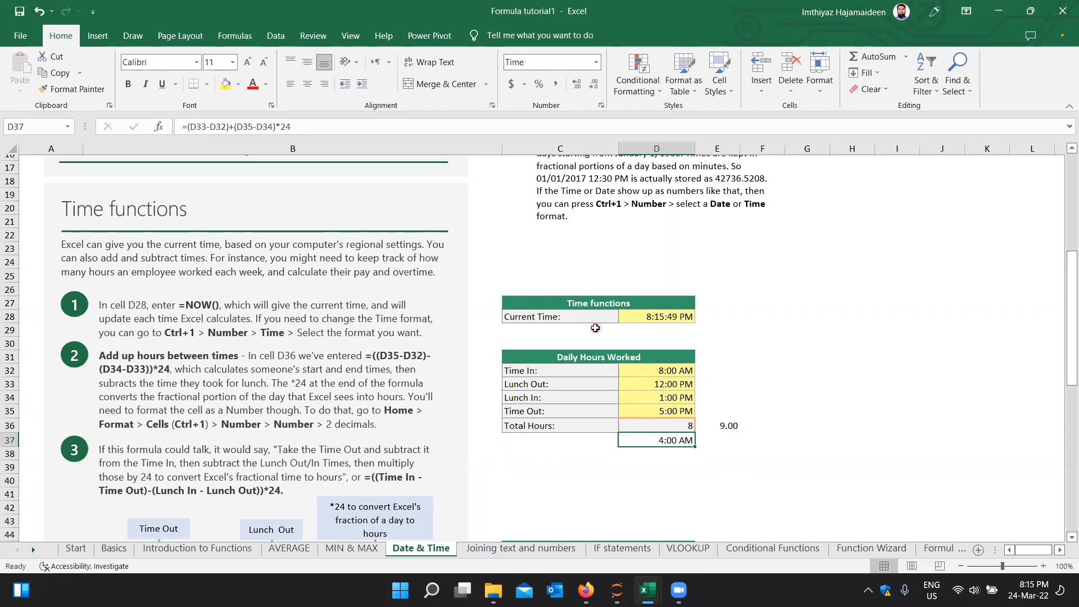
Fix the brackets in the formula bar so D37 reads =((D33-D32)+(D35-D34))*24
left_click(416, 130)
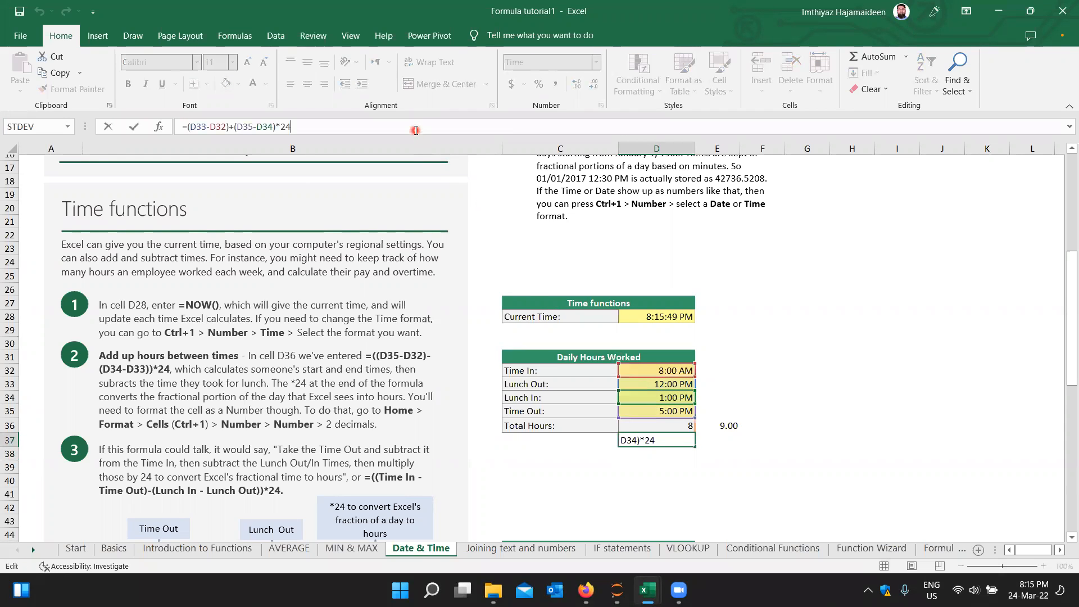
key("Left")
type(")")
key("Home")
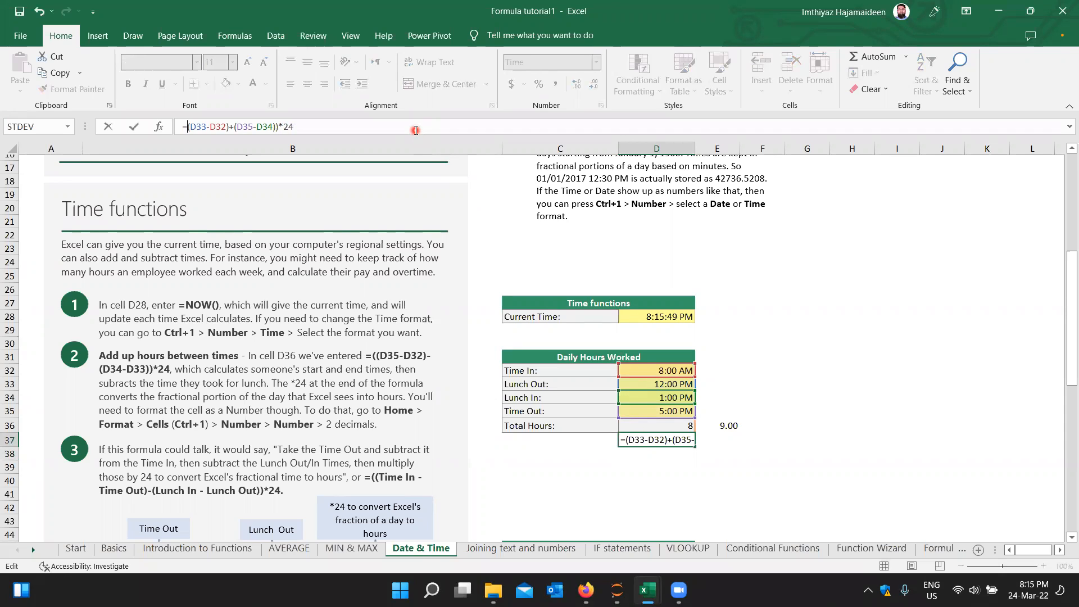
key("Return")
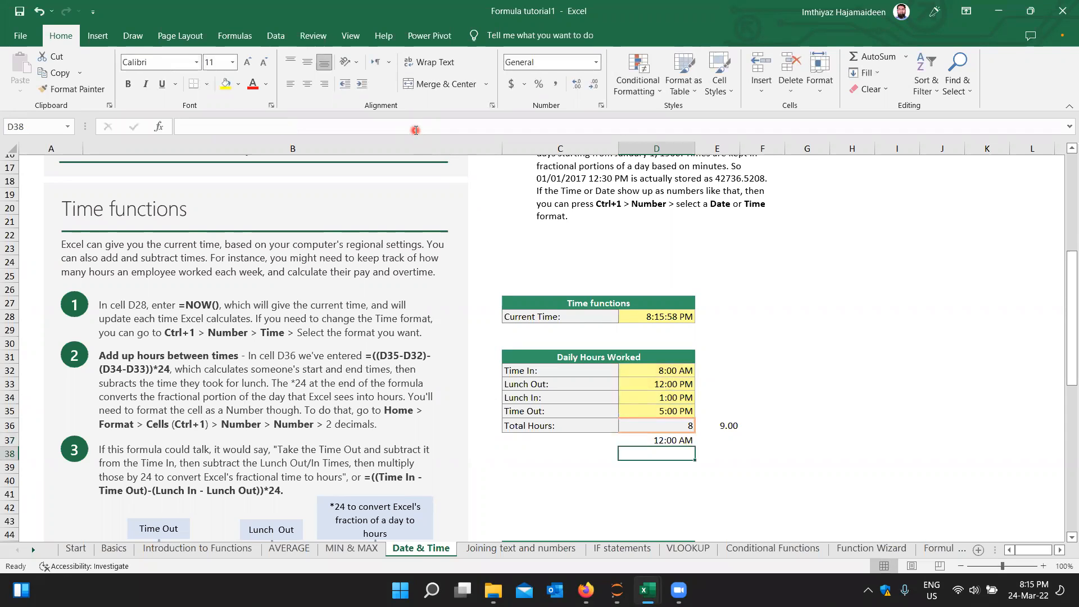
key("Up")
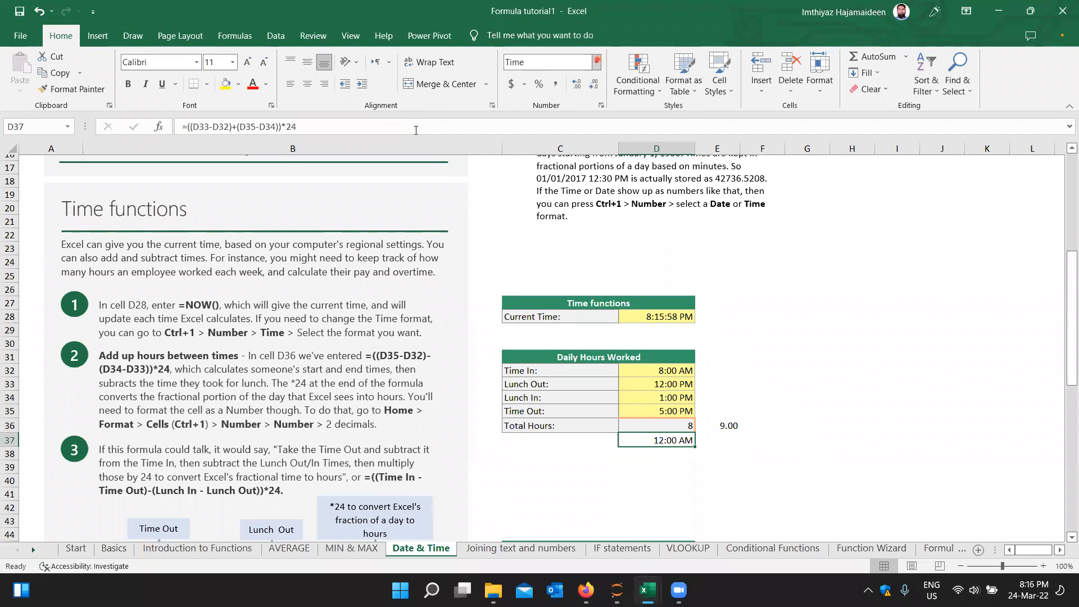
Format D37 as Number so it displays 8.00
left_click(597, 62)
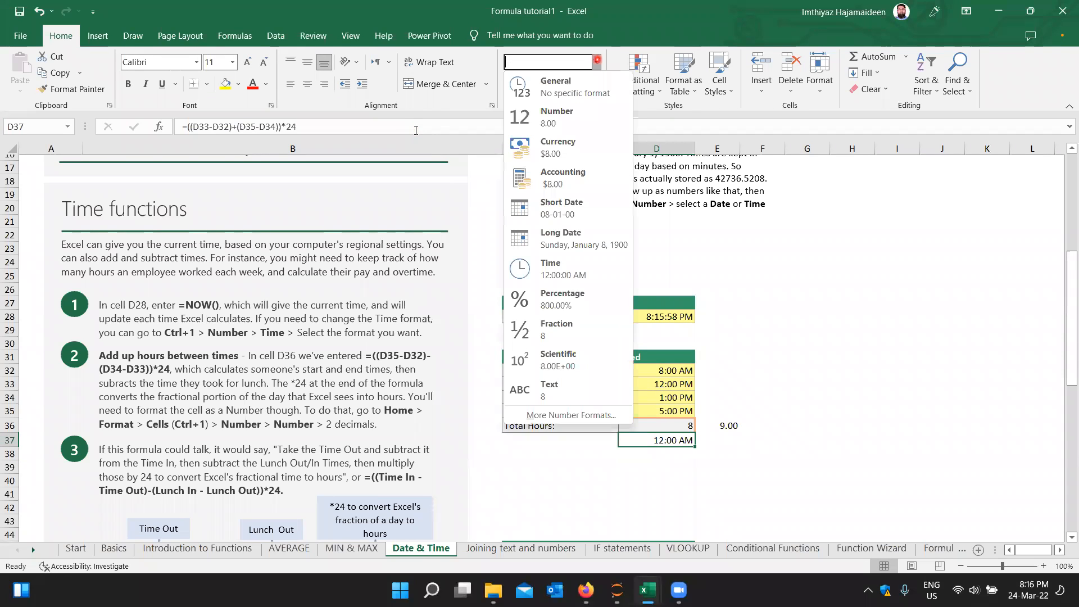
left_click(548, 121)
left_click(678, 440)
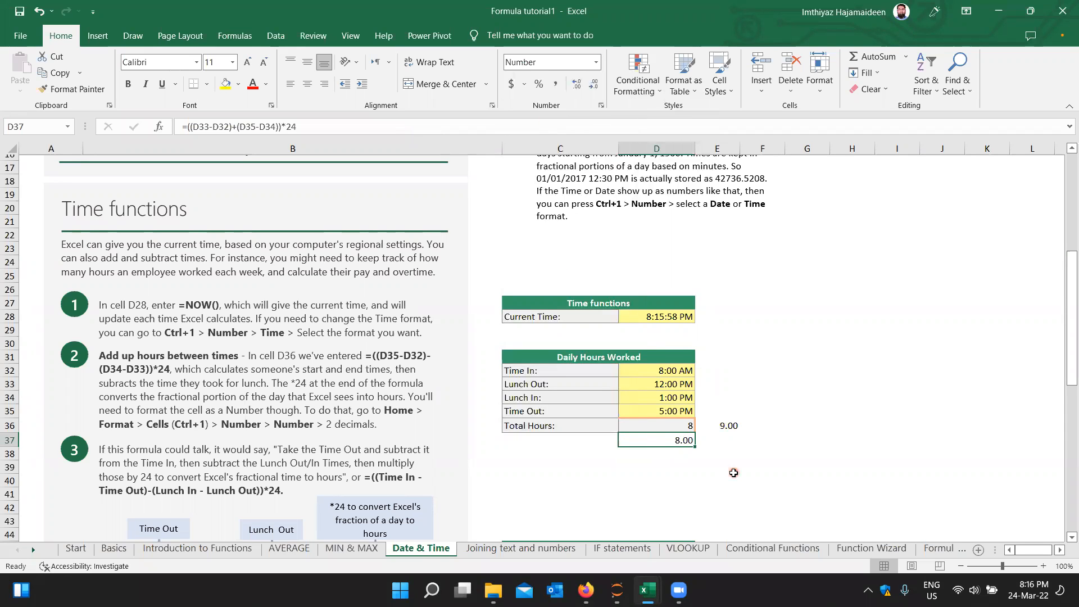
key("Up")
key("Right")
key("Up")
key("Right")
key("Right")
key("Up")
key("Up")
key("Right")
key("Up")
key("Up")
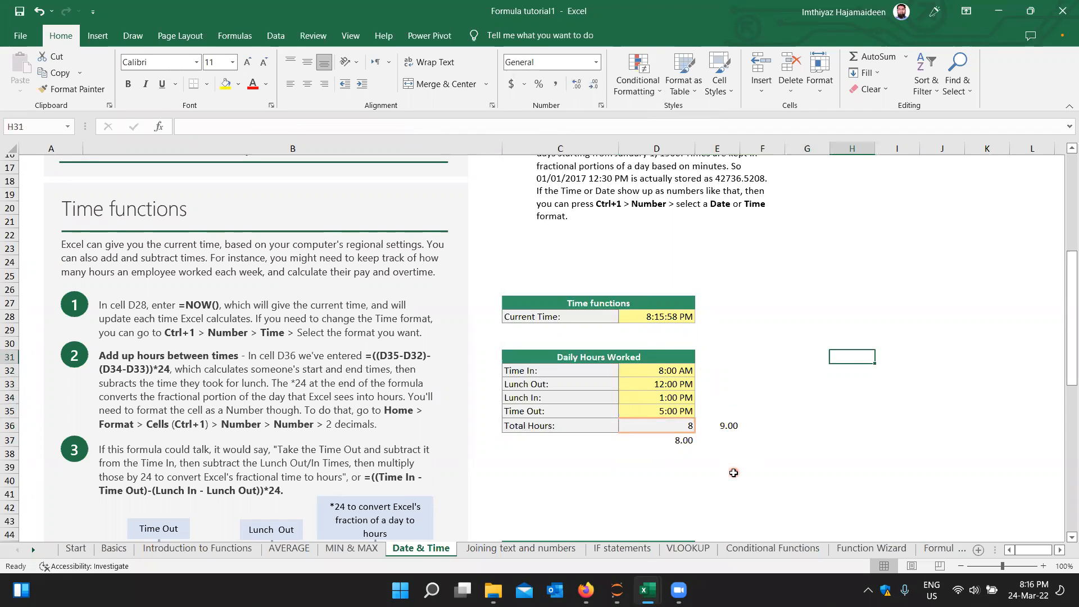
Enter the start time 8:00 in H31 and the end time 6:00 pm in H32
type("8:00 AM")
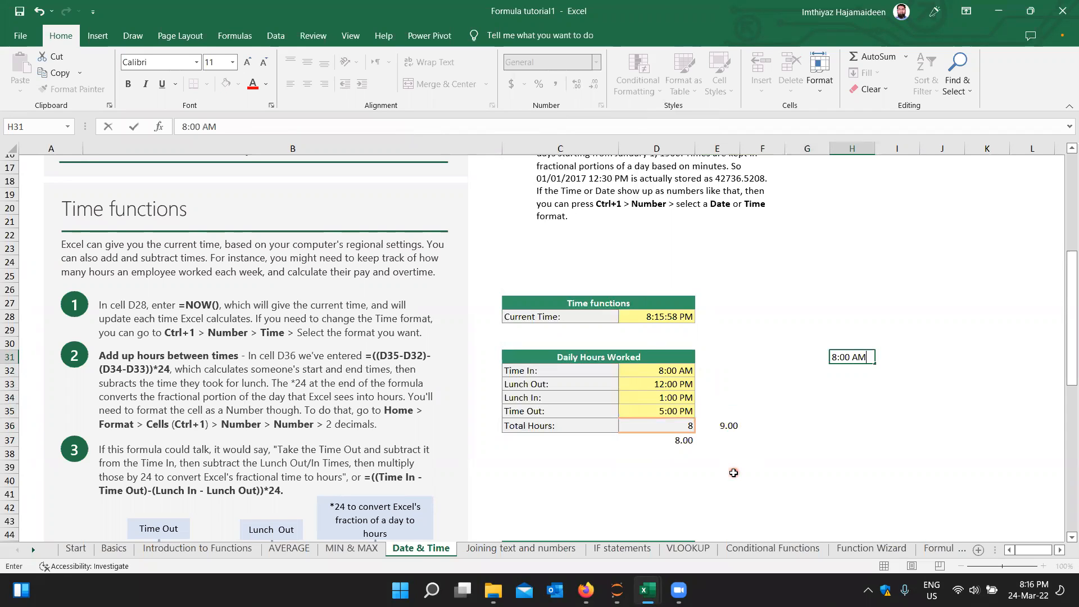
key("Return")
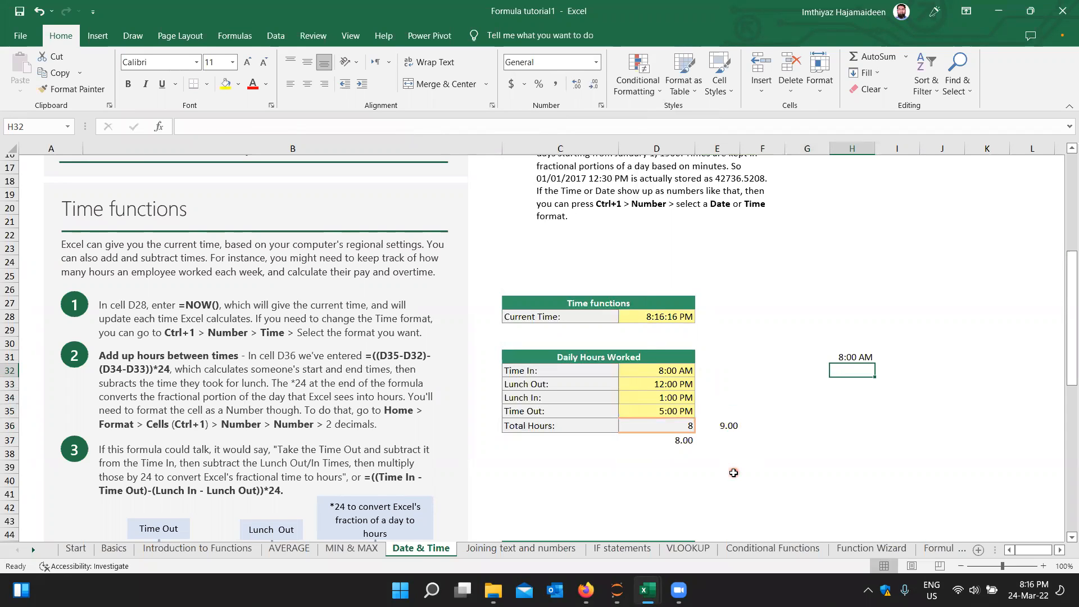
type("5")
key("BackSpace")
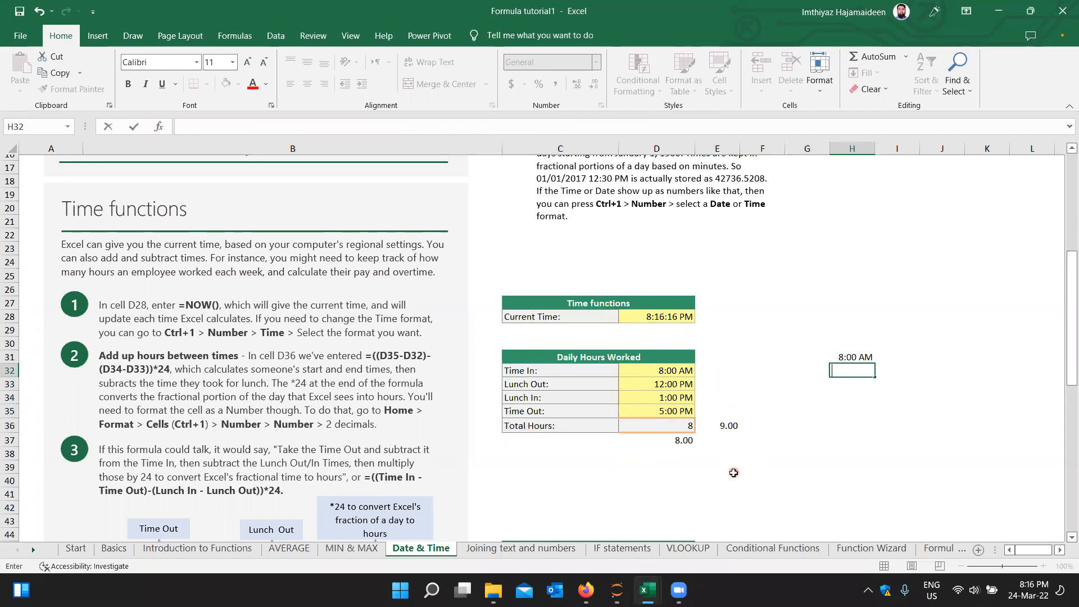
type("6:00 pm")
key("Return")
Format H31:H32 as Time so they show 8:00:00 AM and 6:00:00 PM
key("Up")
key("Up")
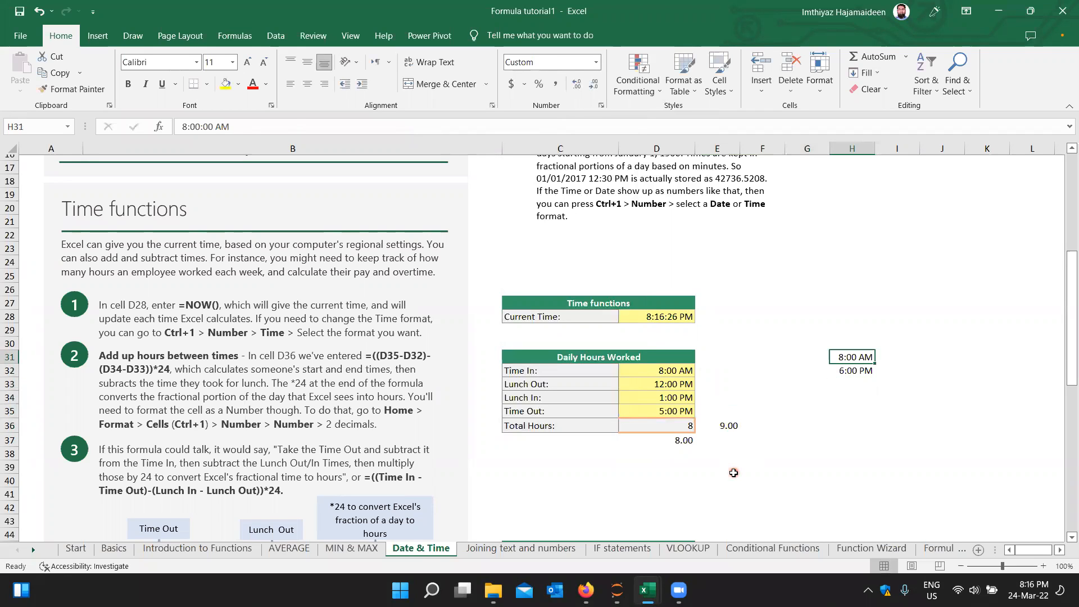
key("shift+Down")
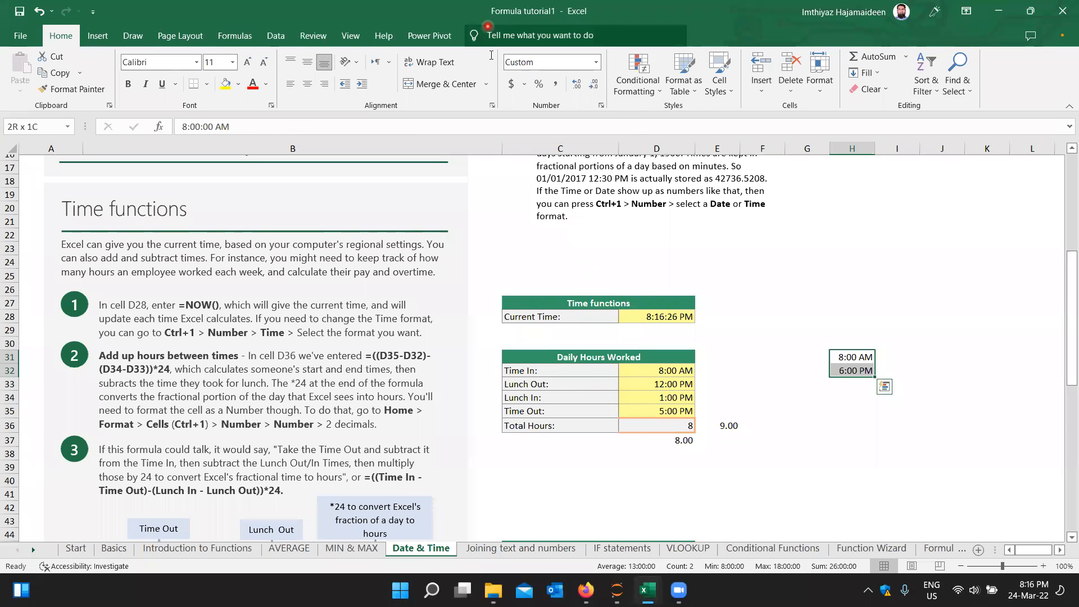
left_click(596, 62)
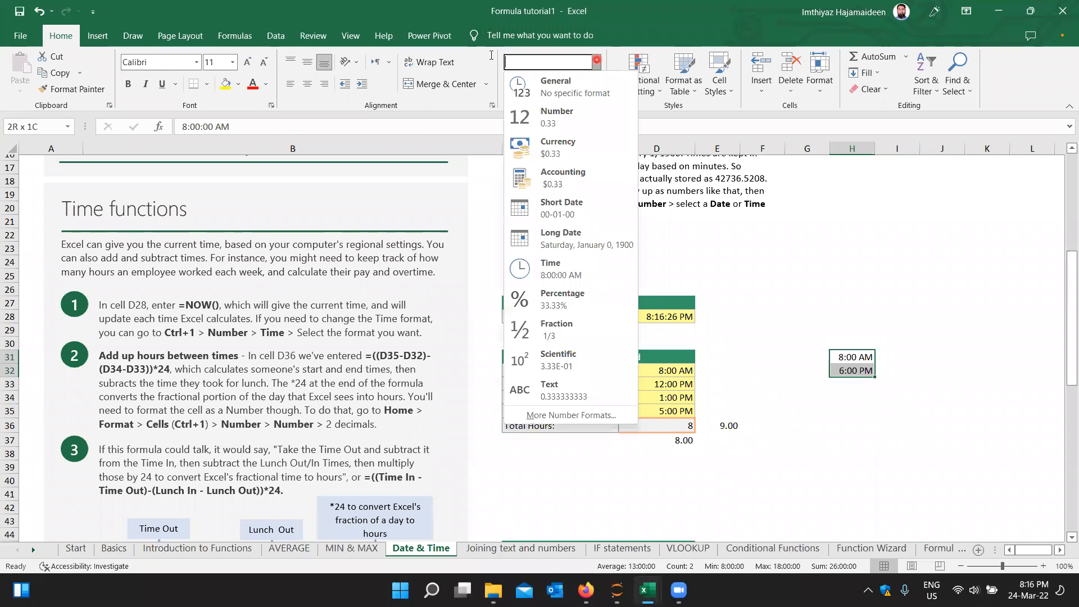
left_click(562, 275)
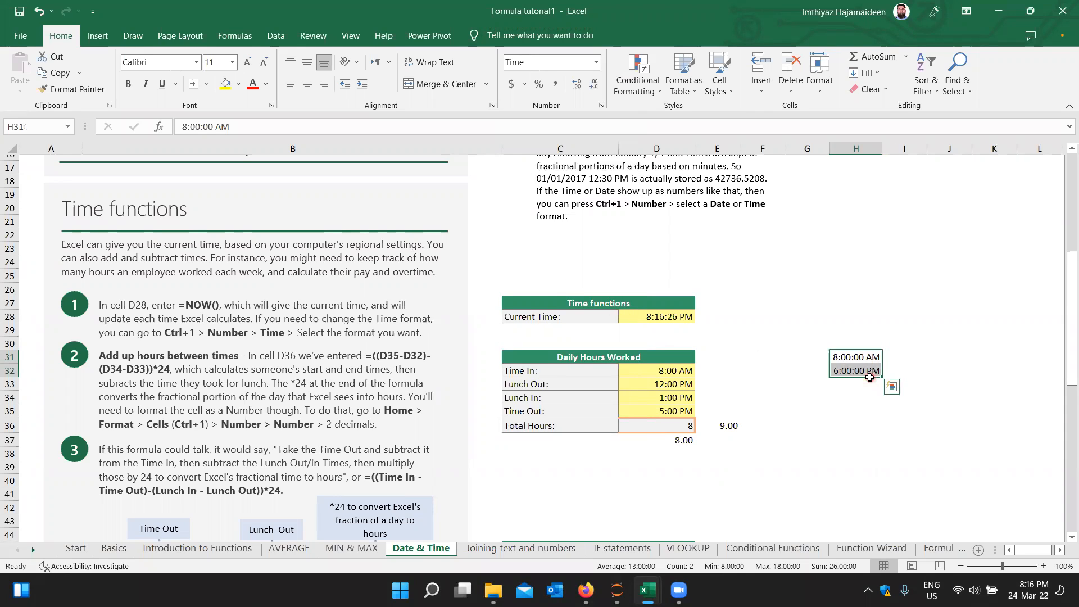
key("Down")
key("Down")
key("Down")
key("Up")
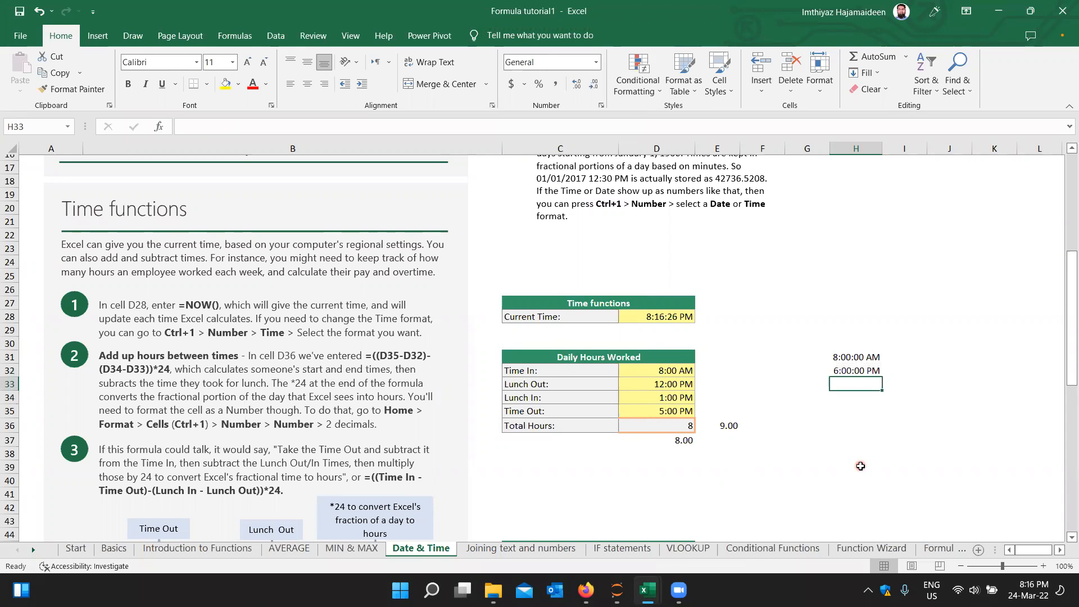
Enter the hours-worked formula =(H32-H31)*24 in H33
type("=(")
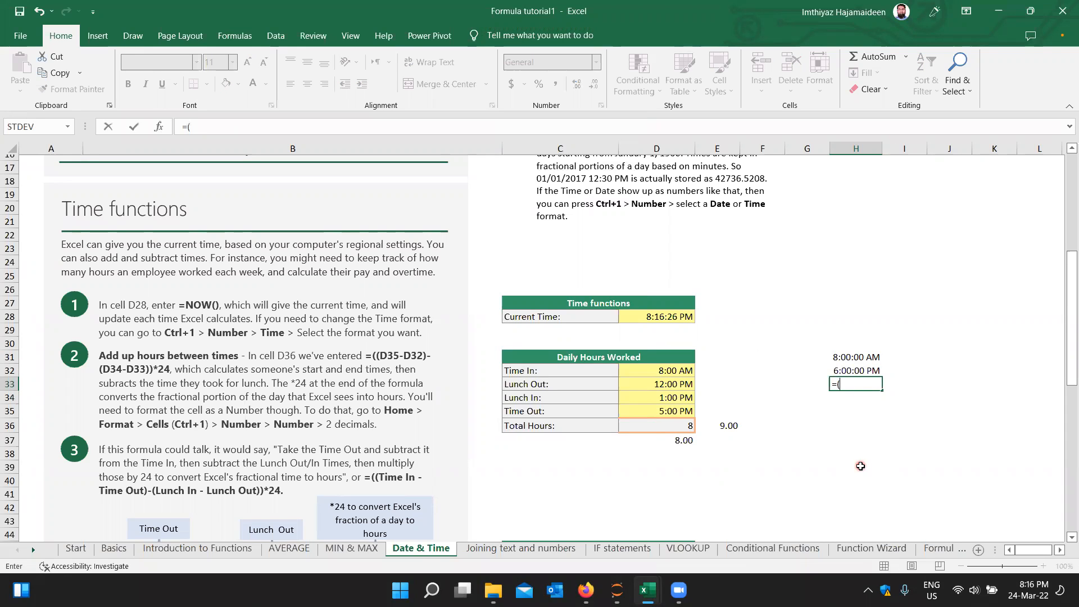
key("Up")
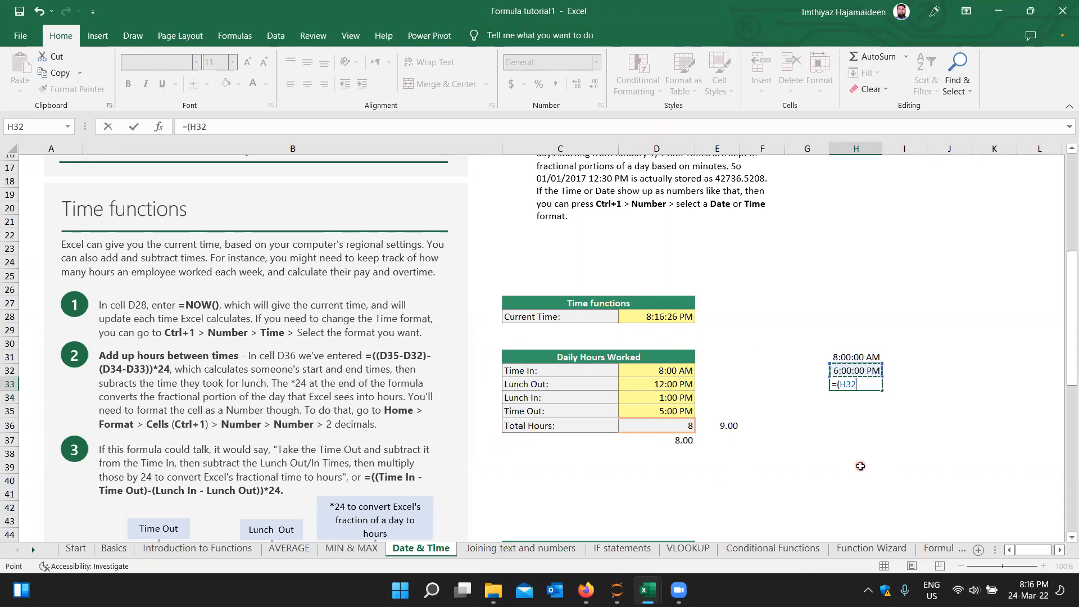
type("-")
key("Up")
key("Up")
type(")")
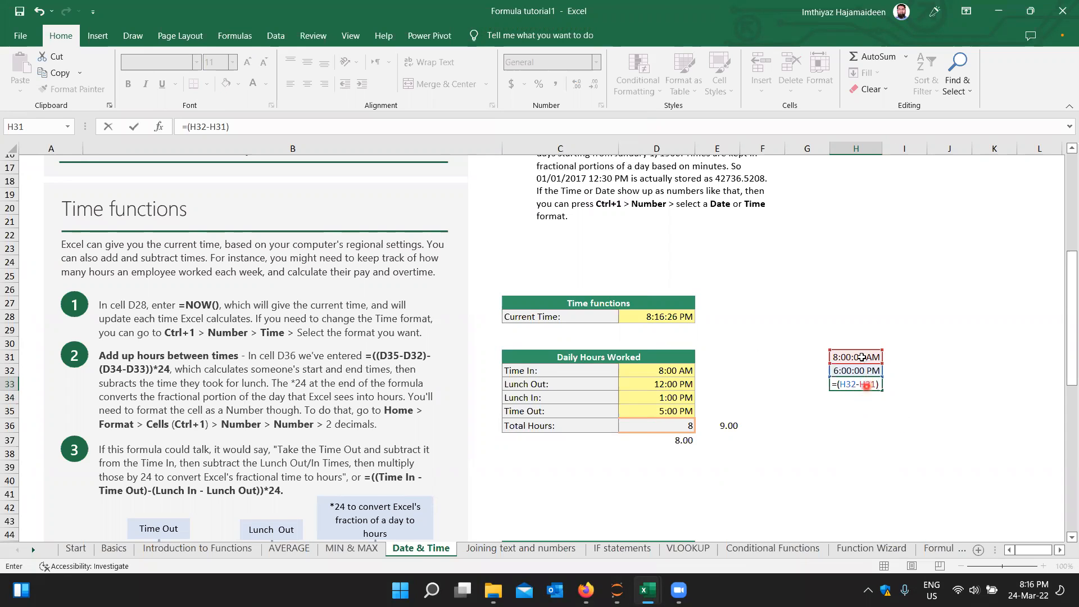
type("*24")
key("Return")
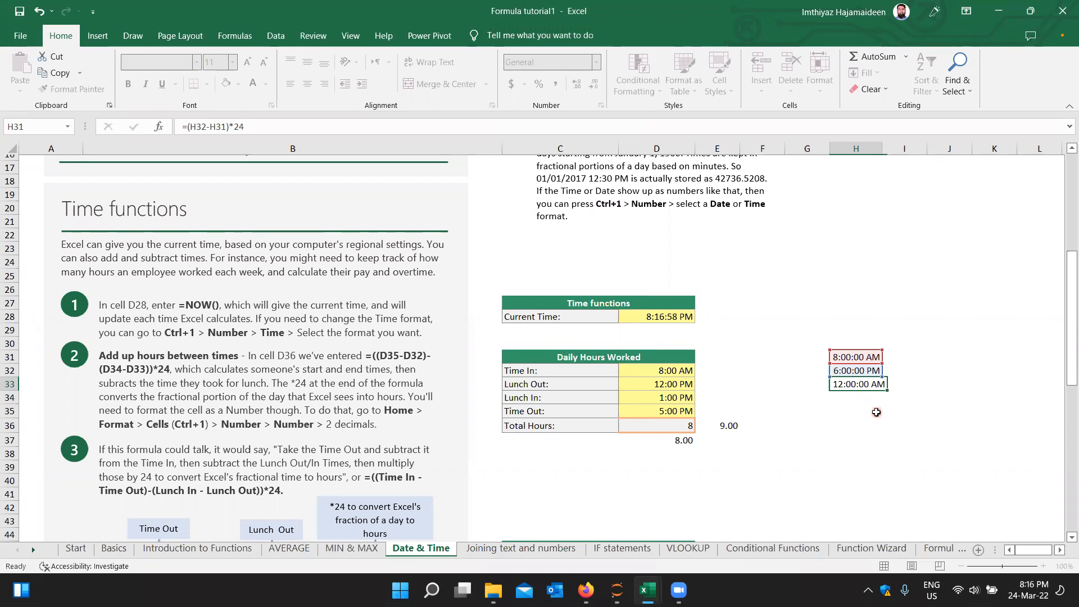
Format H33 as Number so it reads 10.00 and recheck the formula
key("Up")
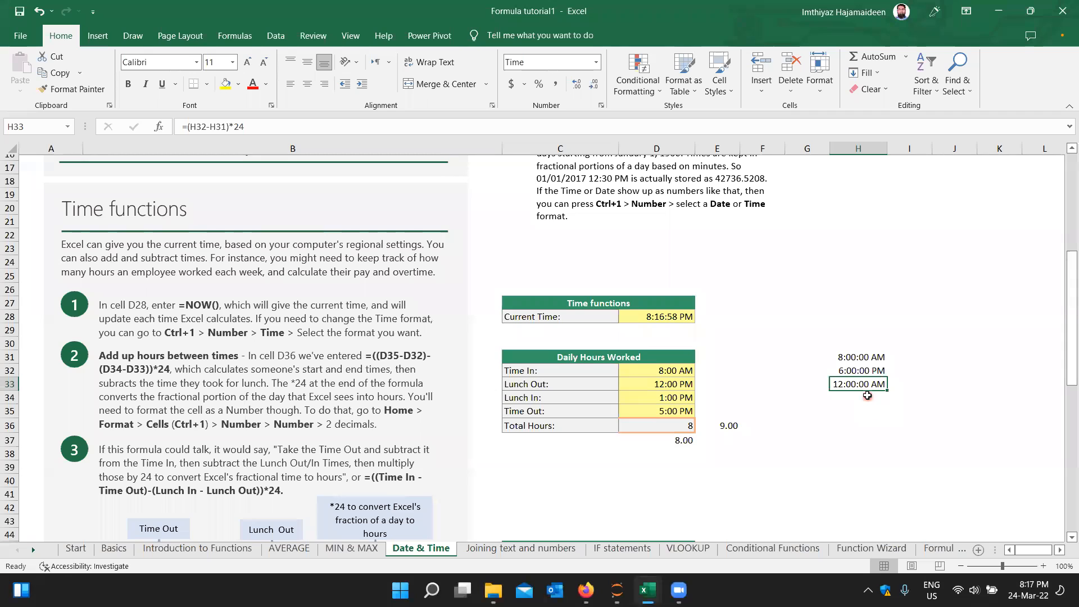
left_click(613, 80)
left_click(596, 62)
left_click(549, 116)
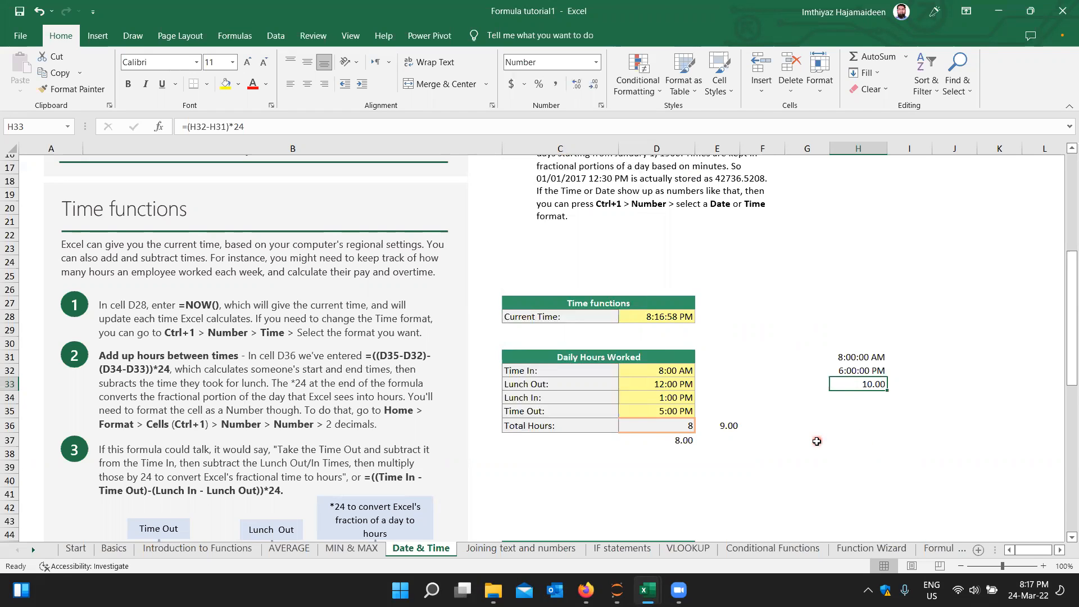
scroll(817, 441, "down", 1)
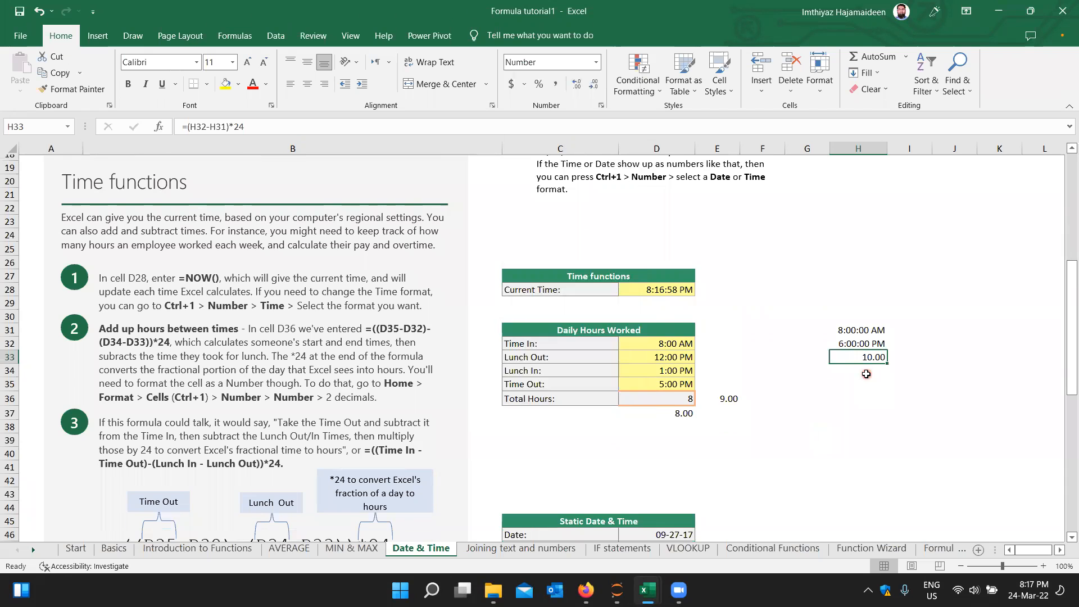
scroll(867, 374, "up", 2)
double_click(861, 415)
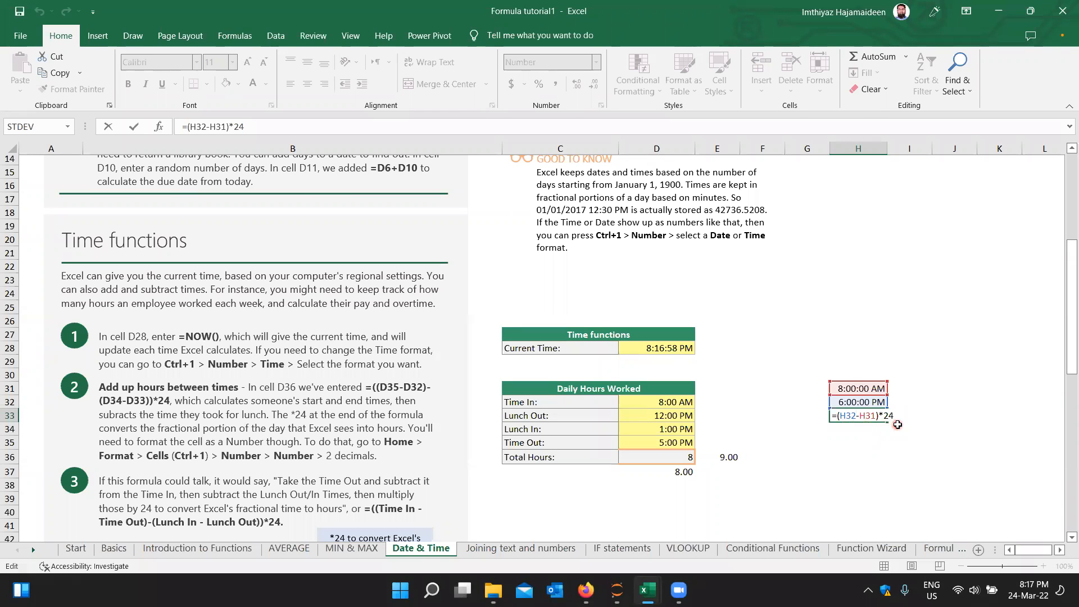
key("ctrl+Return")
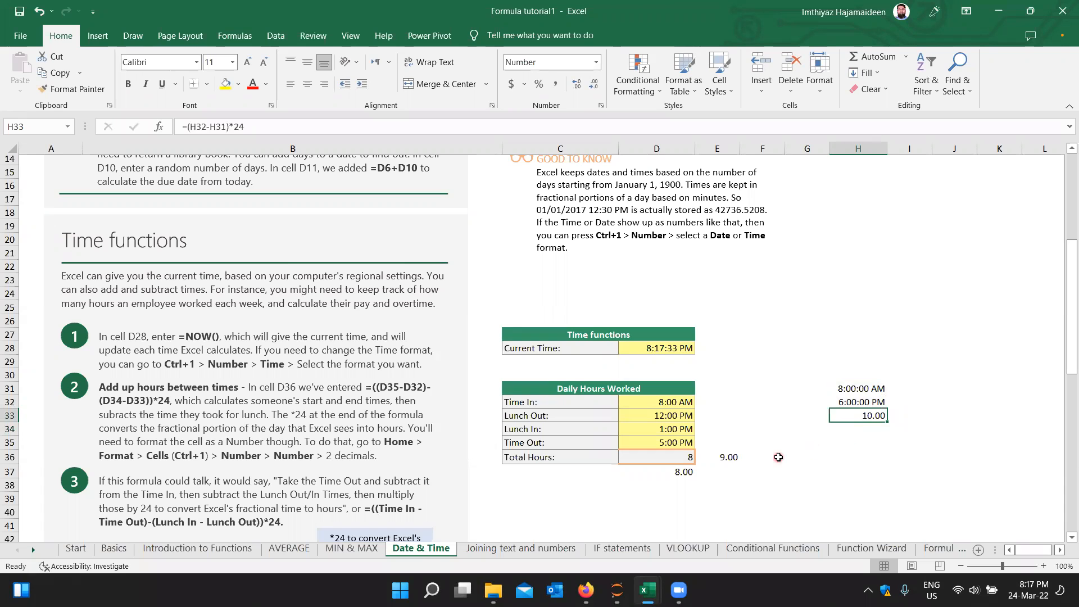
scroll(779, 458, "down", 5)
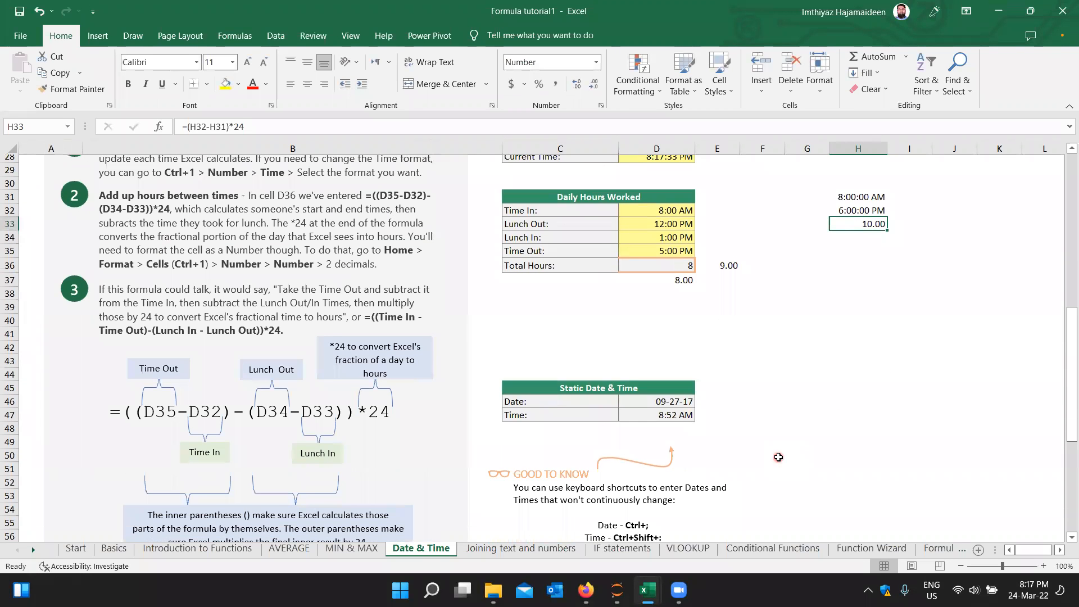
scroll(779, 457, "down", 1)
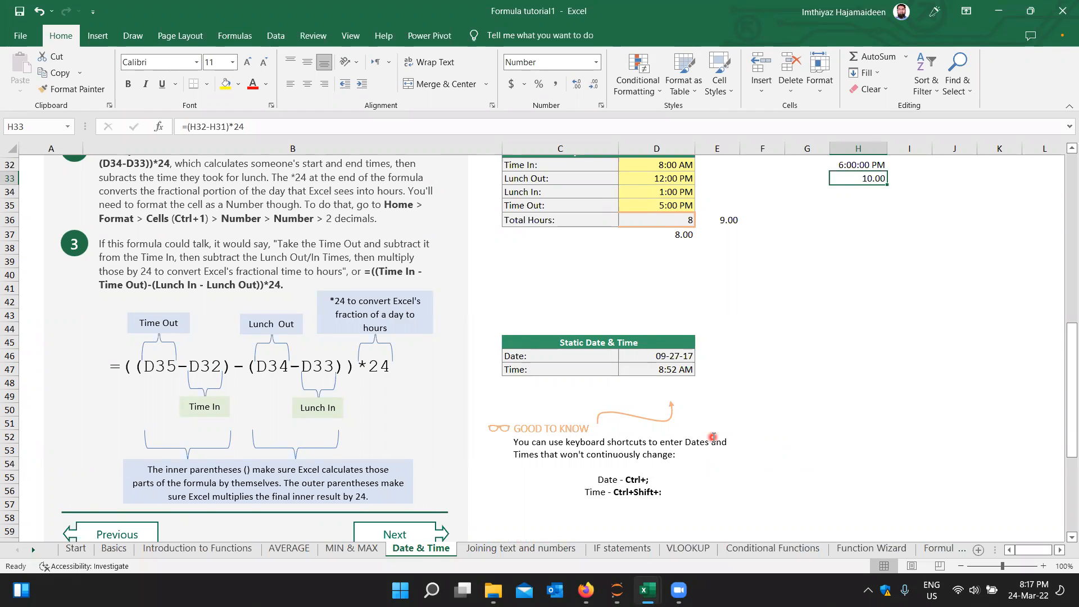
Try stamping today's date into E46 with shortcuts, cancelling the mistaken insert prompts and entries
left_click(738, 355)
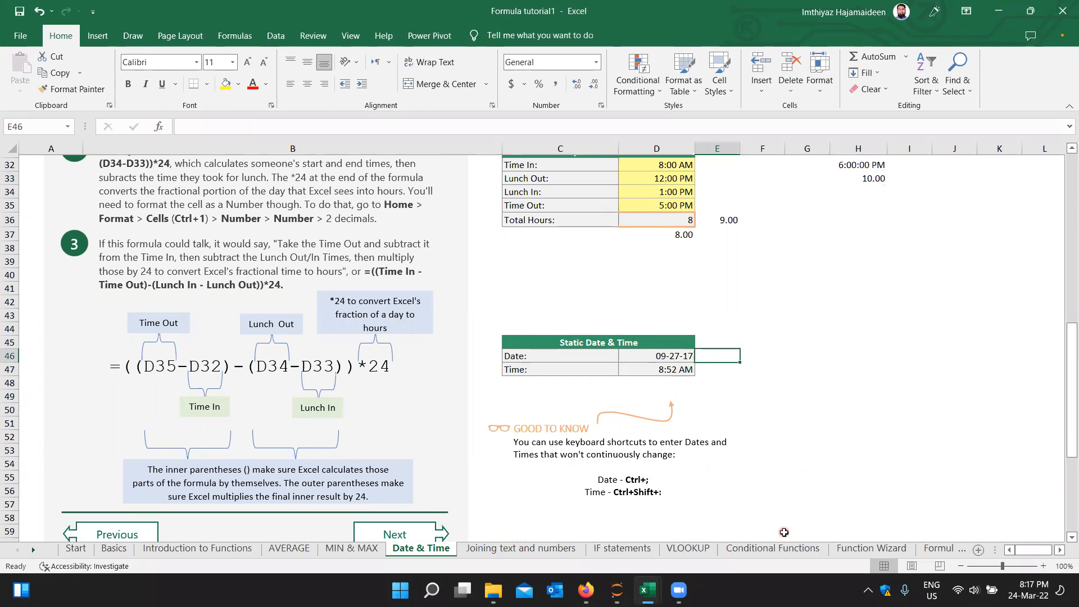
key("ctrl+shift+plus")
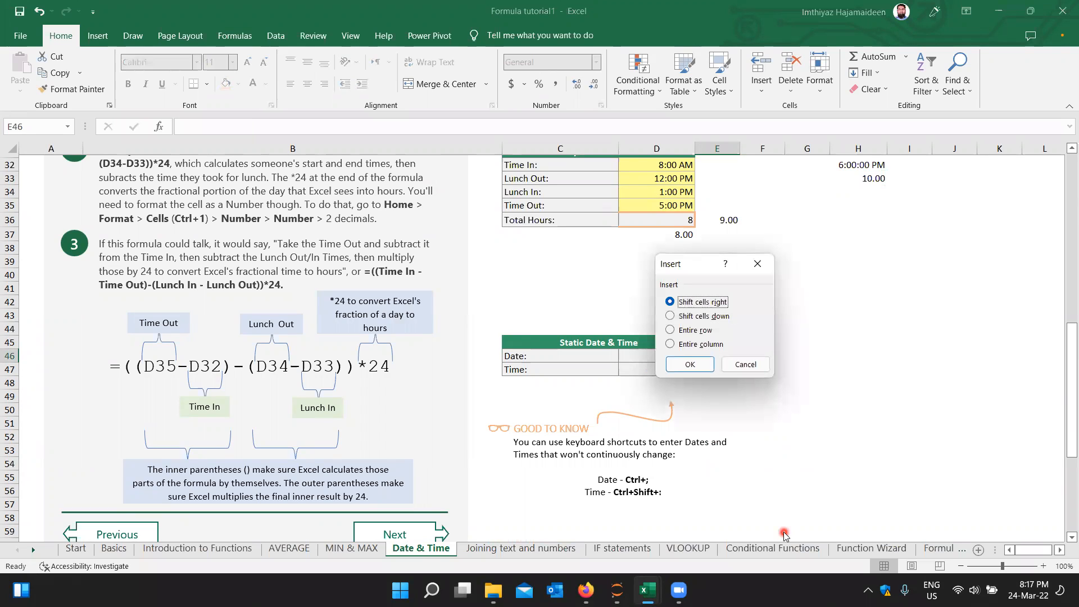
key("Escape")
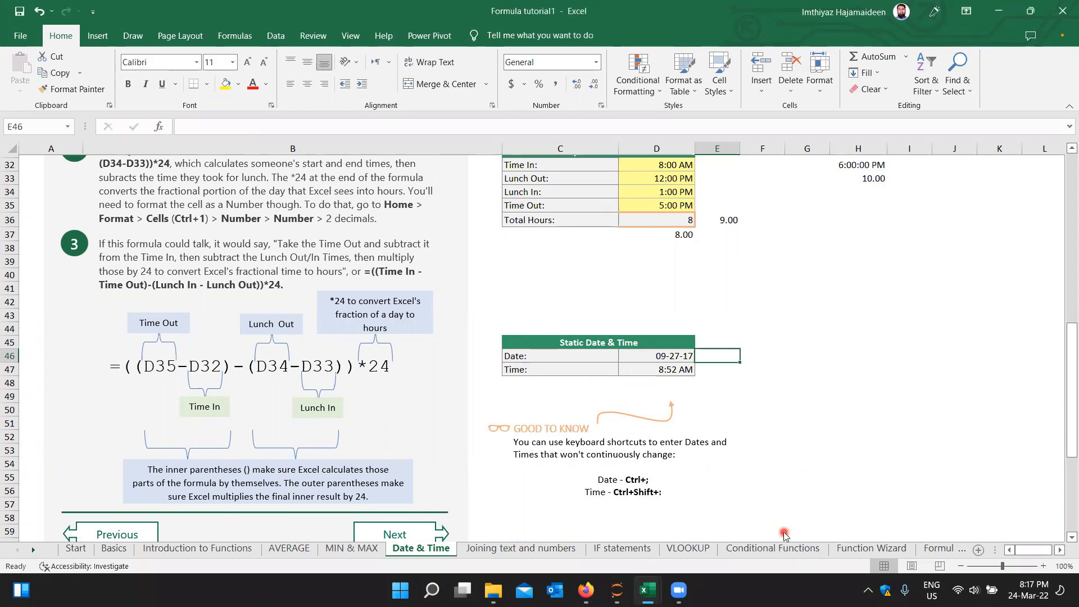
key("ctrl+shift+plus")
key("Escape")
type(";")
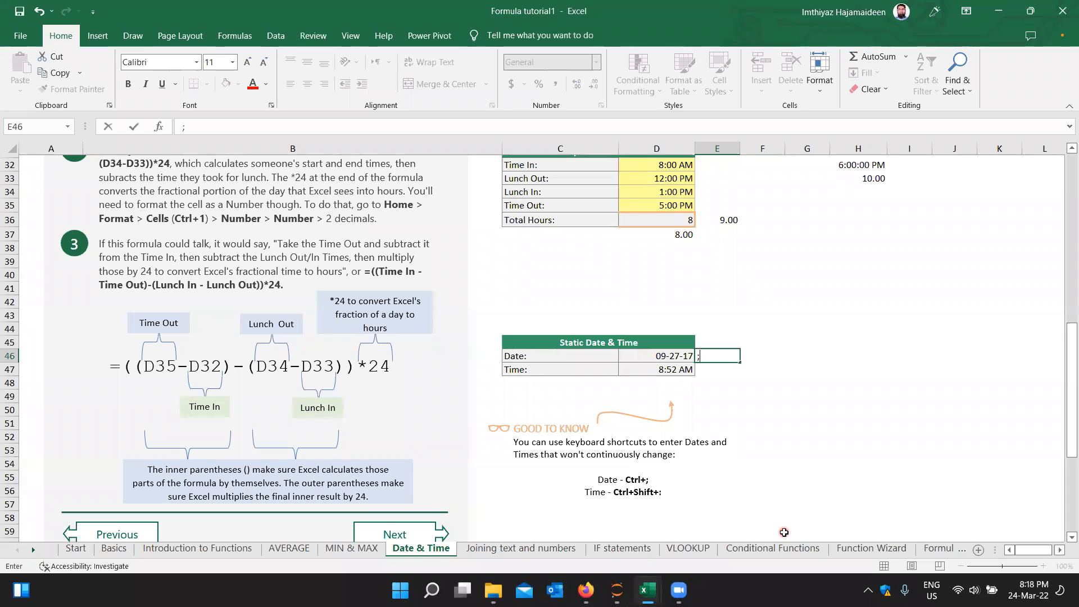
key("Escape")
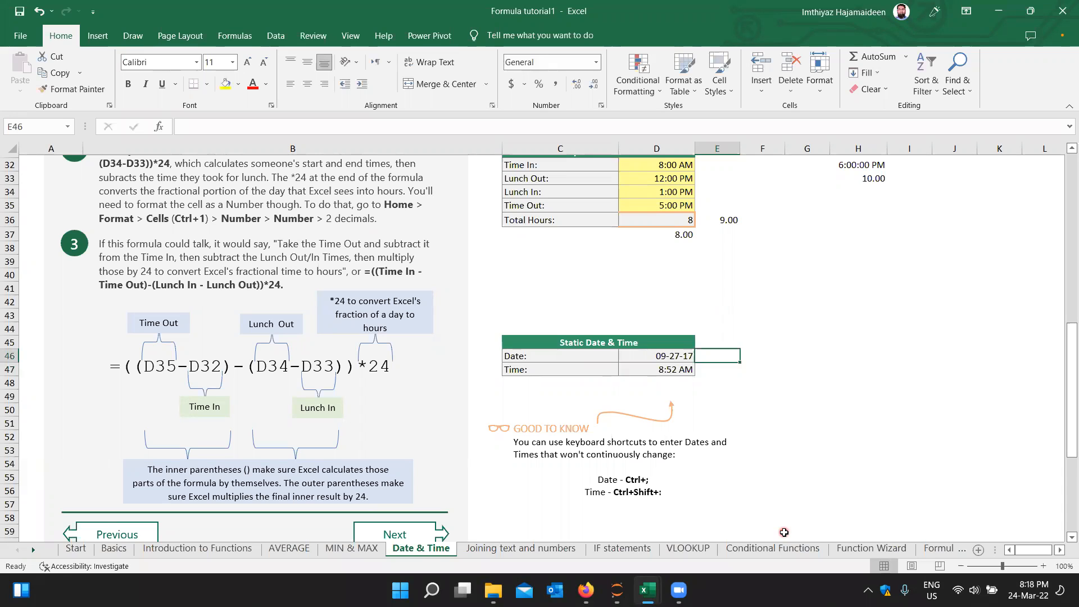
type("+")
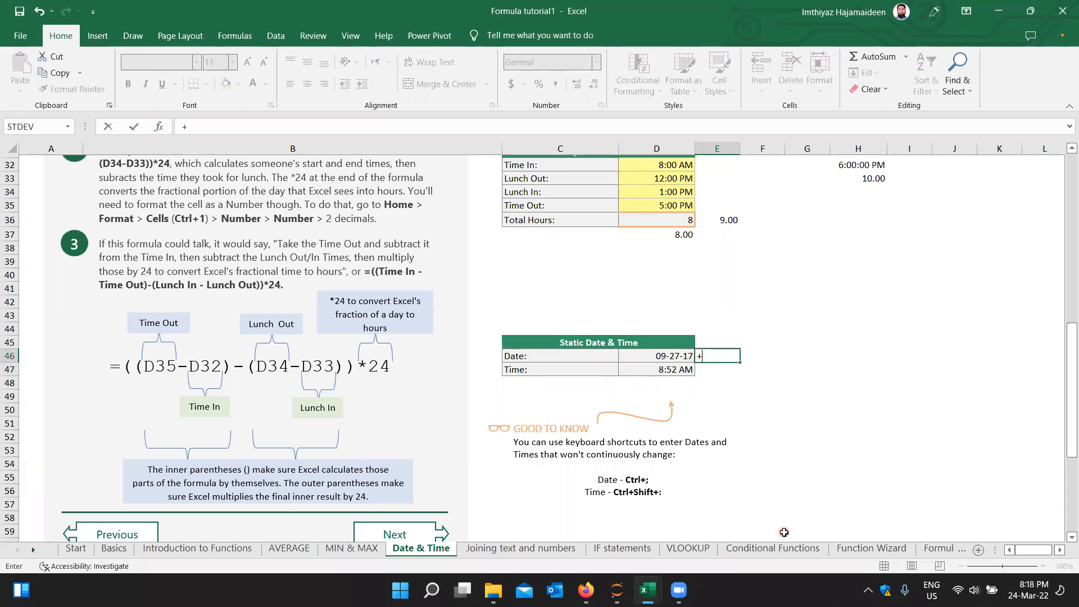
key("Escape")
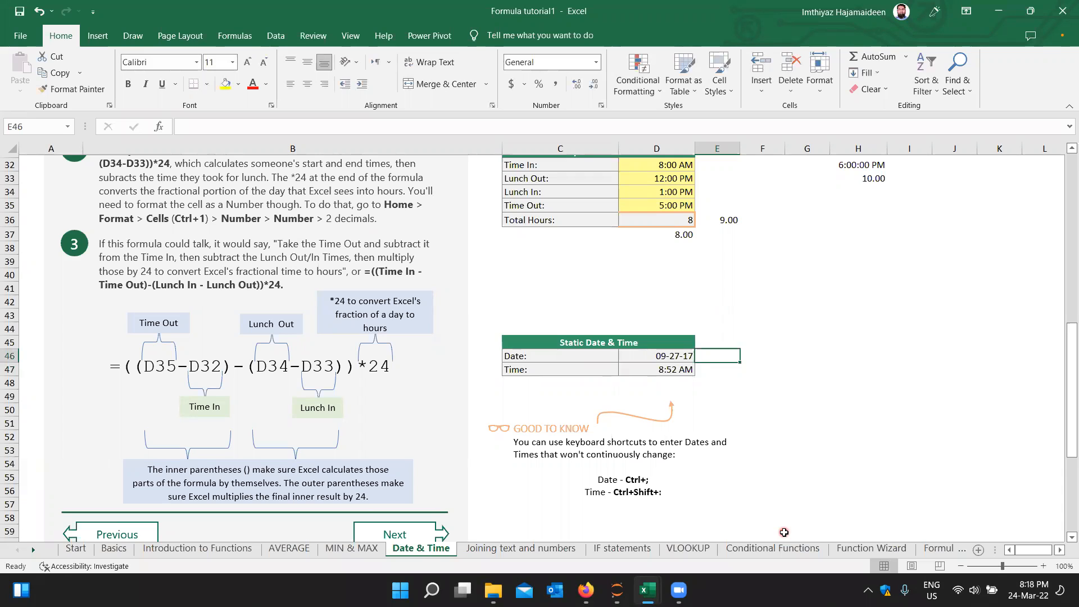
key("ctrl+shift+plus")
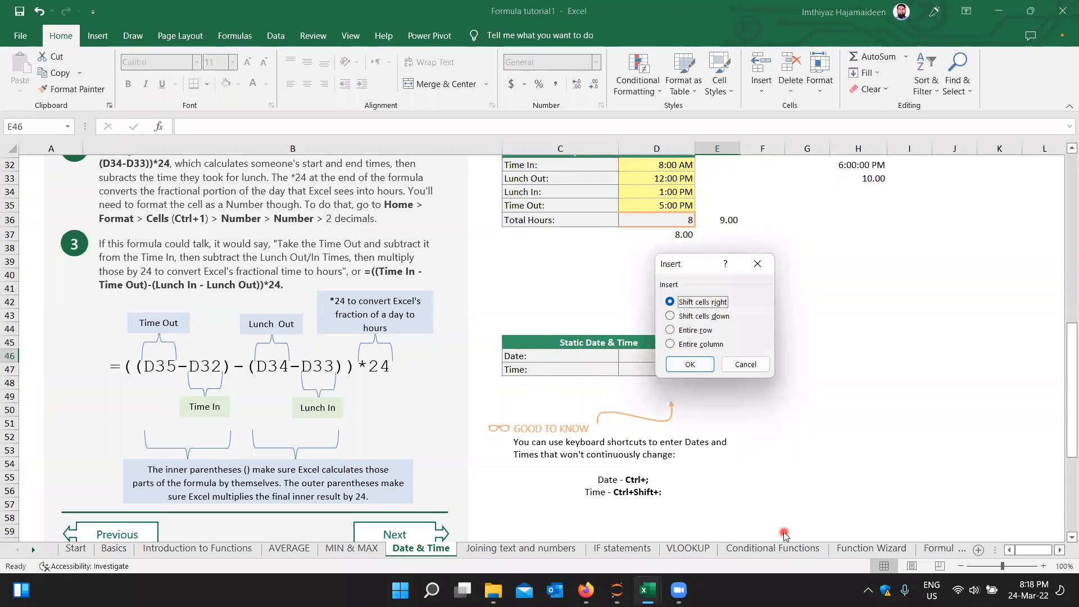
key("Escape")
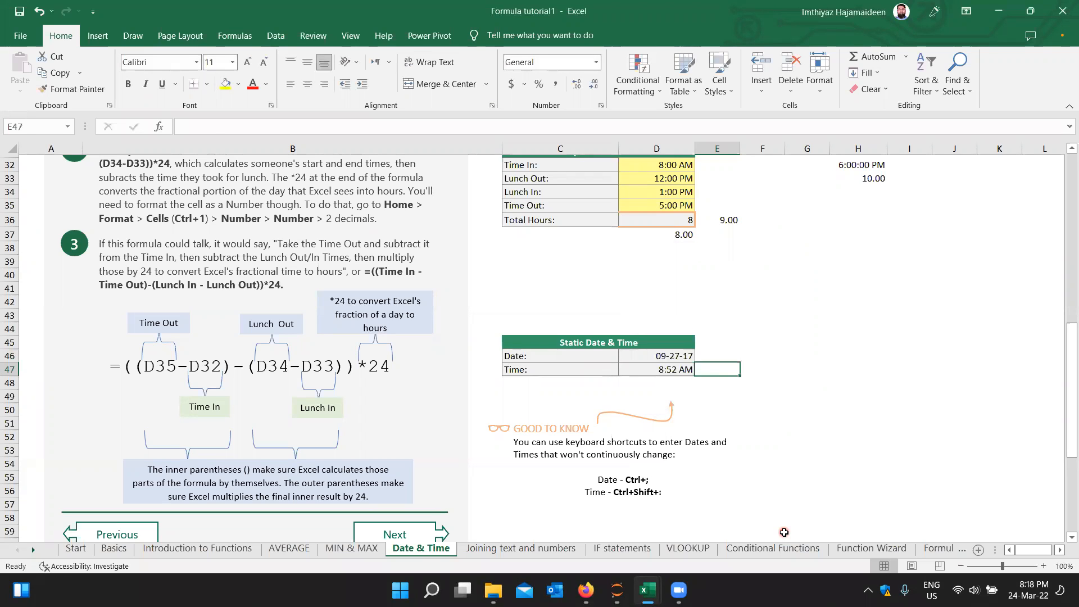
Insert the static time 8:18 PM in E47 and today's date 24-03-22 in E46
key("Left")
key("Down")
key("Right")
key("ctrl+shift+colon")
key("Return")
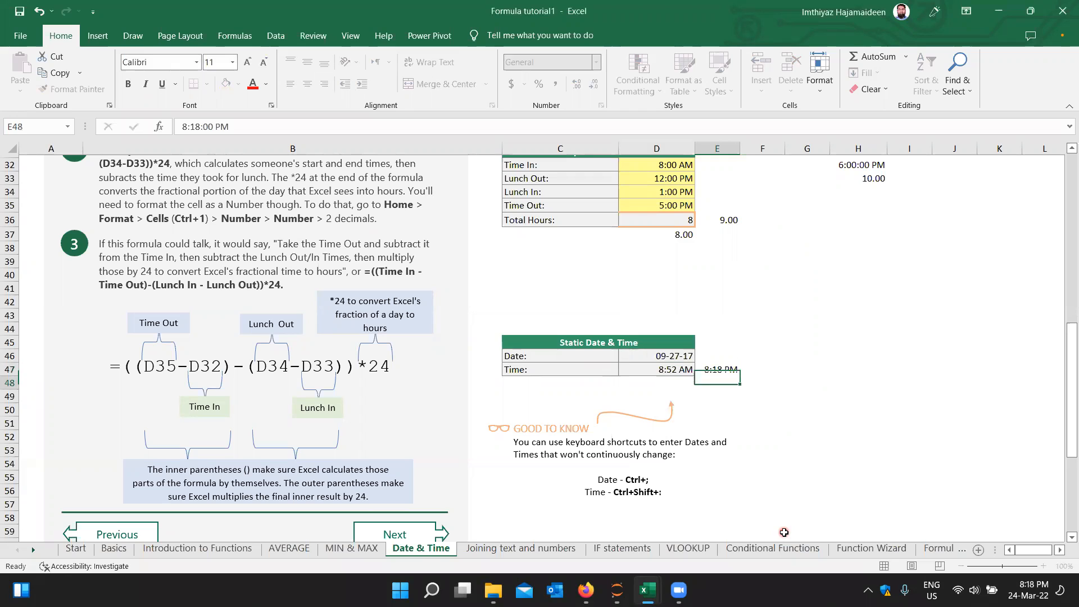
key("Up")
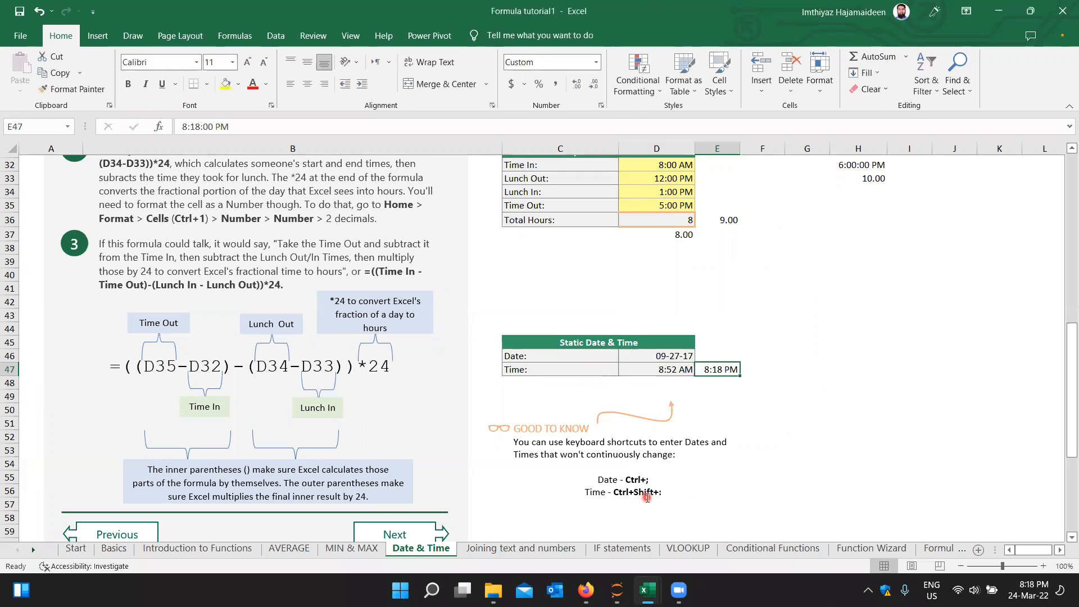
key("Up")
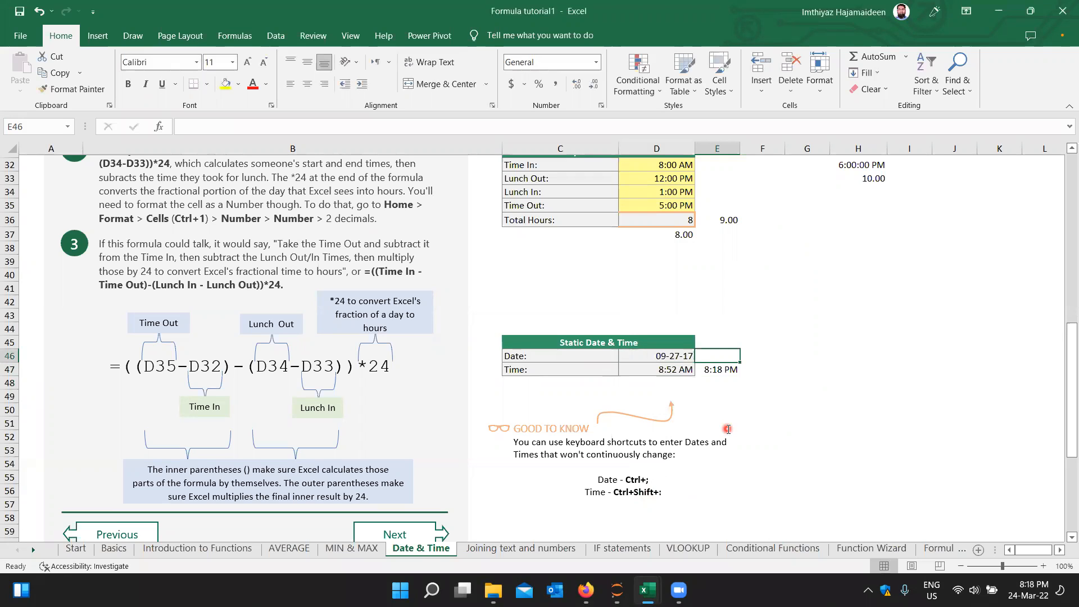
key("ctrl+semicolon")
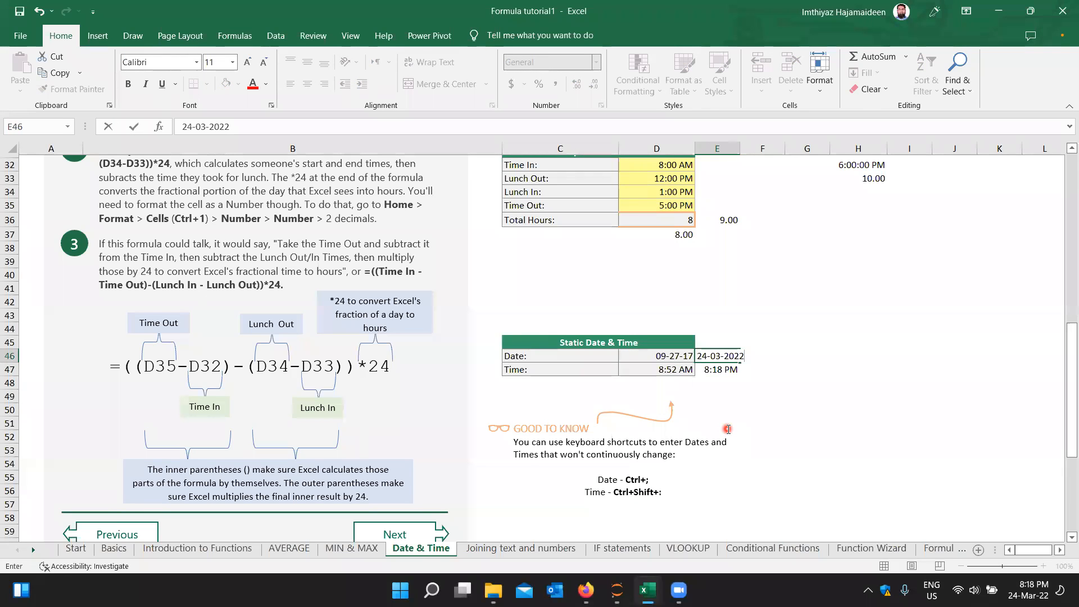
key("ctrl+Return")
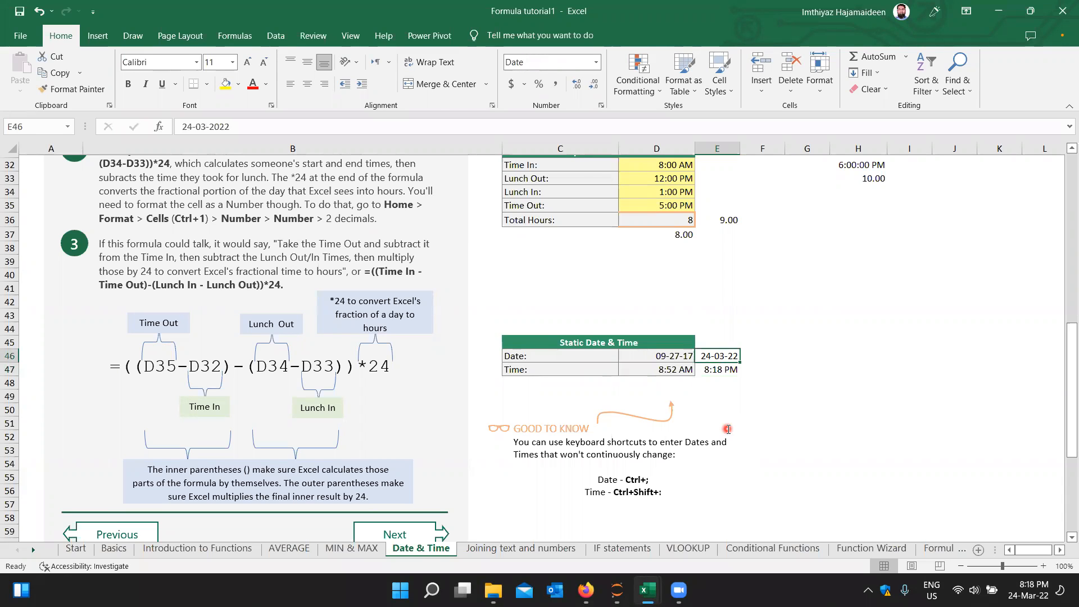
Insert today's date 24-03-22 in F46 and the current time 8:18 PM in F47
key("Right")
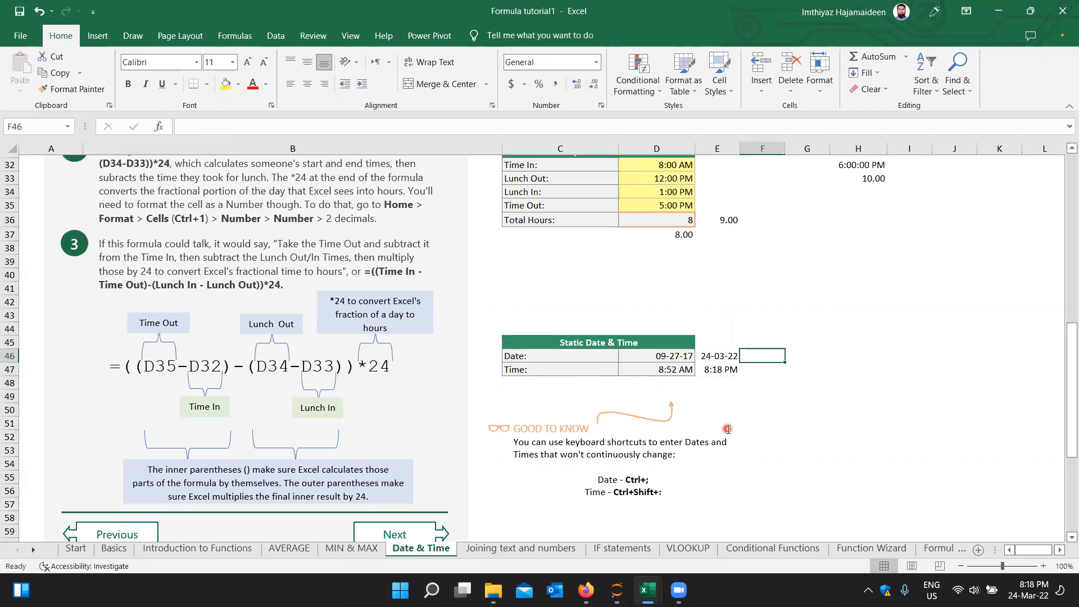
key("ctrl+semicolon")
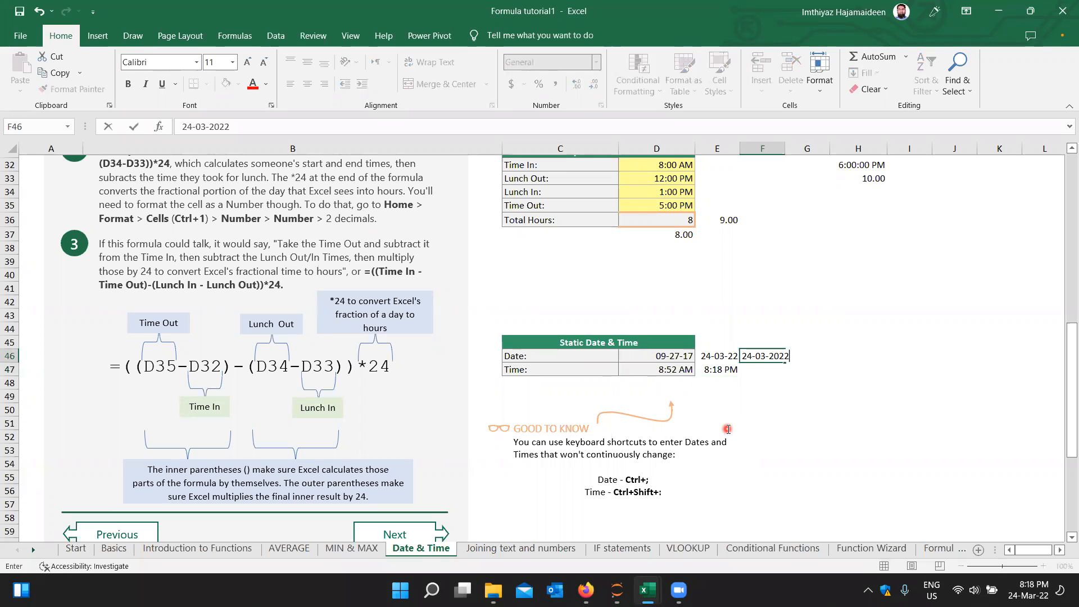
key("Return")
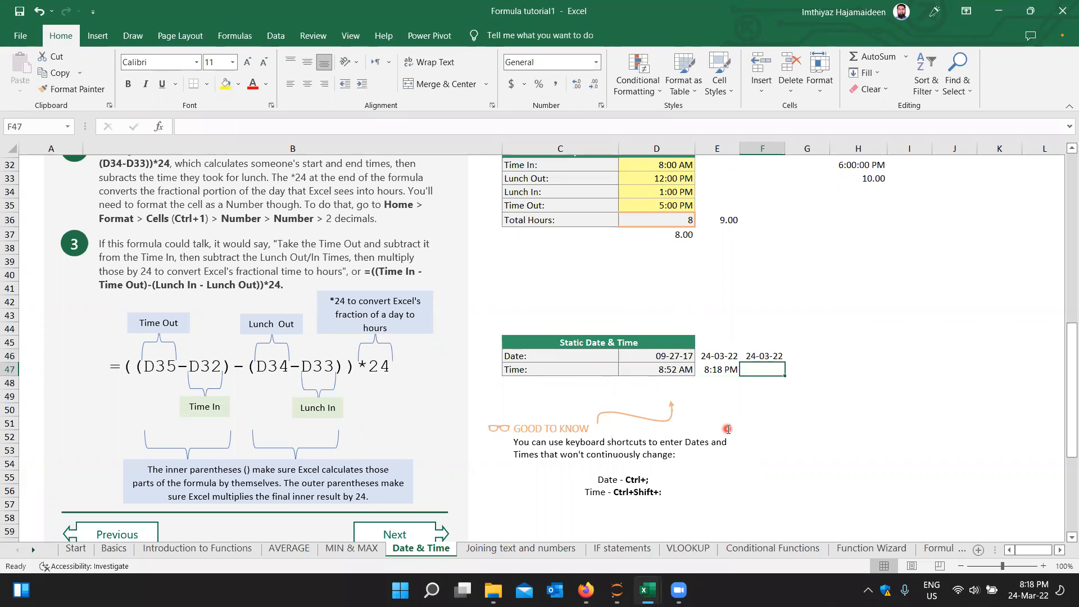
key("ctrl+shift+colon")
key("Return")
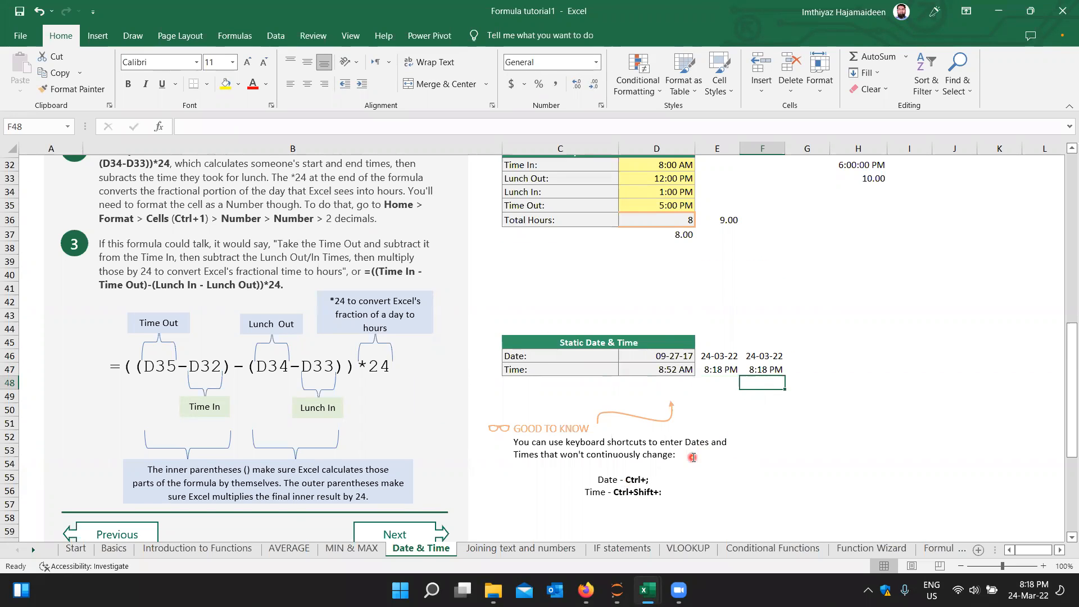
scroll(693, 458, "down", 5)
scroll(693, 457, "up", 1)
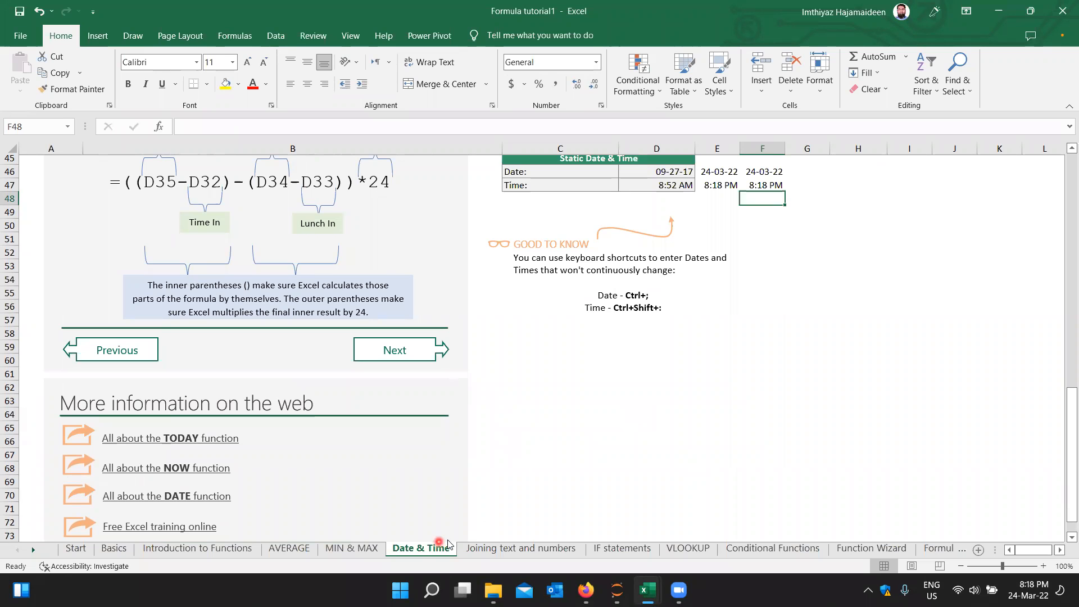
scroll(652, 425, "up", 2)
scroll(652, 425, "up", 4)
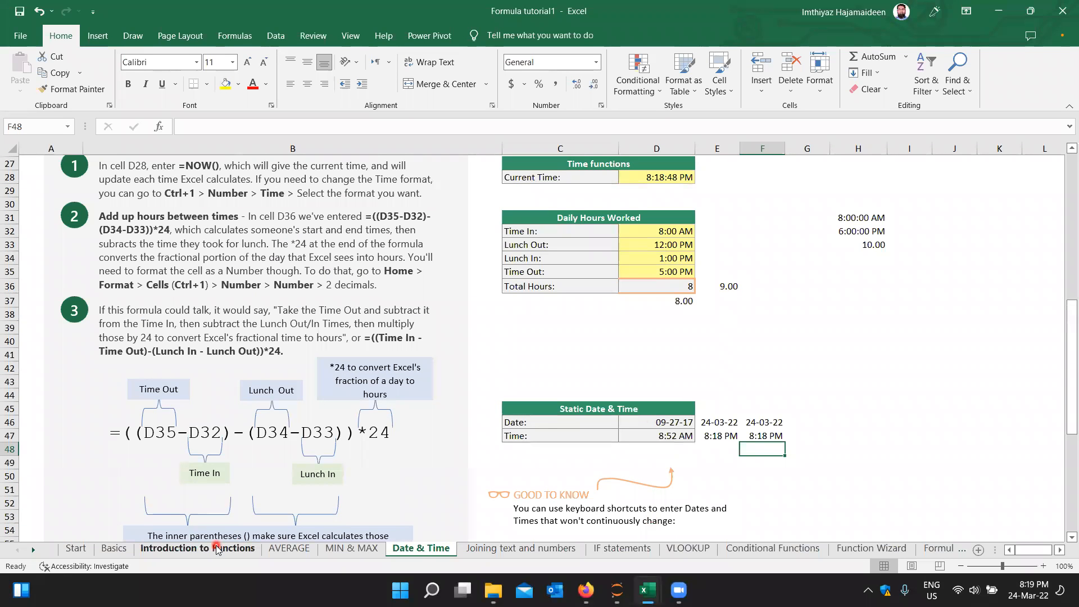
scroll(582, 413, "up", 4)
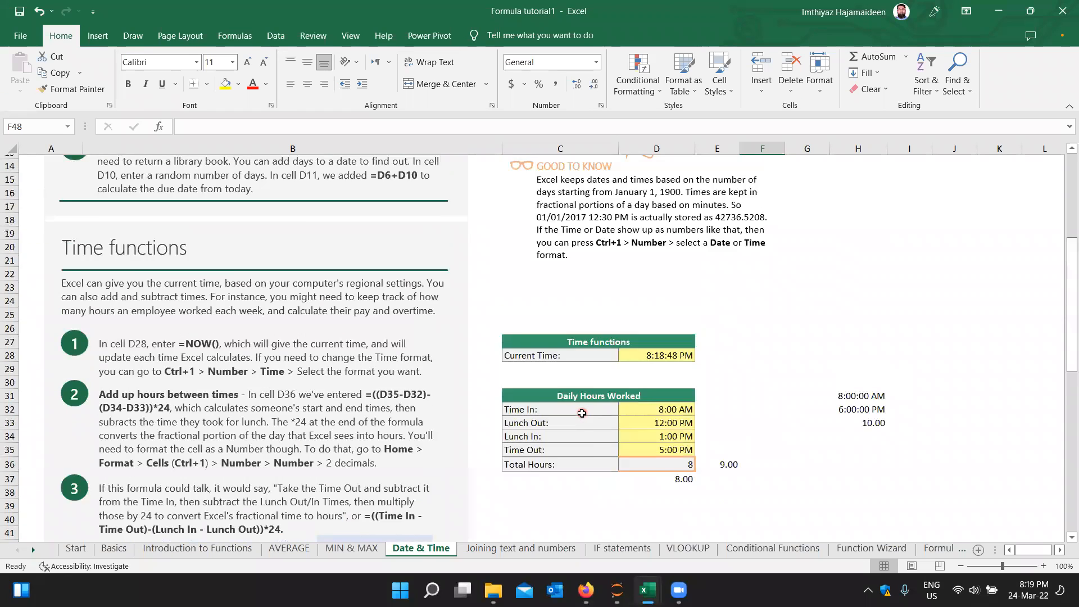
scroll(582, 414, "up", 2)
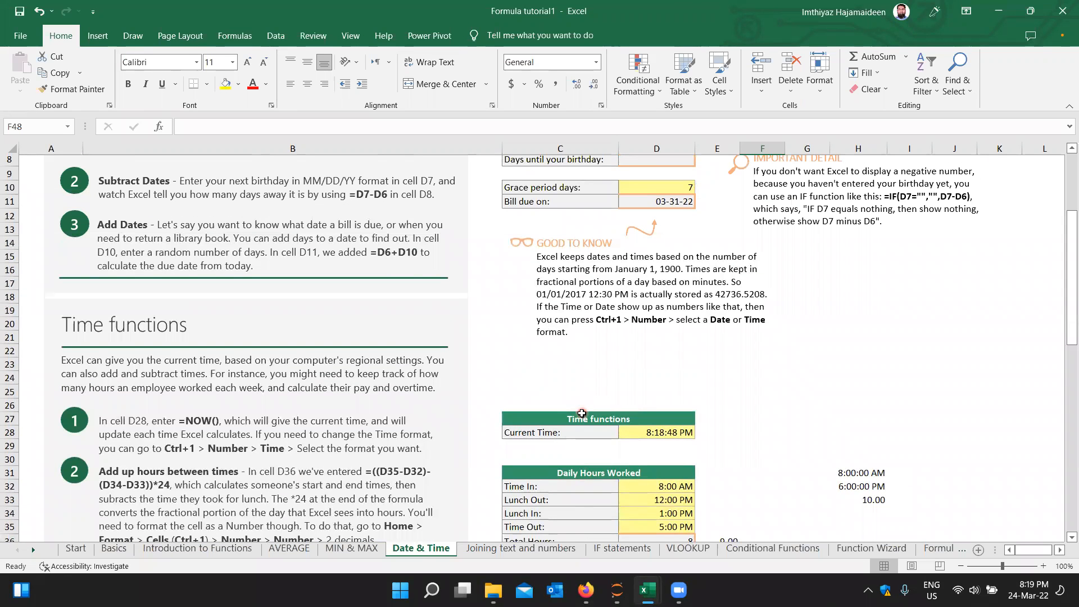
scroll(582, 413, "up", 3)
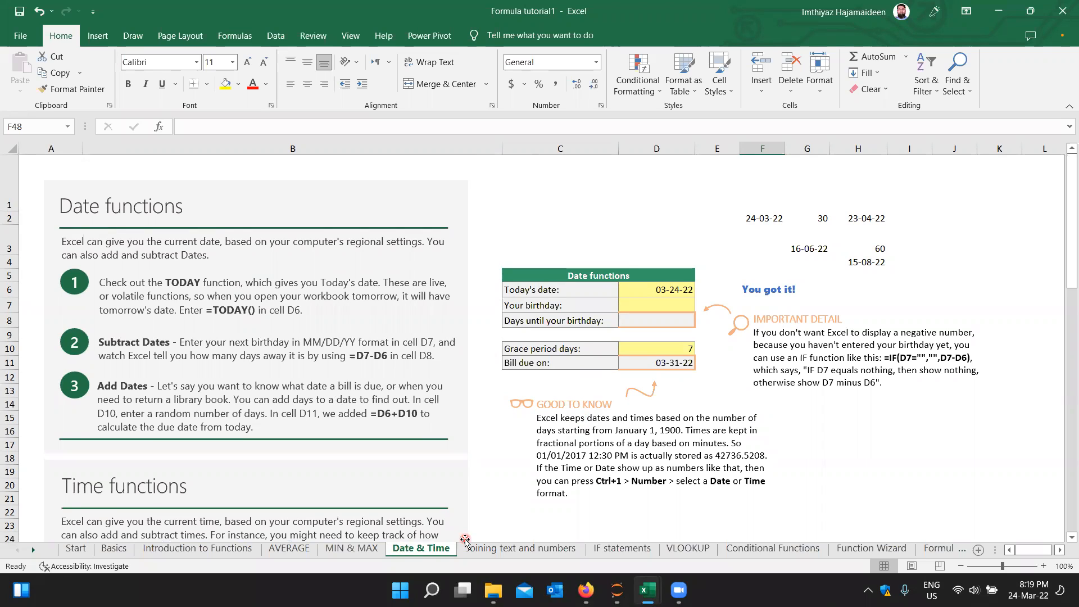
left_click(766, 86)
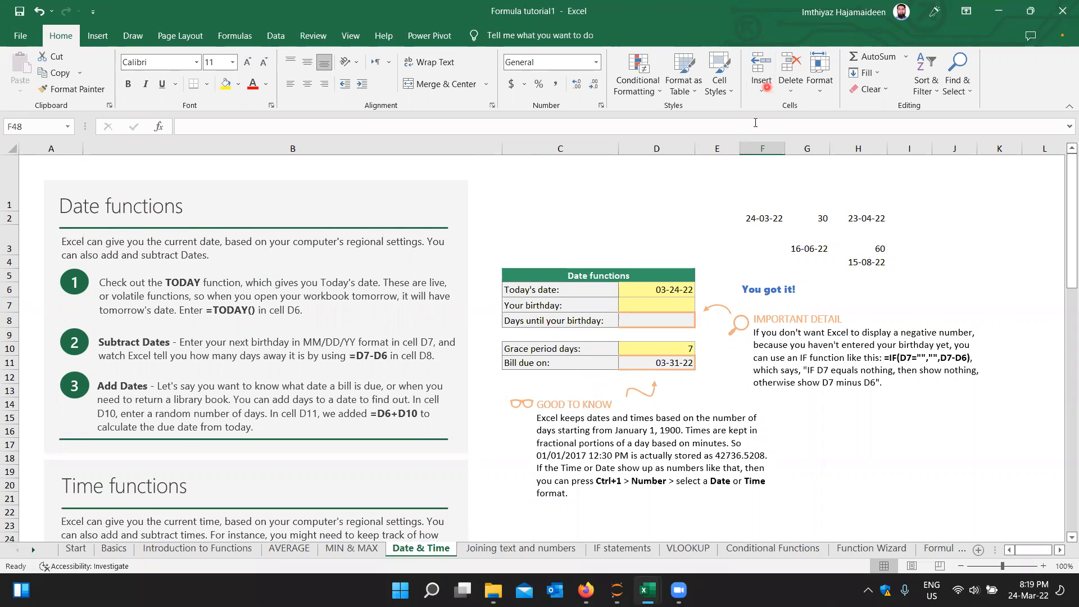